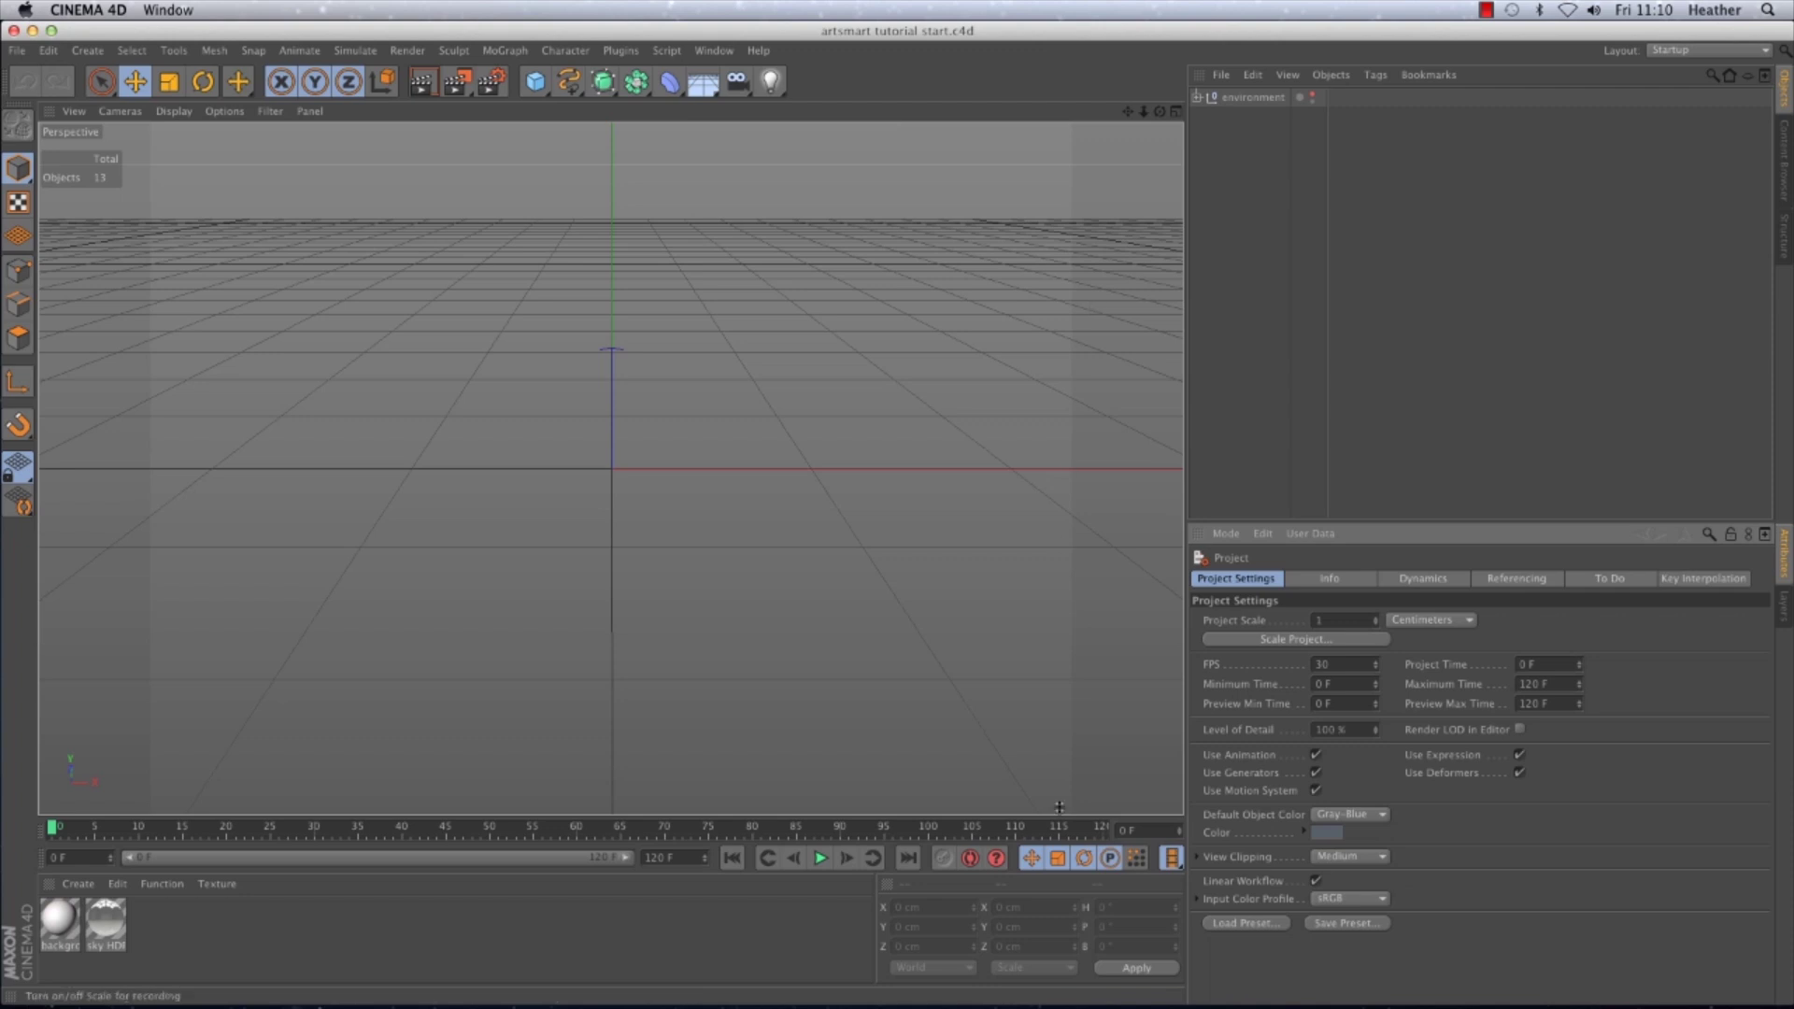
Browse the Cineversity tutorial list in the browser, then go back to Cinema 4D.
mouse_move(1065, 995)
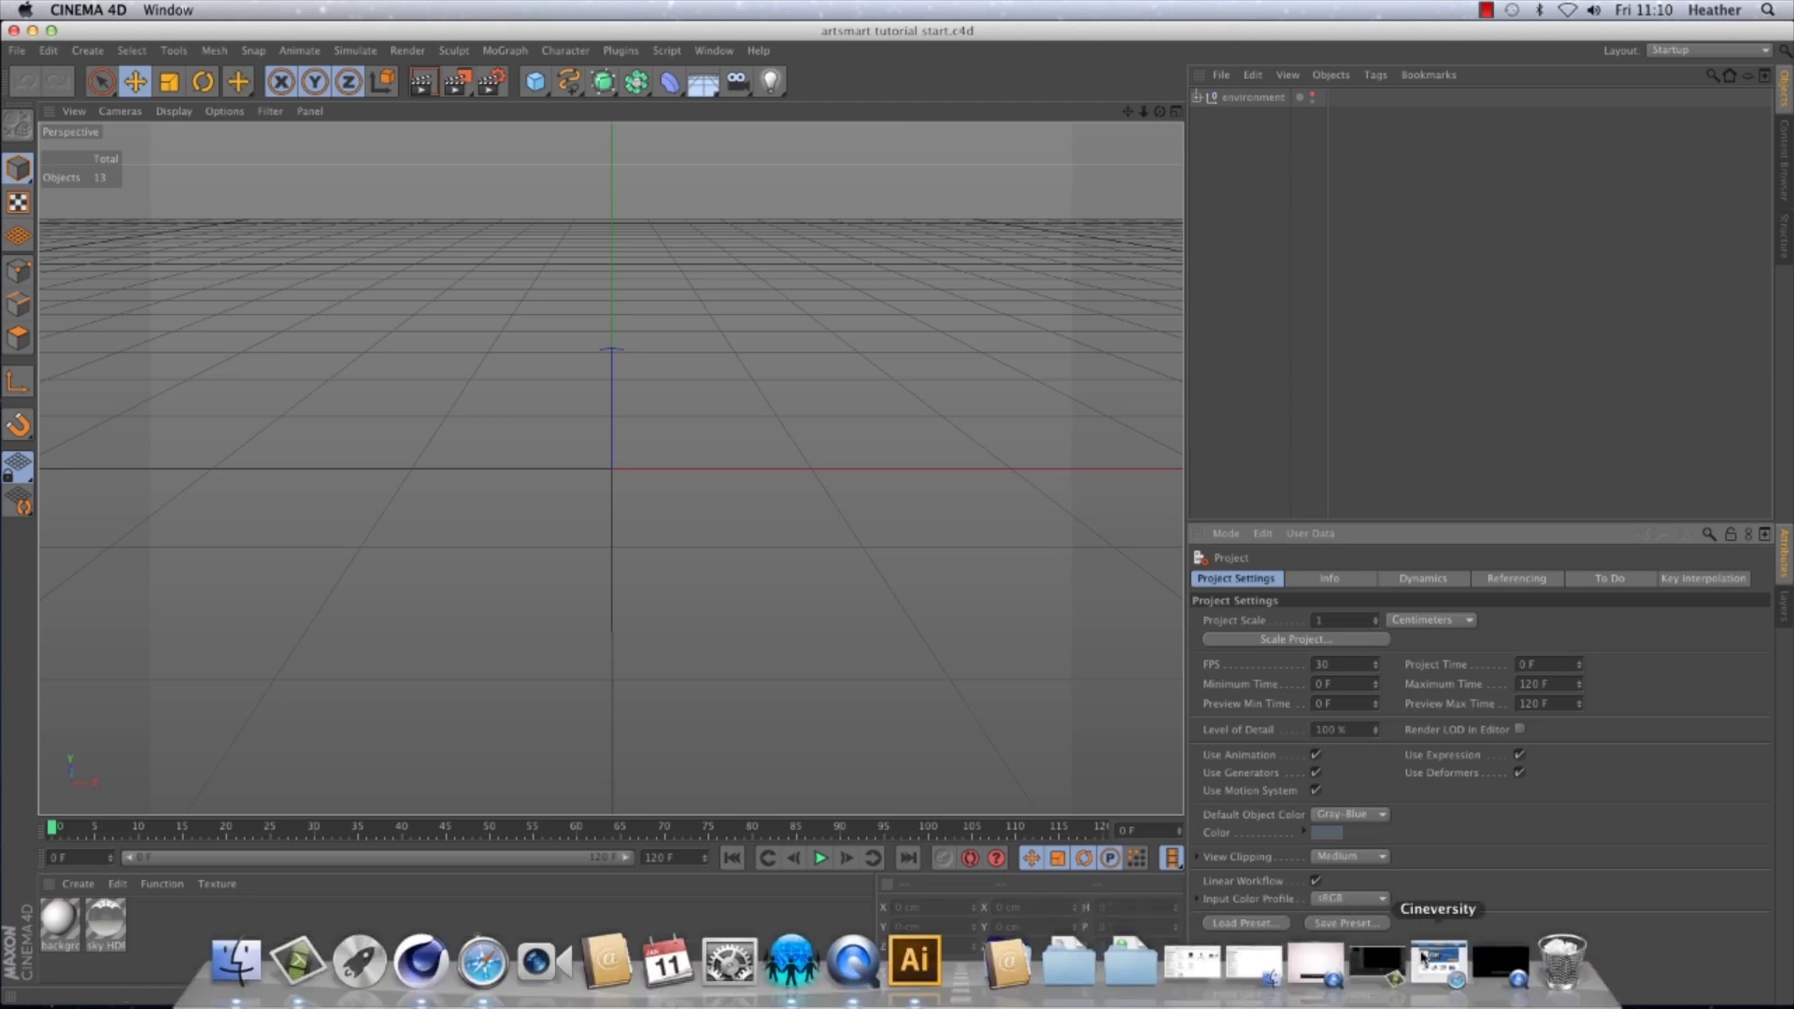
left_click(1439, 964)
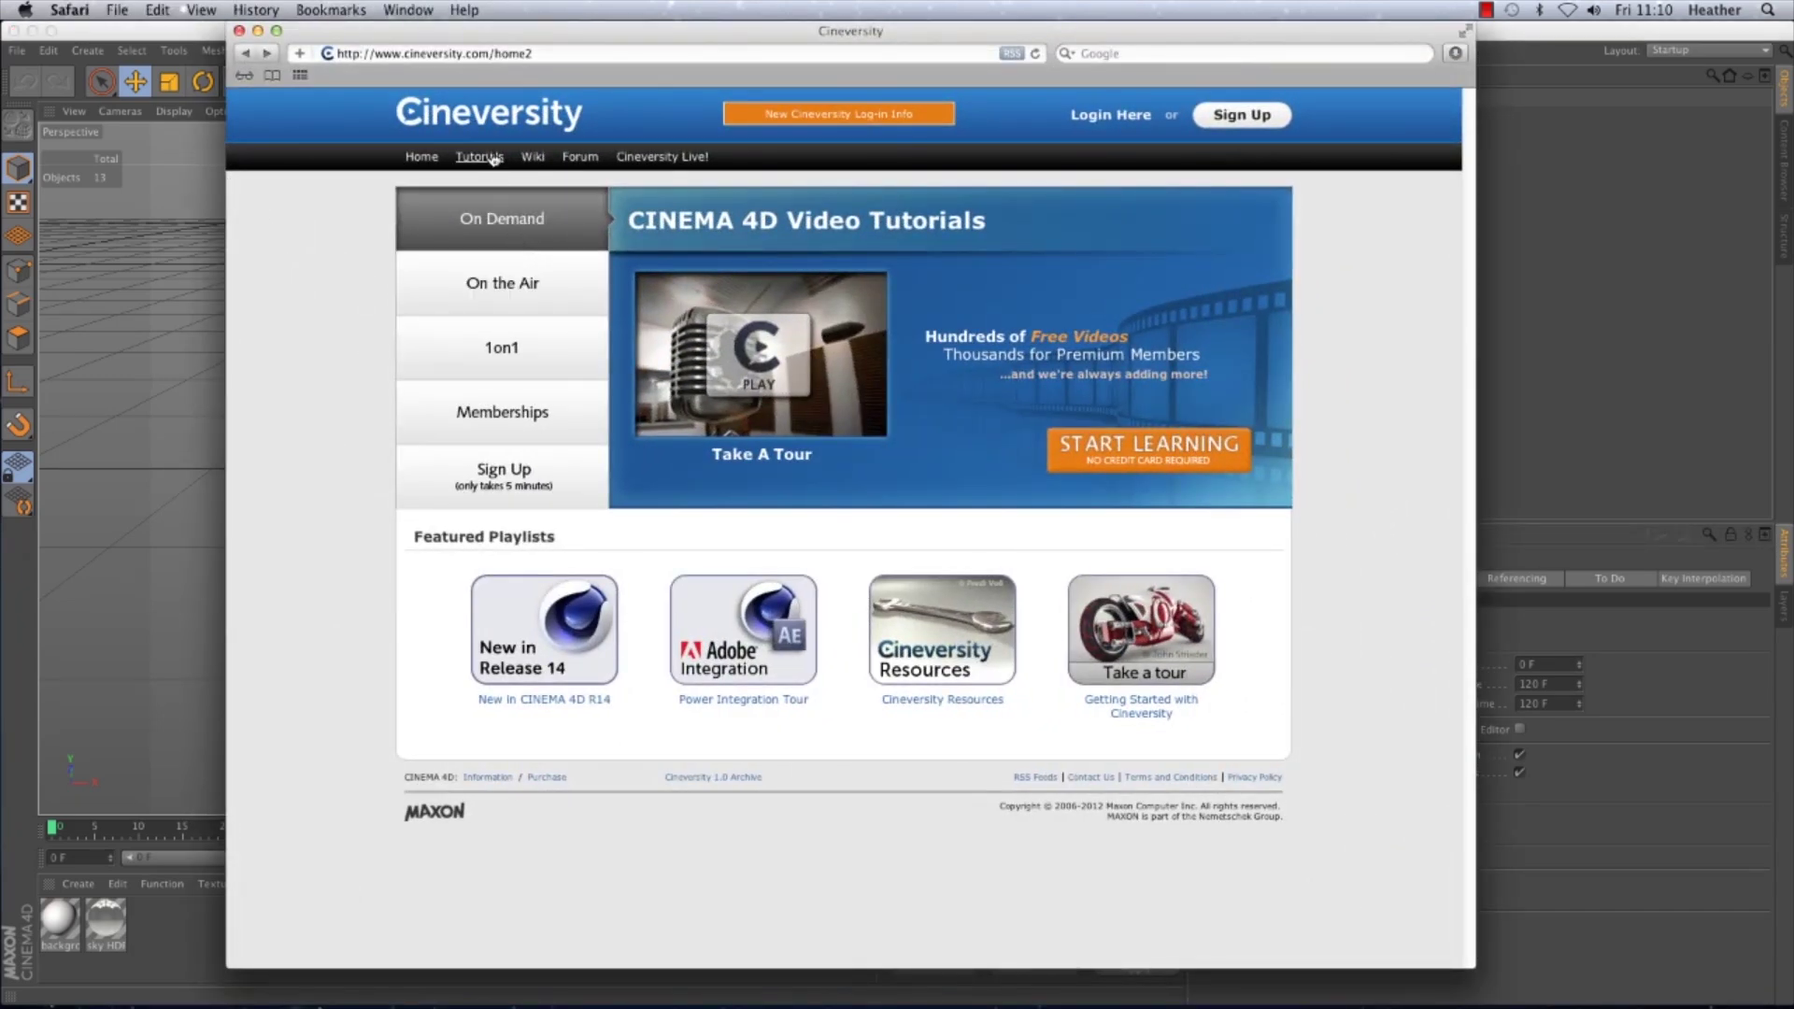
left_click(493, 159)
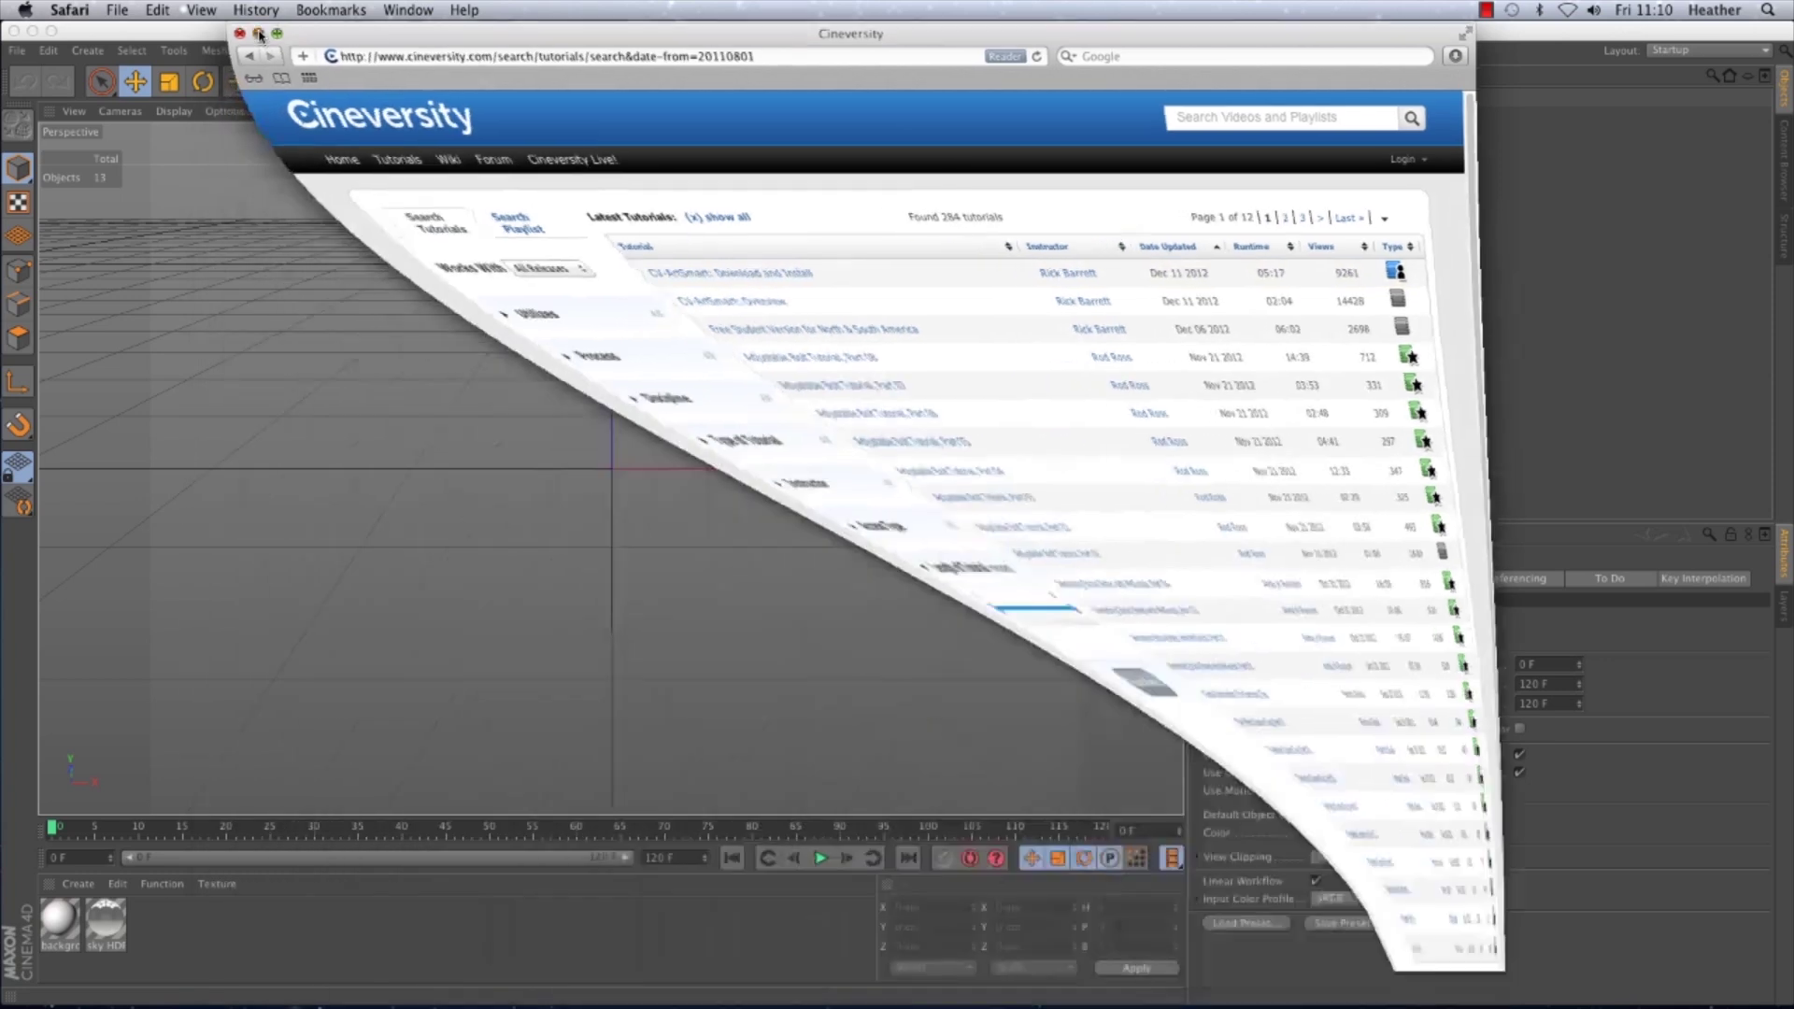
left_click(257, 30)
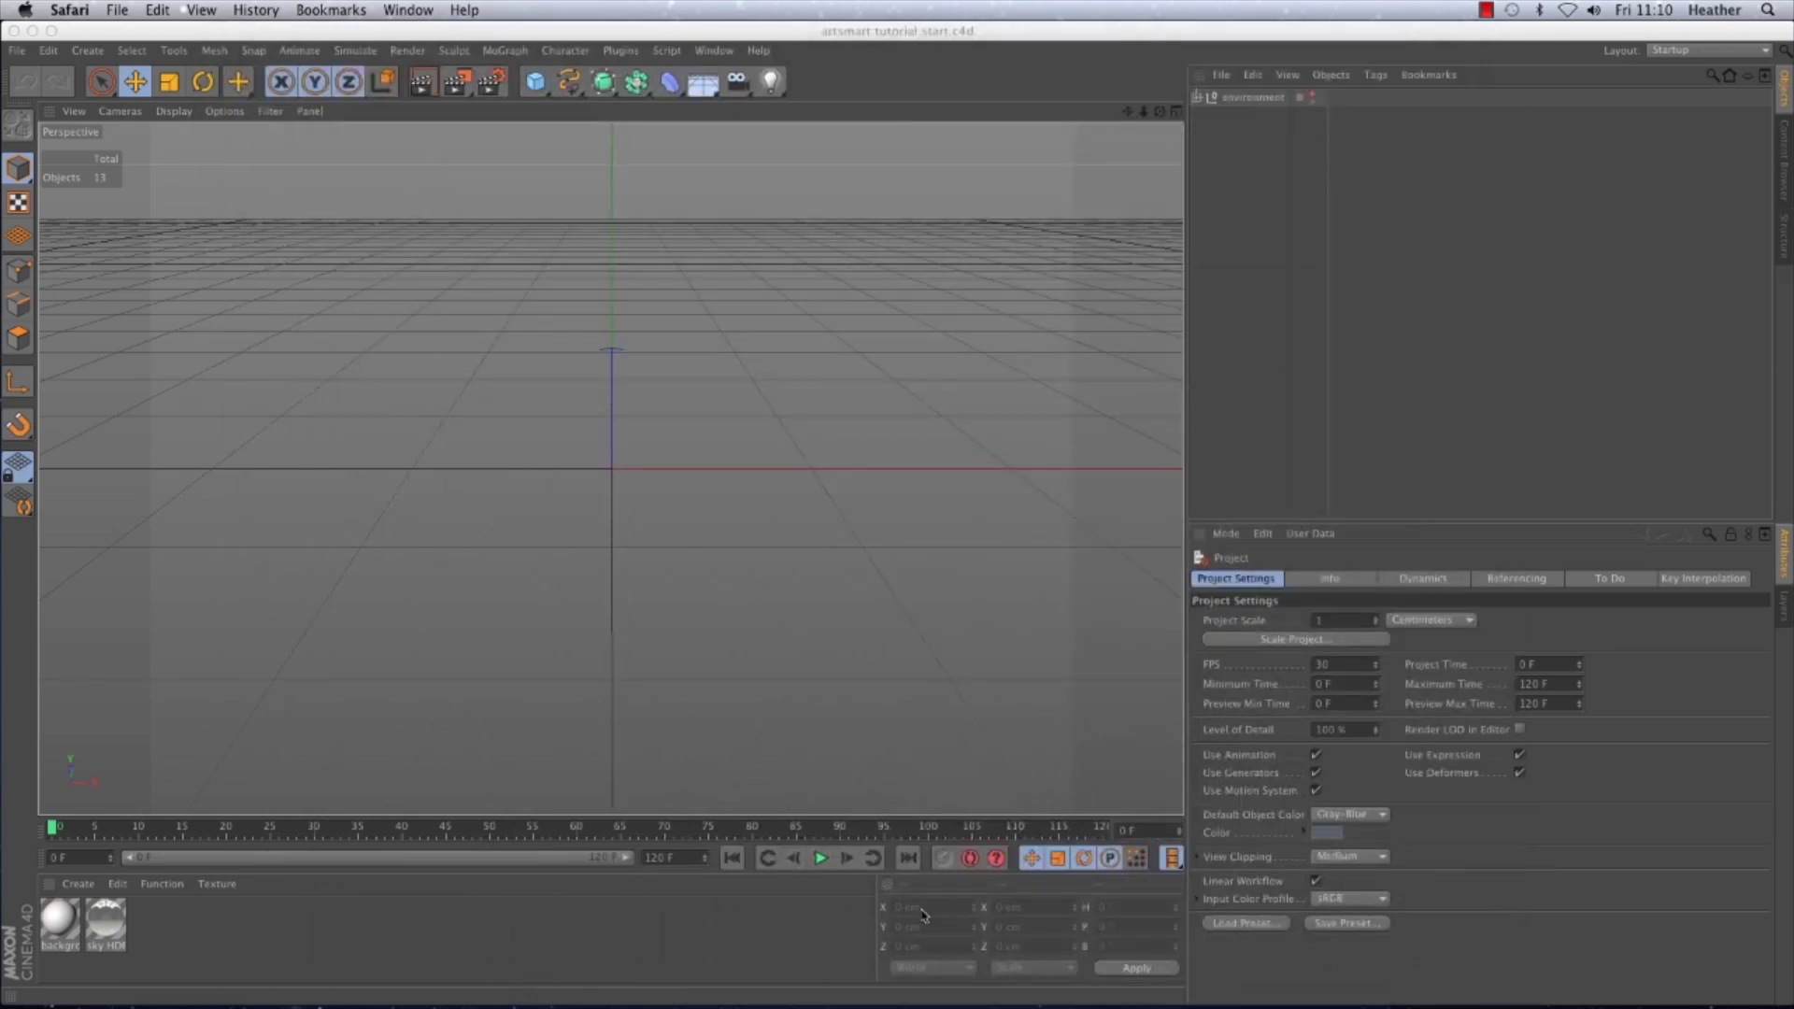
Play the finished badge movie twice to preview the target animation.
left_click(1252, 992)
left_click(464, 585)
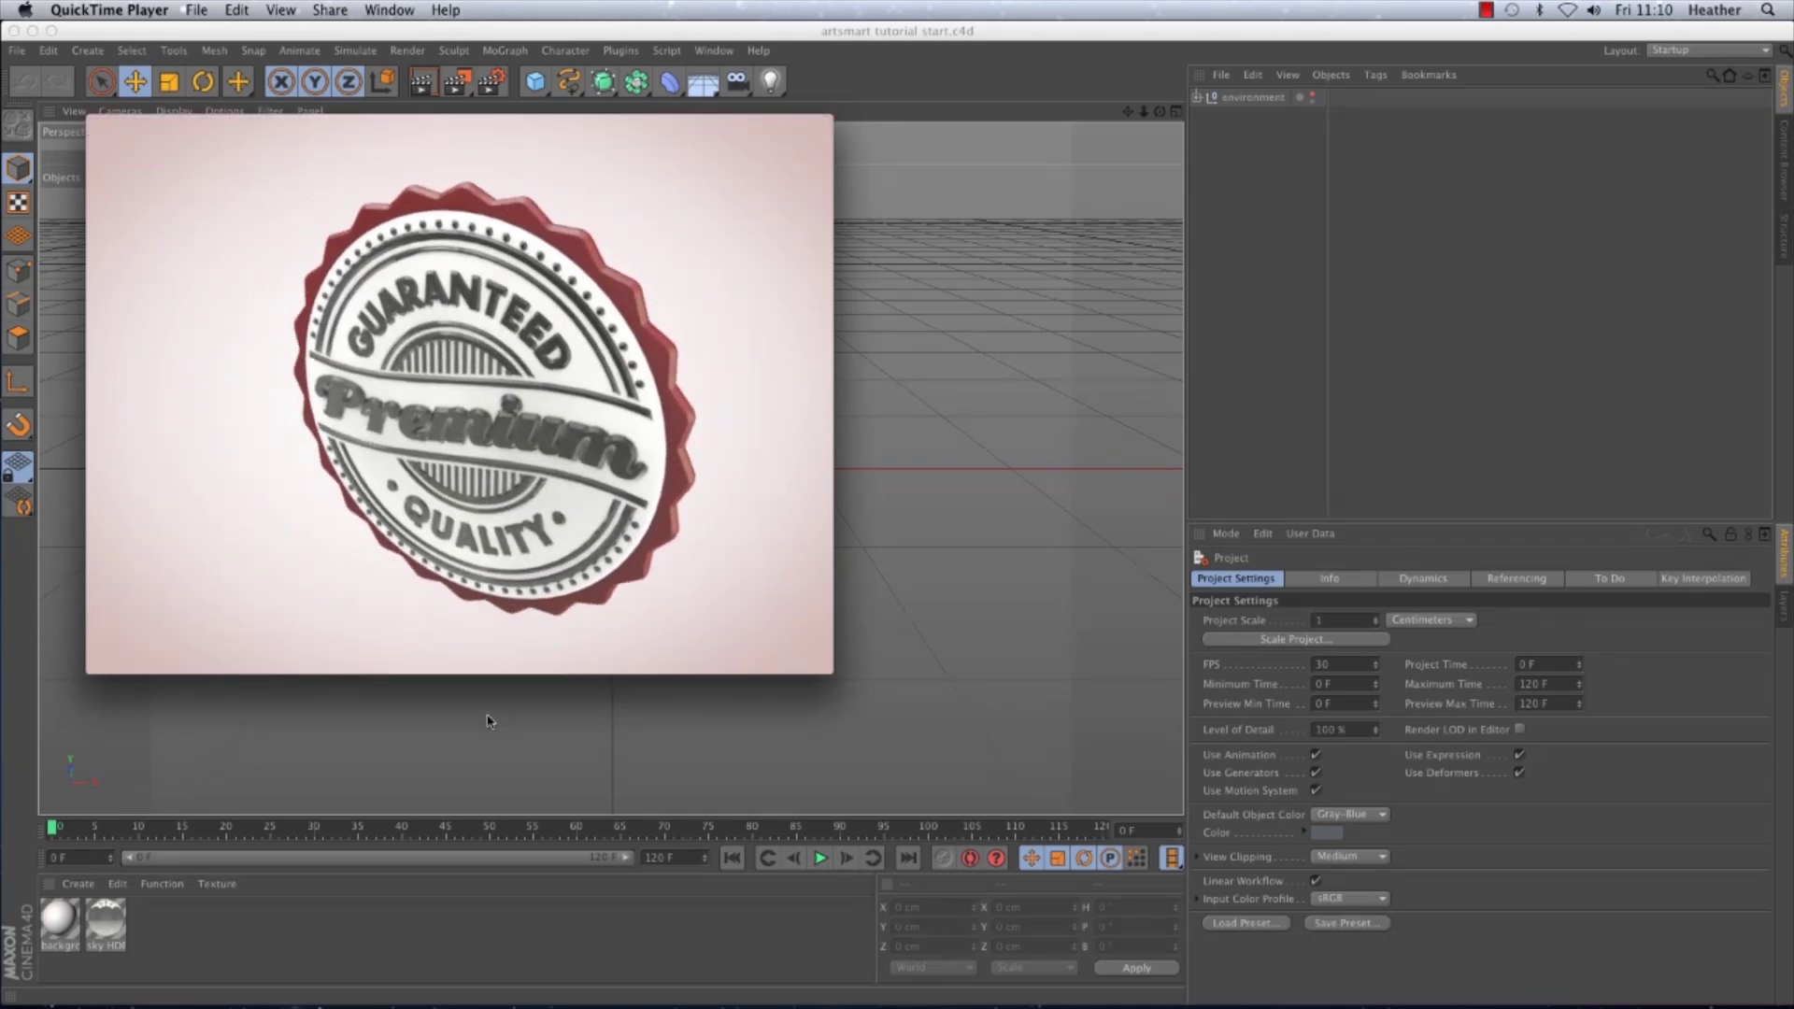
left_click(464, 586)
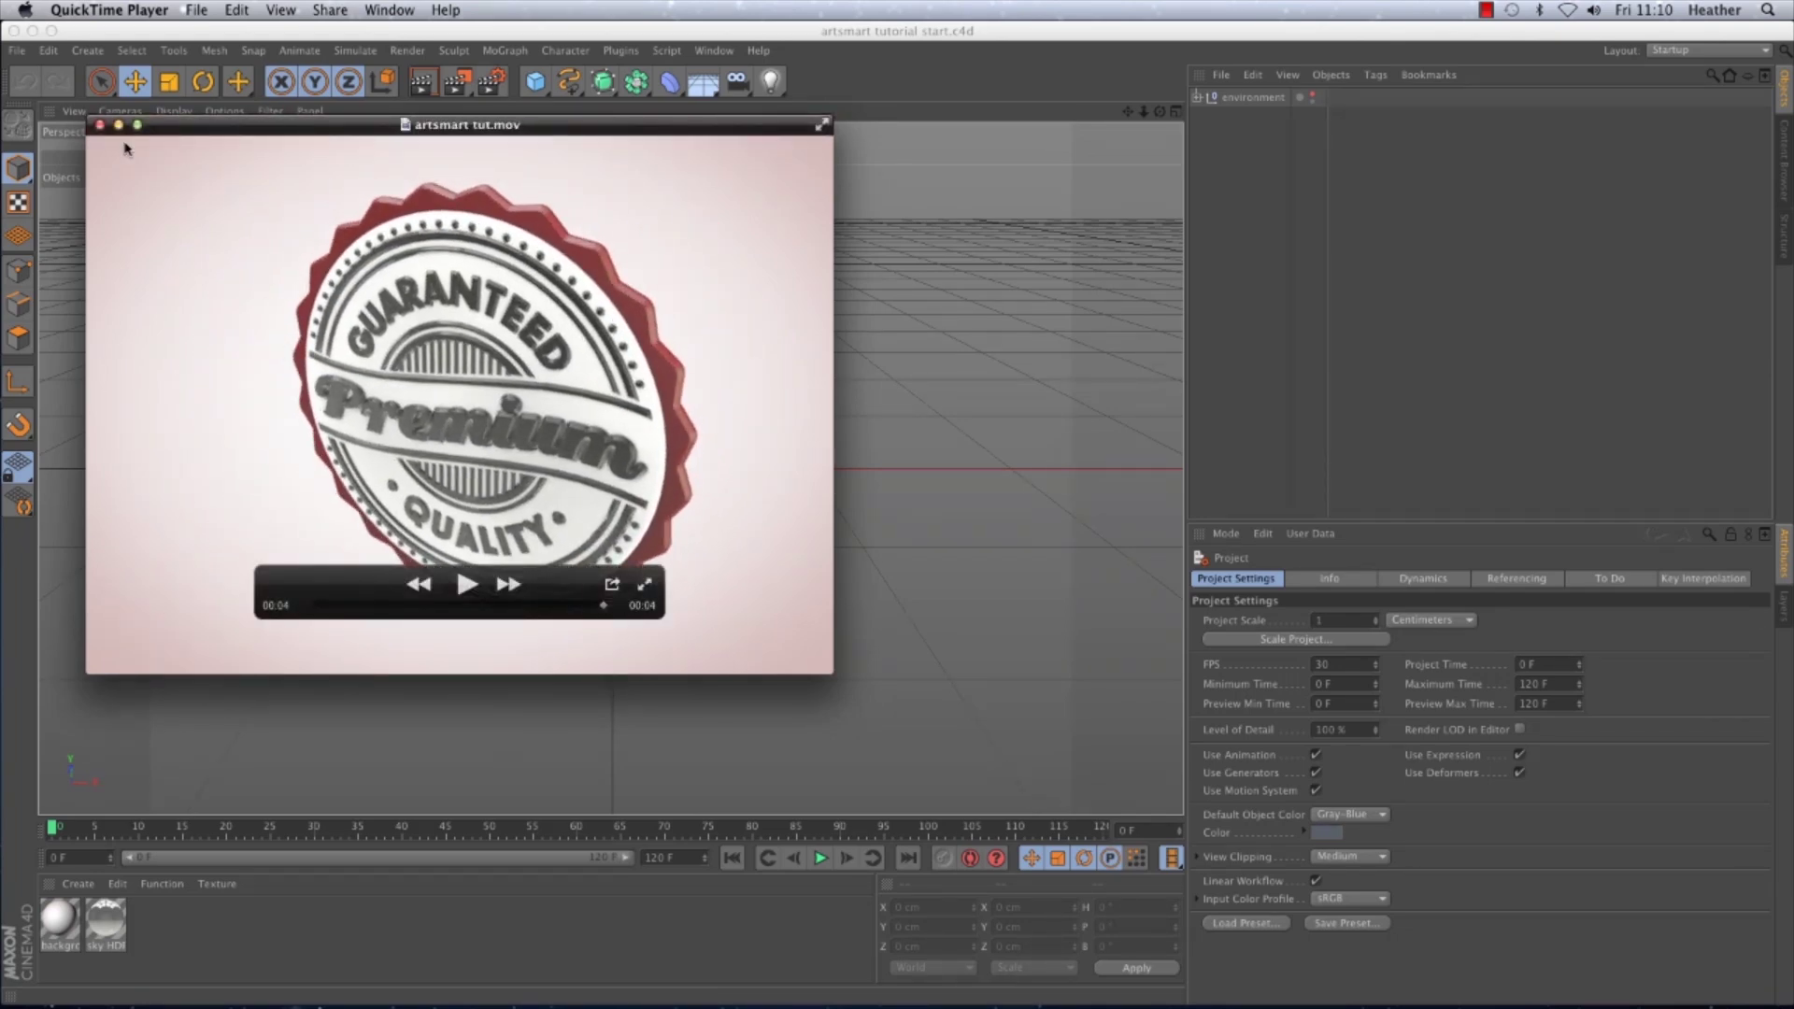
left_click(116, 126)
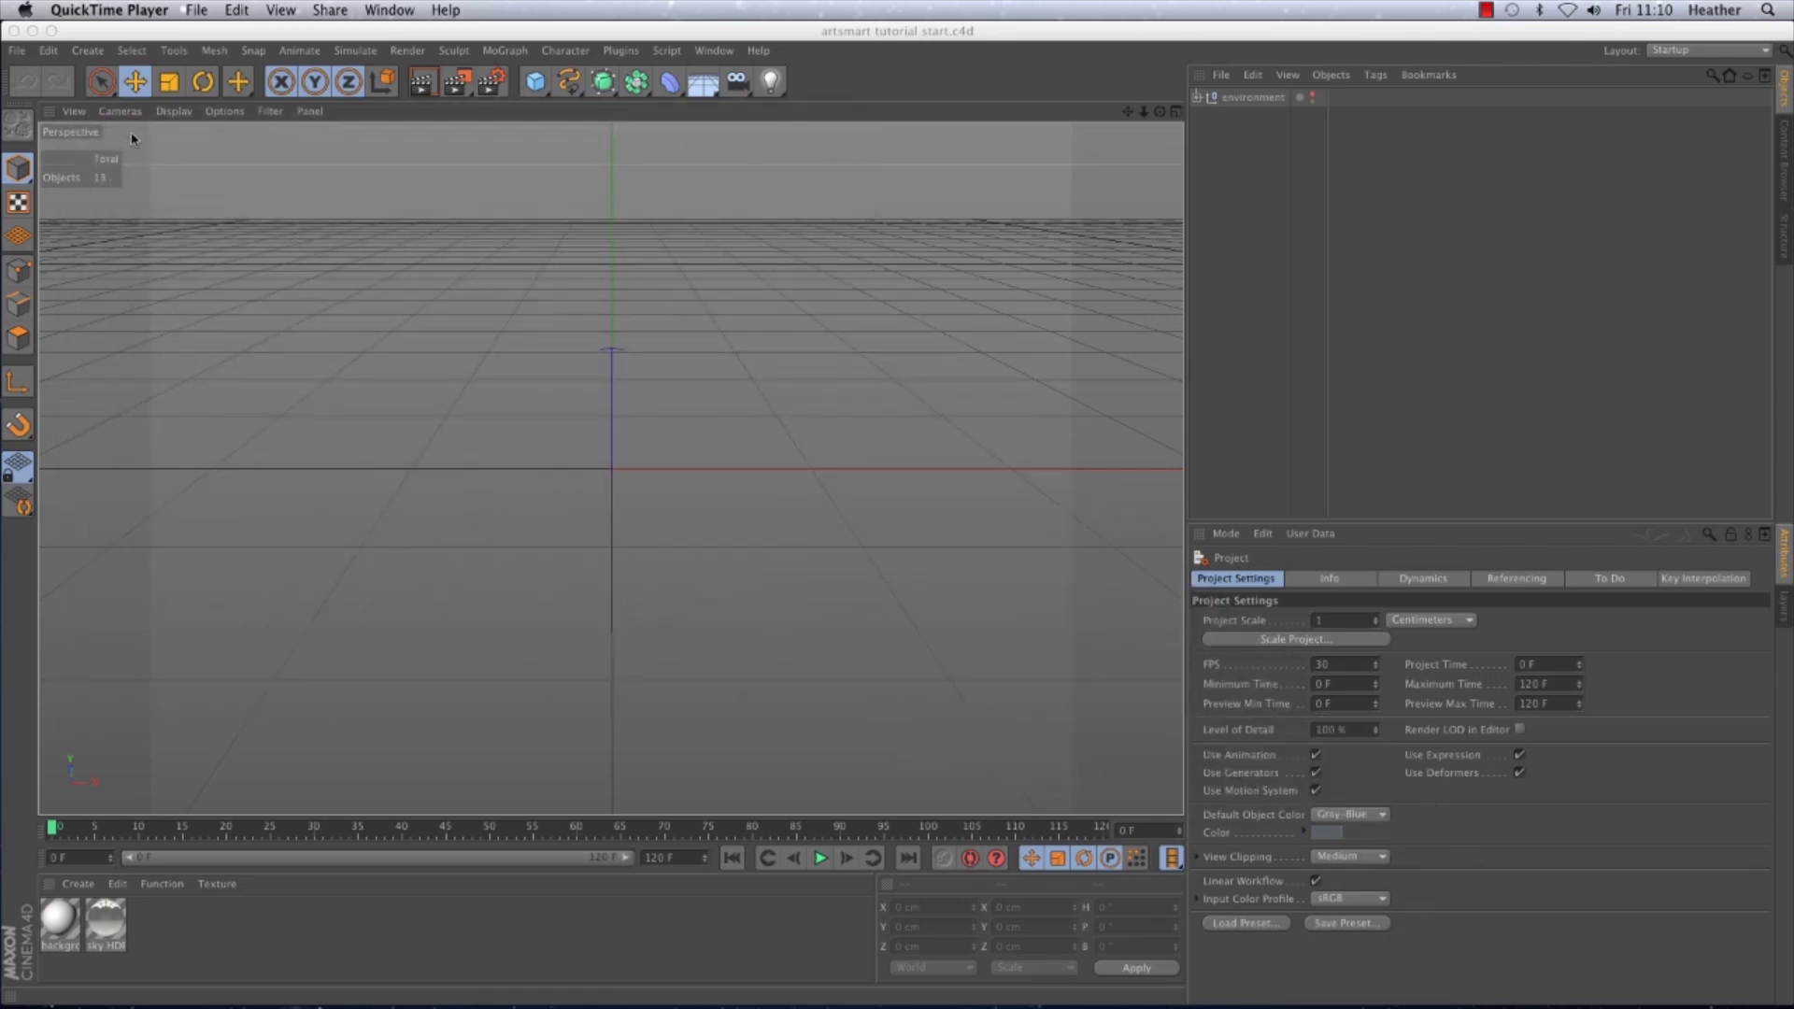
Add a CV-ArtSmart Object from the Plugins > CV-ArtSmart menu.
left_click(615, 58)
left_click(618, 54)
mouse_move(624, 106)
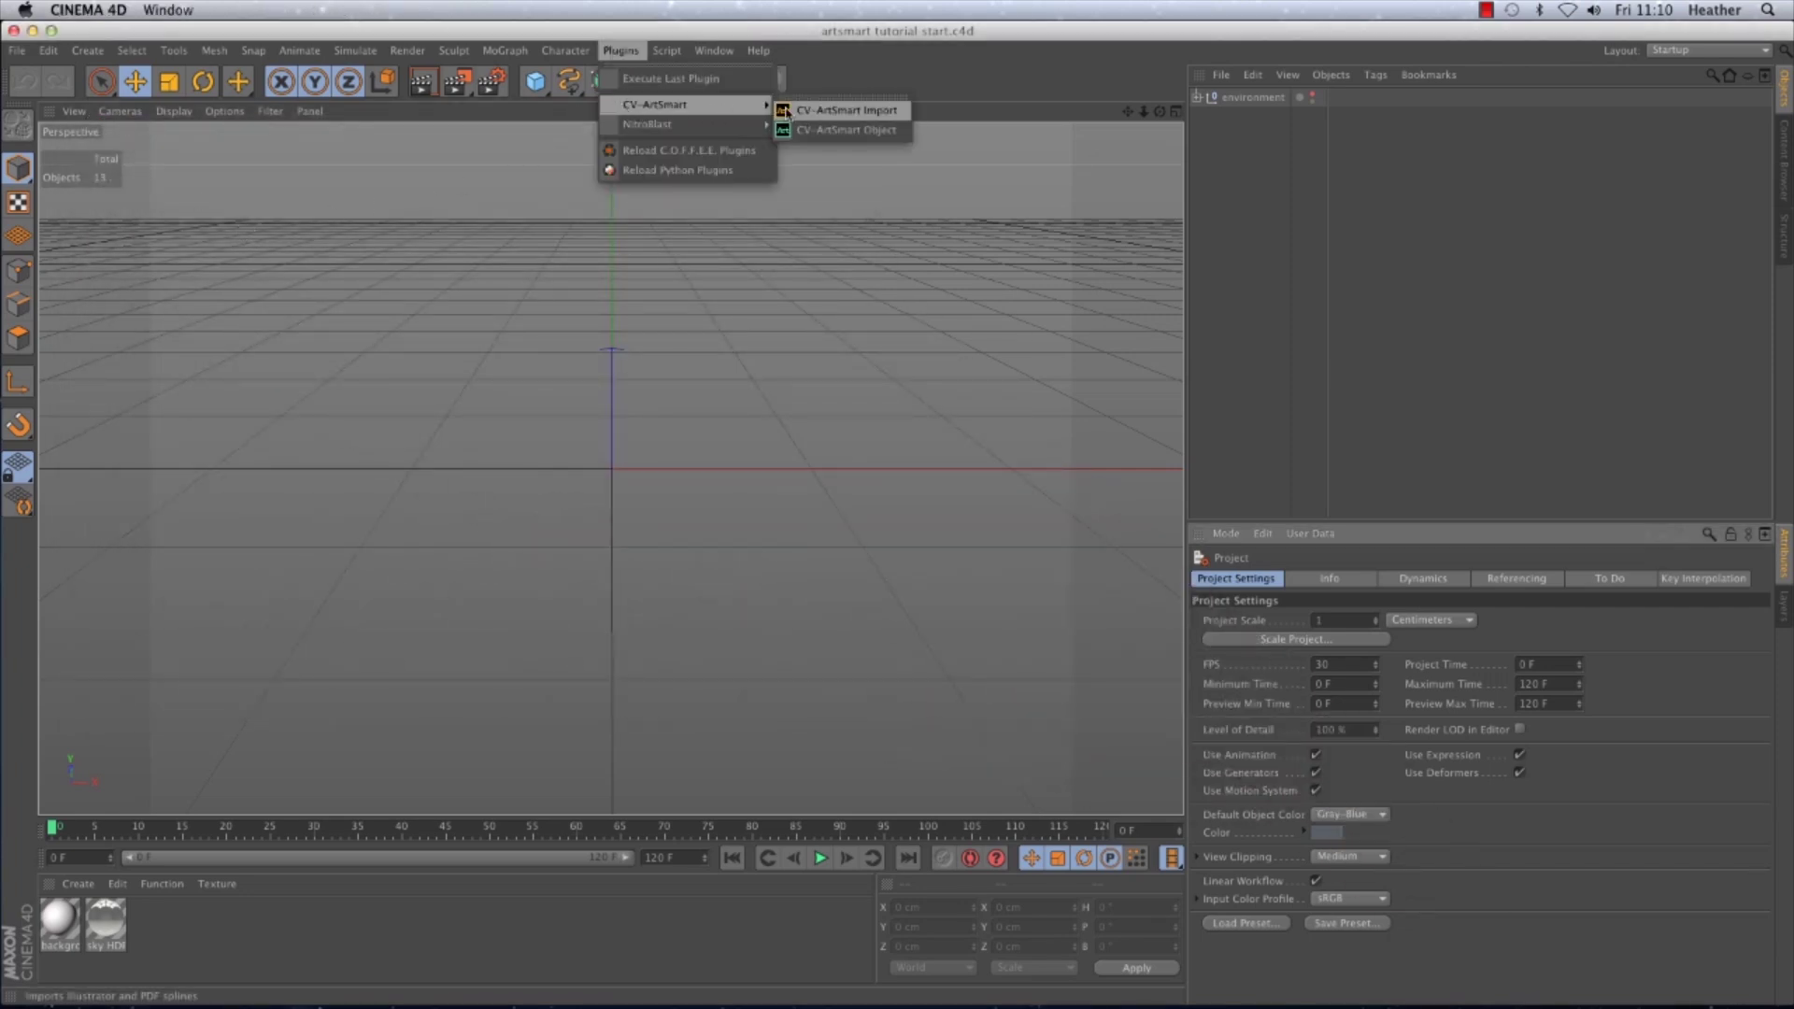
left_click(803, 132)
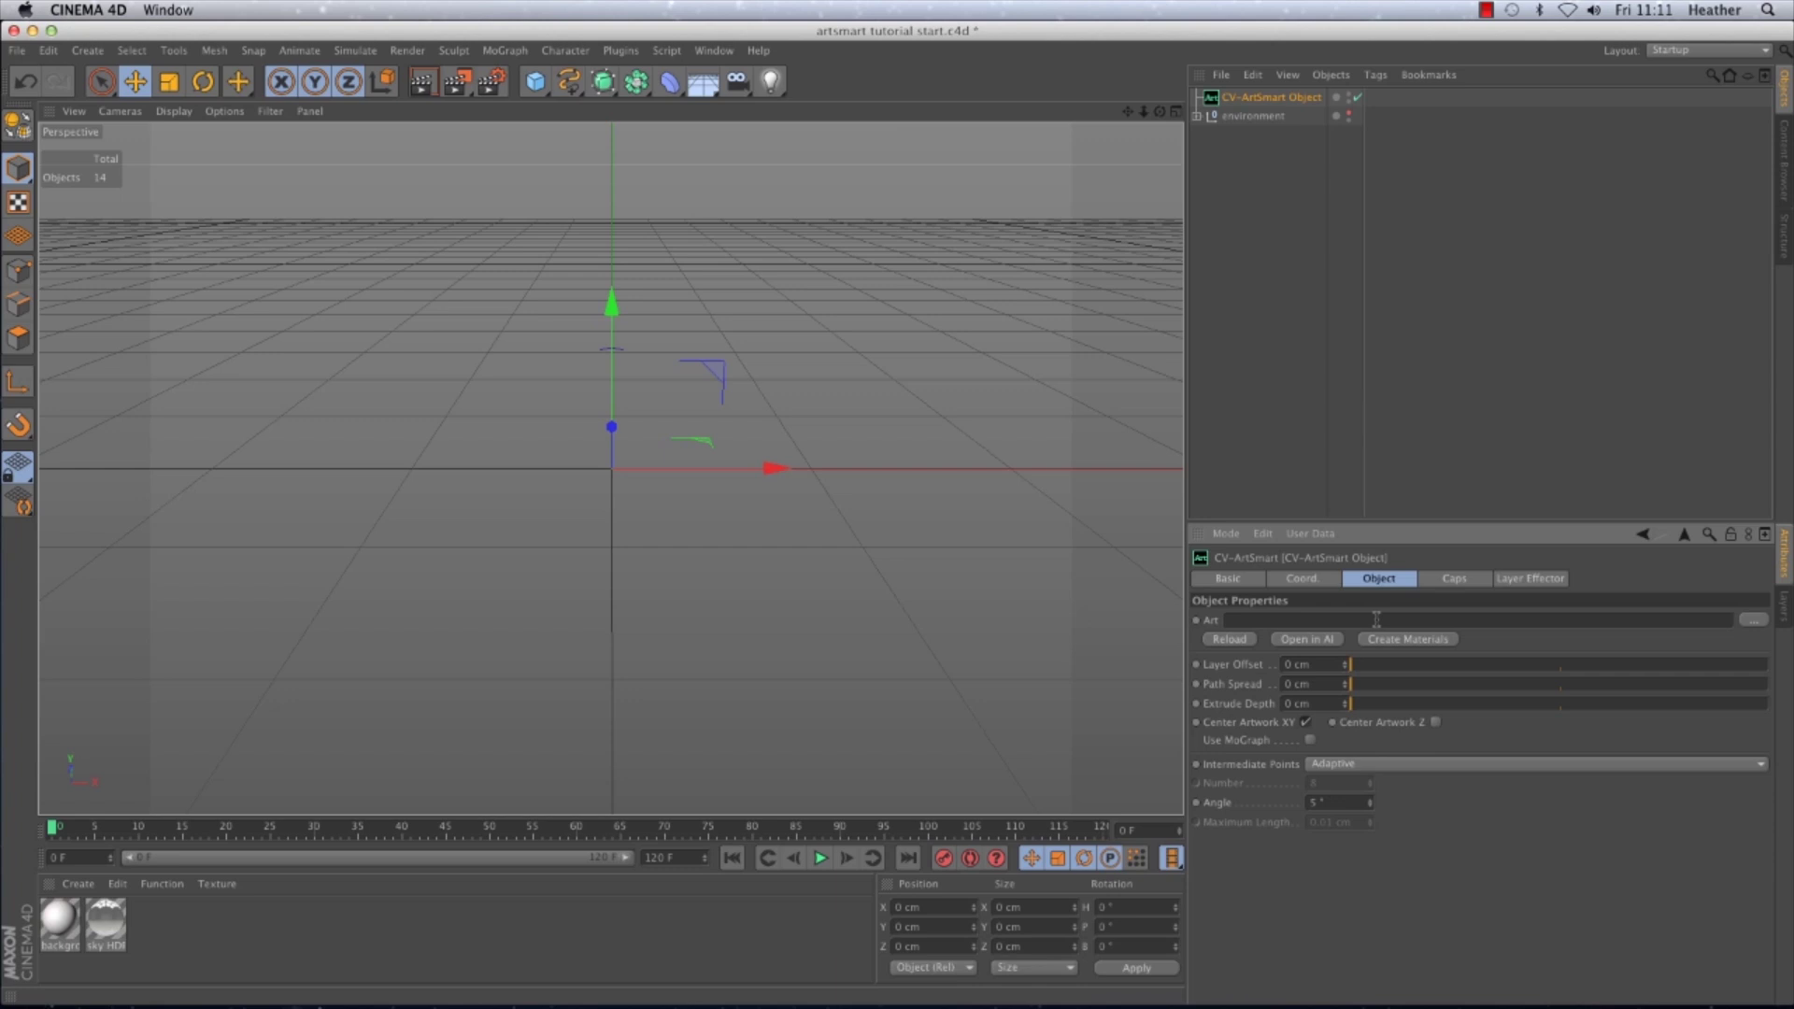
Load single logo.ai from the Desktop into the ArtSmart object's Art field.
left_click(1753, 621)
left_click(793, 312)
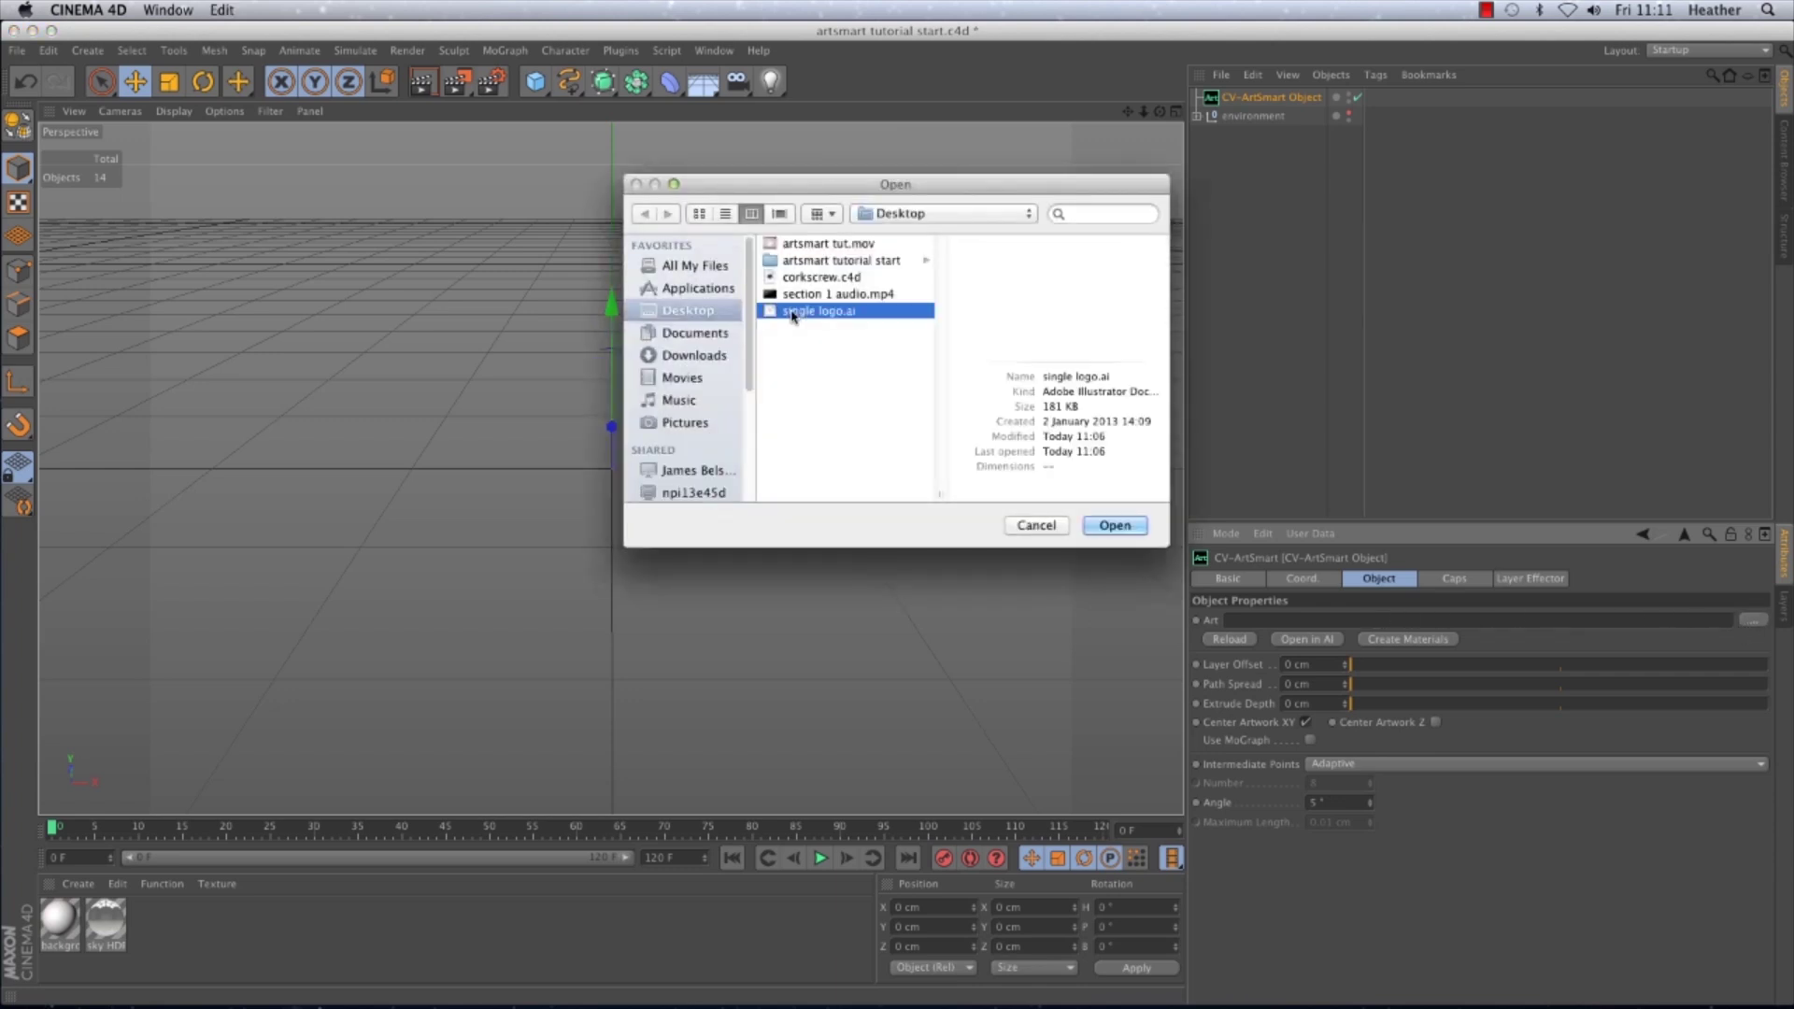
left_click(1098, 525)
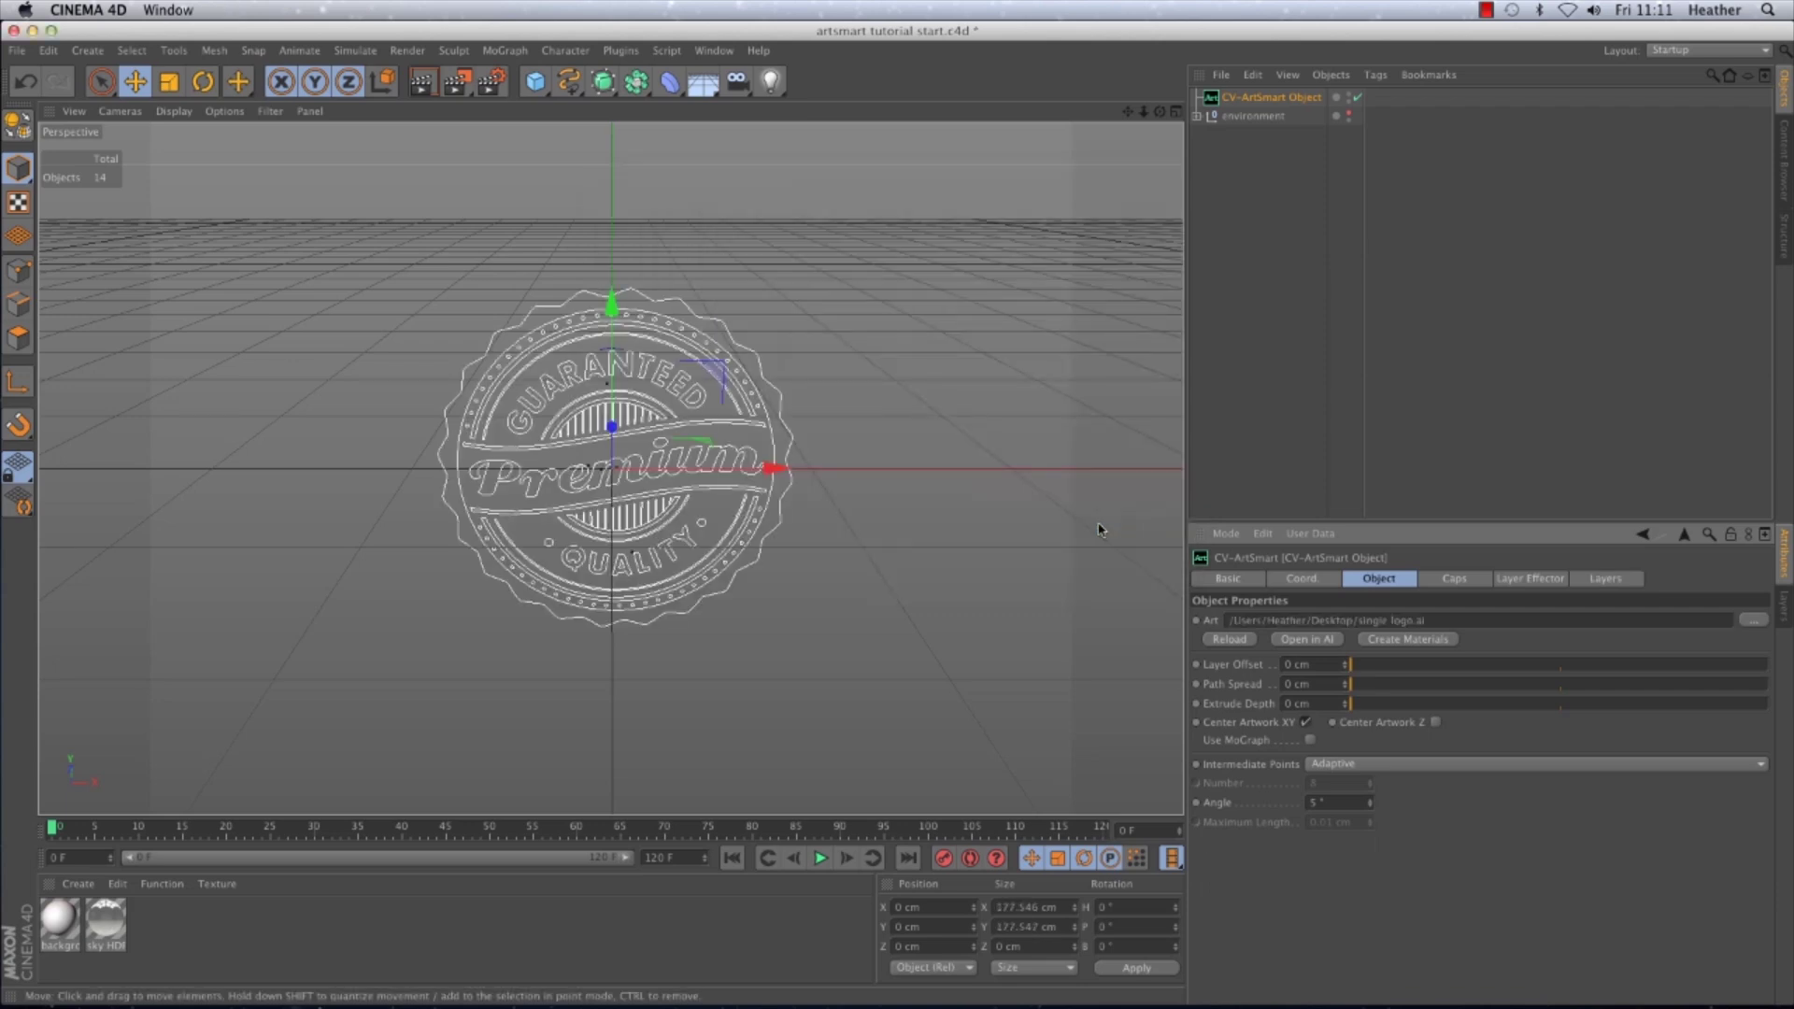
Raise Layer Offset to 28 cm and orbit around the separated logo layers.
left_click_drag(1159, 111, 1079, 137)
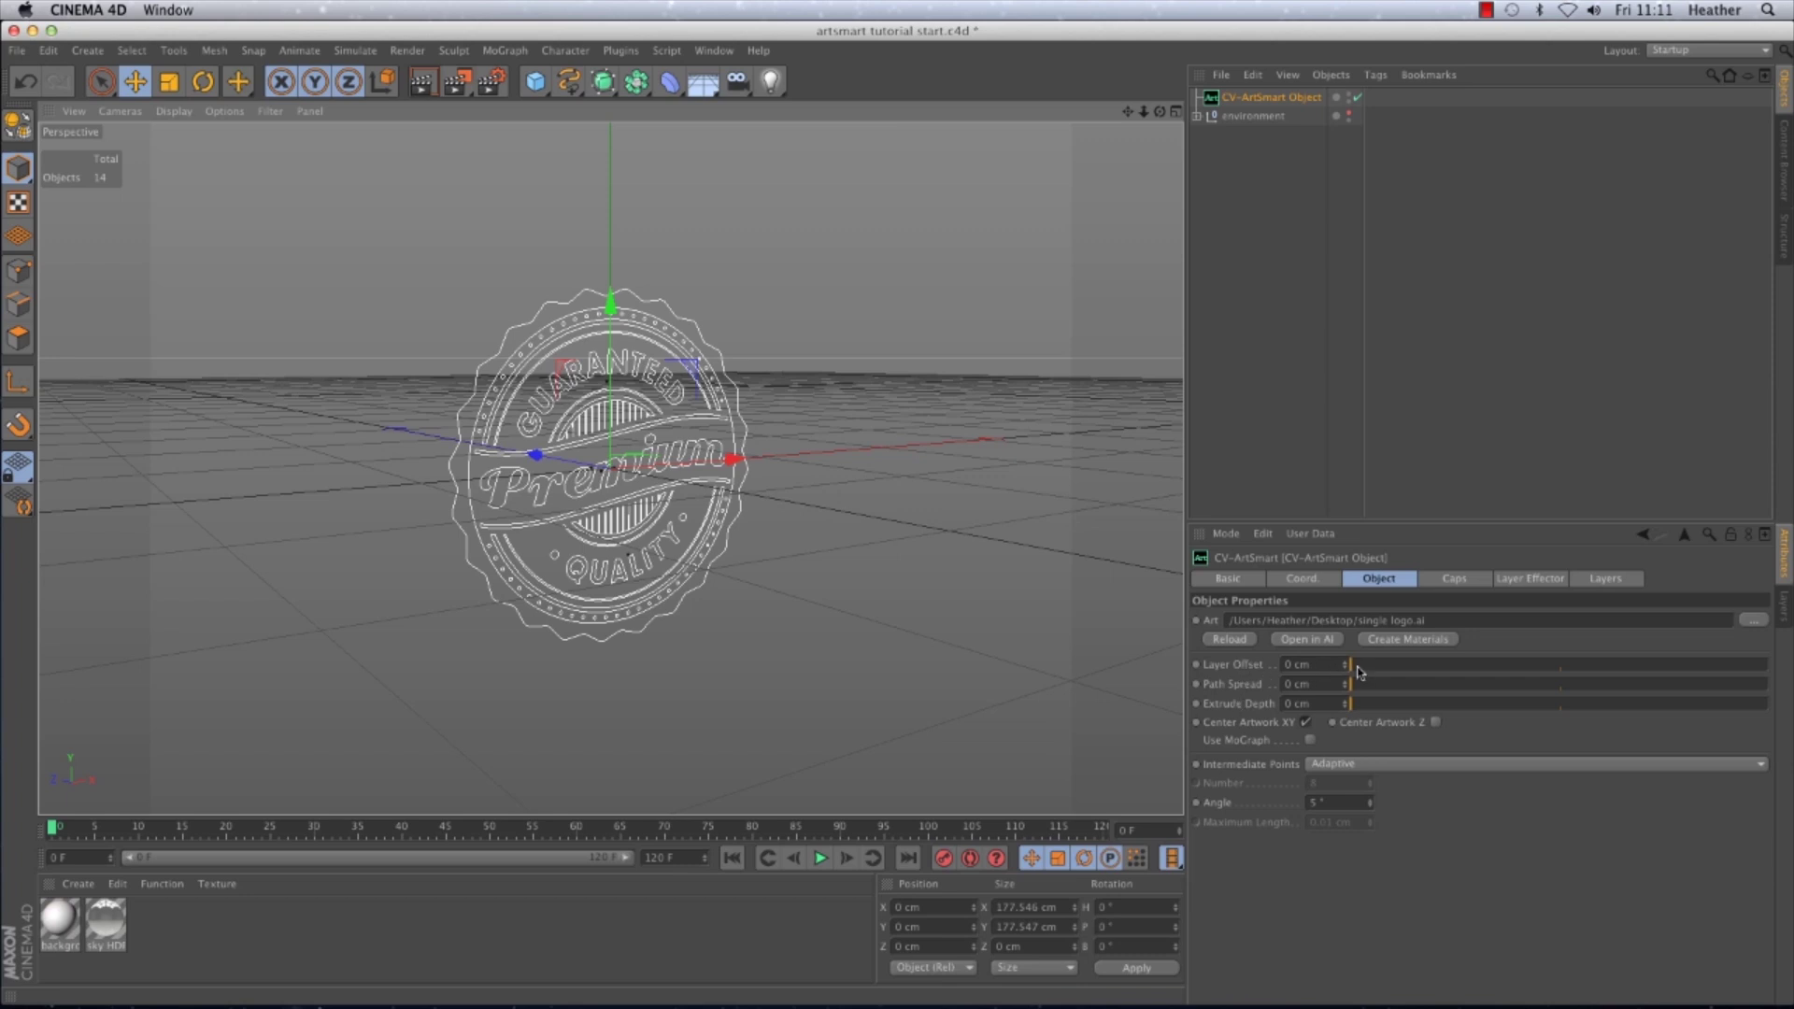
left_click_drag(1351, 665, 1362, 675)
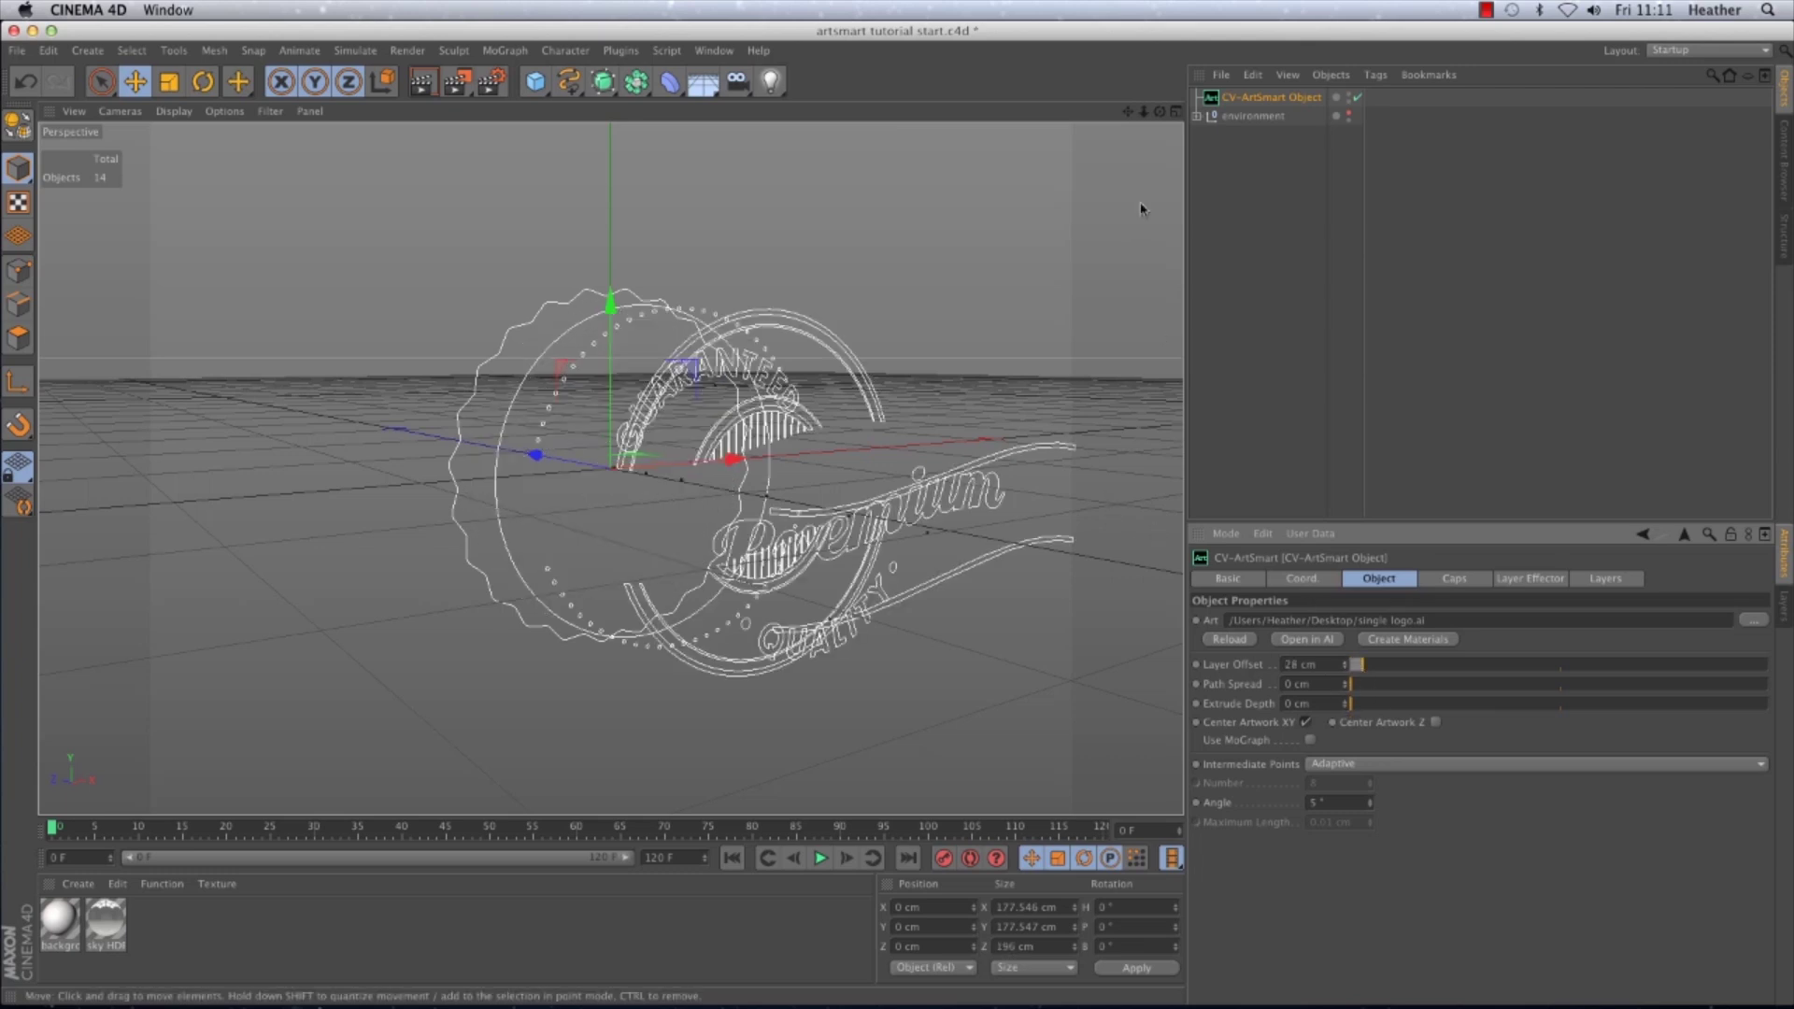
left_click_drag(1127, 111, 1151, 243)
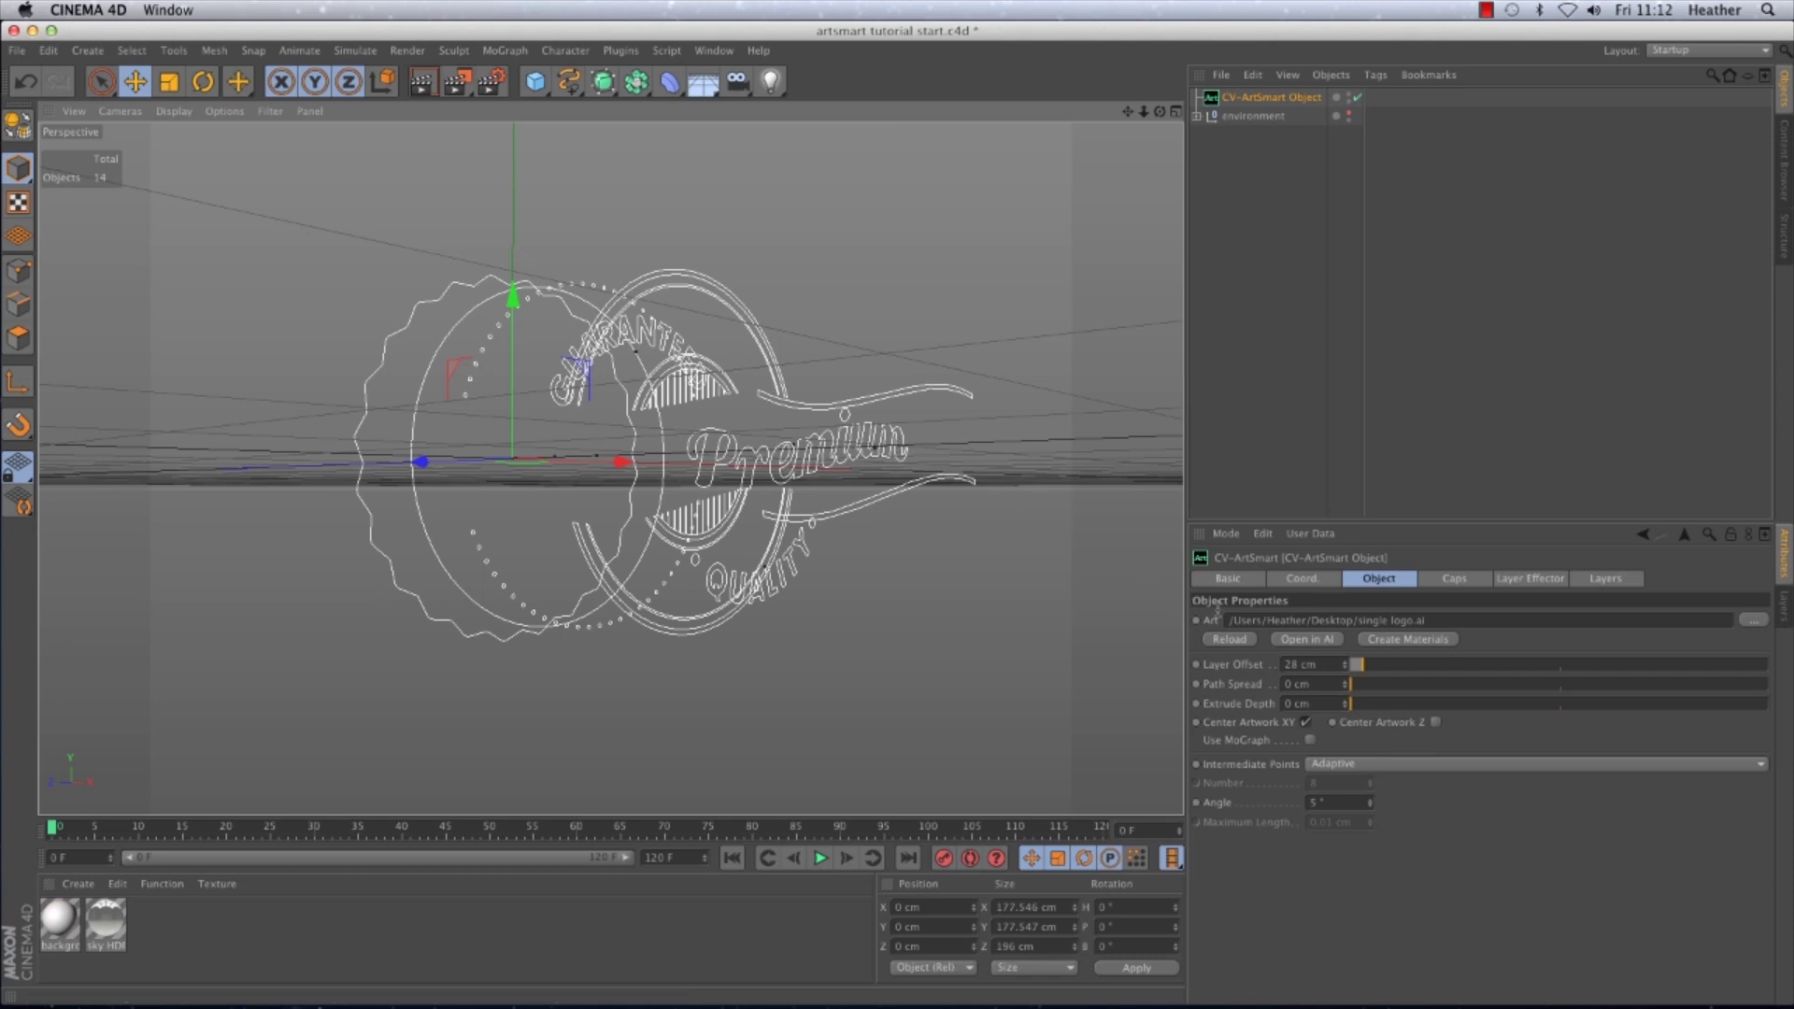
Open the artwork in Illustrator and move the premium layer above premium border.
left_click(1297, 641)
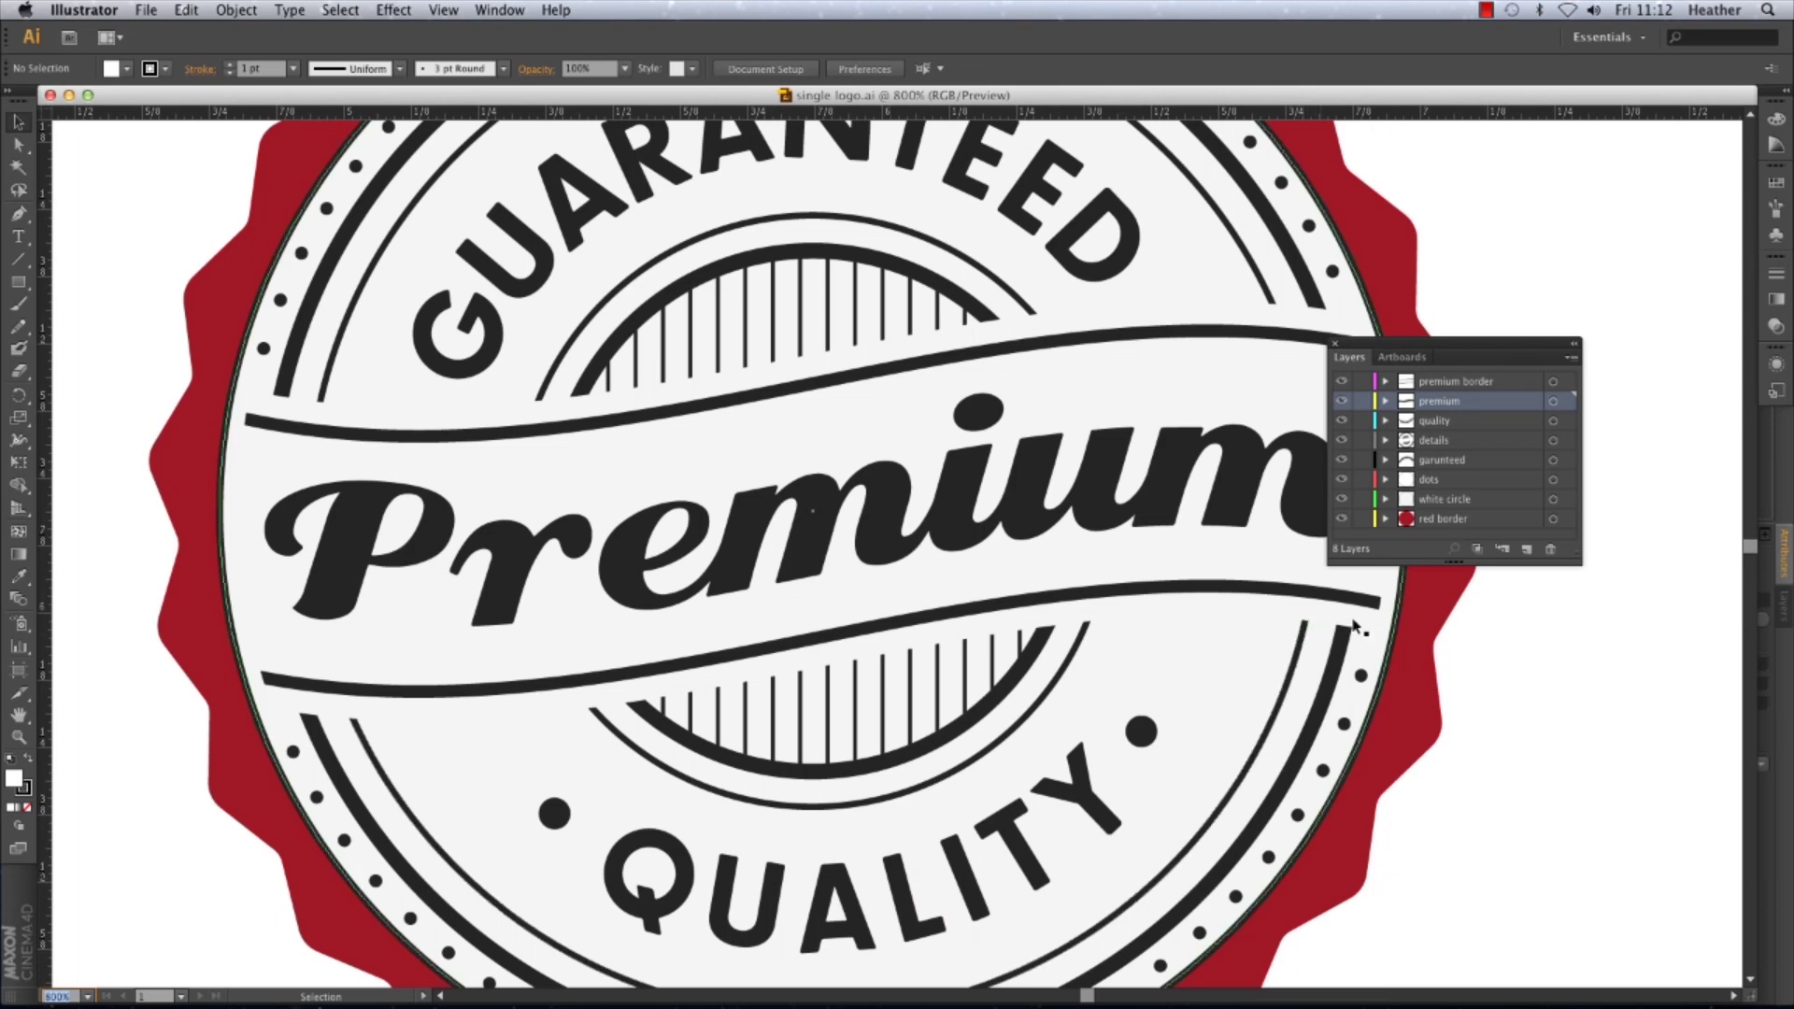
left_click(1447, 408)
left_click_drag(1447, 408, 1462, 378)
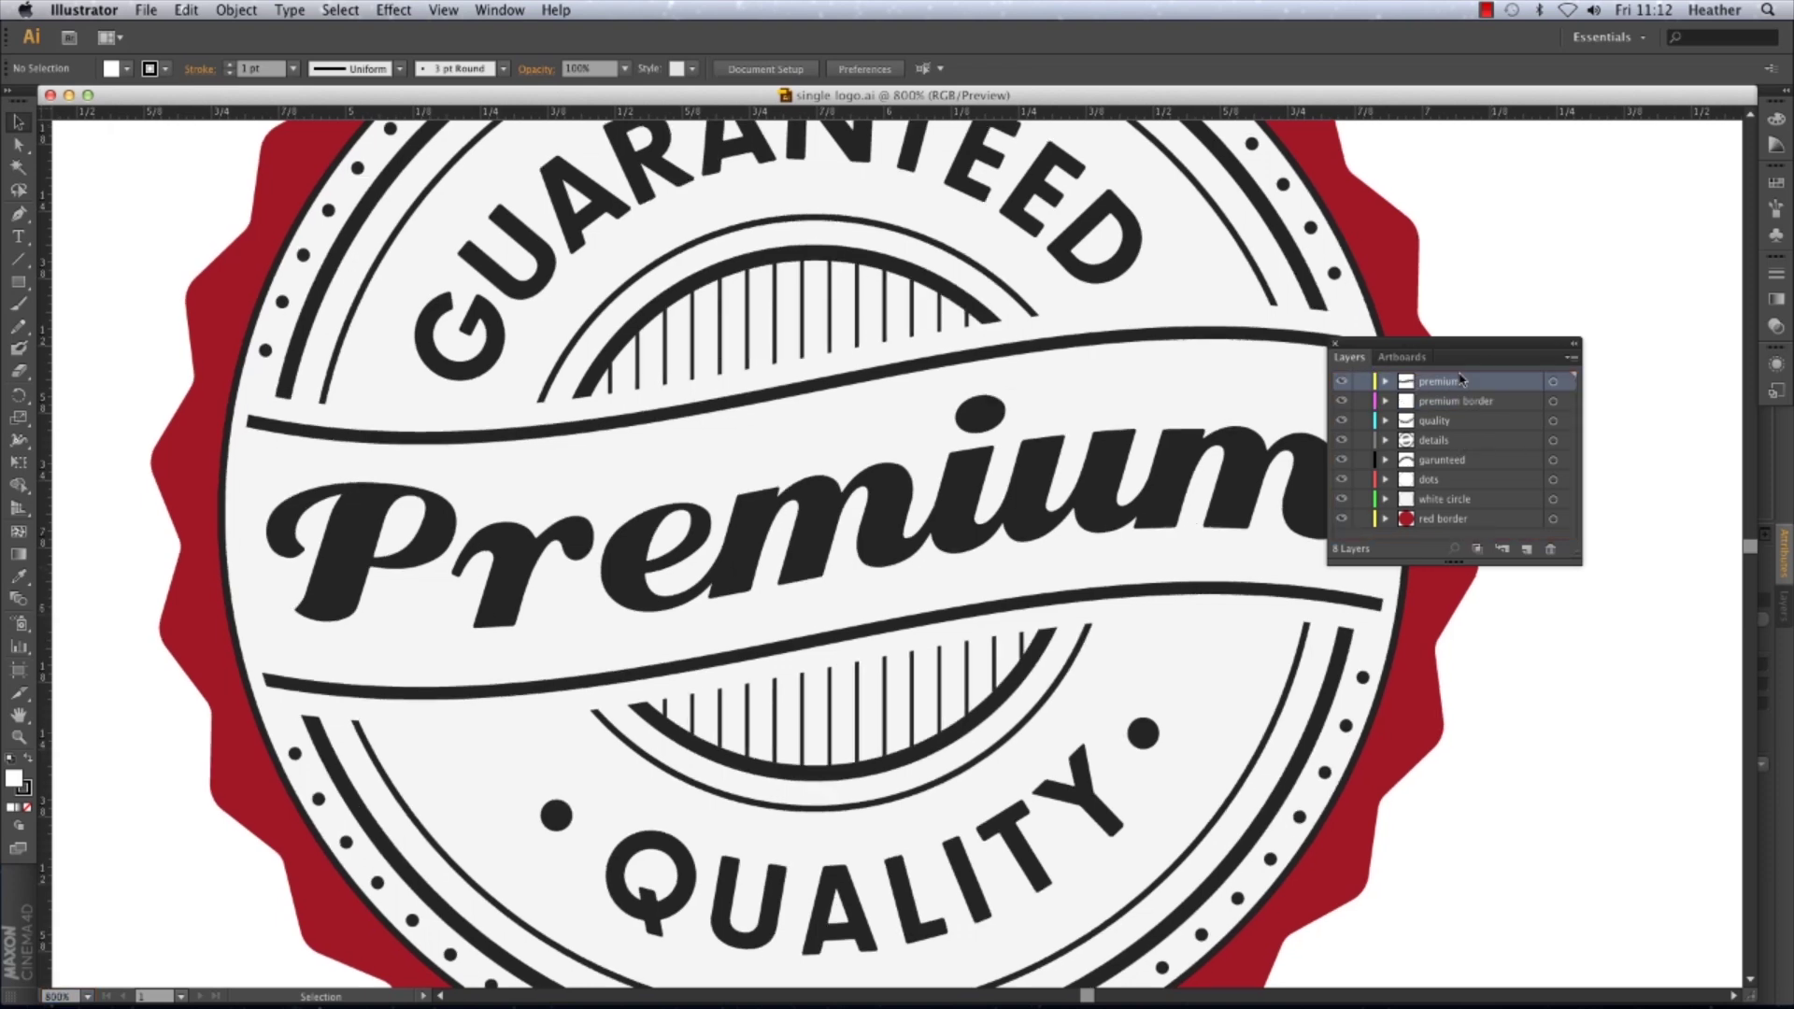
Save single logo.ai and close the Illustrator document.
left_click(147, 10)
left_click(161, 151)
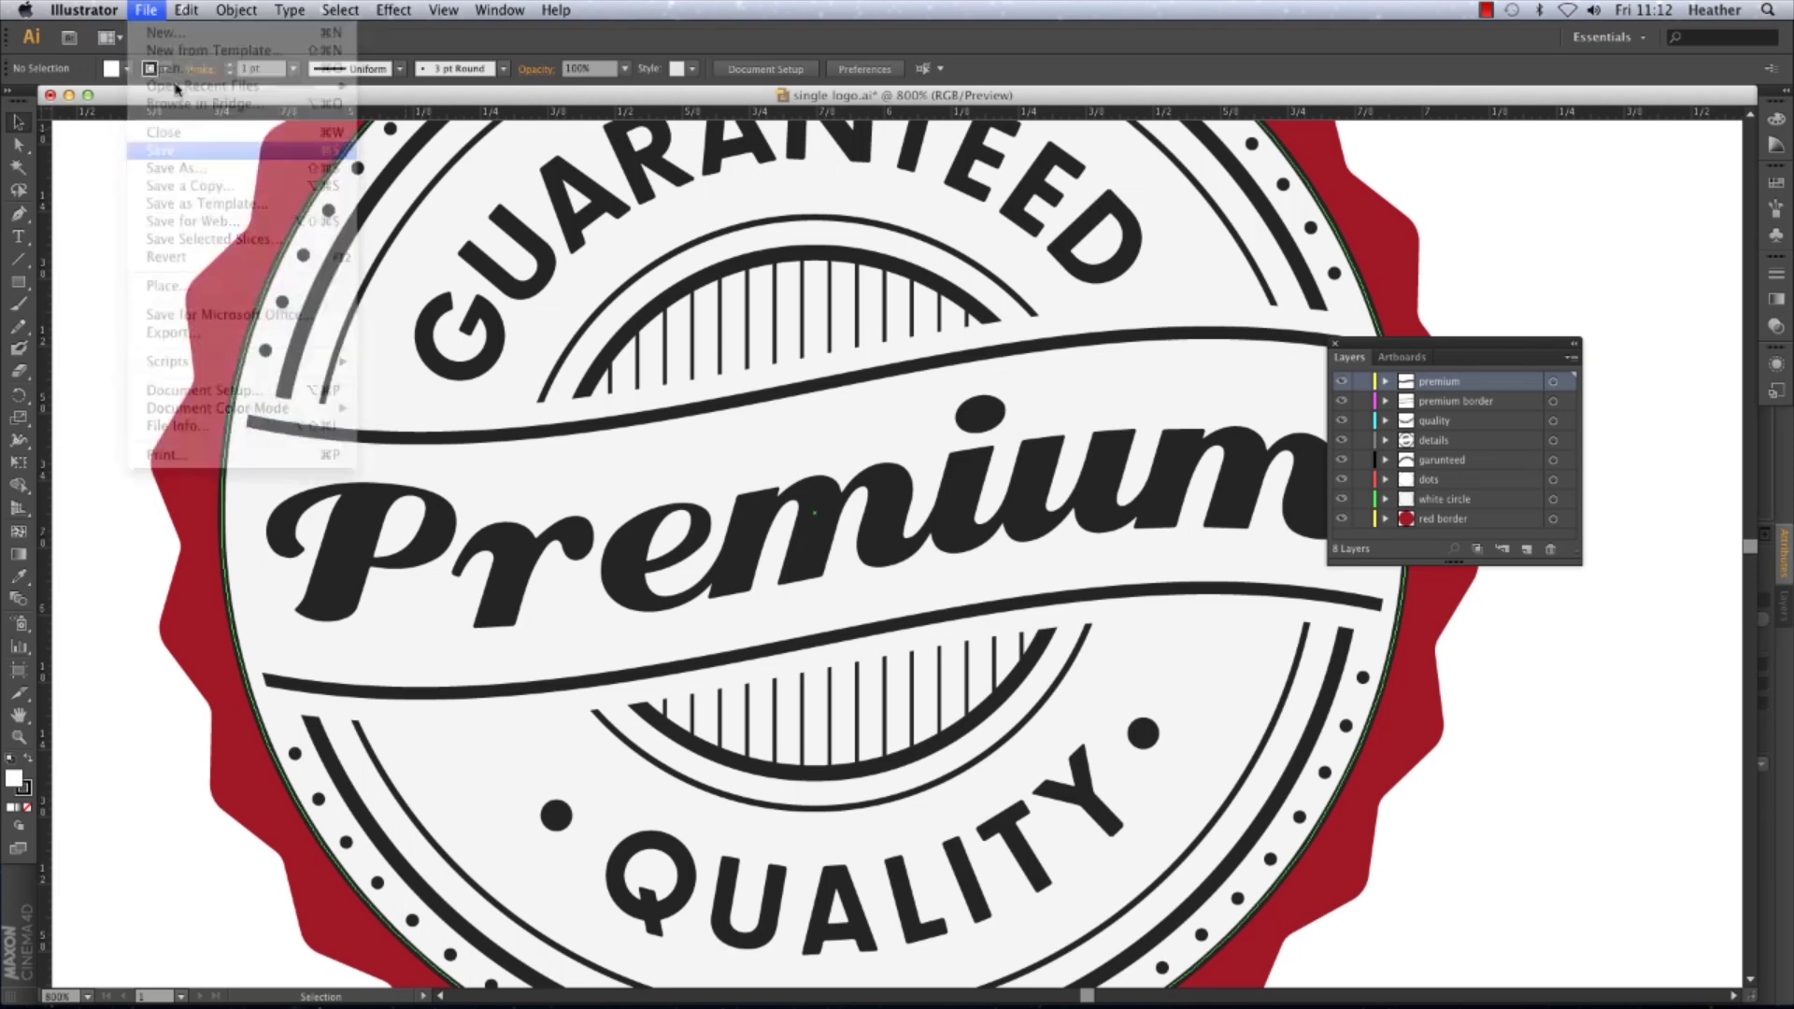
left_click(146, 11)
left_click(161, 133)
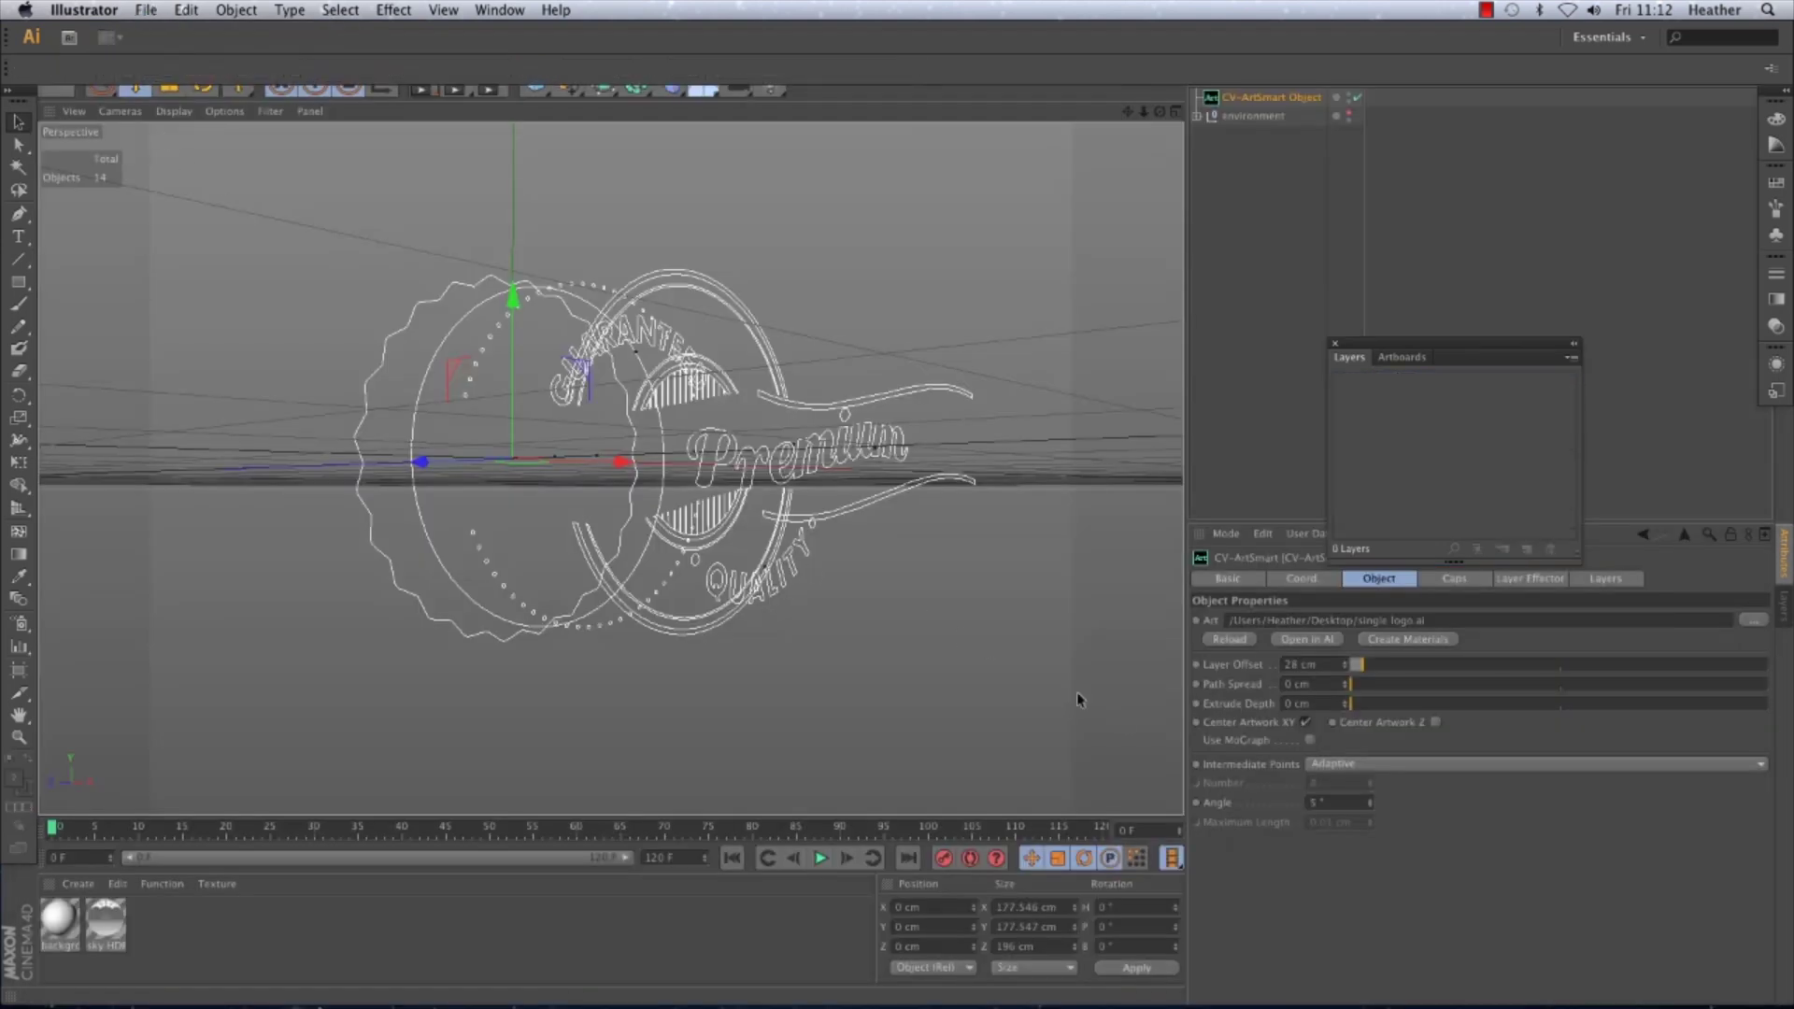
Reload the updated artwork and set Layer Offset back to 0 cm.
left_click(1217, 641)
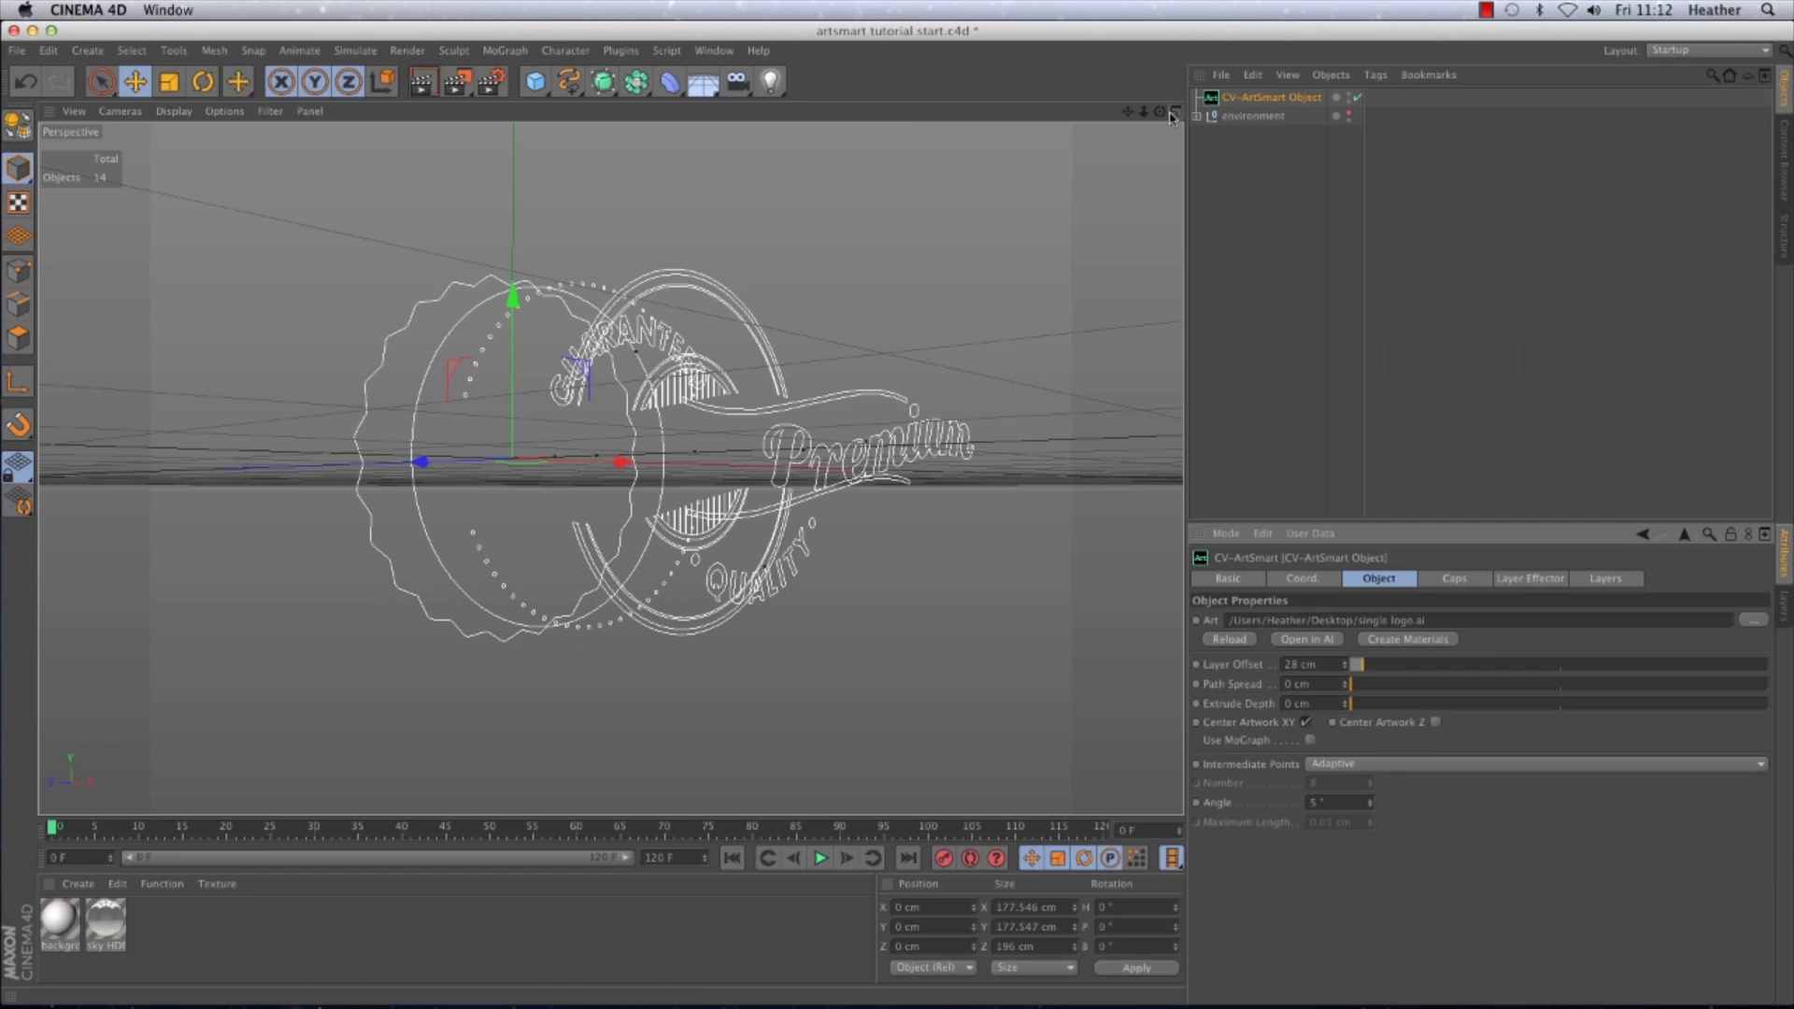
left_click_drag(569, 467, 610, 467, "alt")
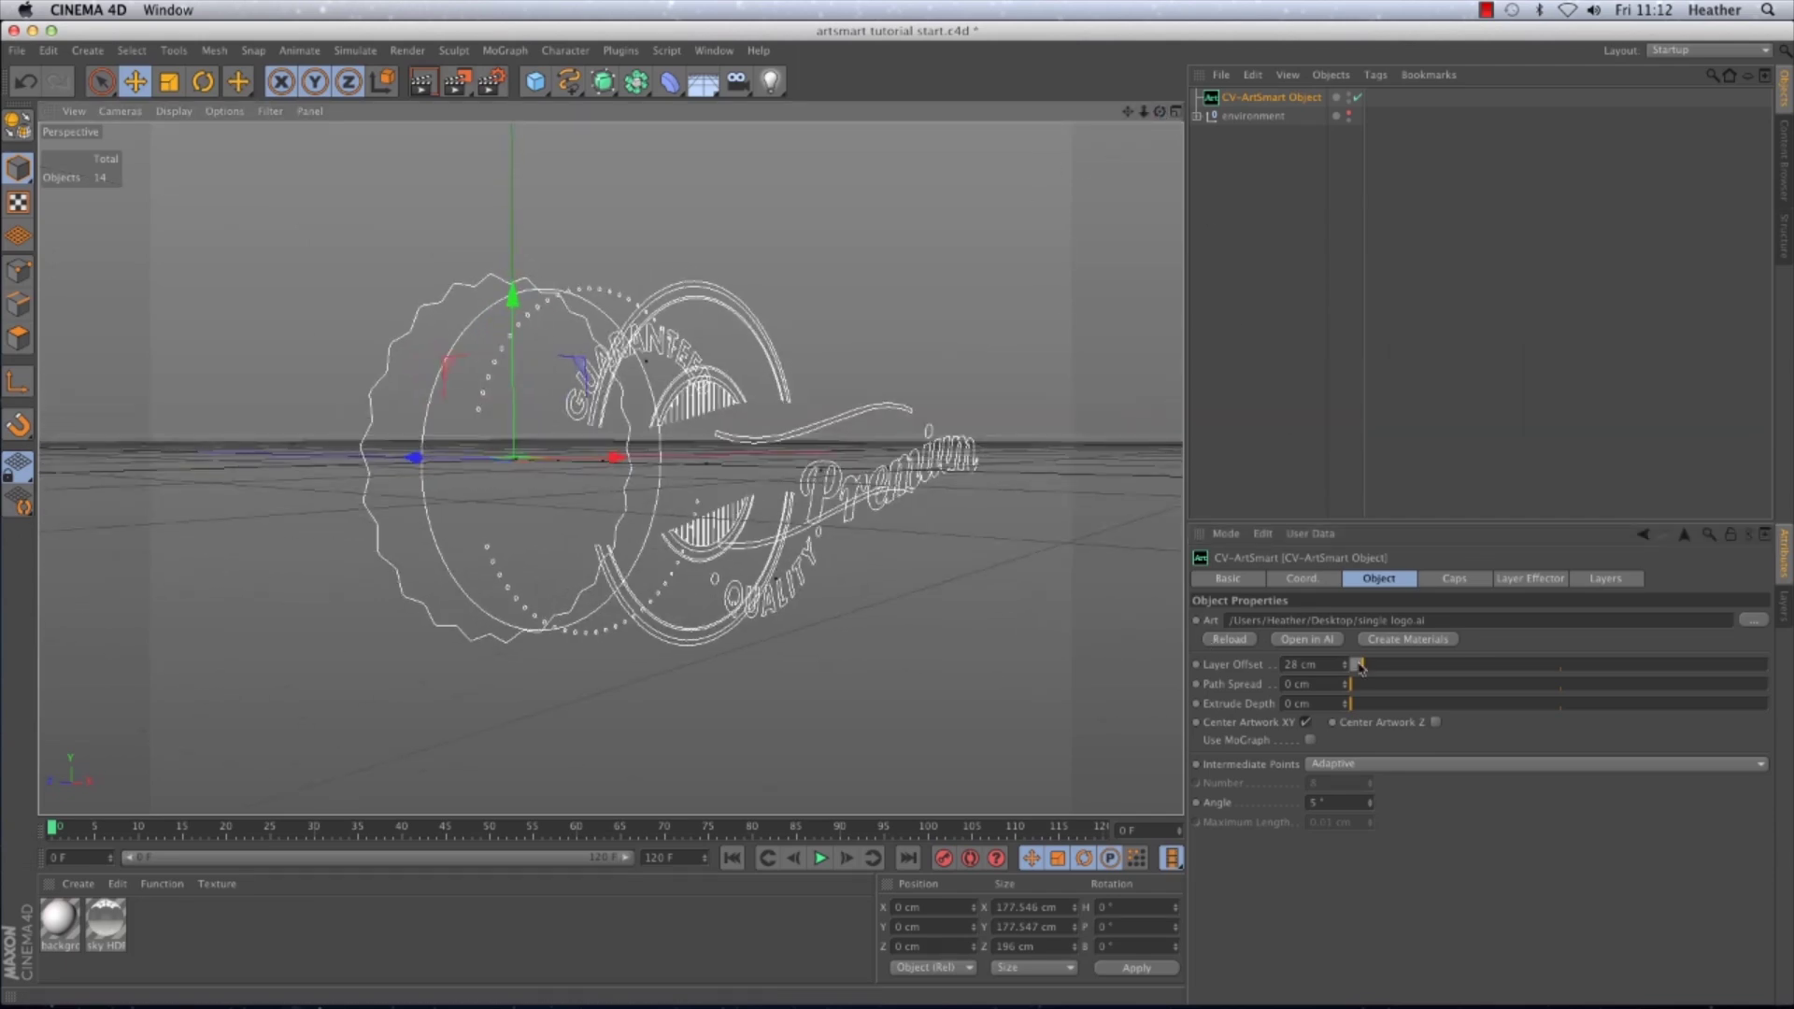
left_click_drag(1358, 664, 1366, 674)
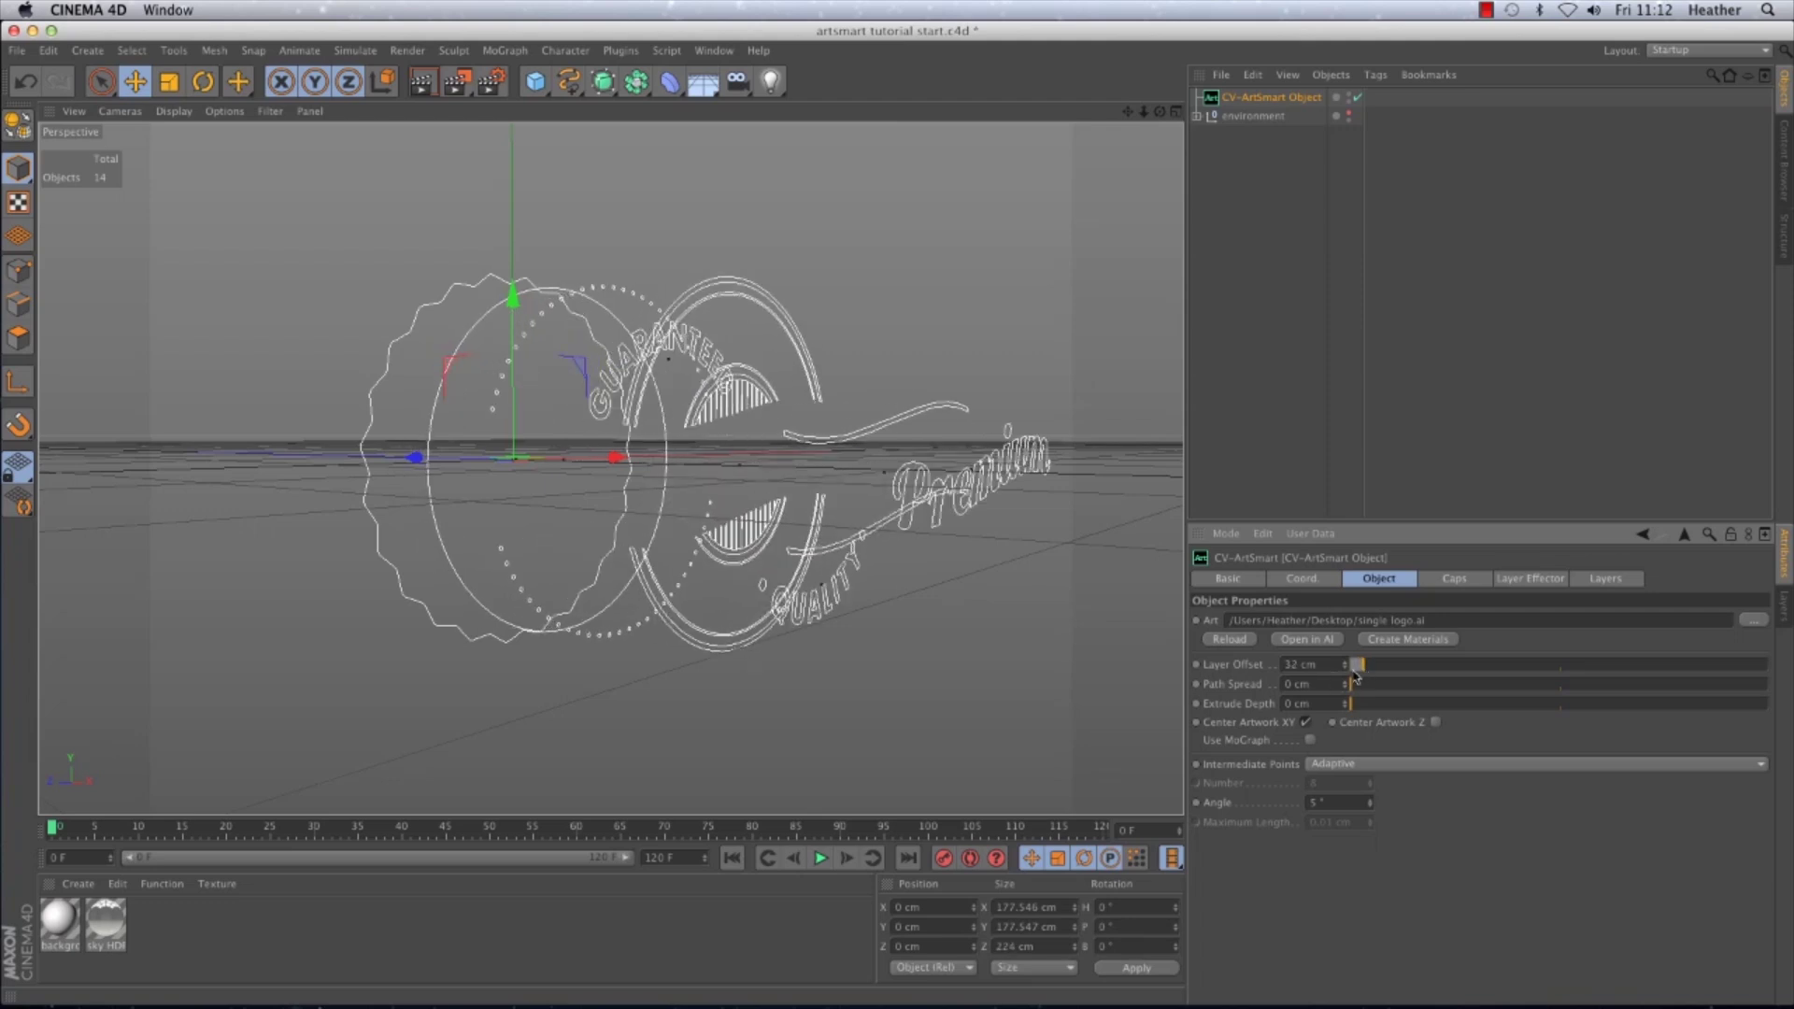
double_click(1290, 664)
type("0")
Set Extrude Depth to 1 cm, turning the badge into a thin solid disc.
mouse_move(1352, 688)
left_mouse_down()
mouse_move(1391, 715)
mouse_move(1376, 710)
left_mouse_up()
type("1")
key("Return")
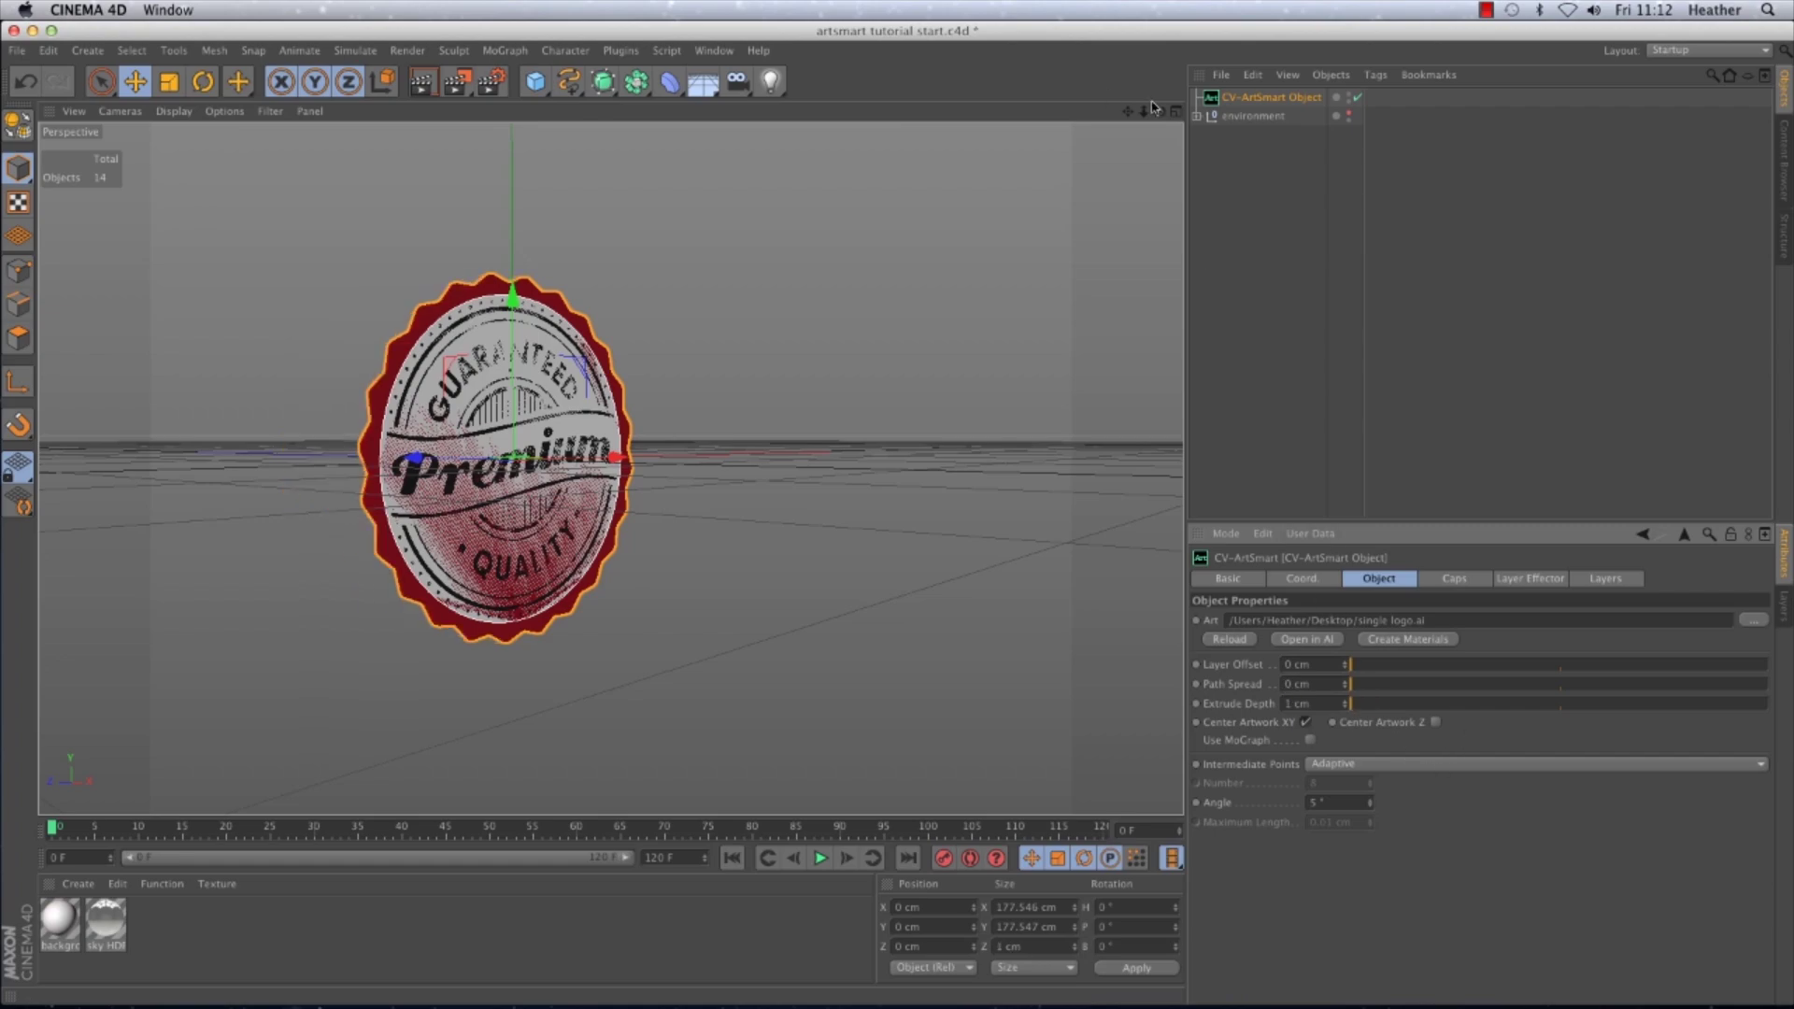
mouse_move(1159, 111)
left_mouse_down()
mouse_move(1095, 146)
mouse_move(1147, 117)
left_mouse_up()
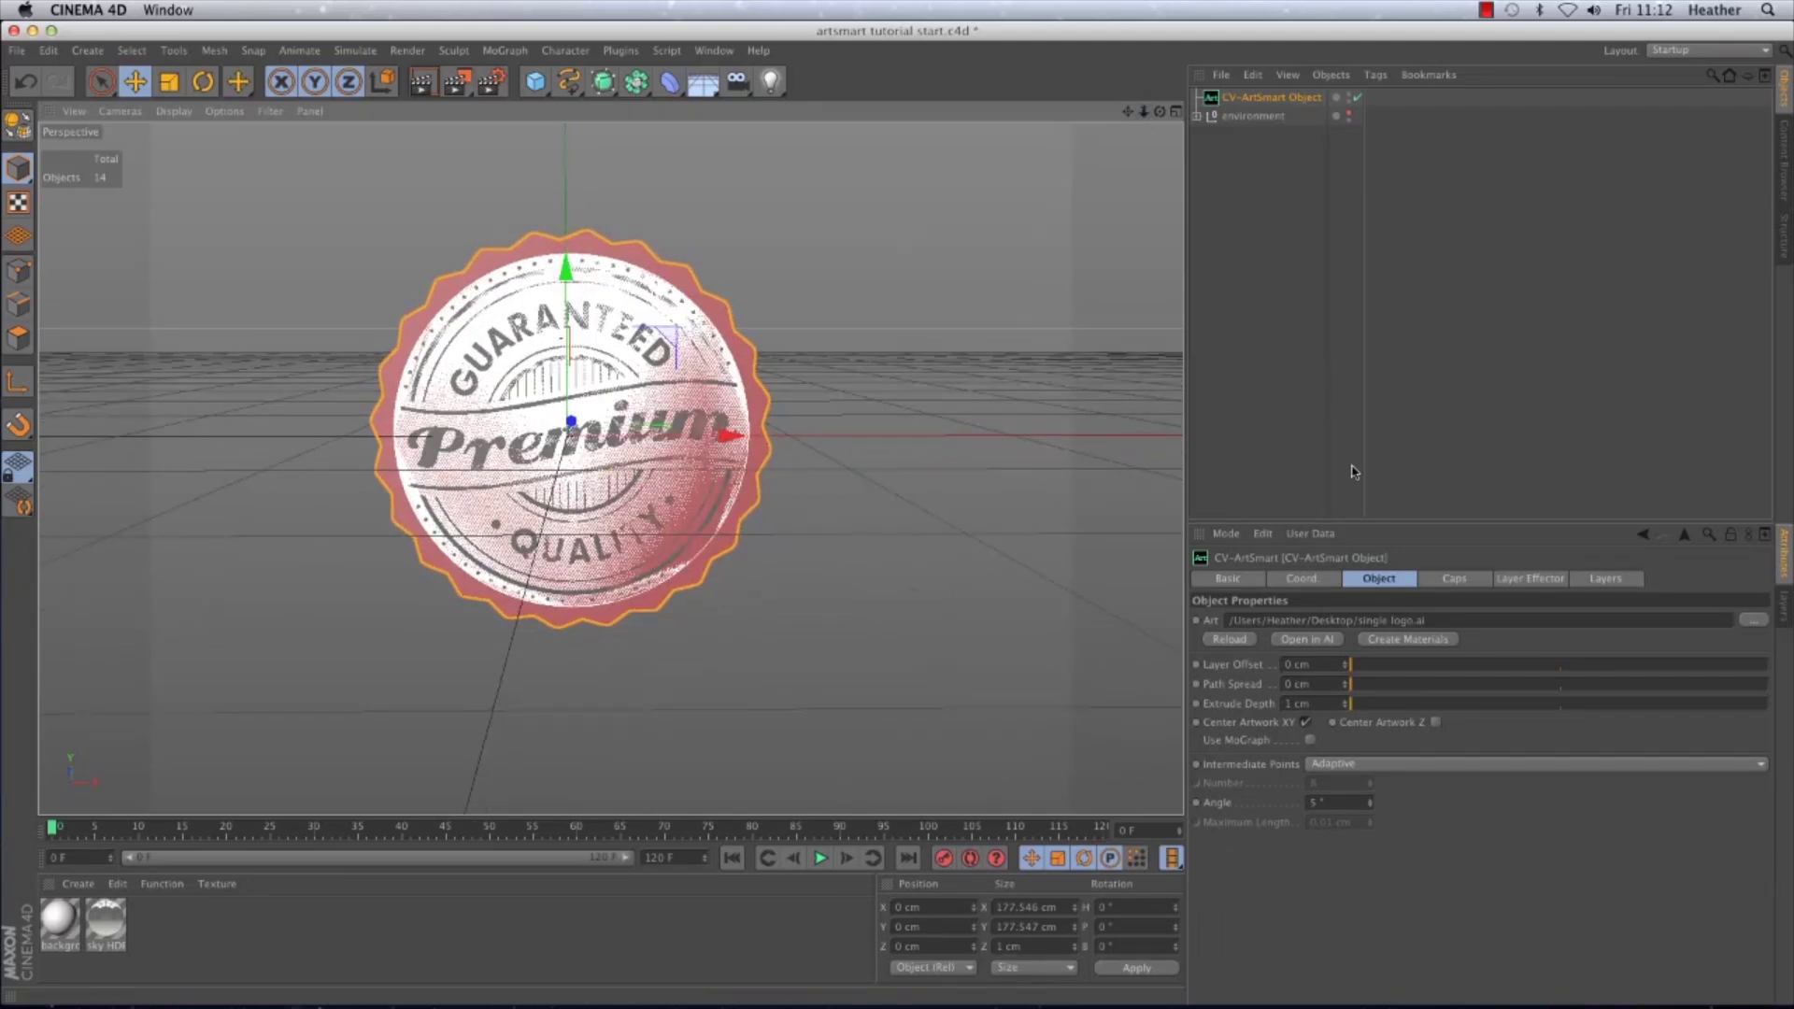
Inspect the per-layer settings of the premium border, premium and quality layers.
left_click(1603, 578)
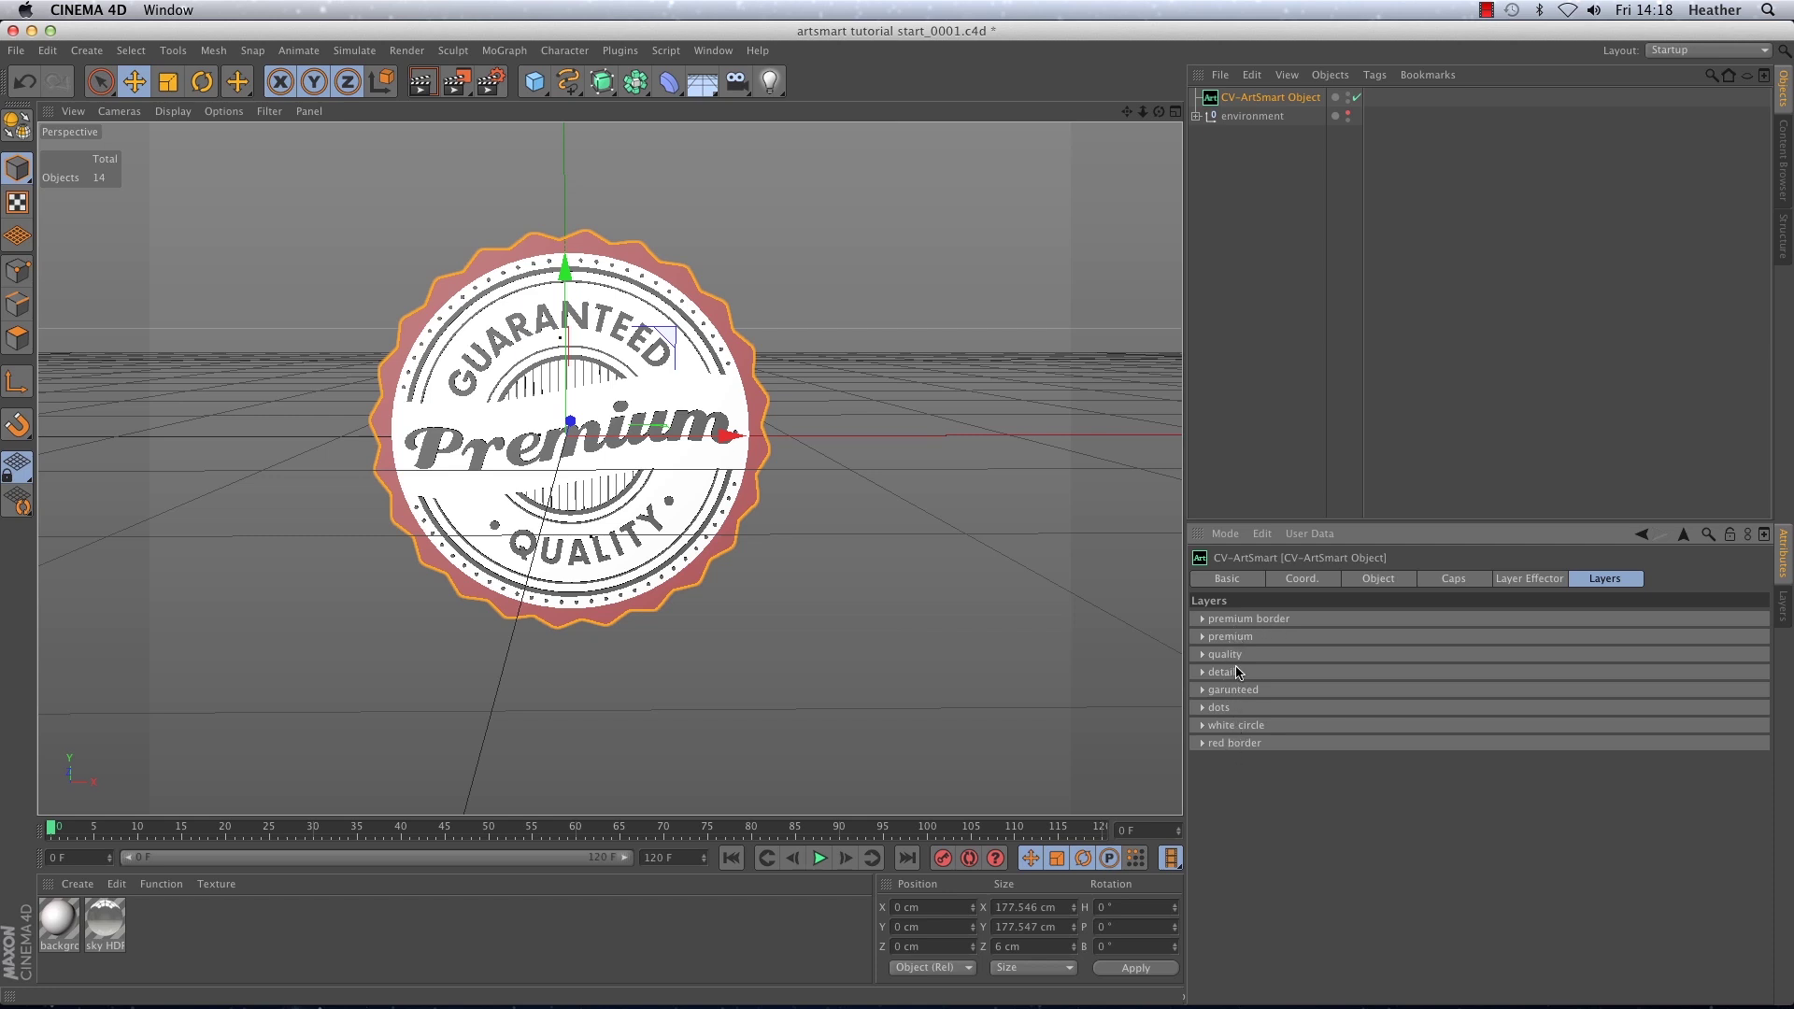
left_click(1203, 620)
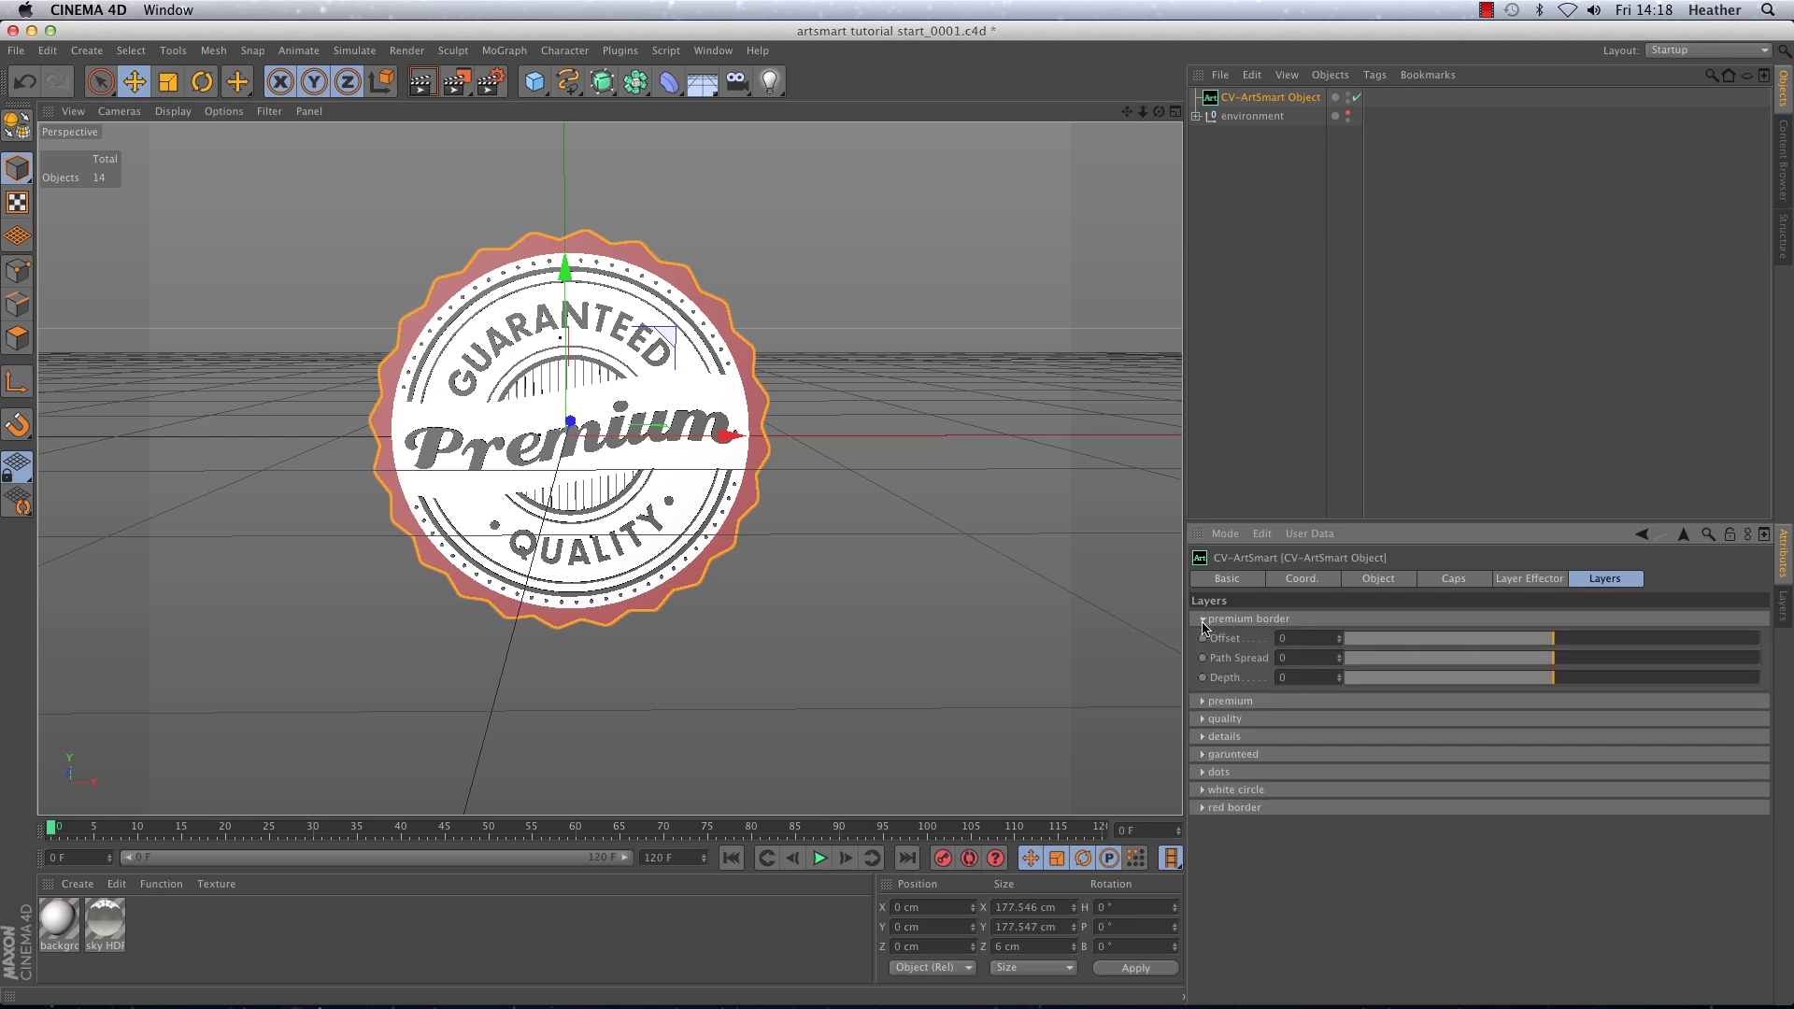
left_click(1205, 701)
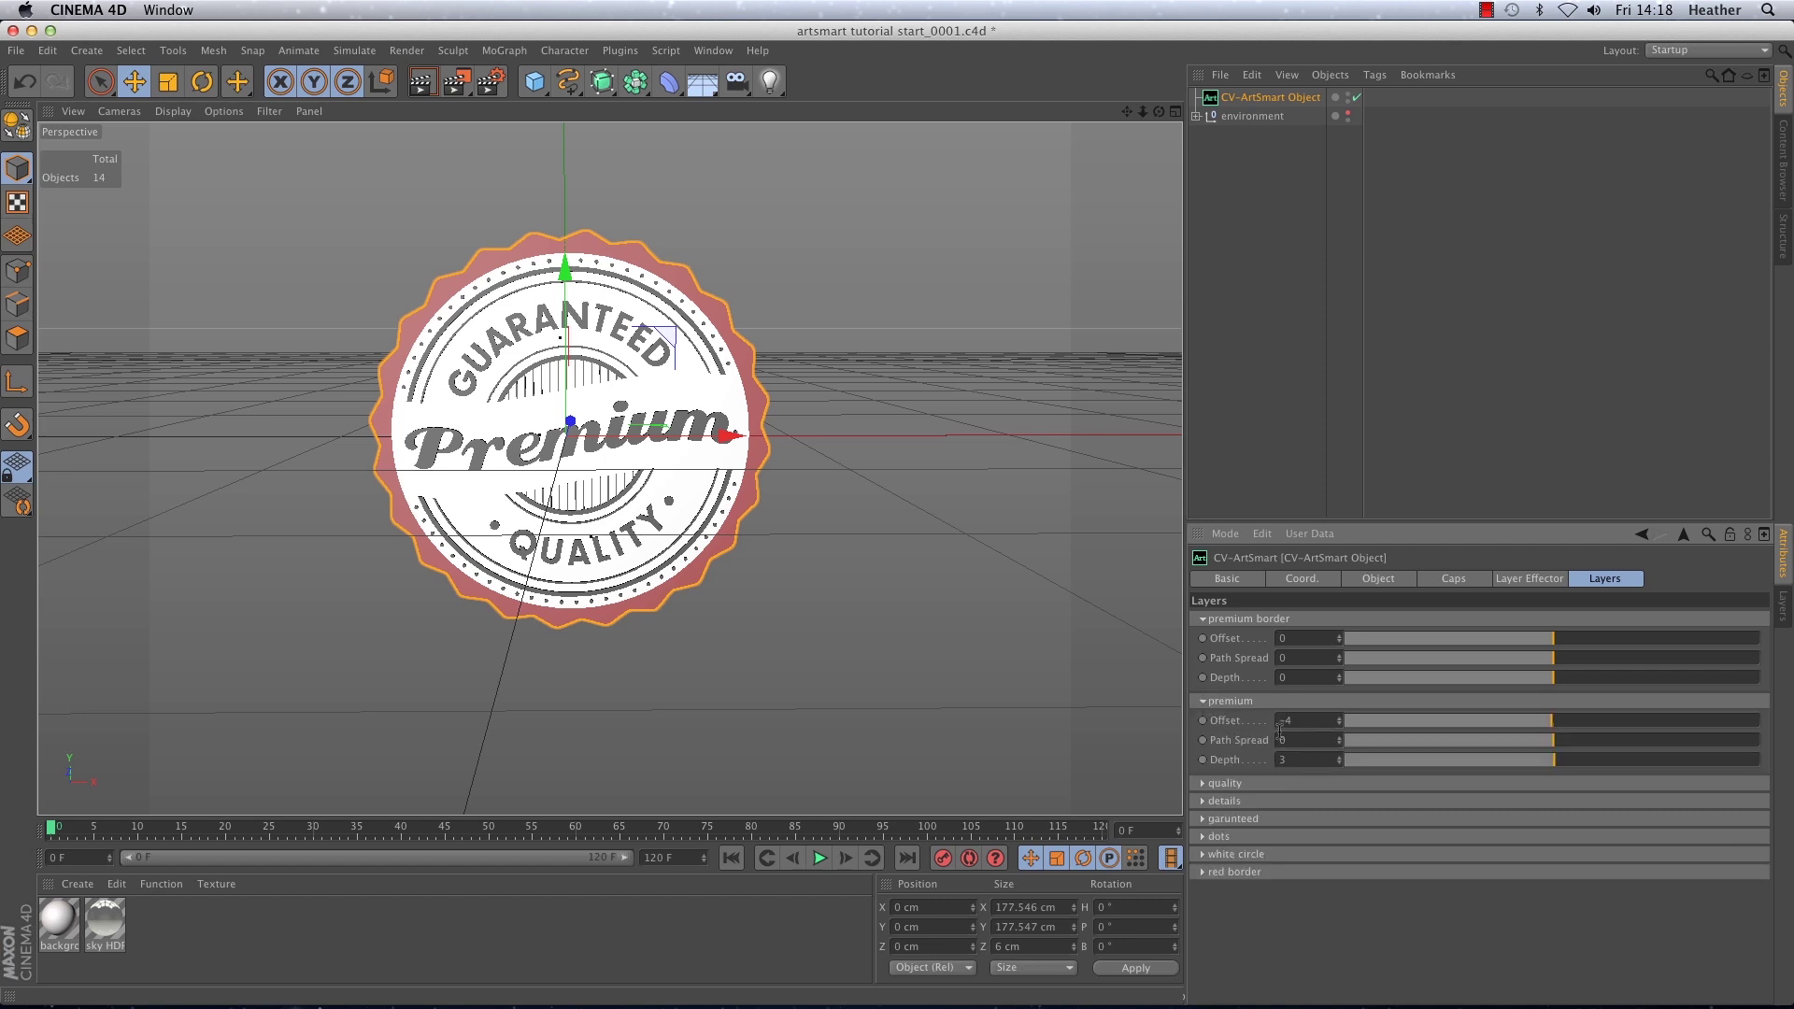
left_click(1231, 783)
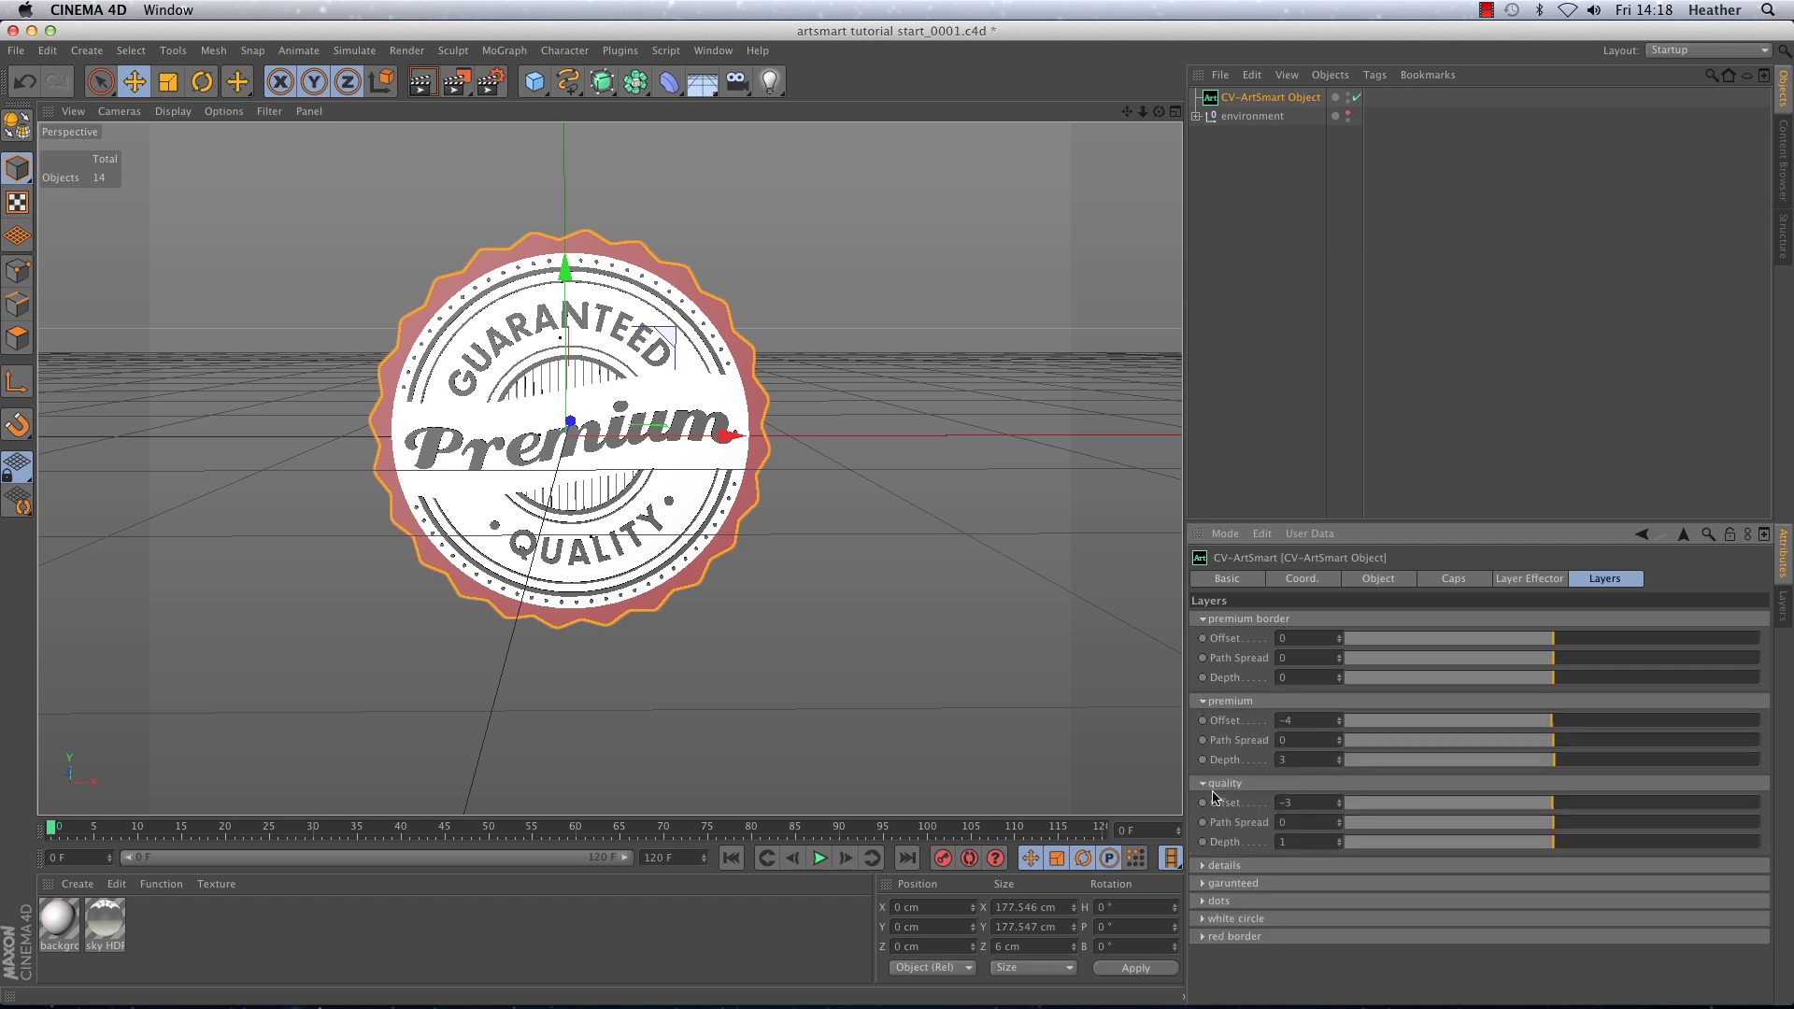
left_click(1205, 784)
left_click(1205, 703)
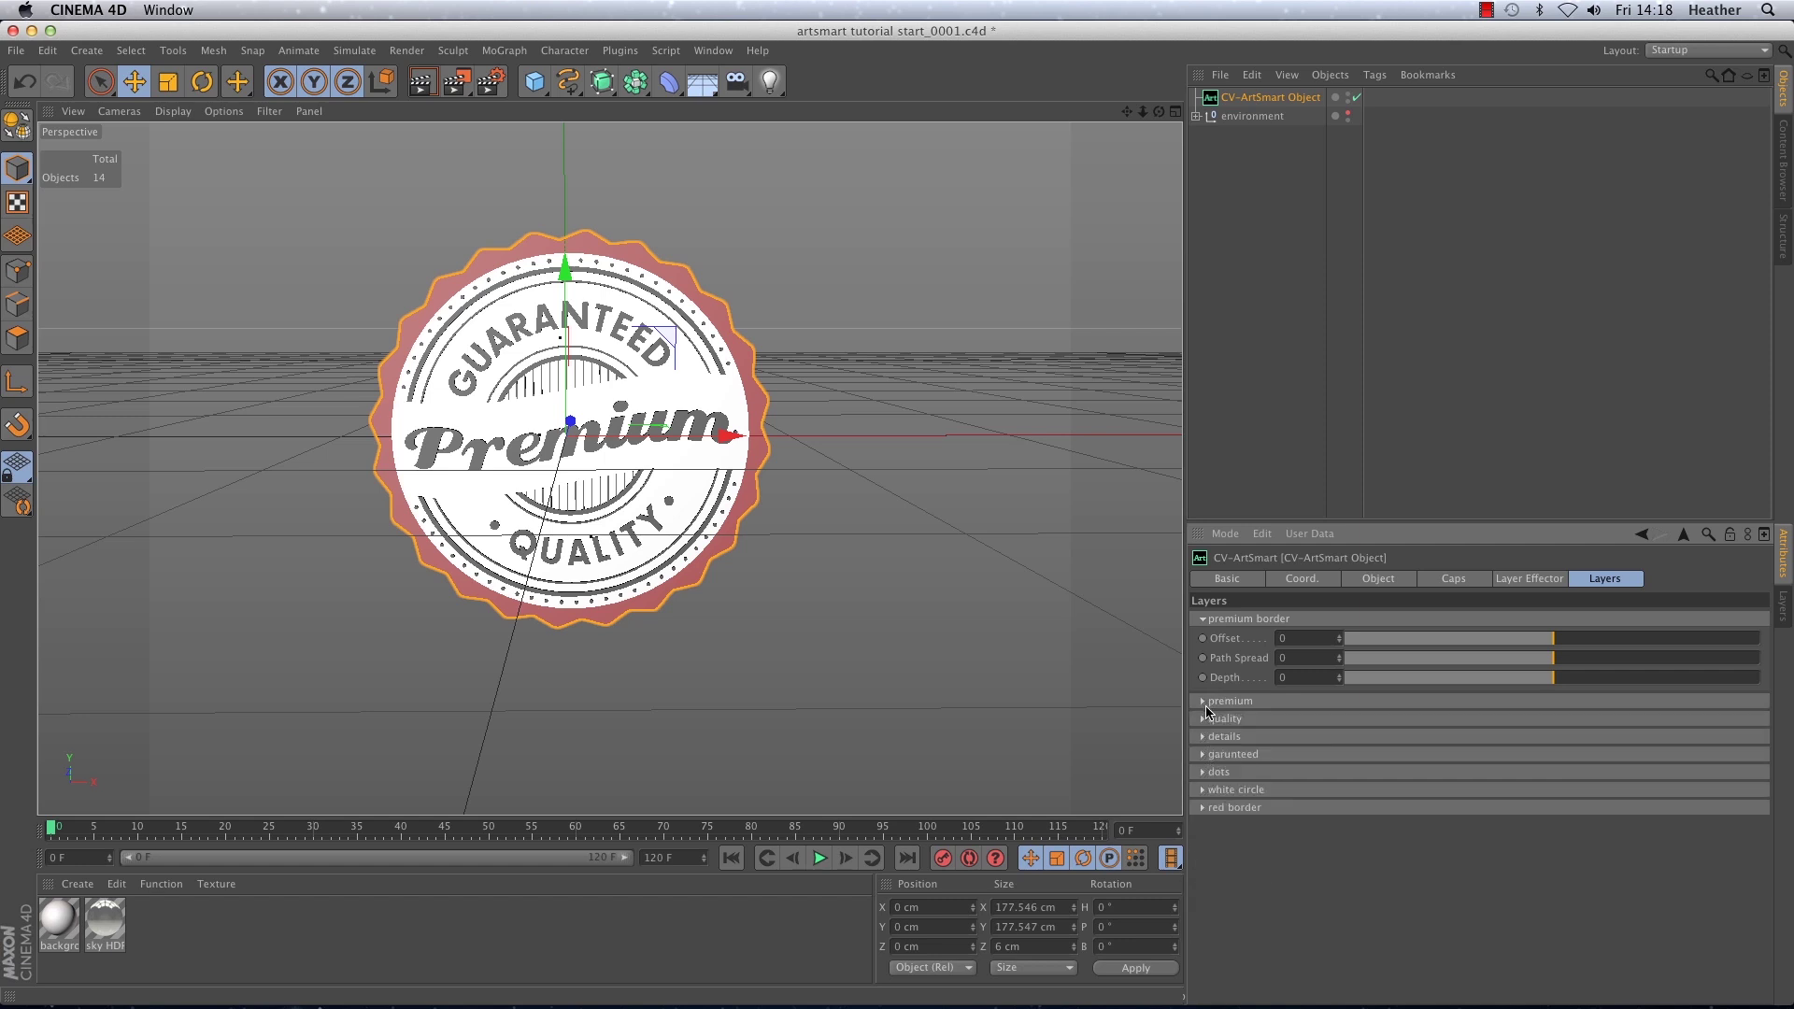
Set premium border's Offset to -3 and Depth to 1, then collapse its group.
left_click(1338, 642)
left_click(1339, 642)
left_click(1339, 675)
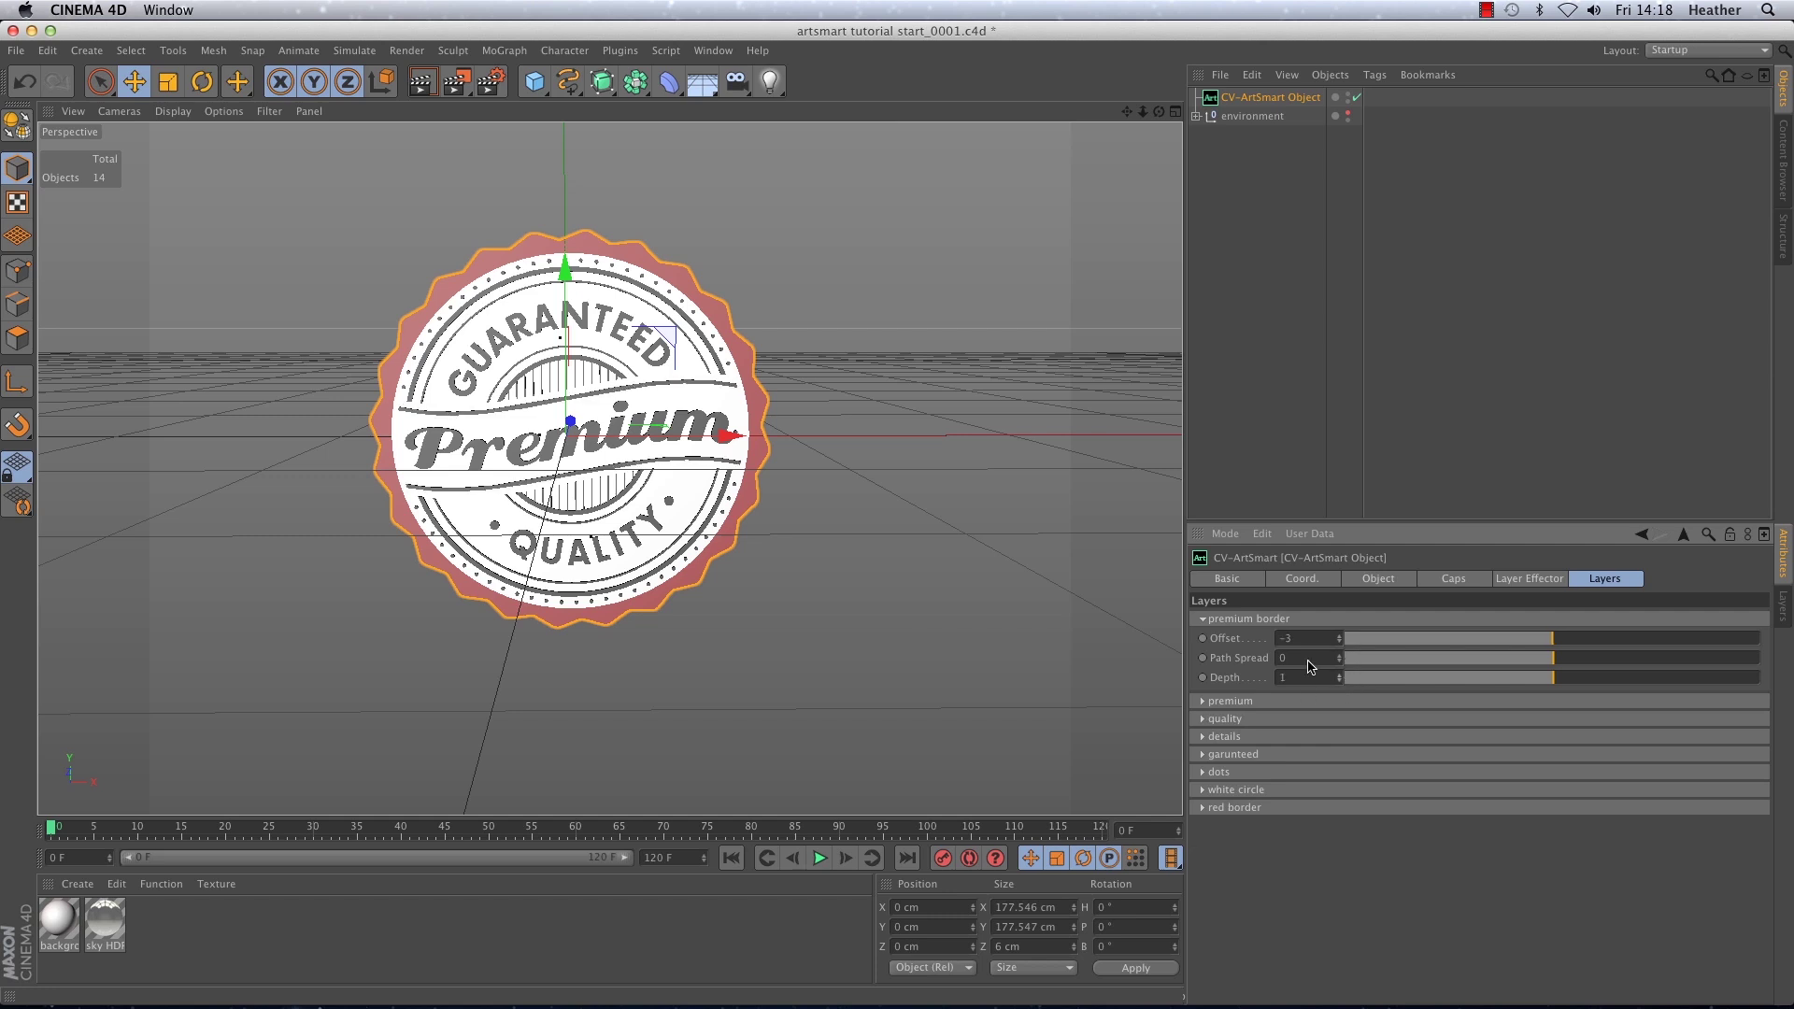
left_click(1202, 619)
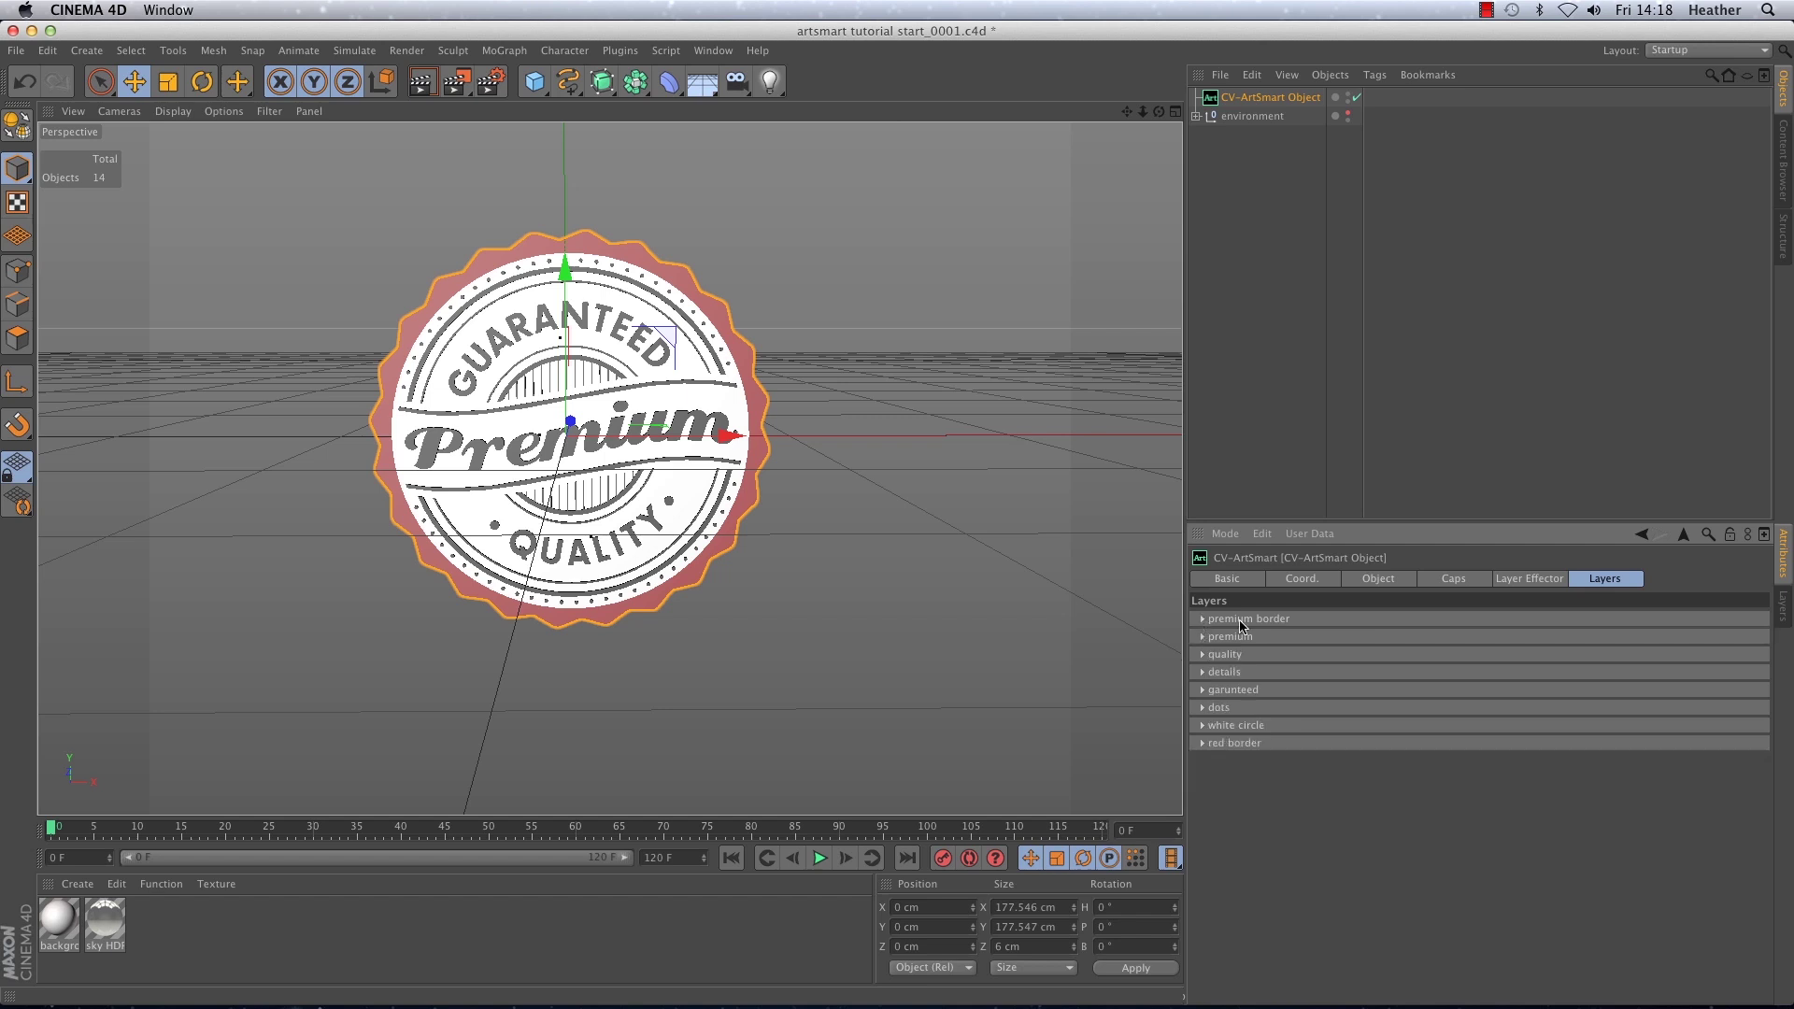
Set both Start and End caps to Fillet Cap with a 1.5 cm radius each.
left_click(1452, 581)
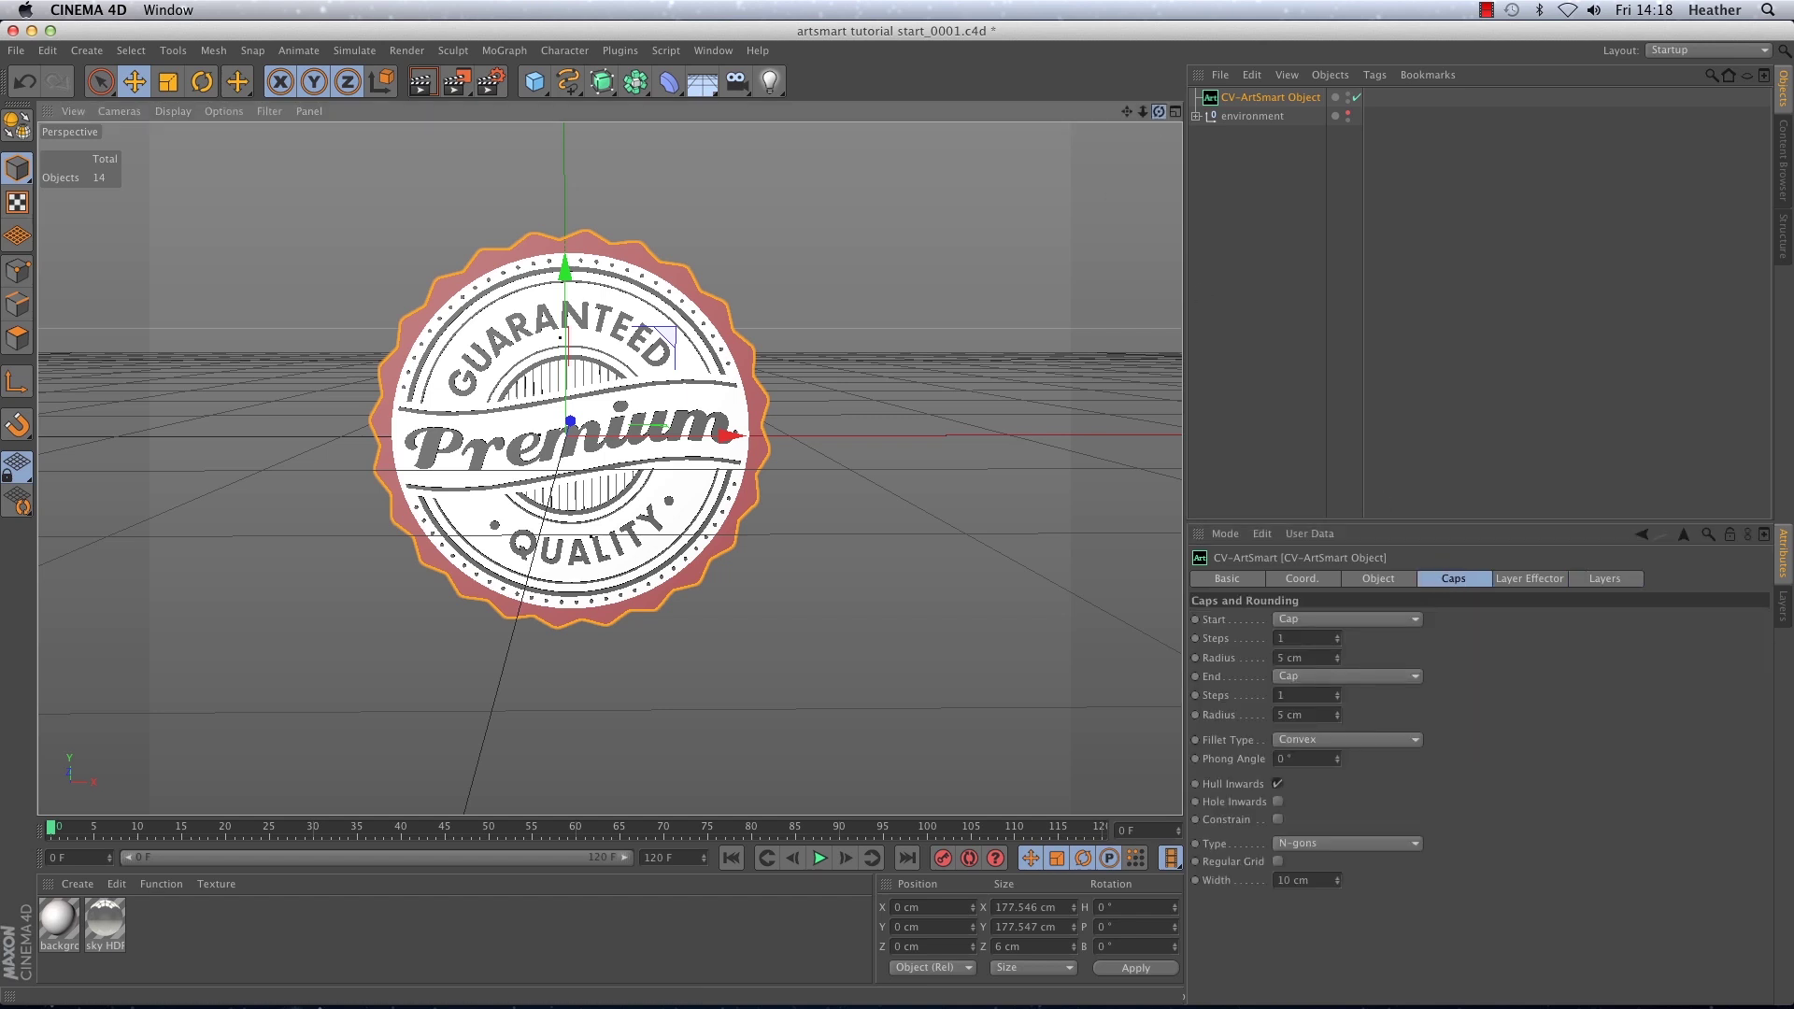
left_click_drag(1158, 112, 1159, 127)
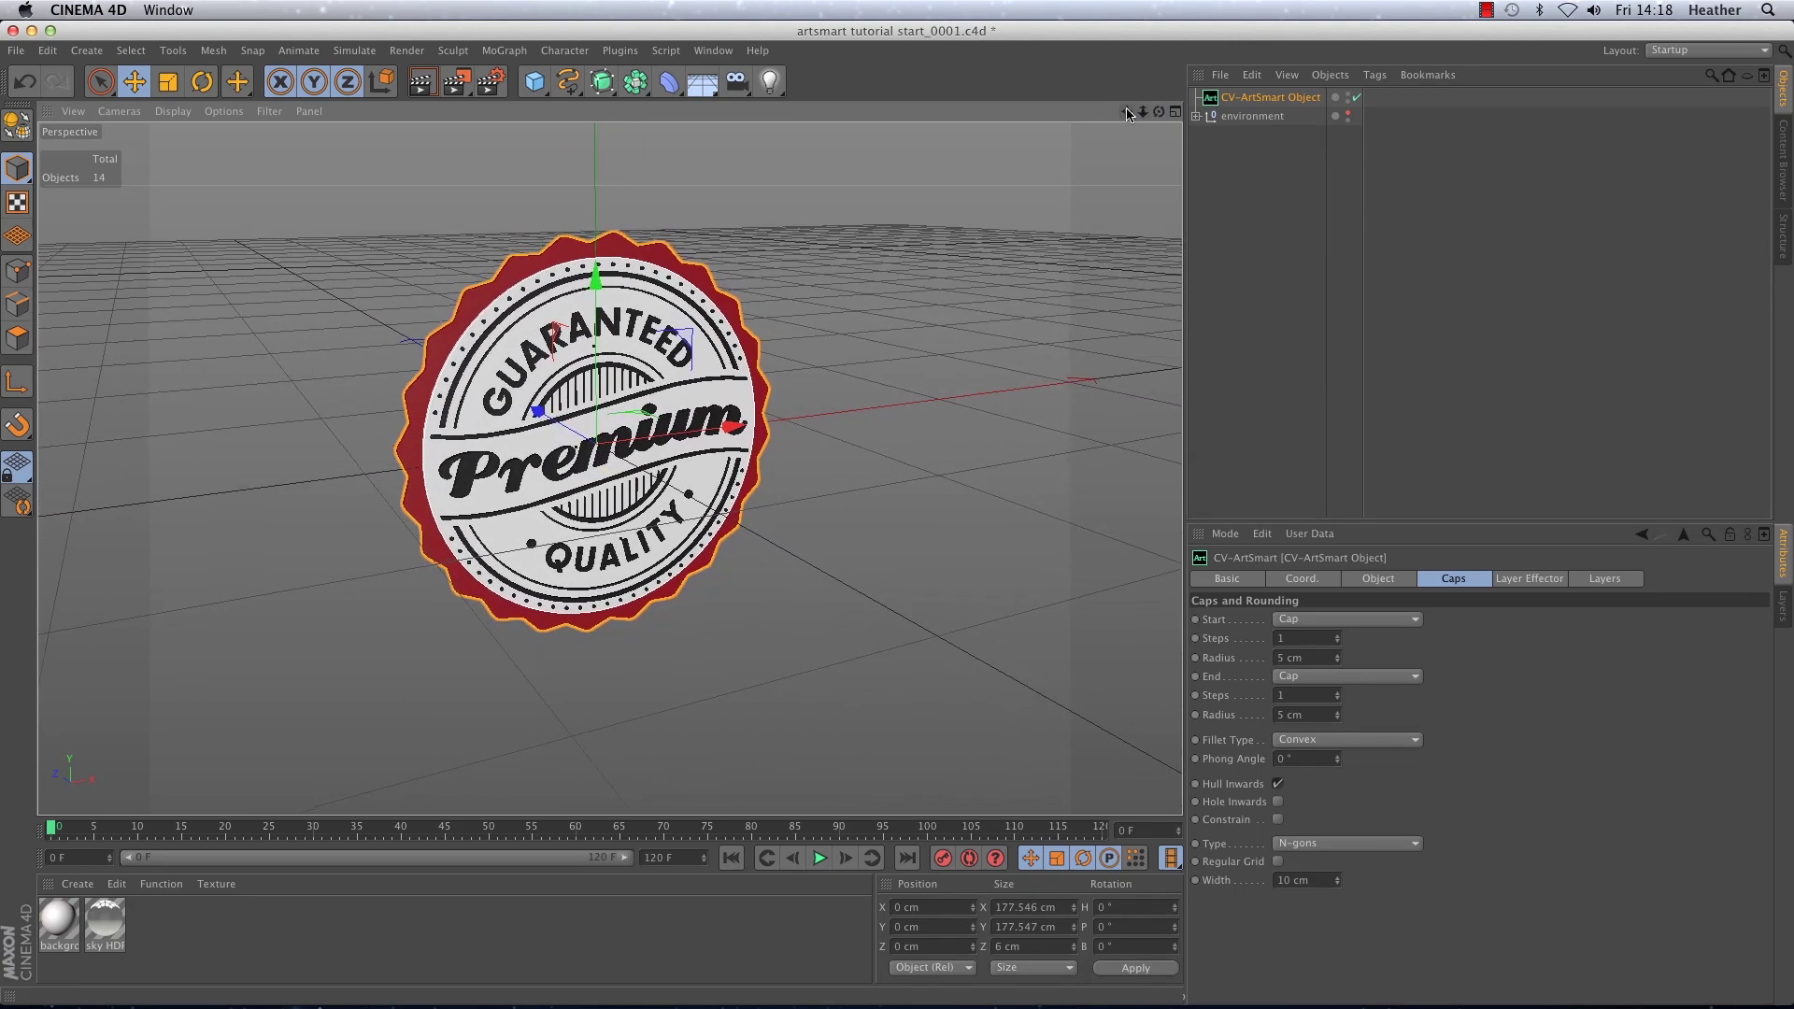
left_click(1282, 622)
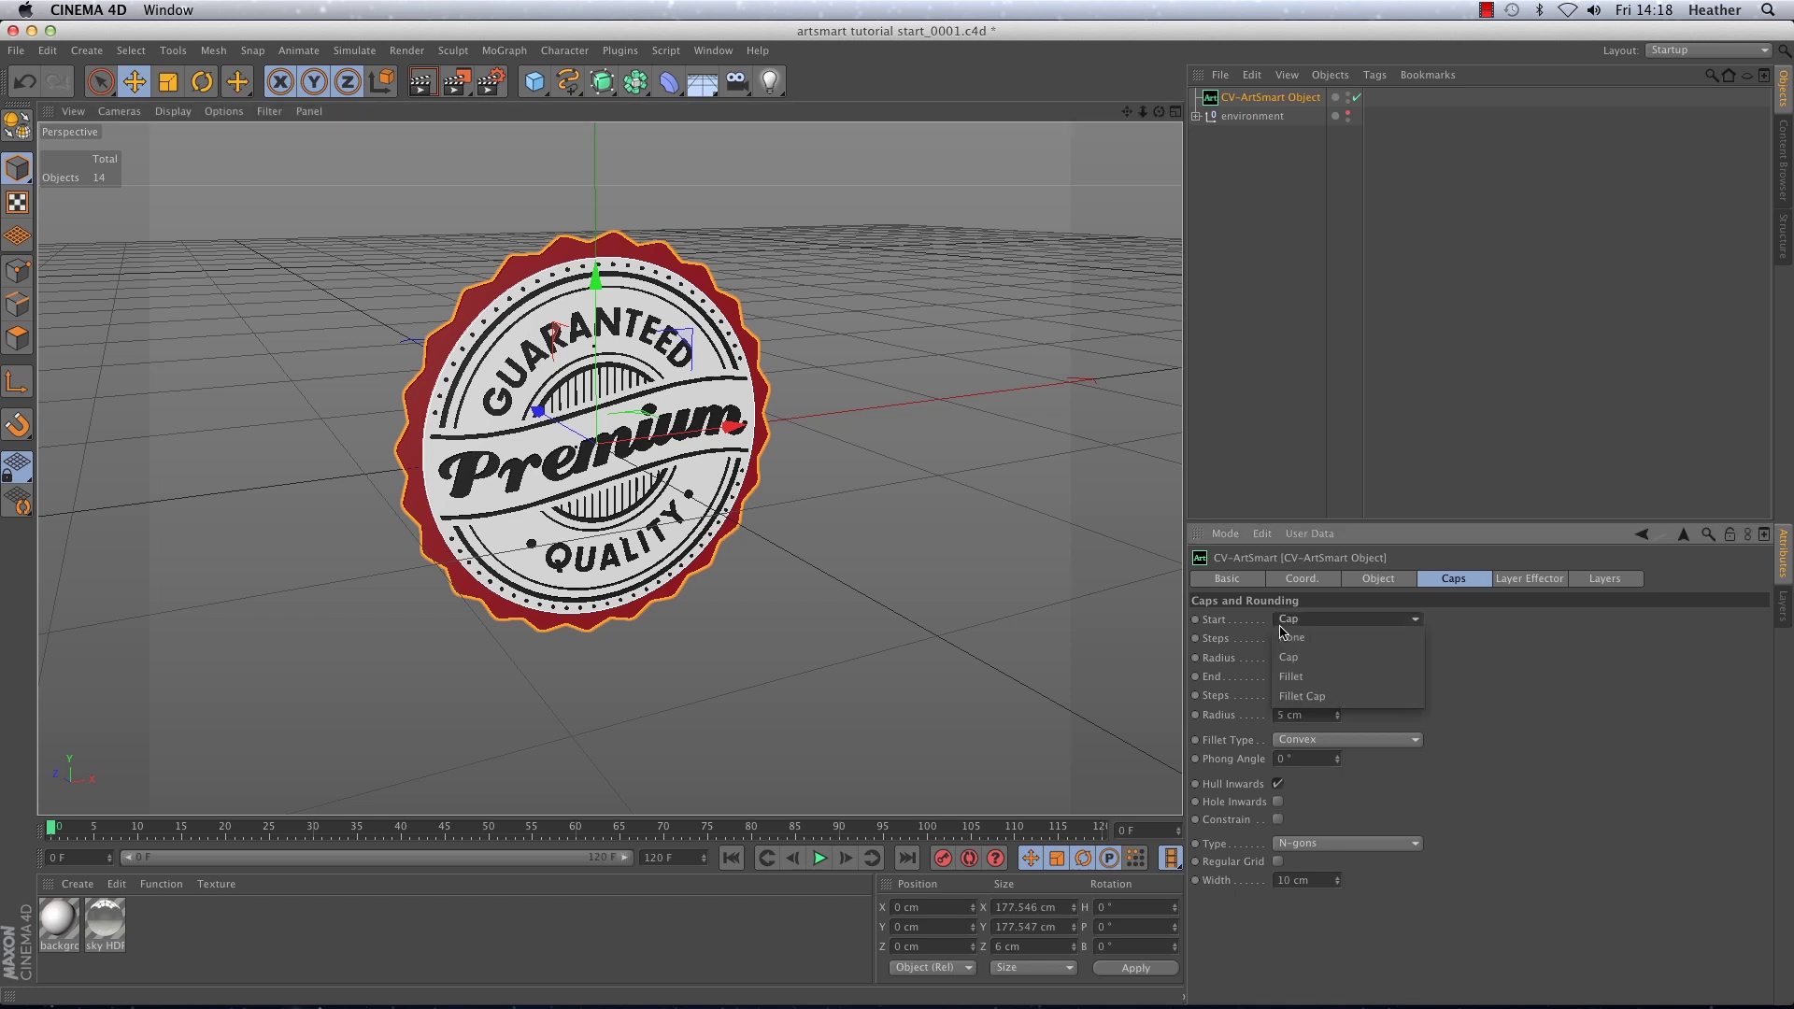
left_click(1313, 697)
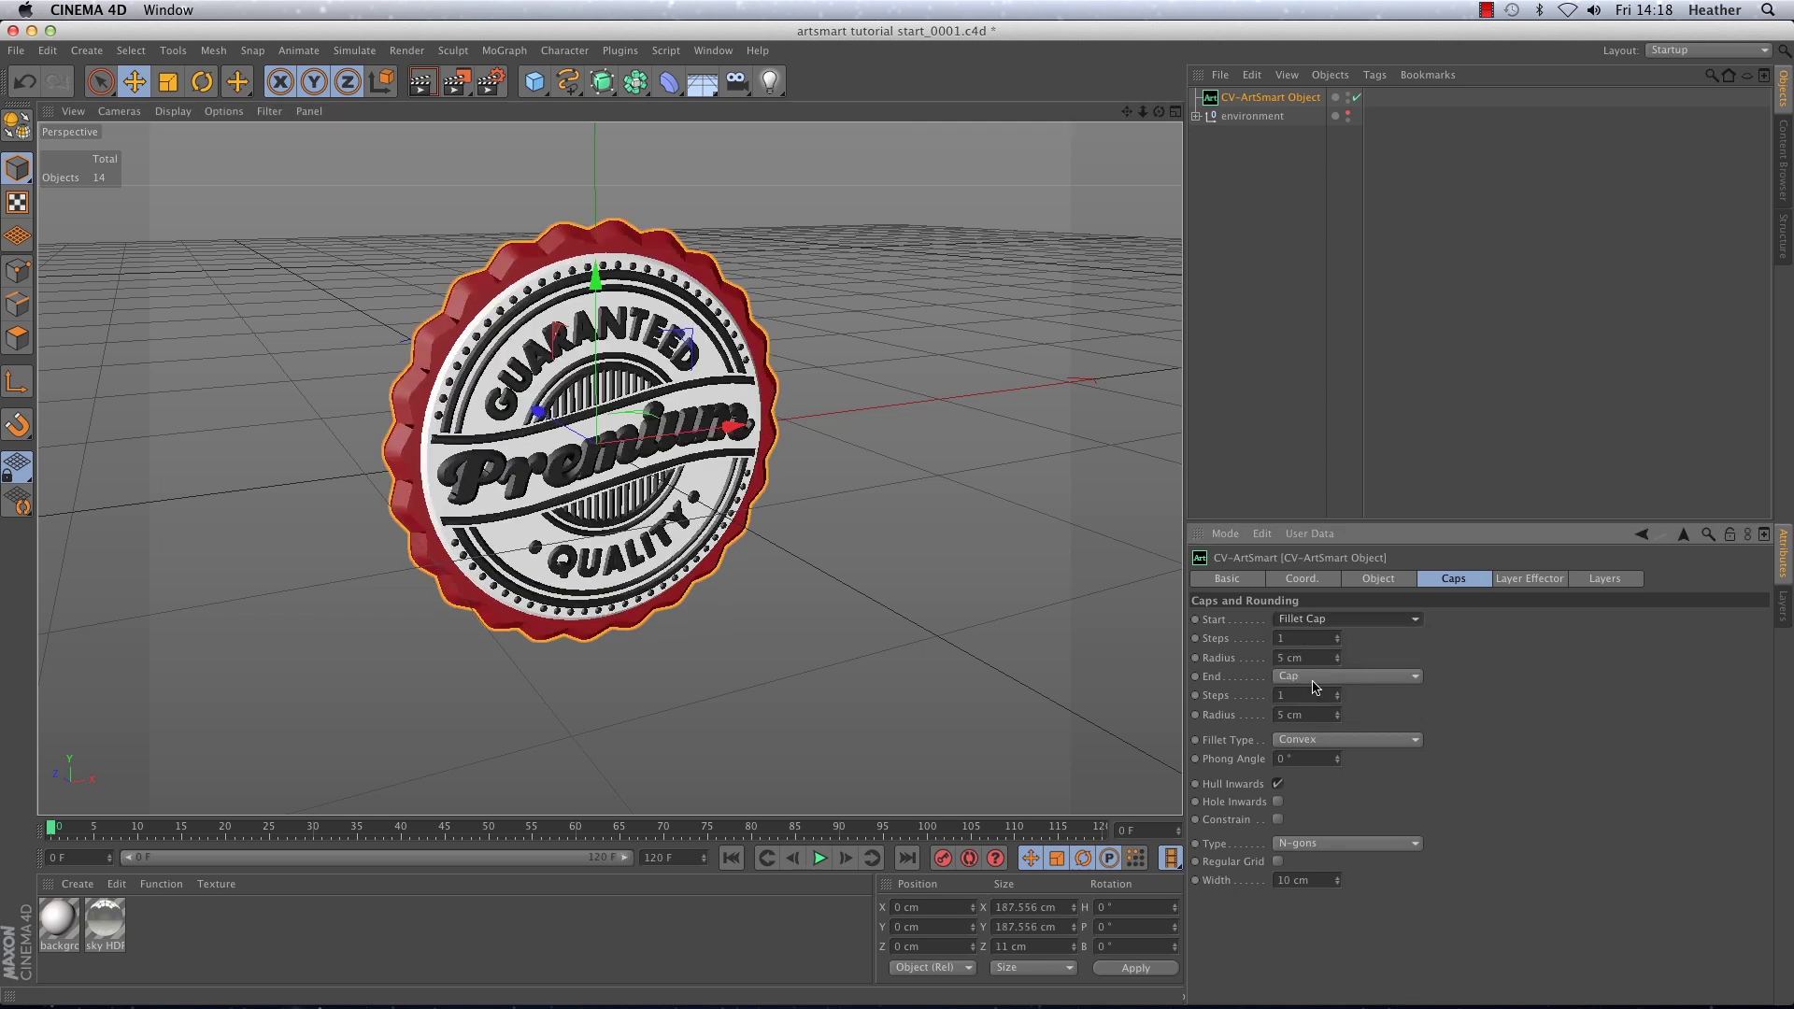
left_click(1316, 678)
left_click(1299, 754)
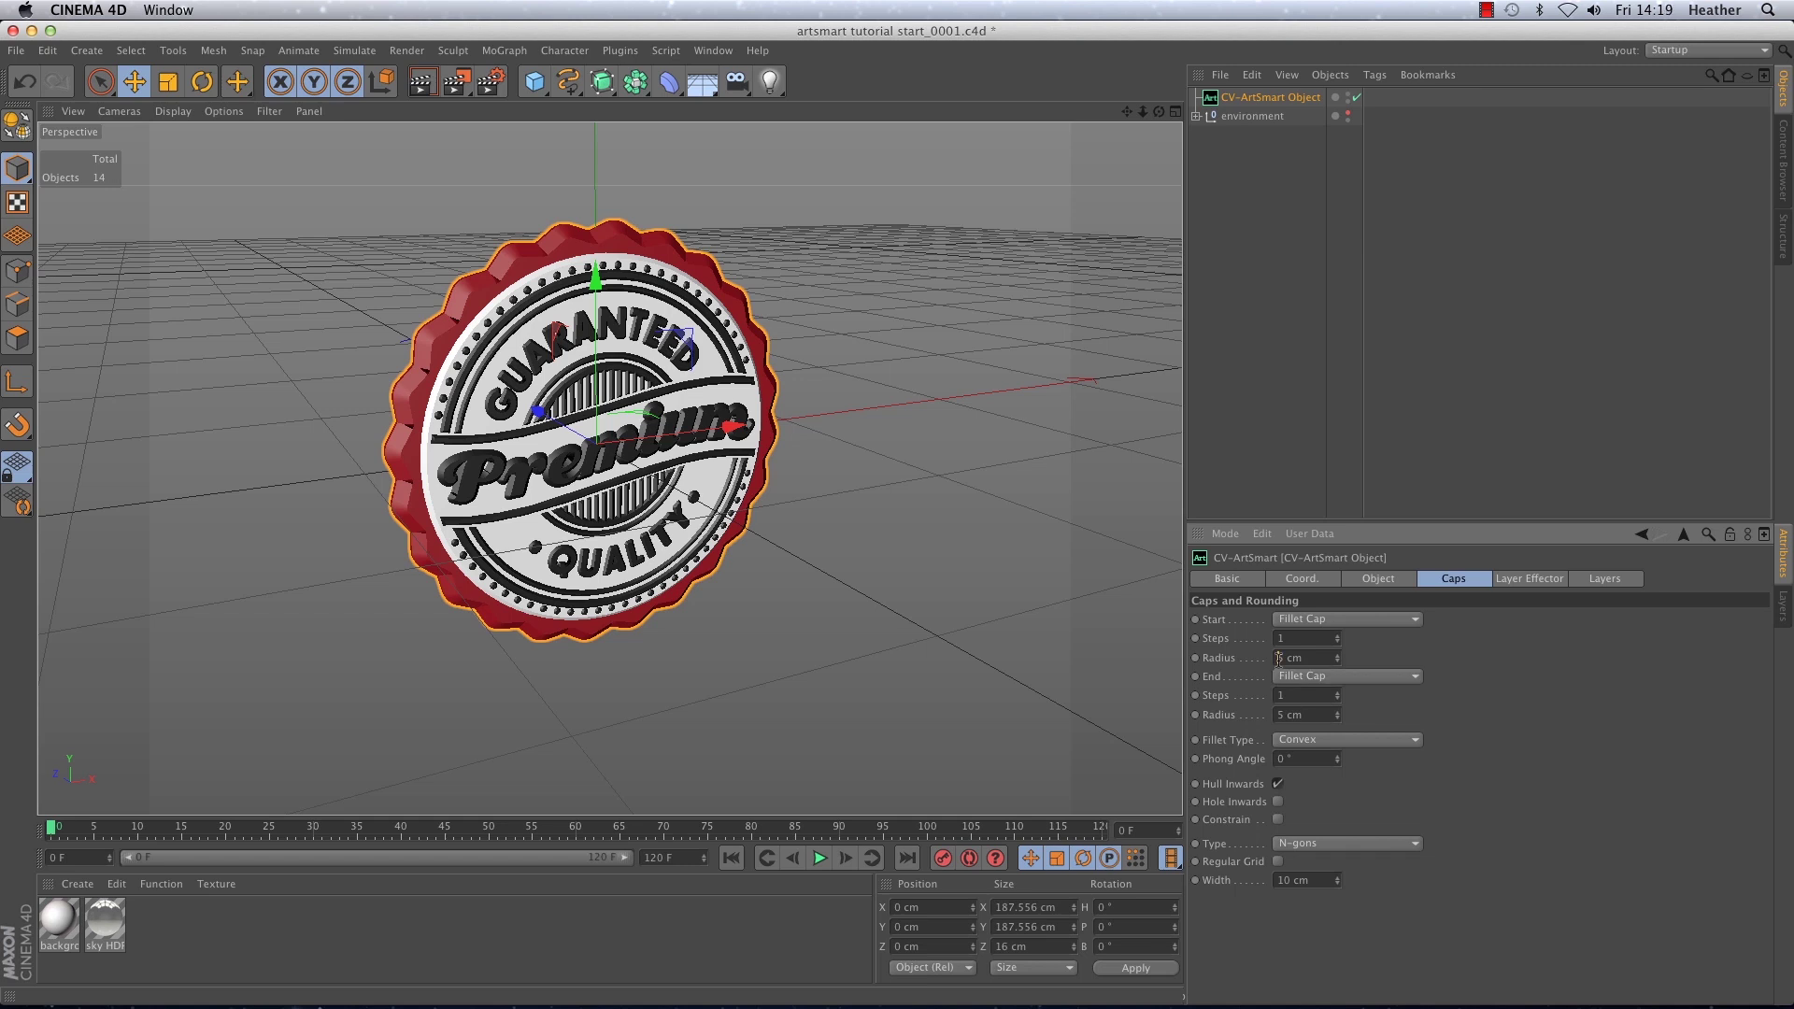
left_click(1279, 658)
type("1.")
left_click(1279, 715)
type("1.")
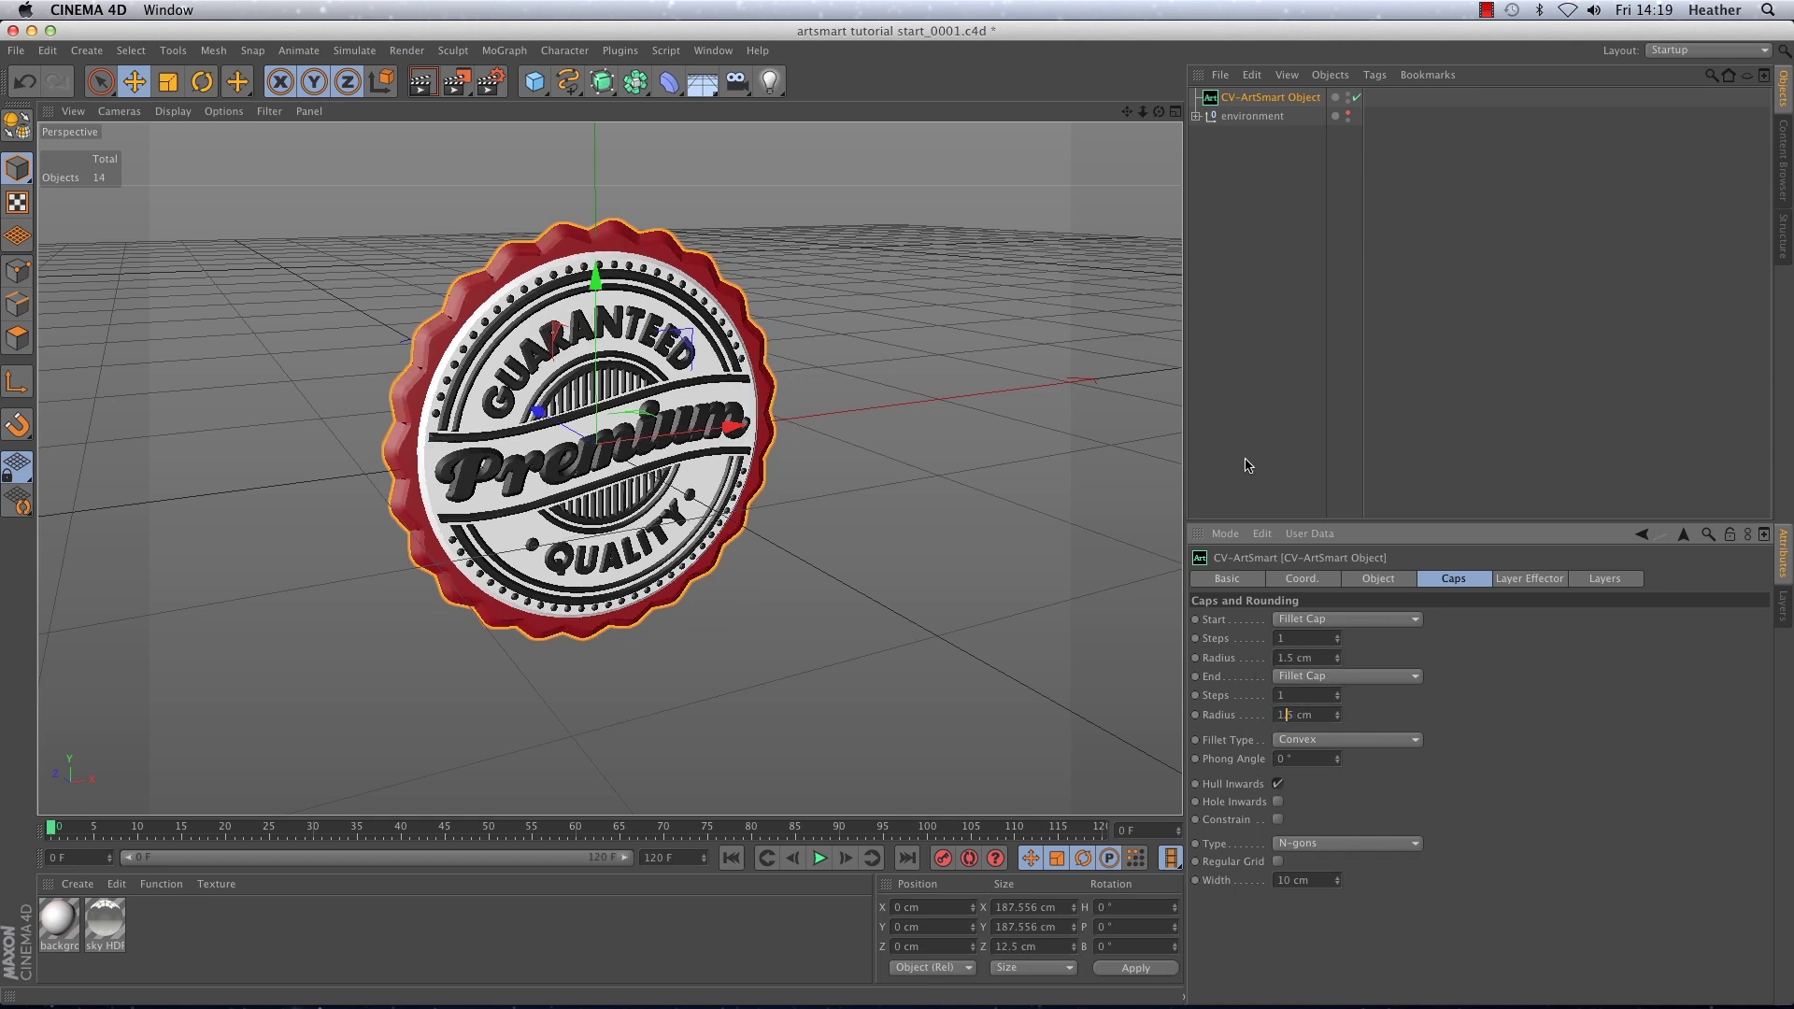
Render the view to check the filleted badge on its pink background, then show Object properties.
left_click(422, 85)
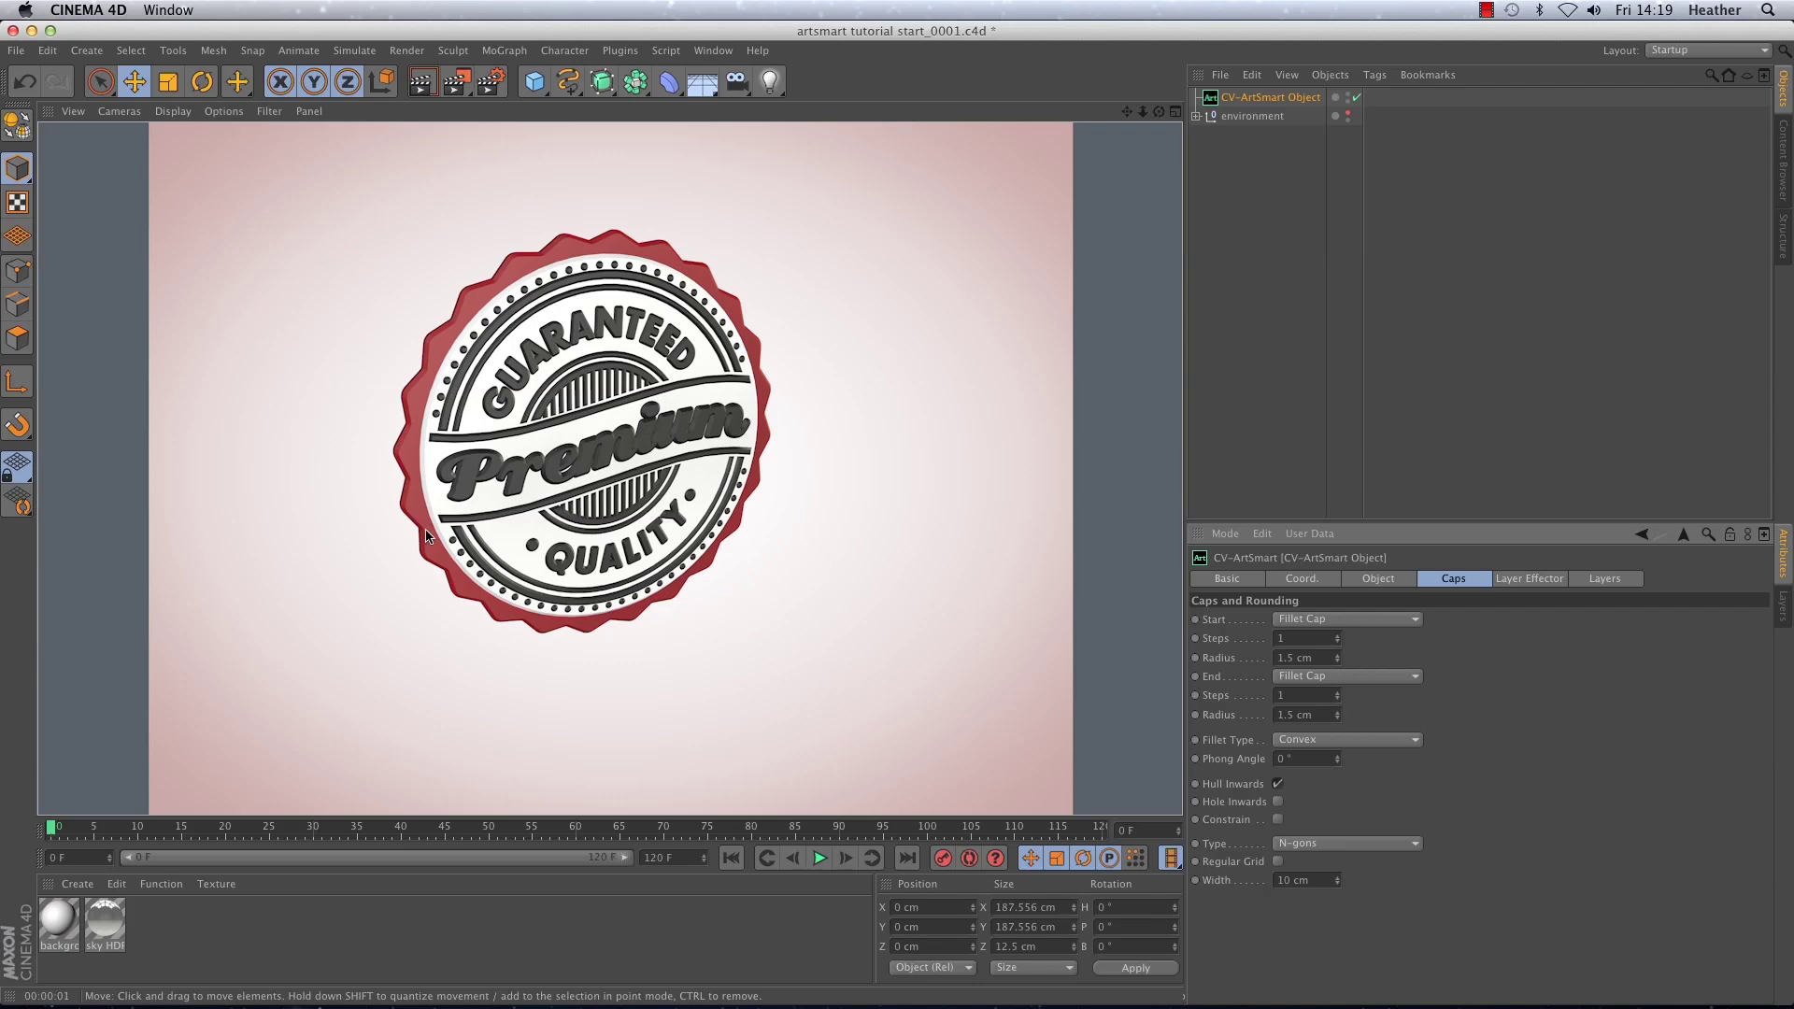
left_click(1370, 579)
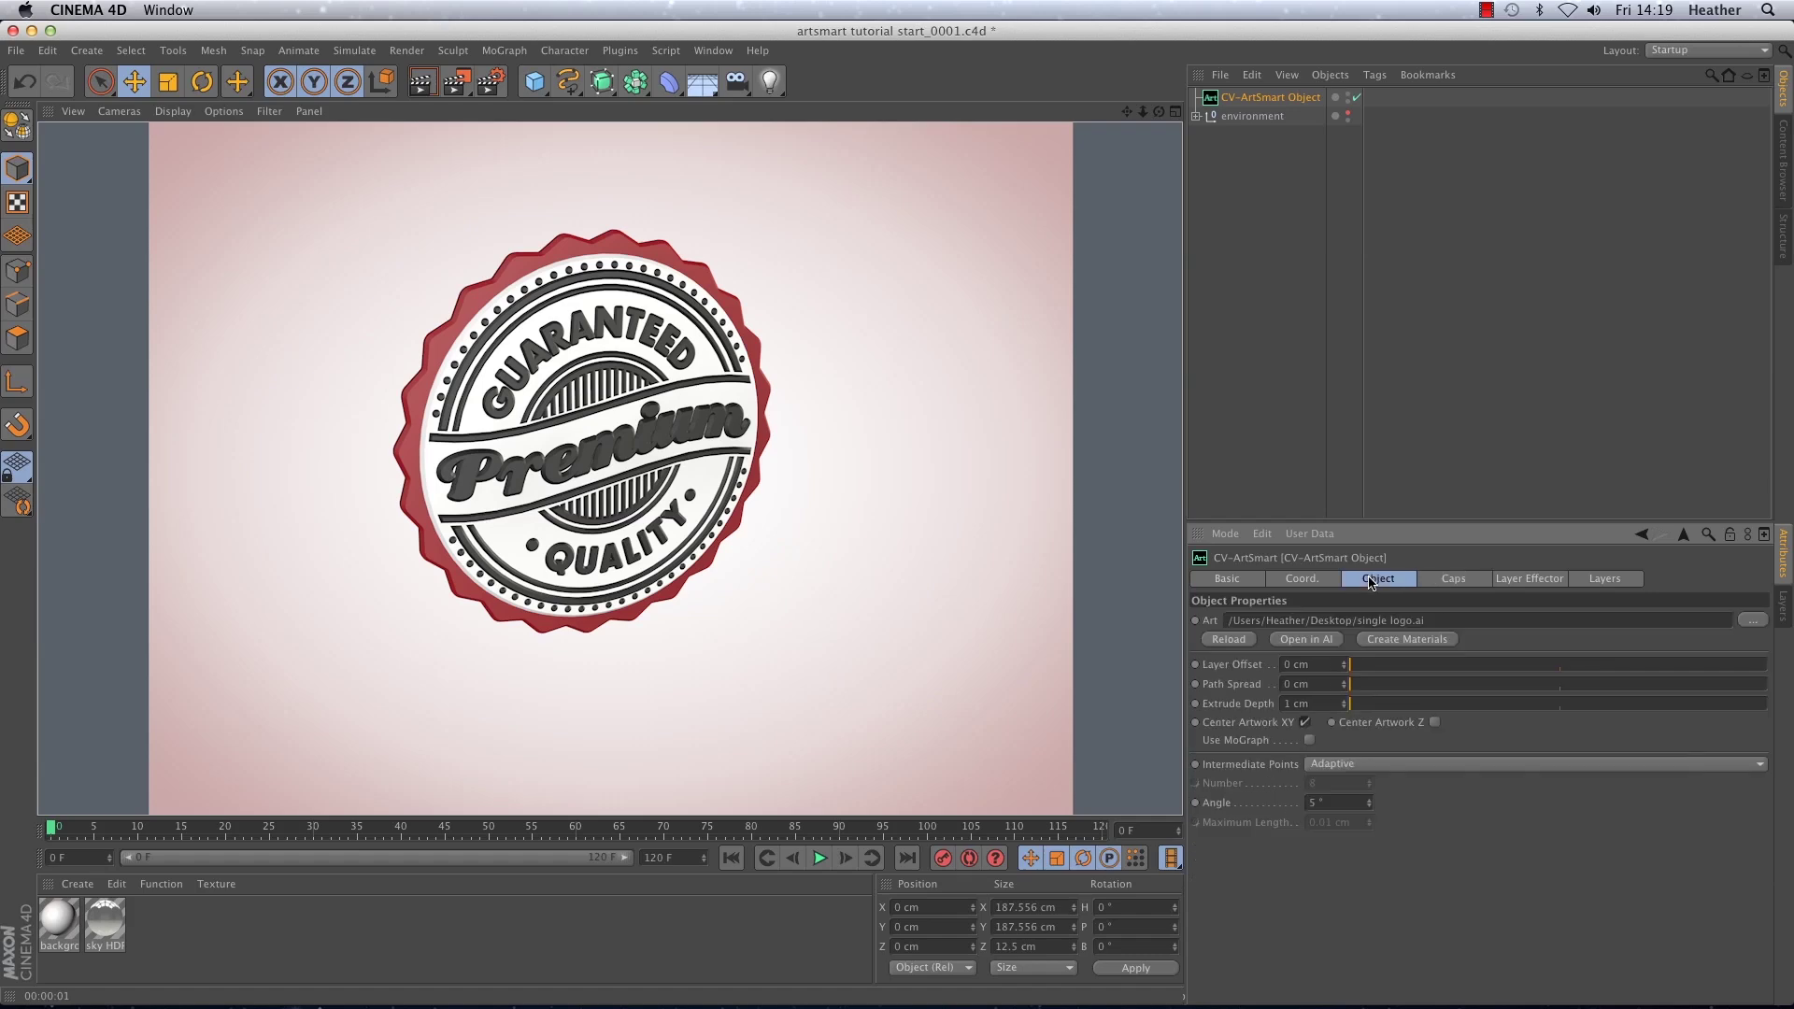
Create materials for each logo layer: red border, white circle, dots, garunteed, details, quality, premium.
left_click(1413, 642)
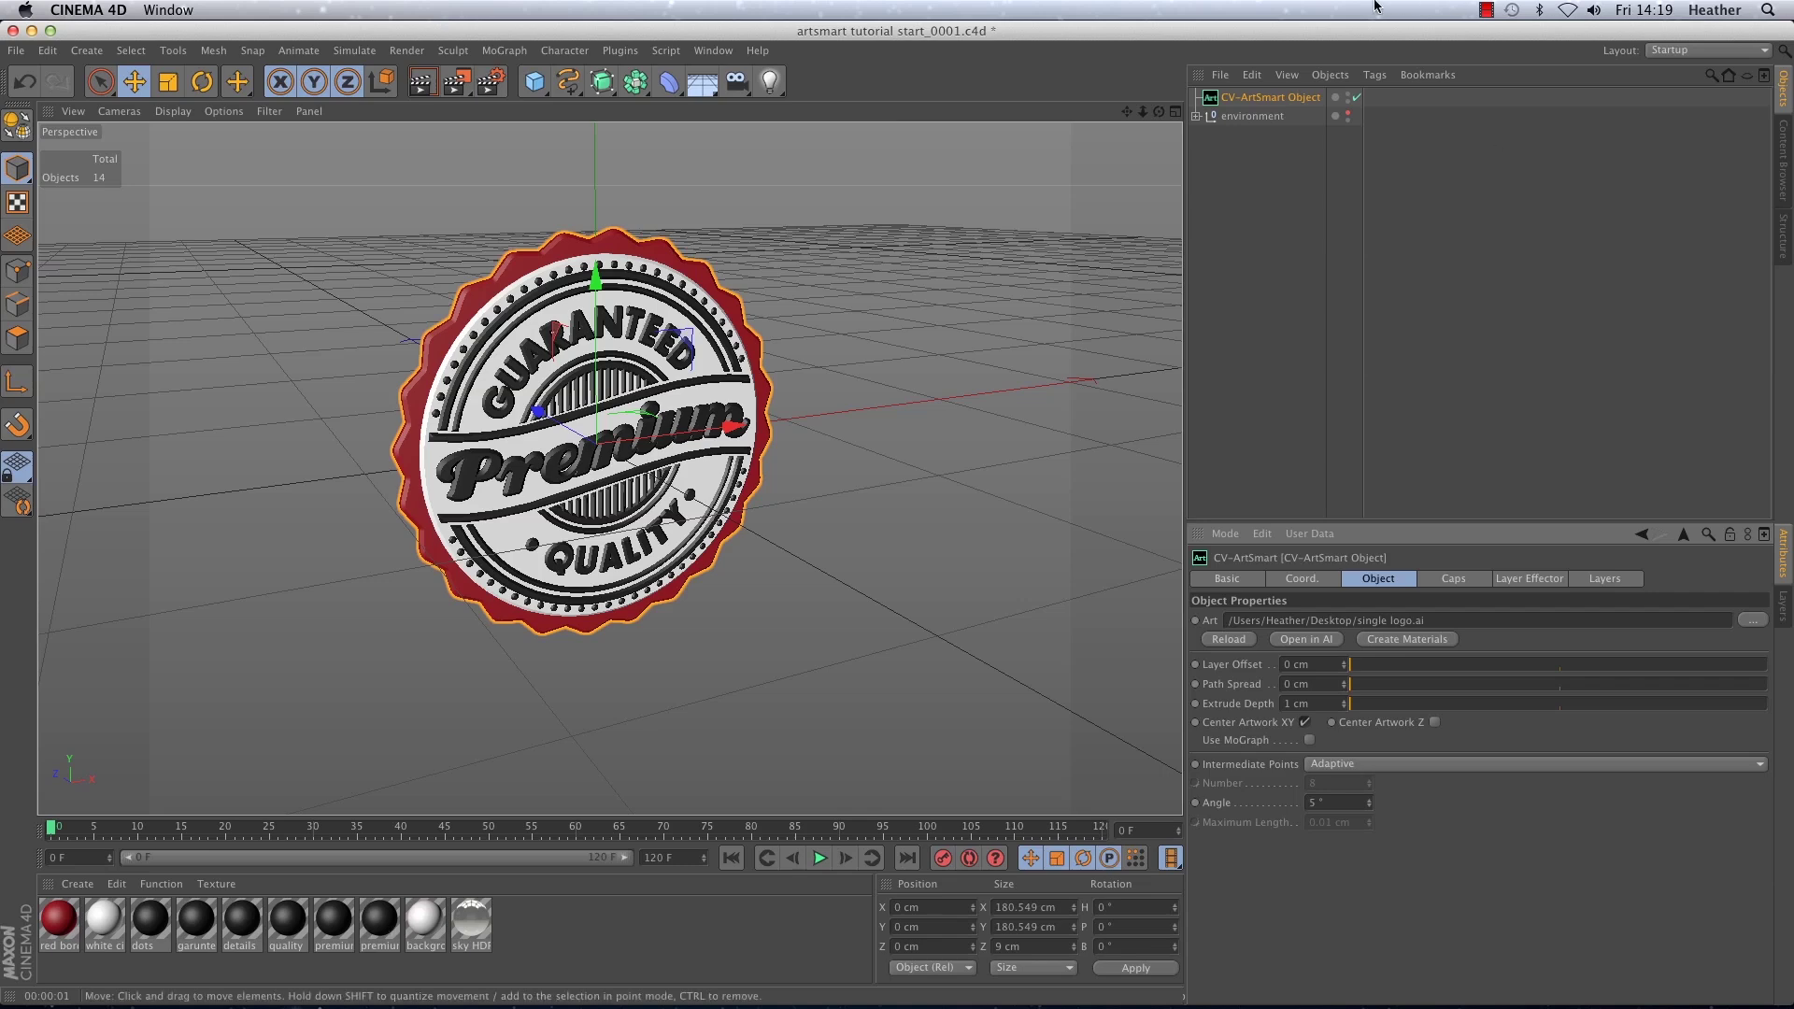
Enable Reflection with a Fresnel texture on the six dark materials, dots through premium.
double_click(151, 920)
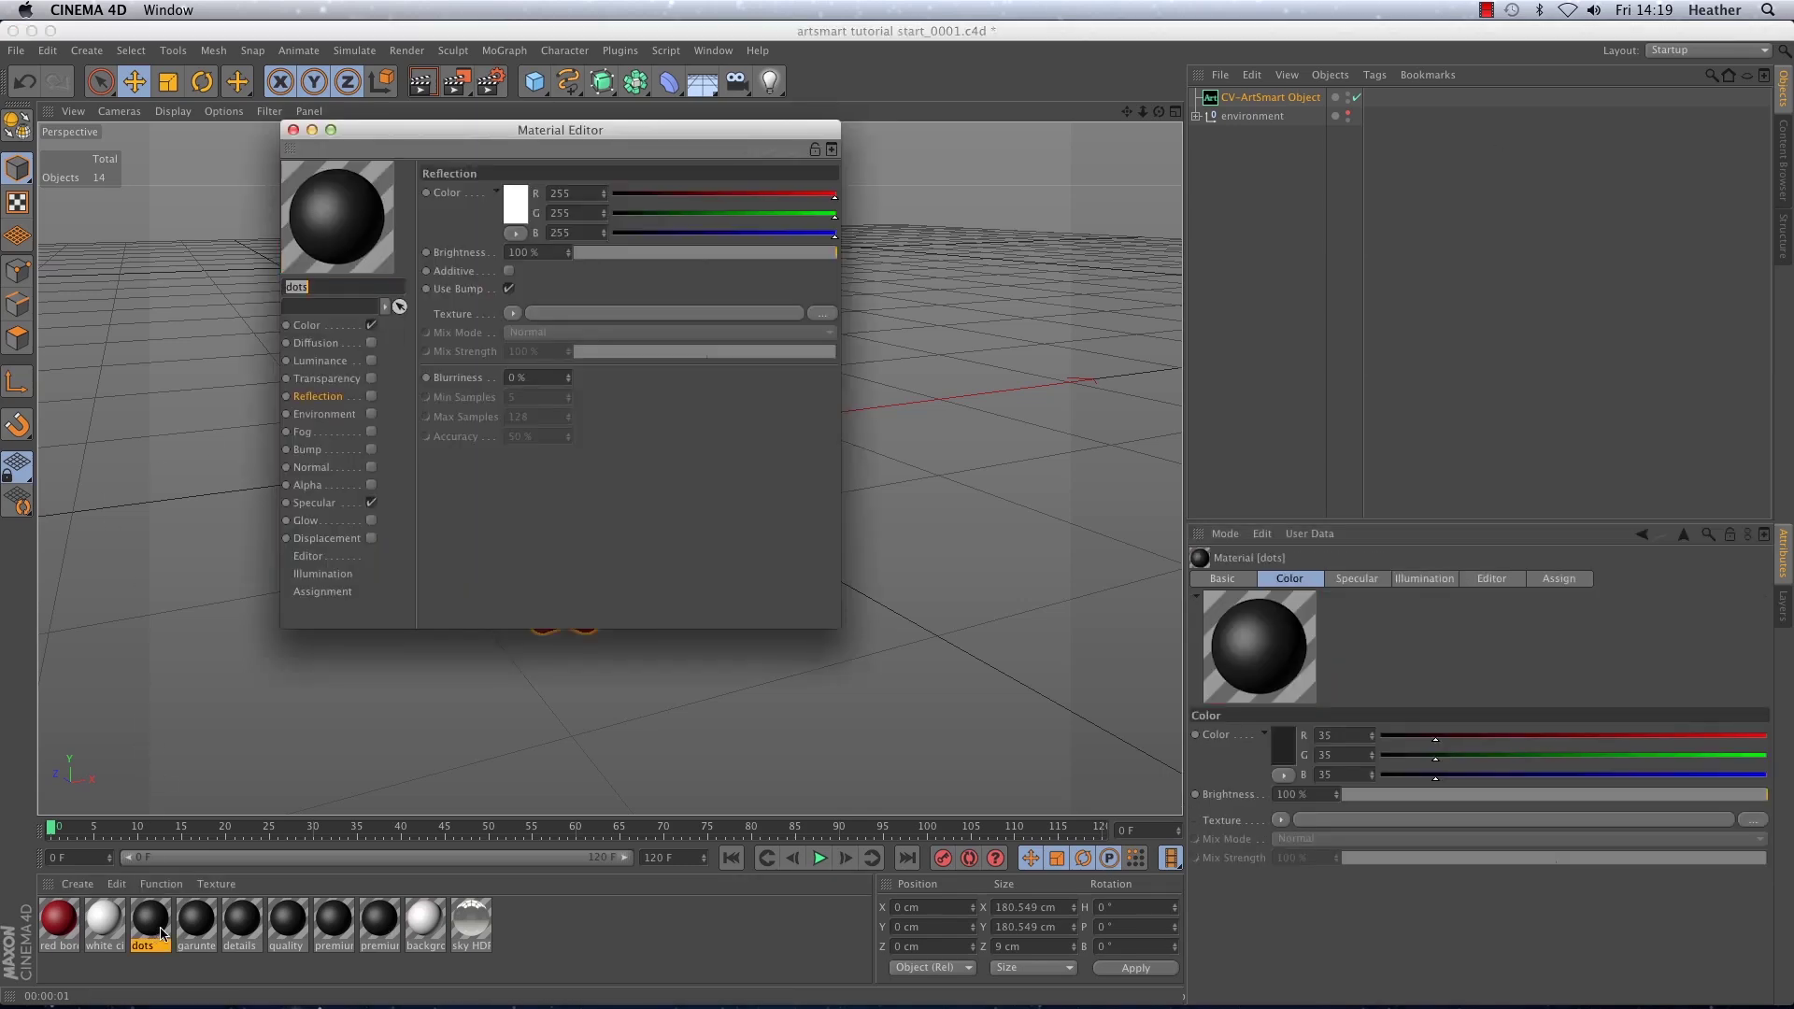
left_click(383, 920, "shift")
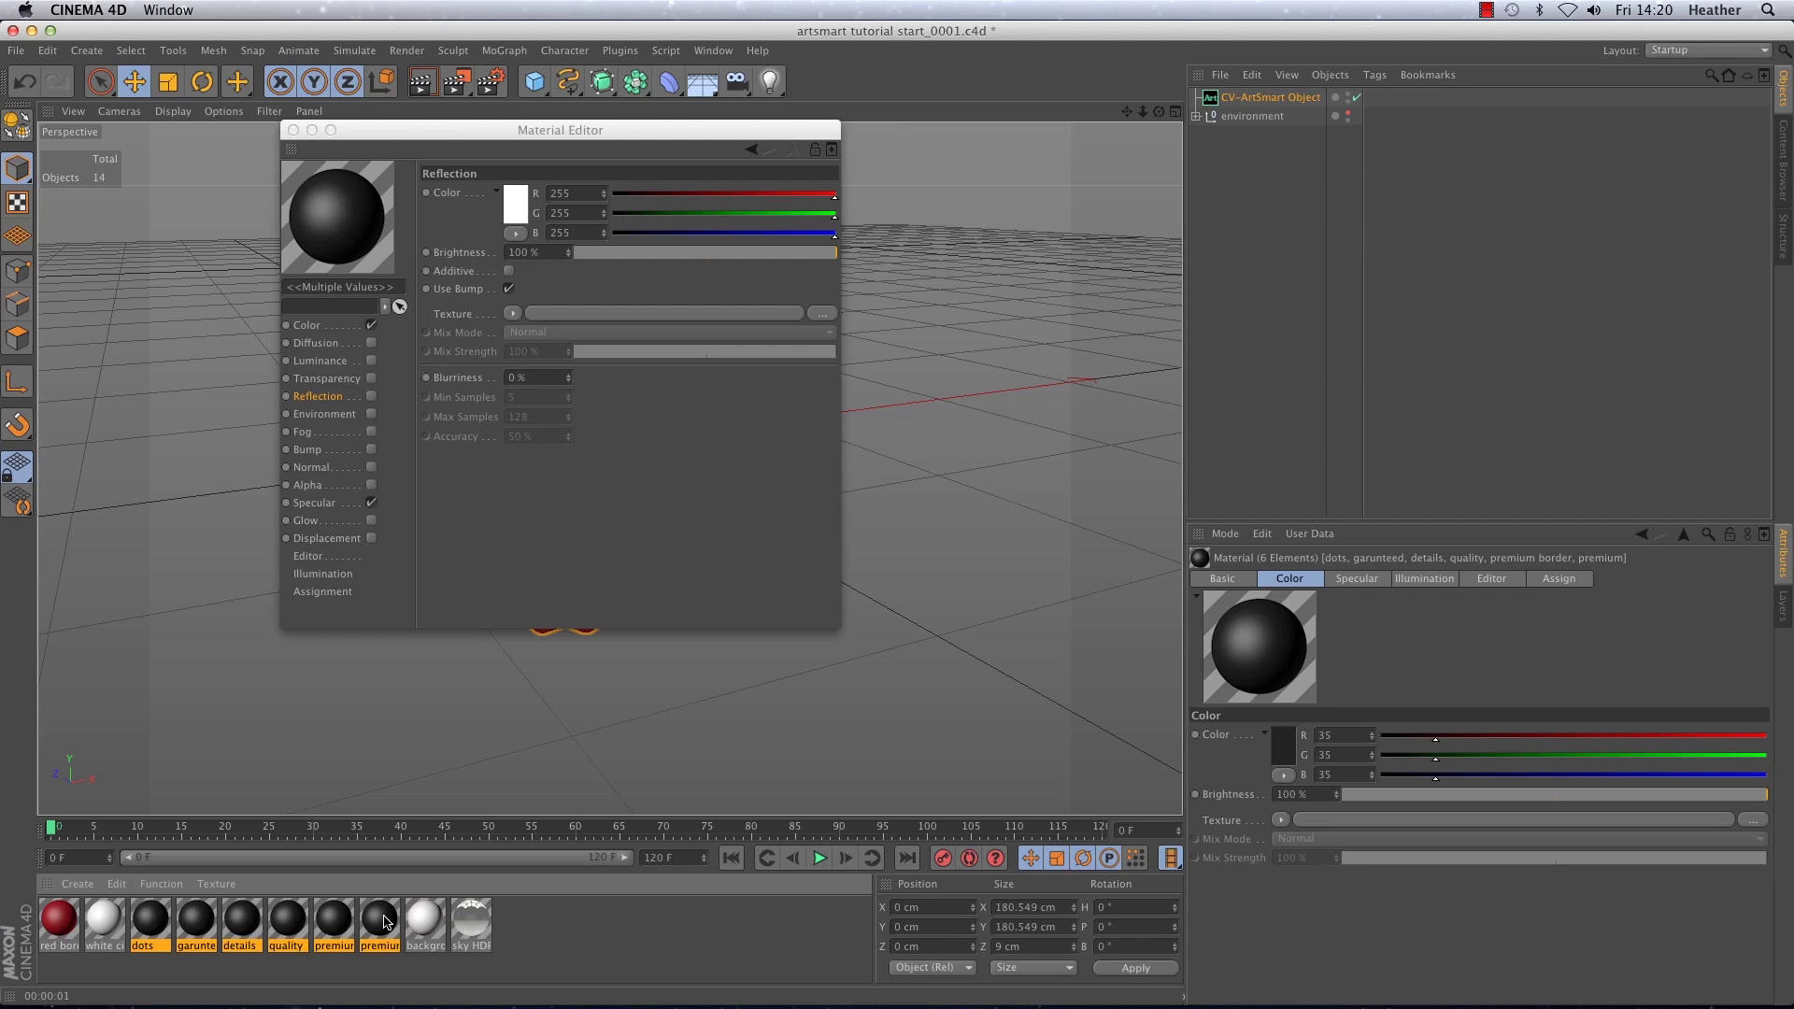
left_click(337, 396)
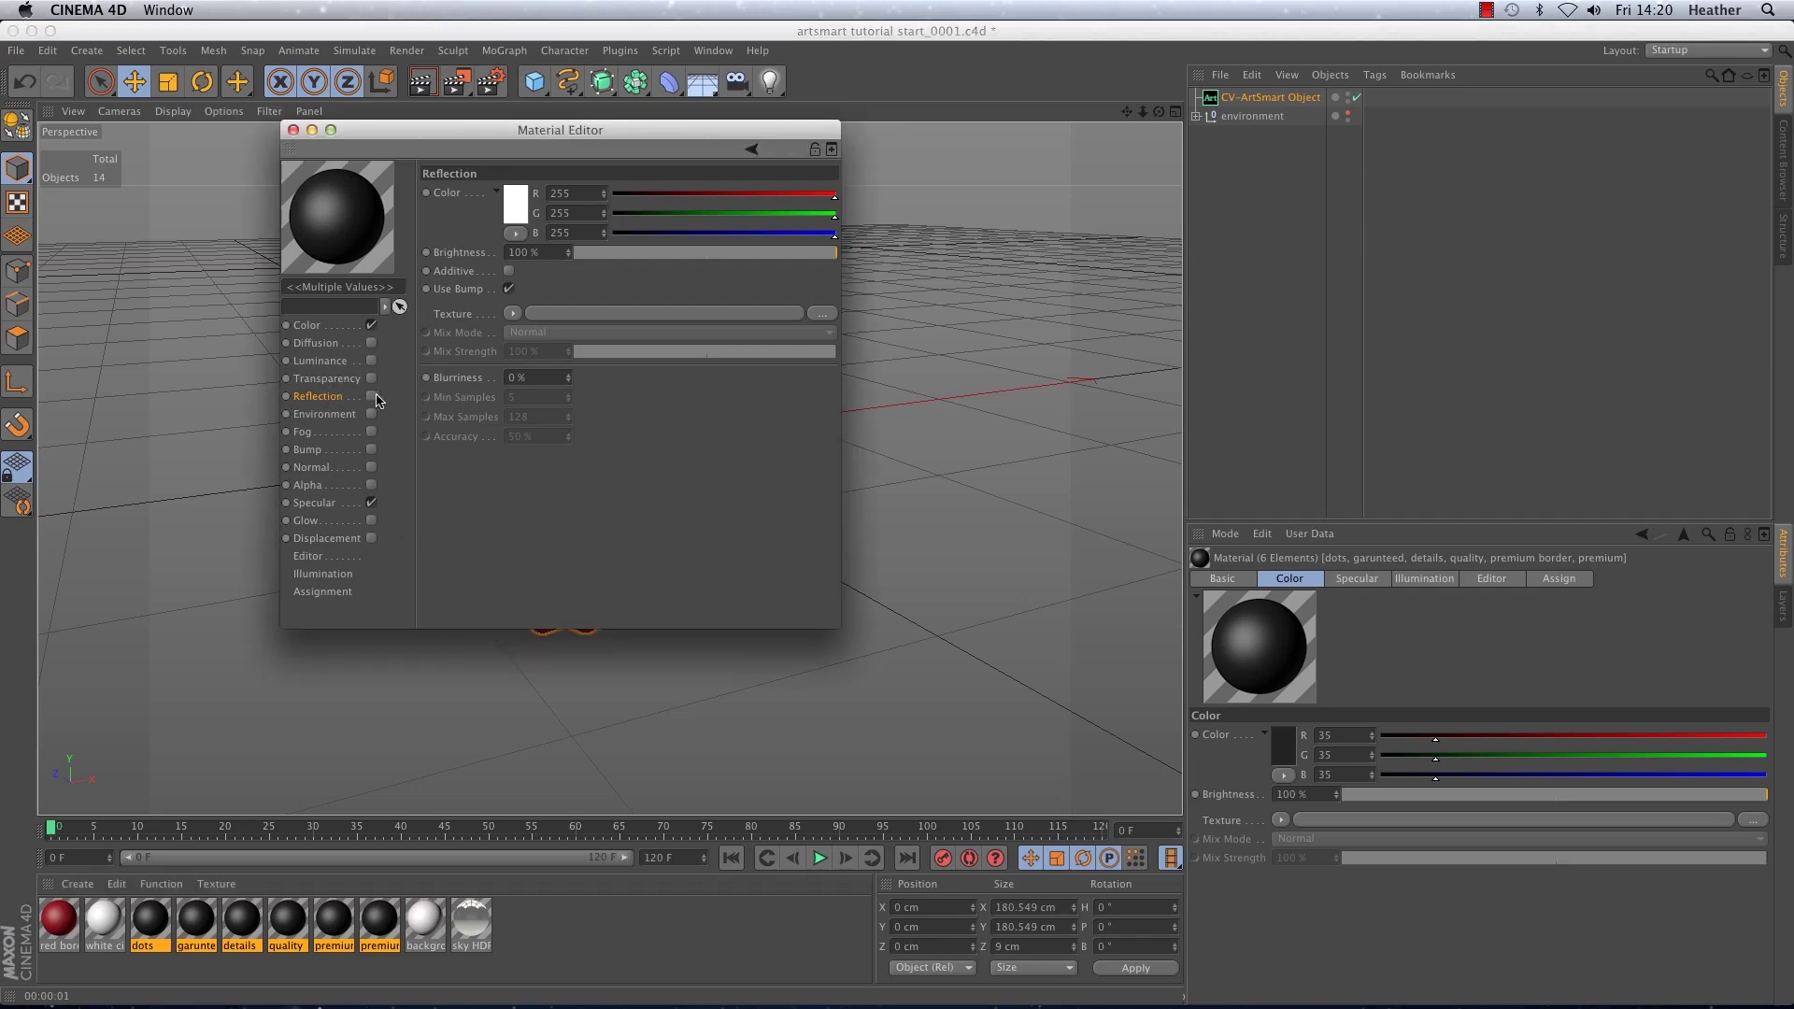
left_click(371, 397)
left_click(512, 313)
left_click(523, 507)
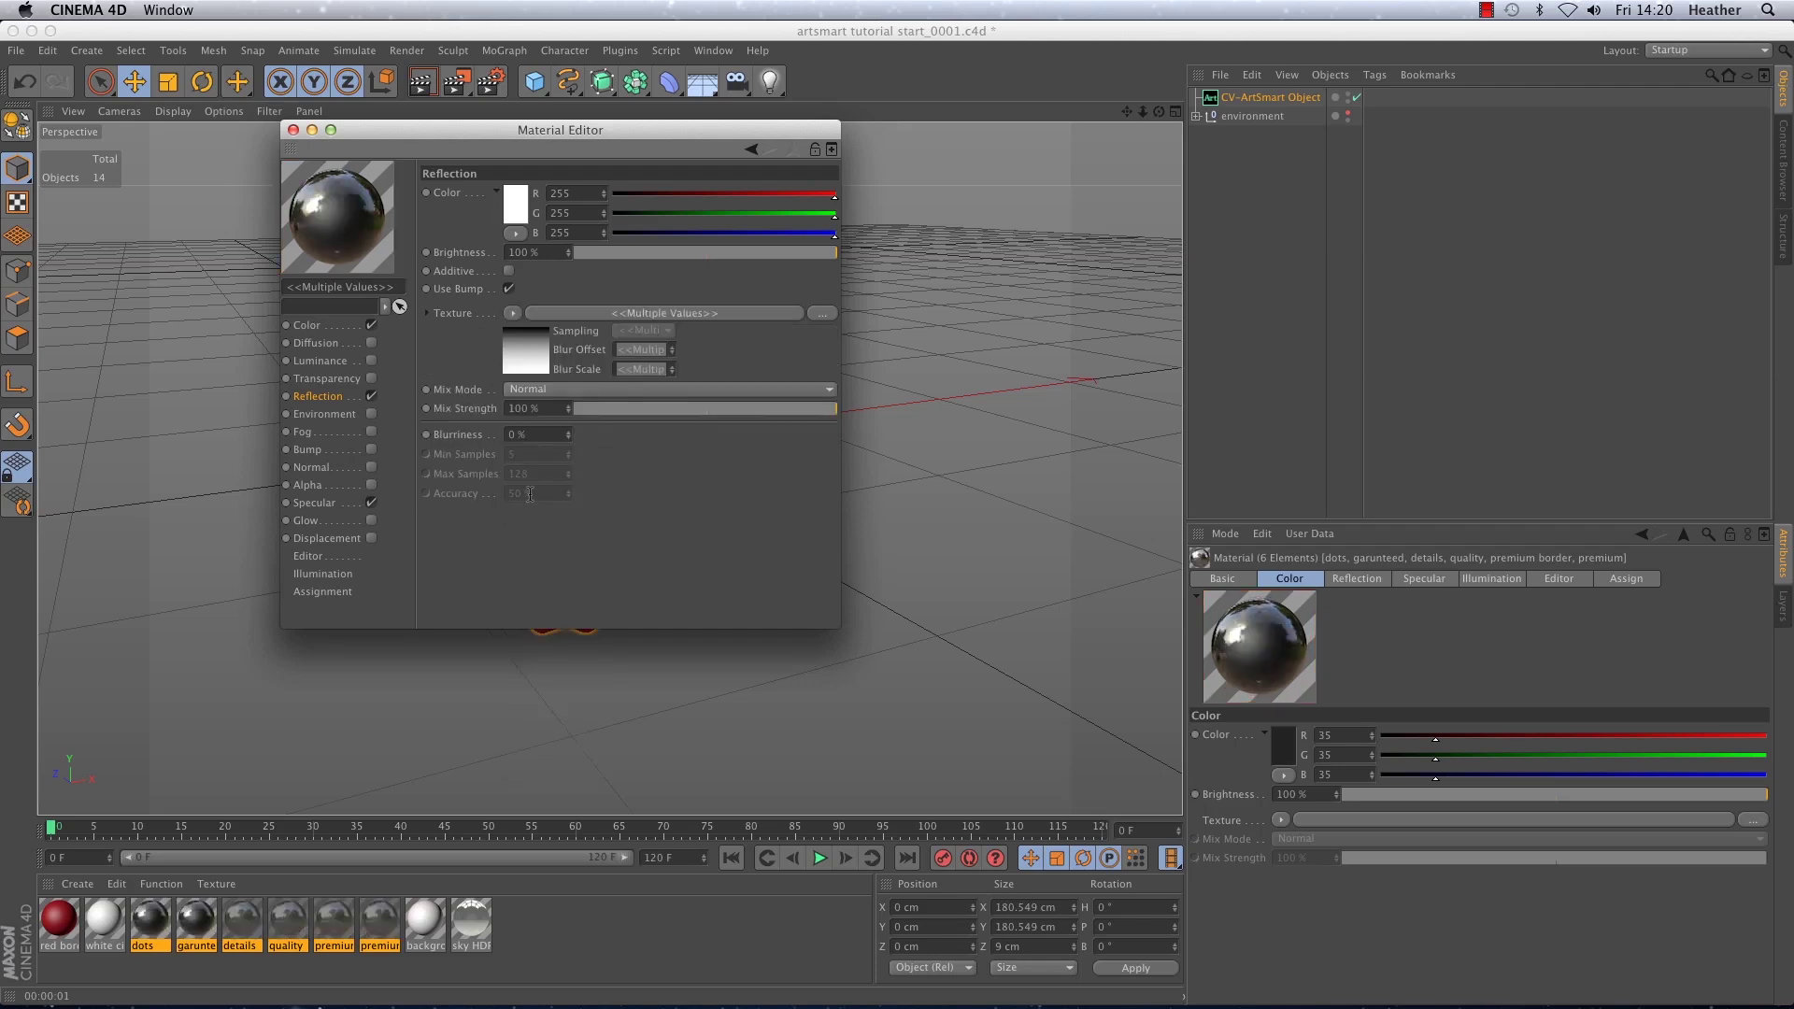
left_click(292, 131)
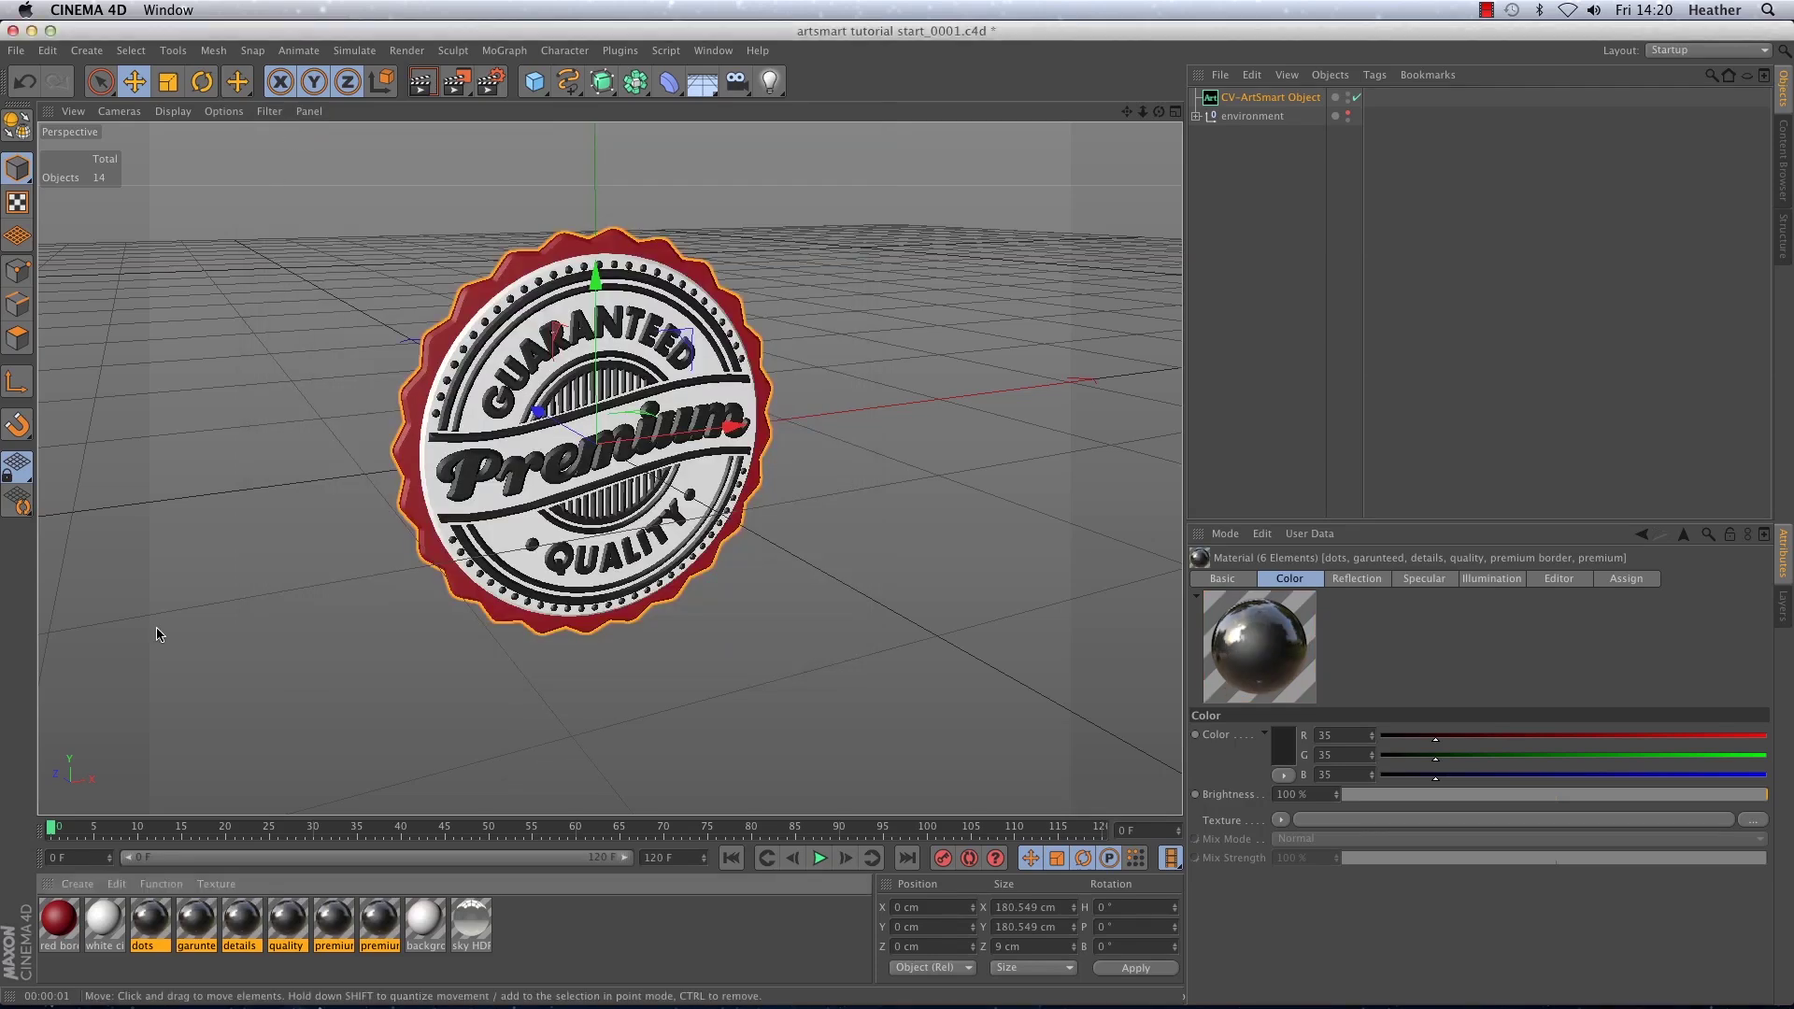
Set the white circle material's Color Brightness to 125%.
double_click(105, 917)
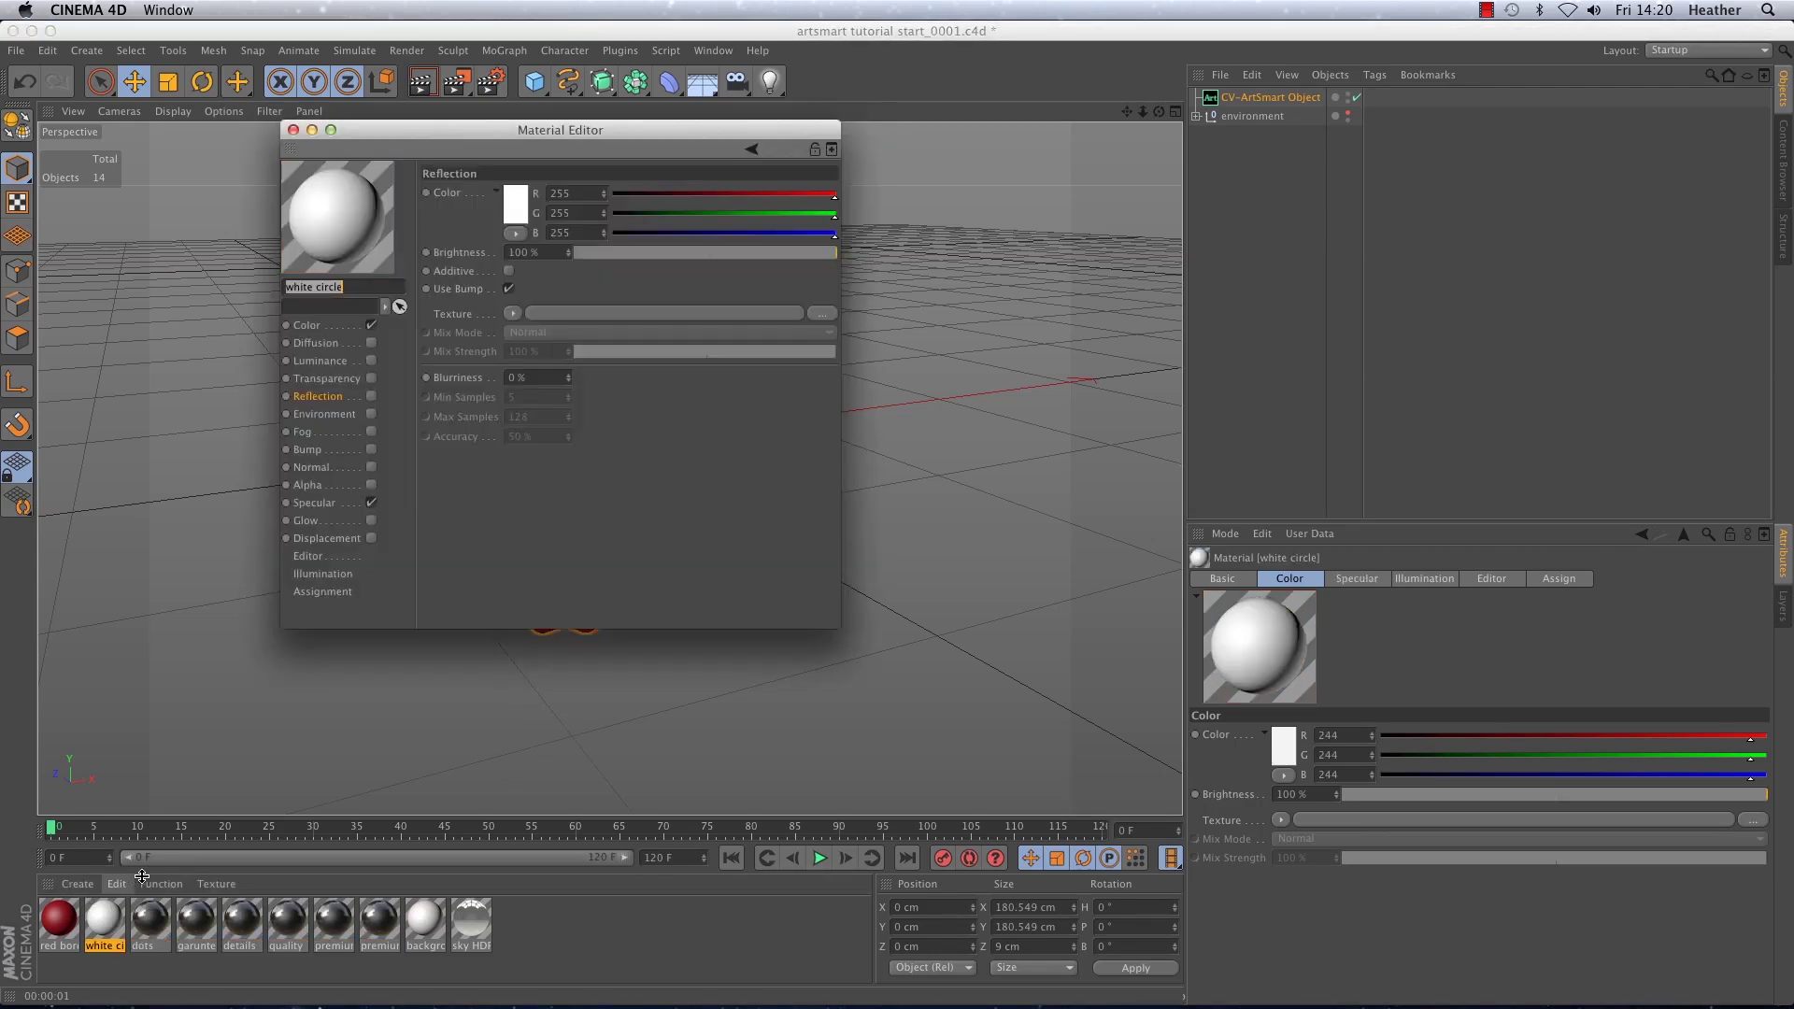
left_click(307, 326)
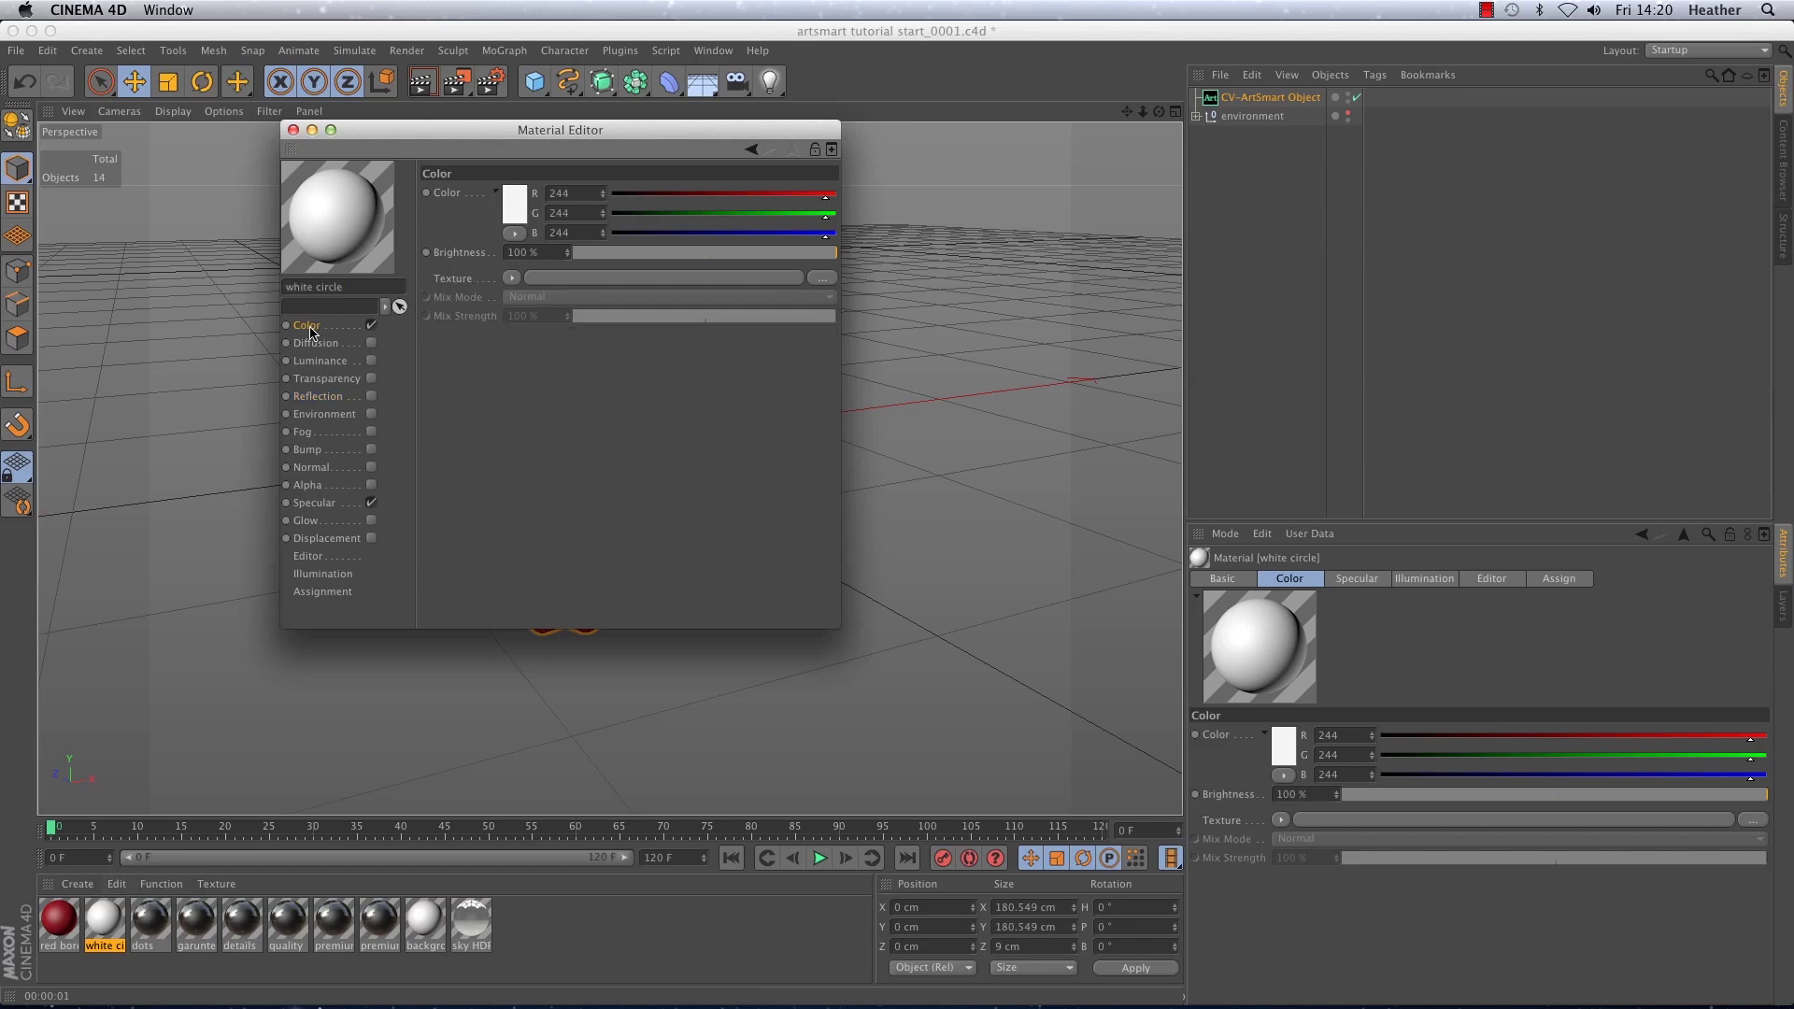
left_click(524, 252)
left_click(516, 252)
type("125")
key("Return")
left_click(293, 130)
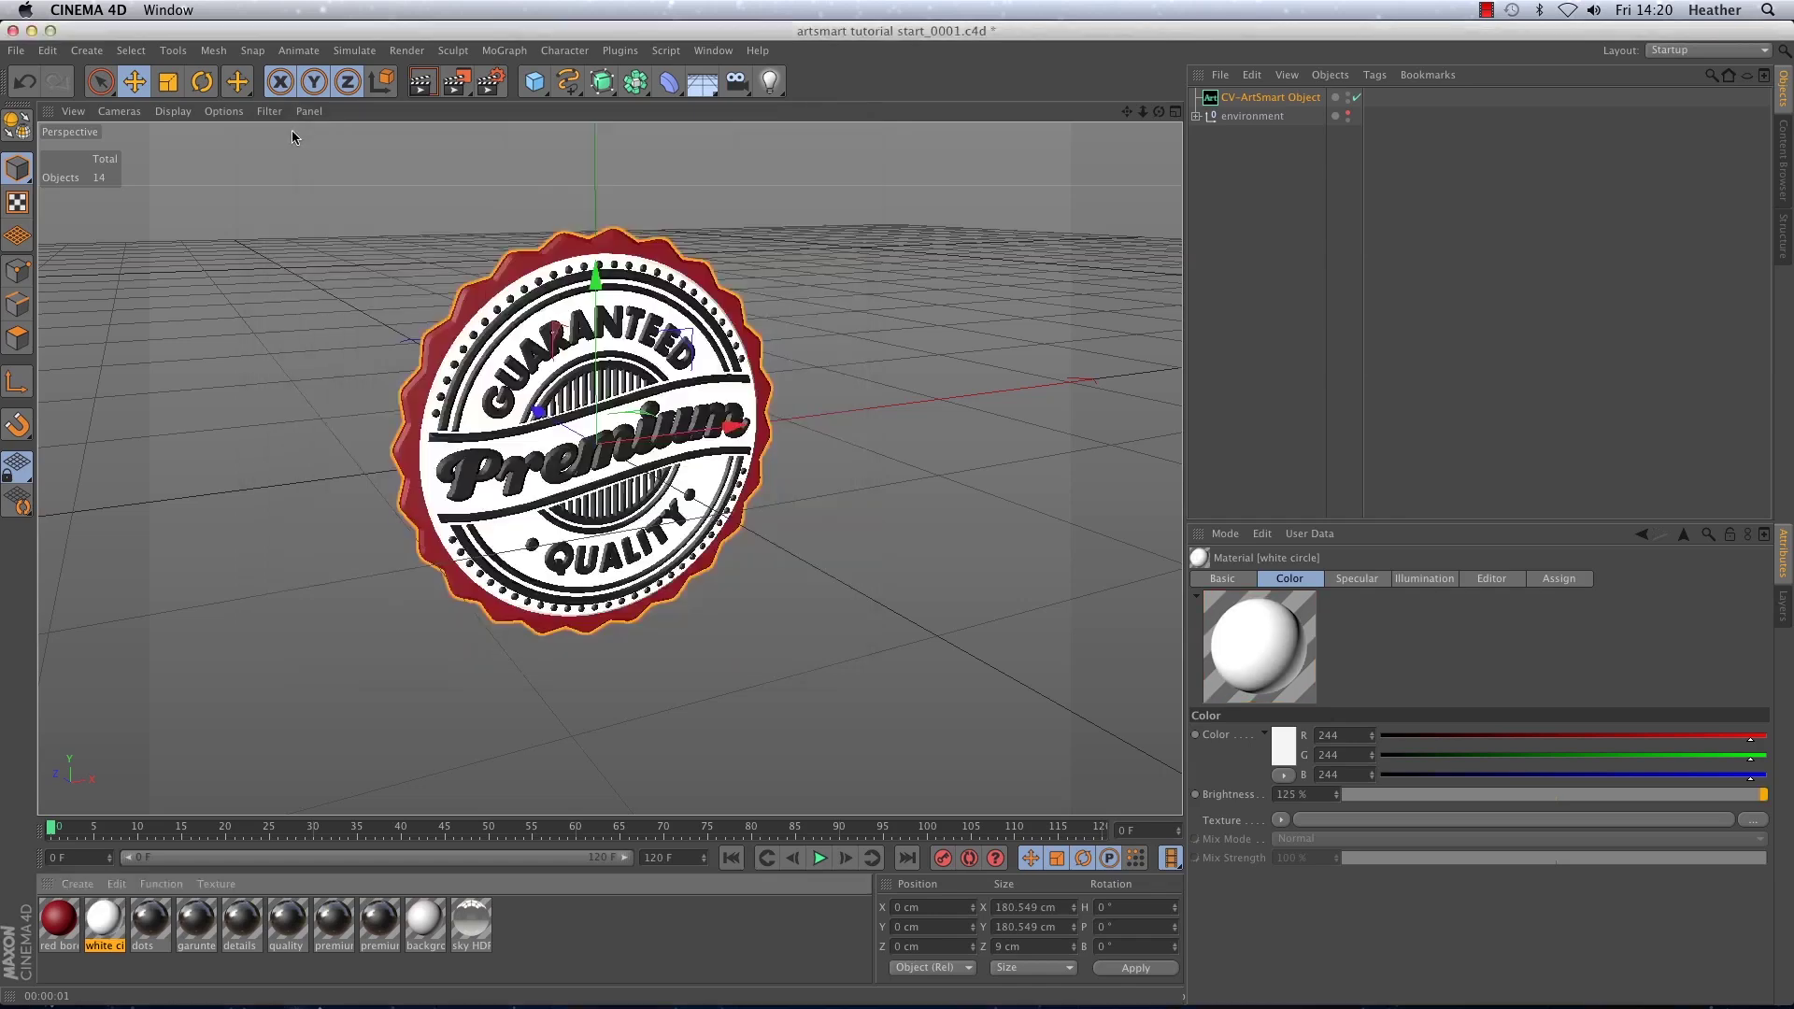
Enable Reflection on the red border material at 25% brightness.
double_click(71, 927)
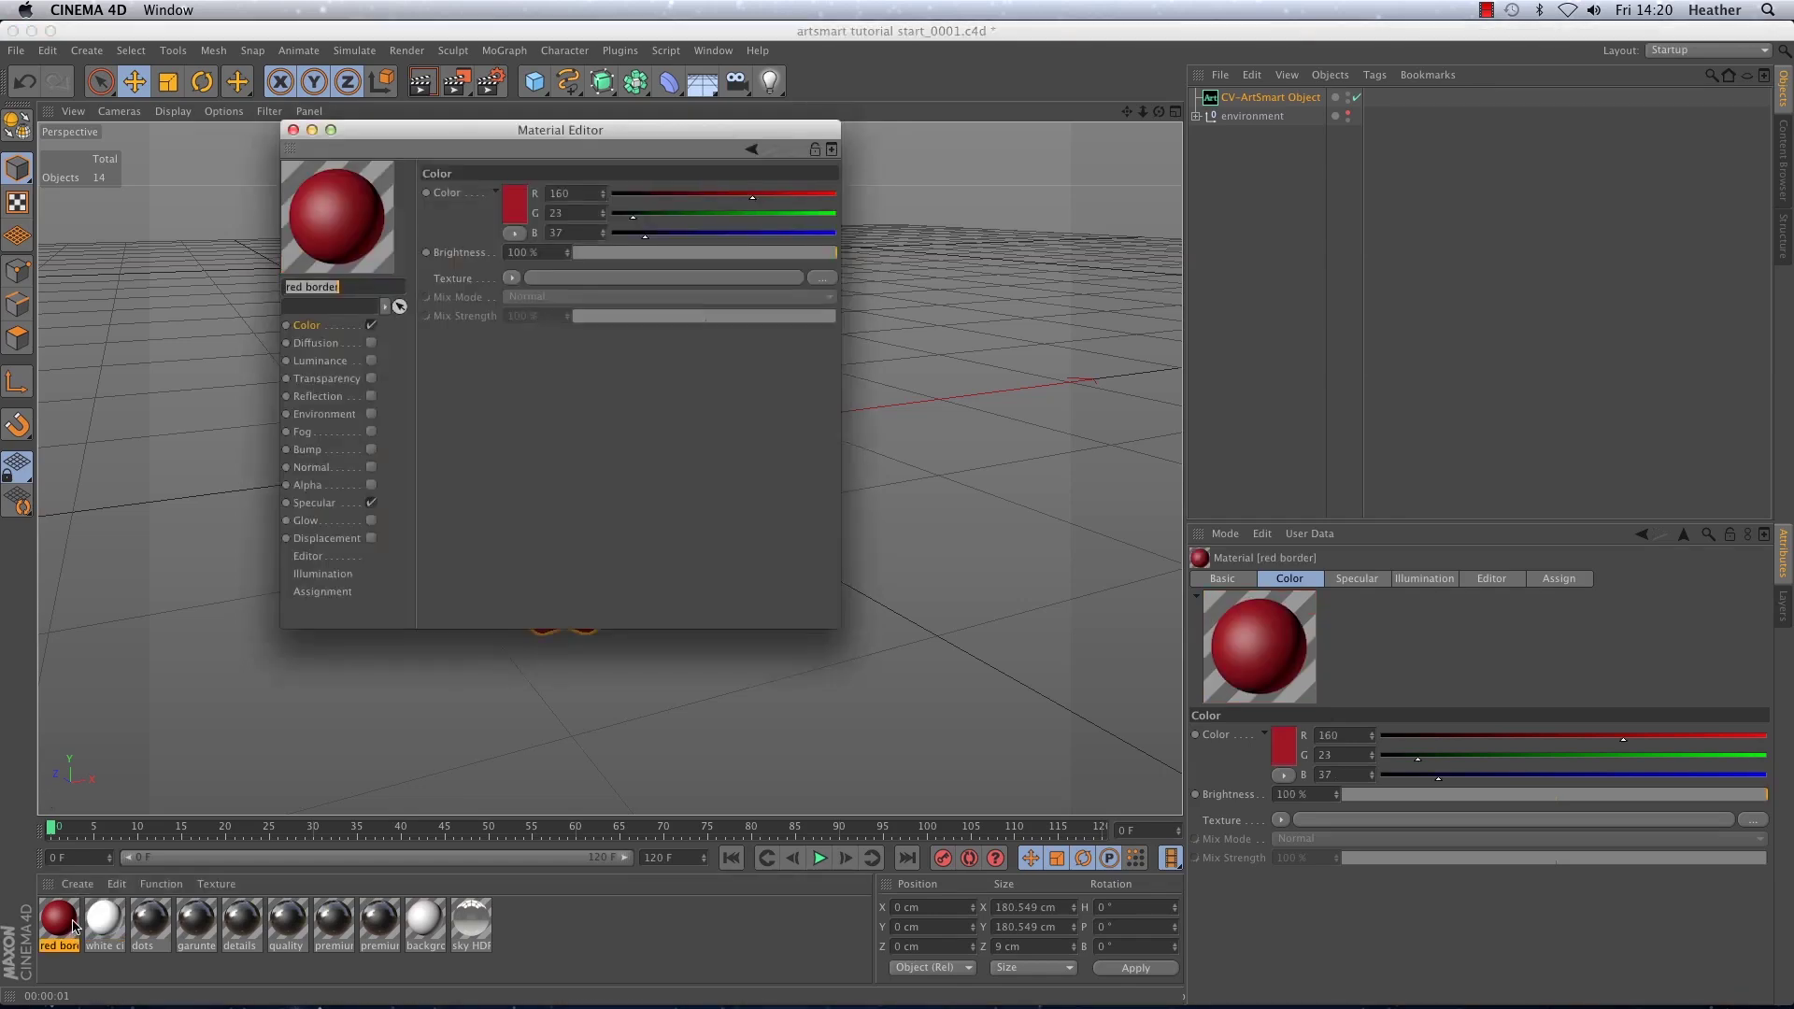
left_click(318, 396)
left_click(371, 397)
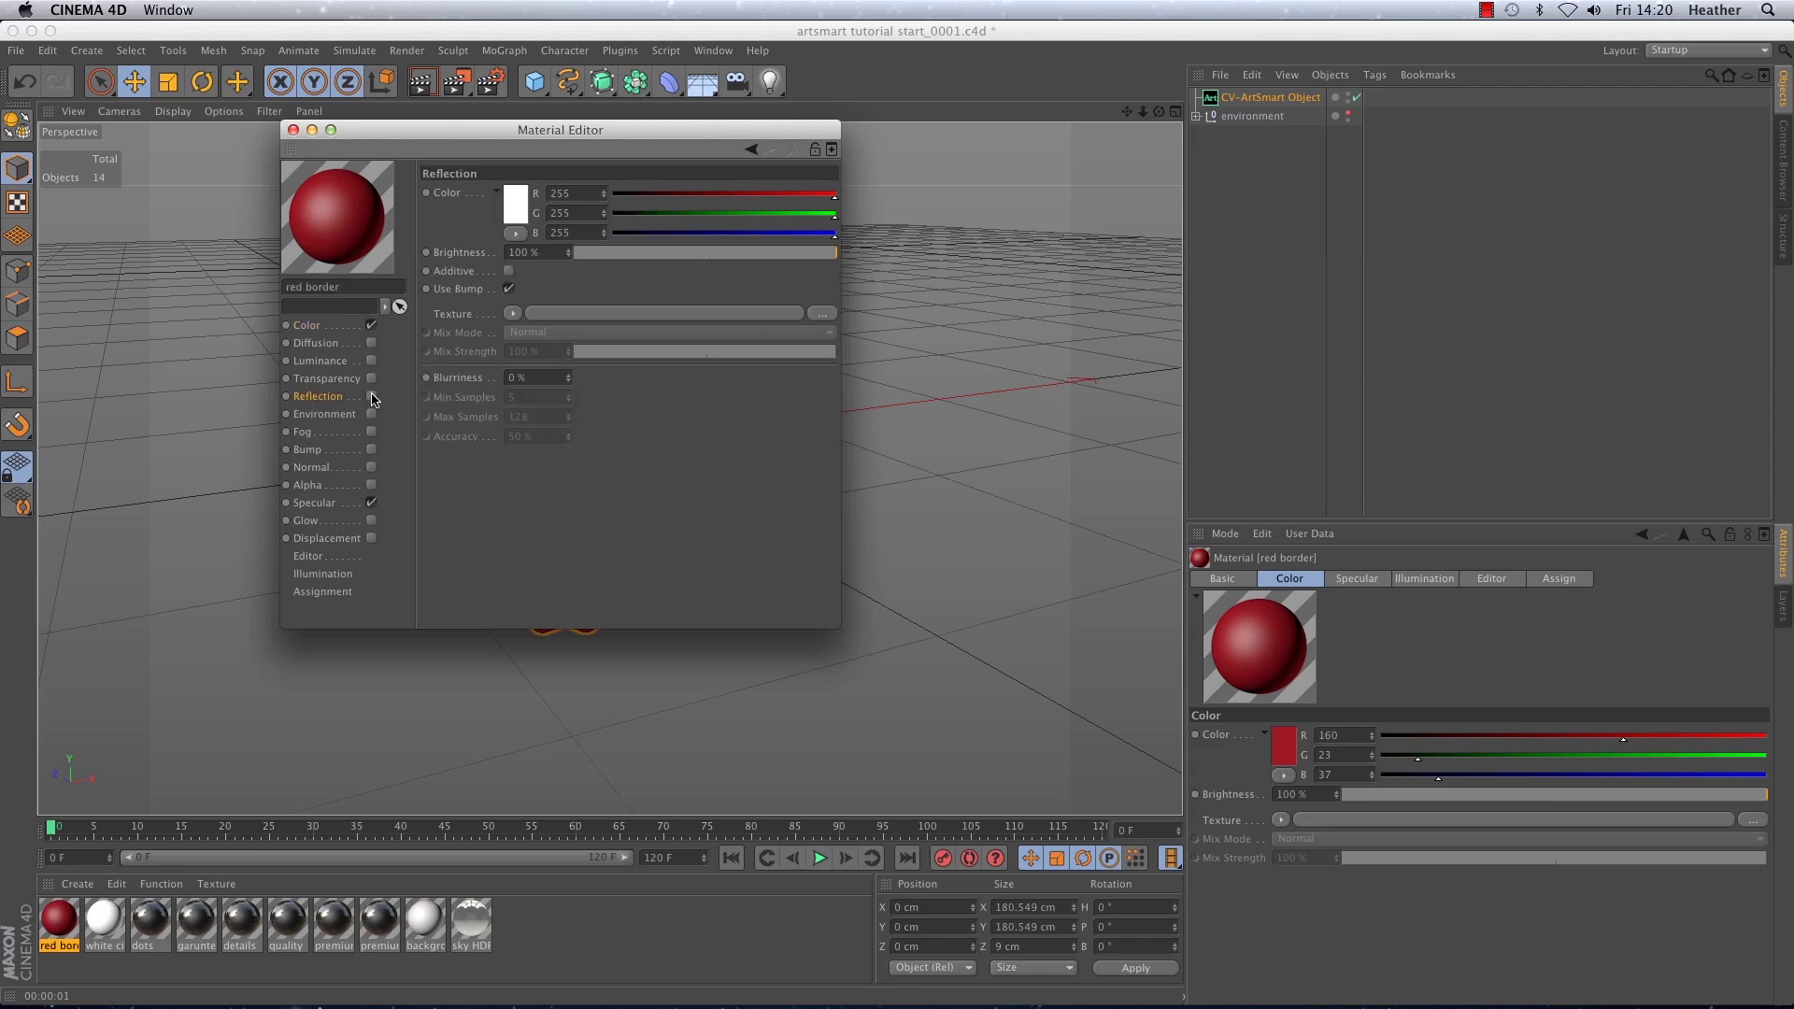
left_click(643, 253)
left_click(568, 255)
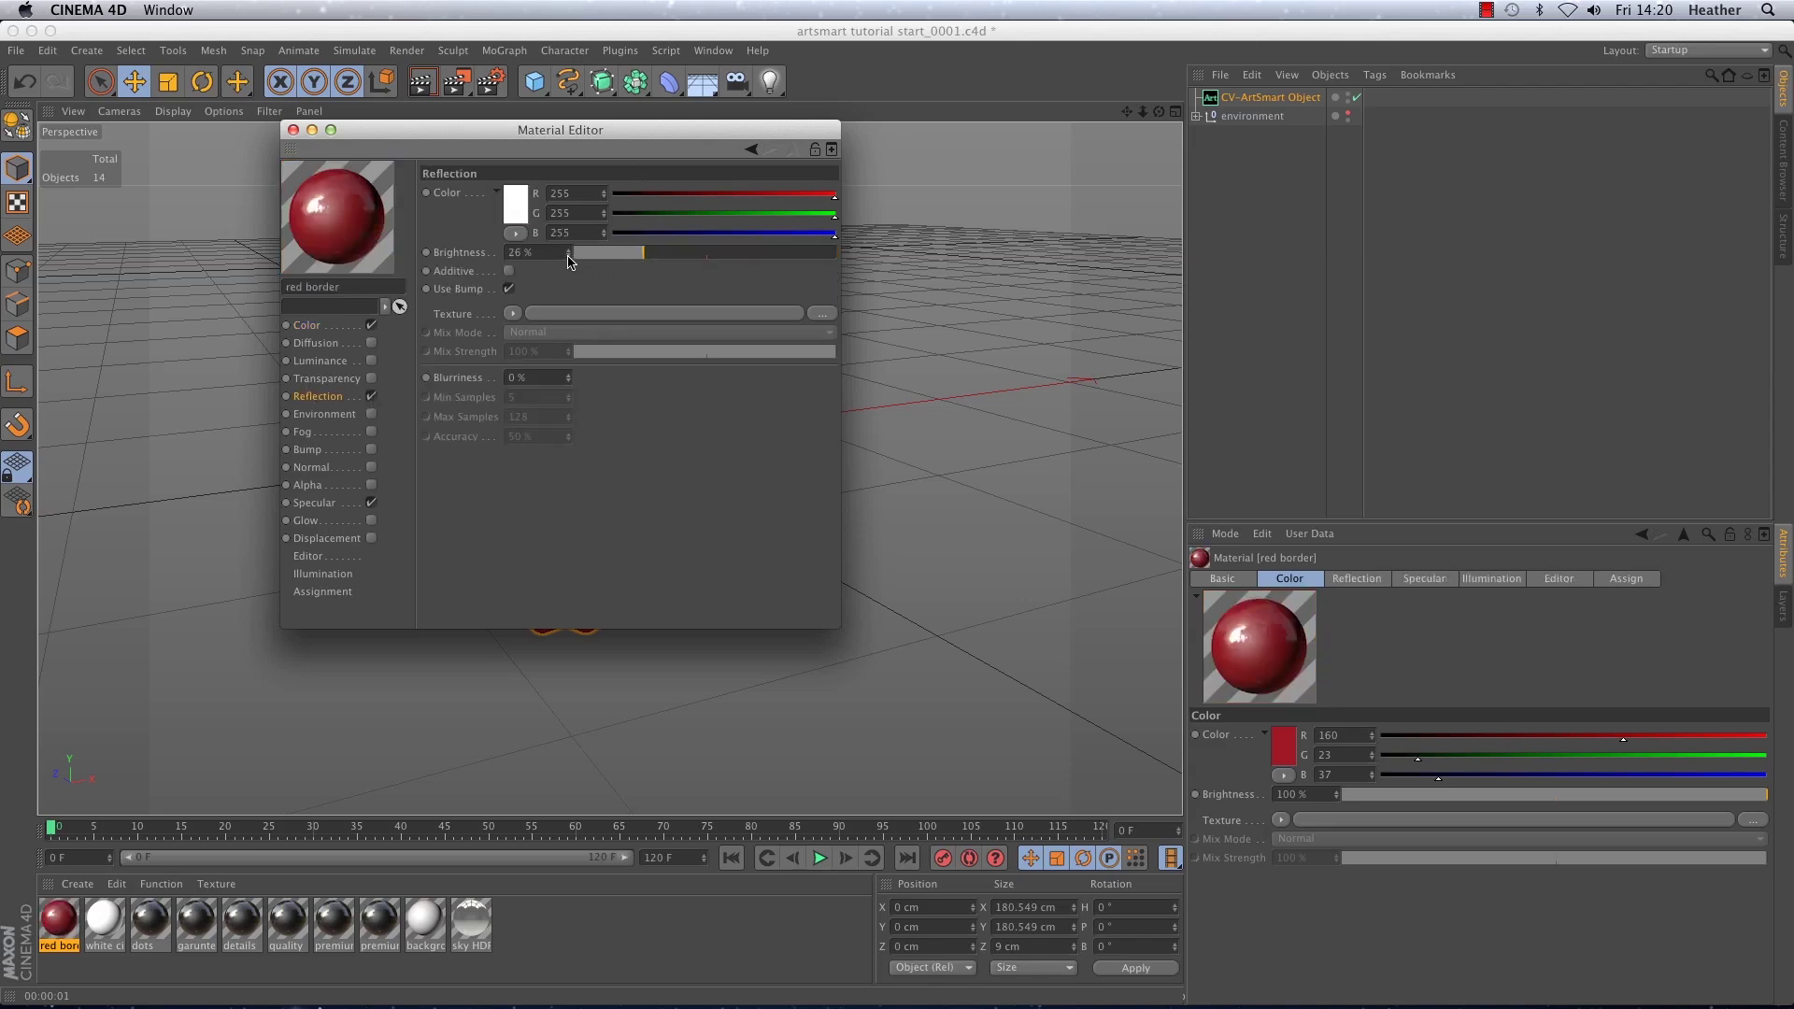
left_click(292, 130)
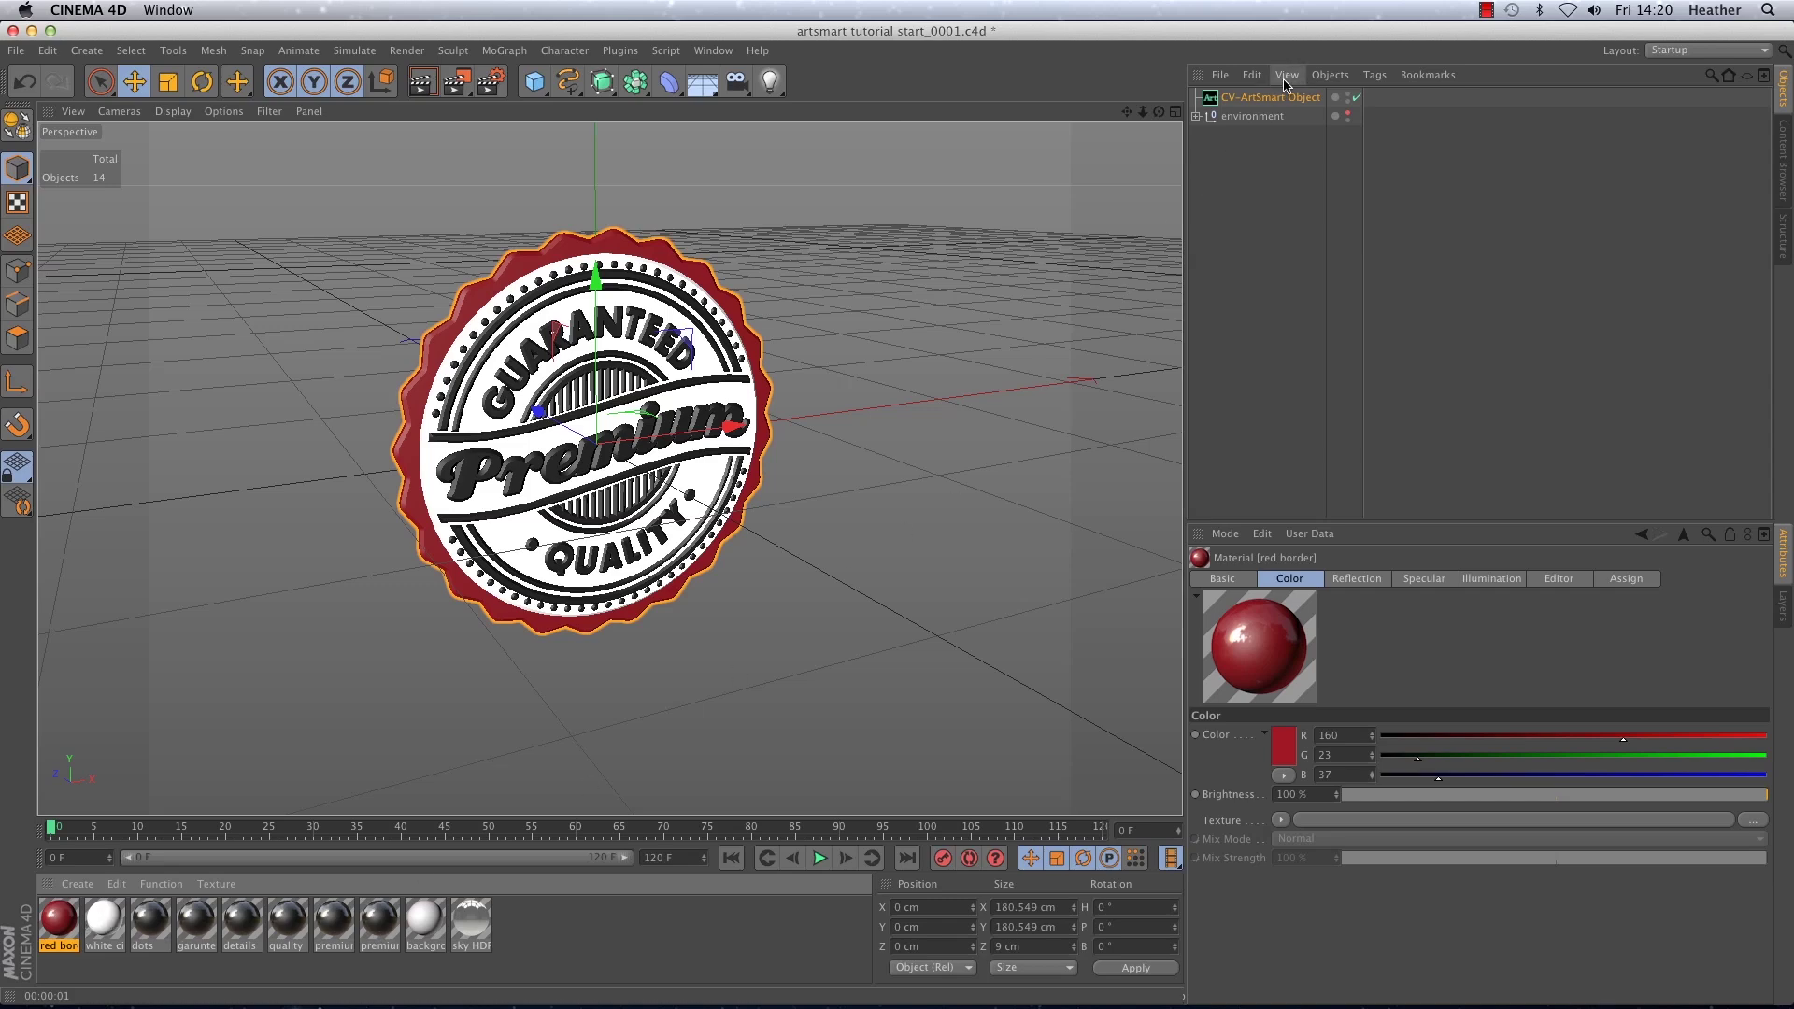
In the CV-ArtSmart Object's Layers list, expand premium border and its second Path entry.
left_click(1267, 105)
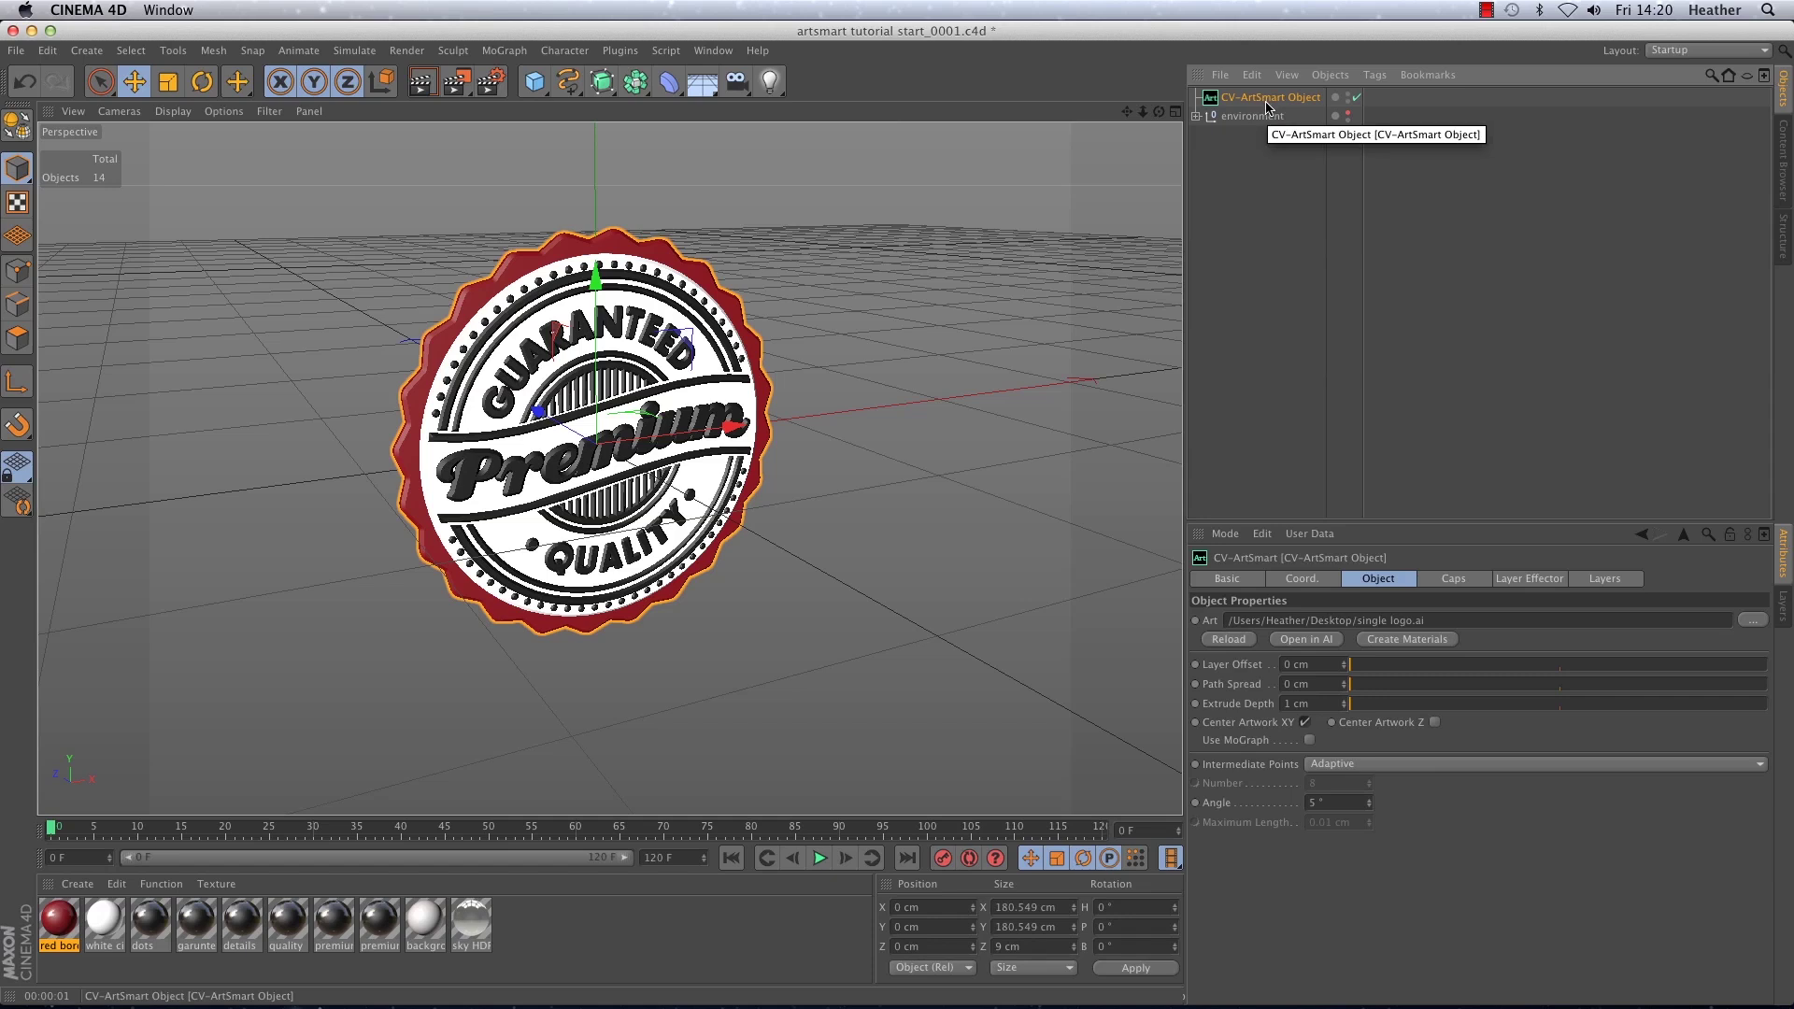
left_click(1608, 583)
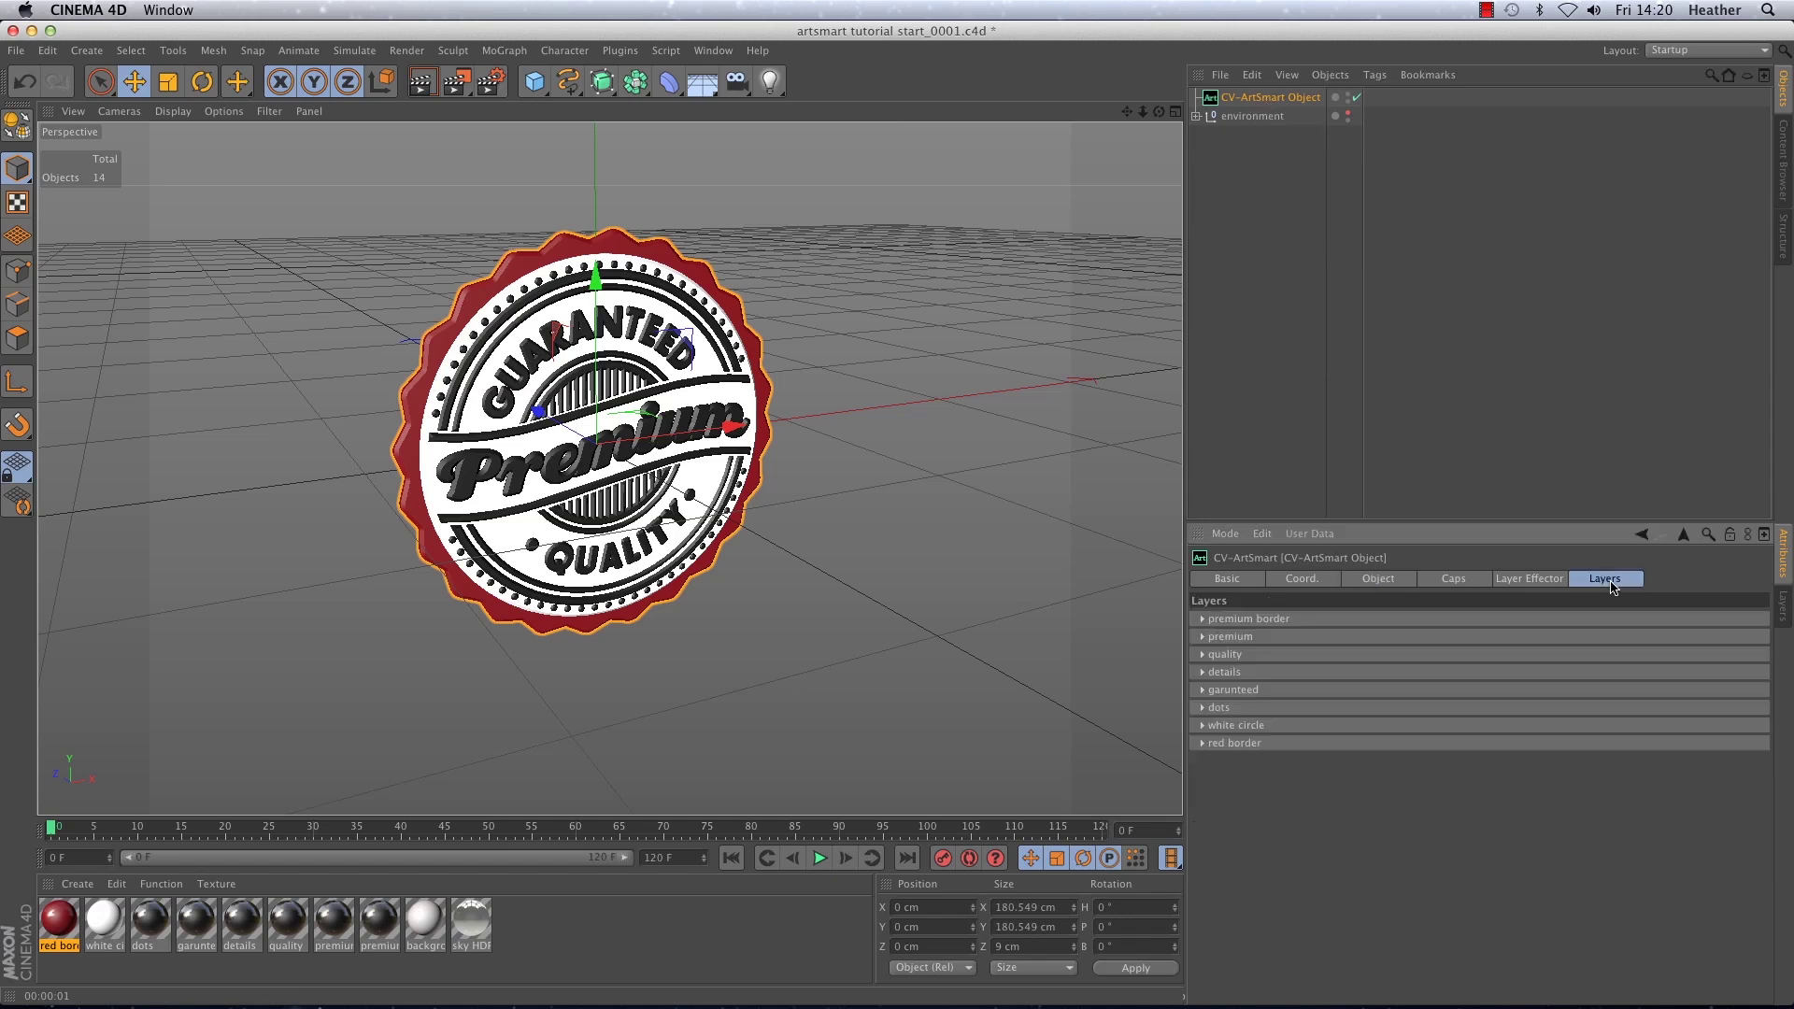
left_click(1226, 620)
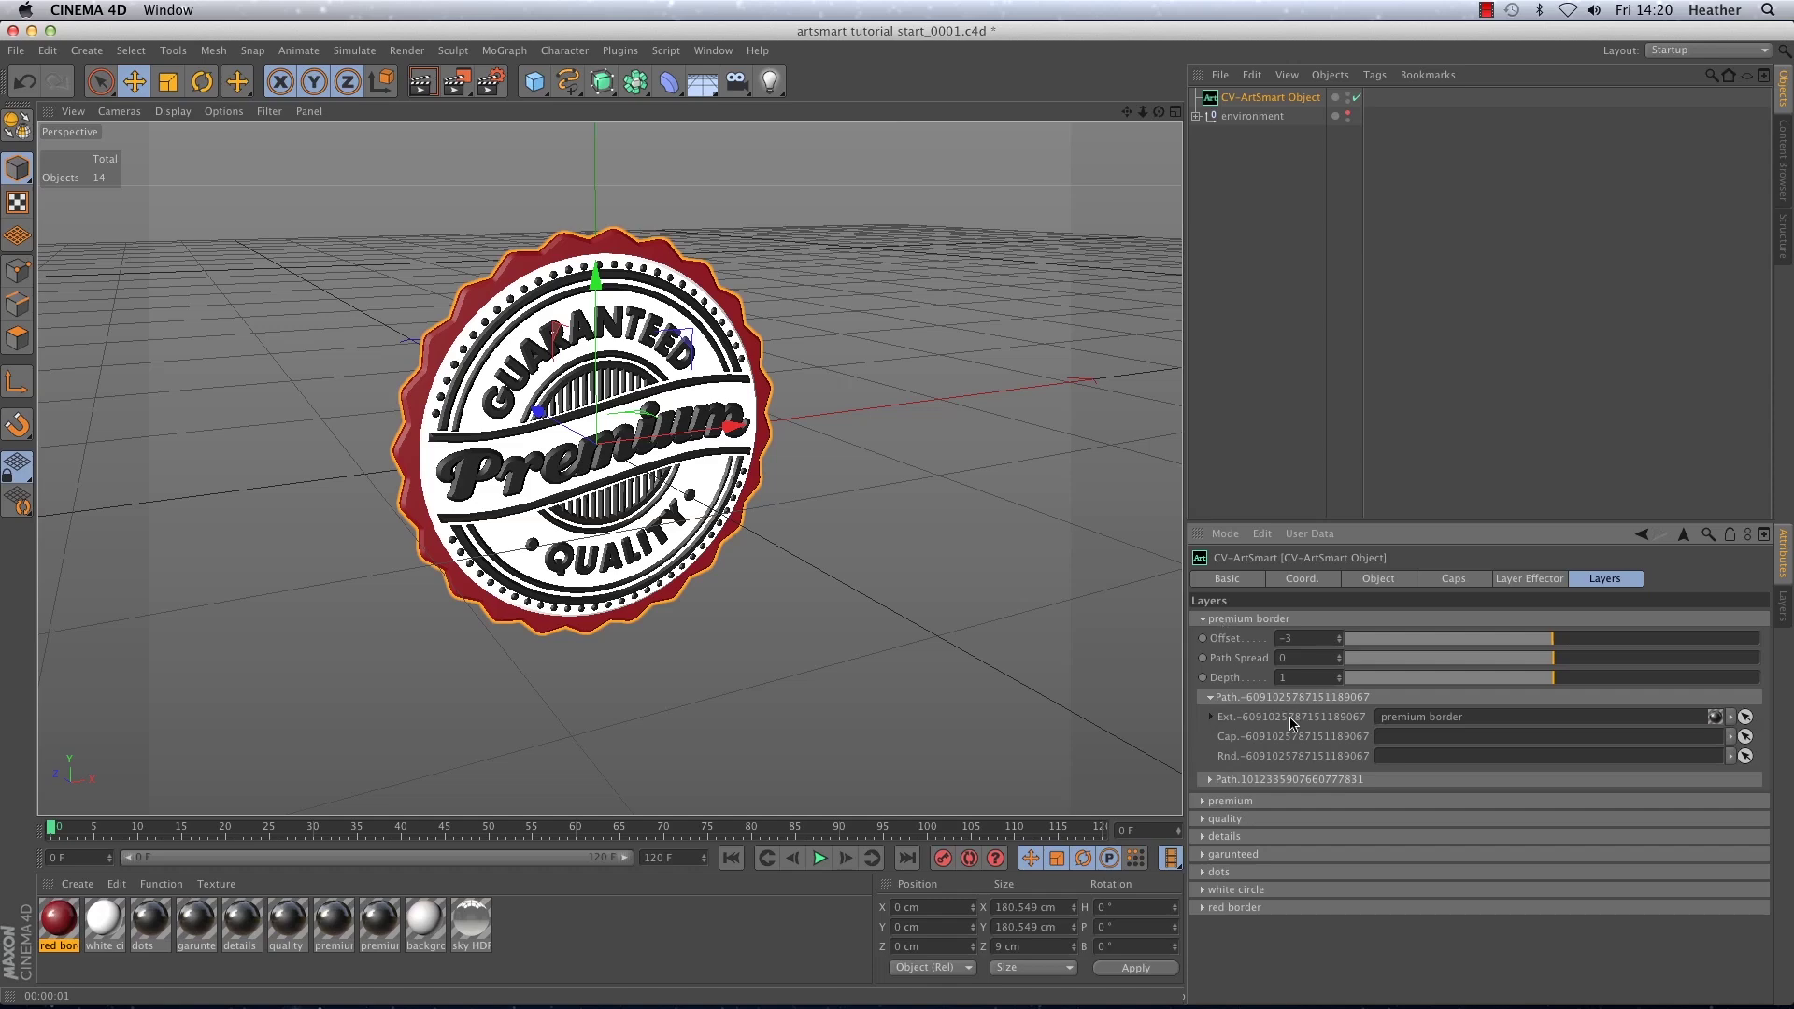
left_click(1210, 779)
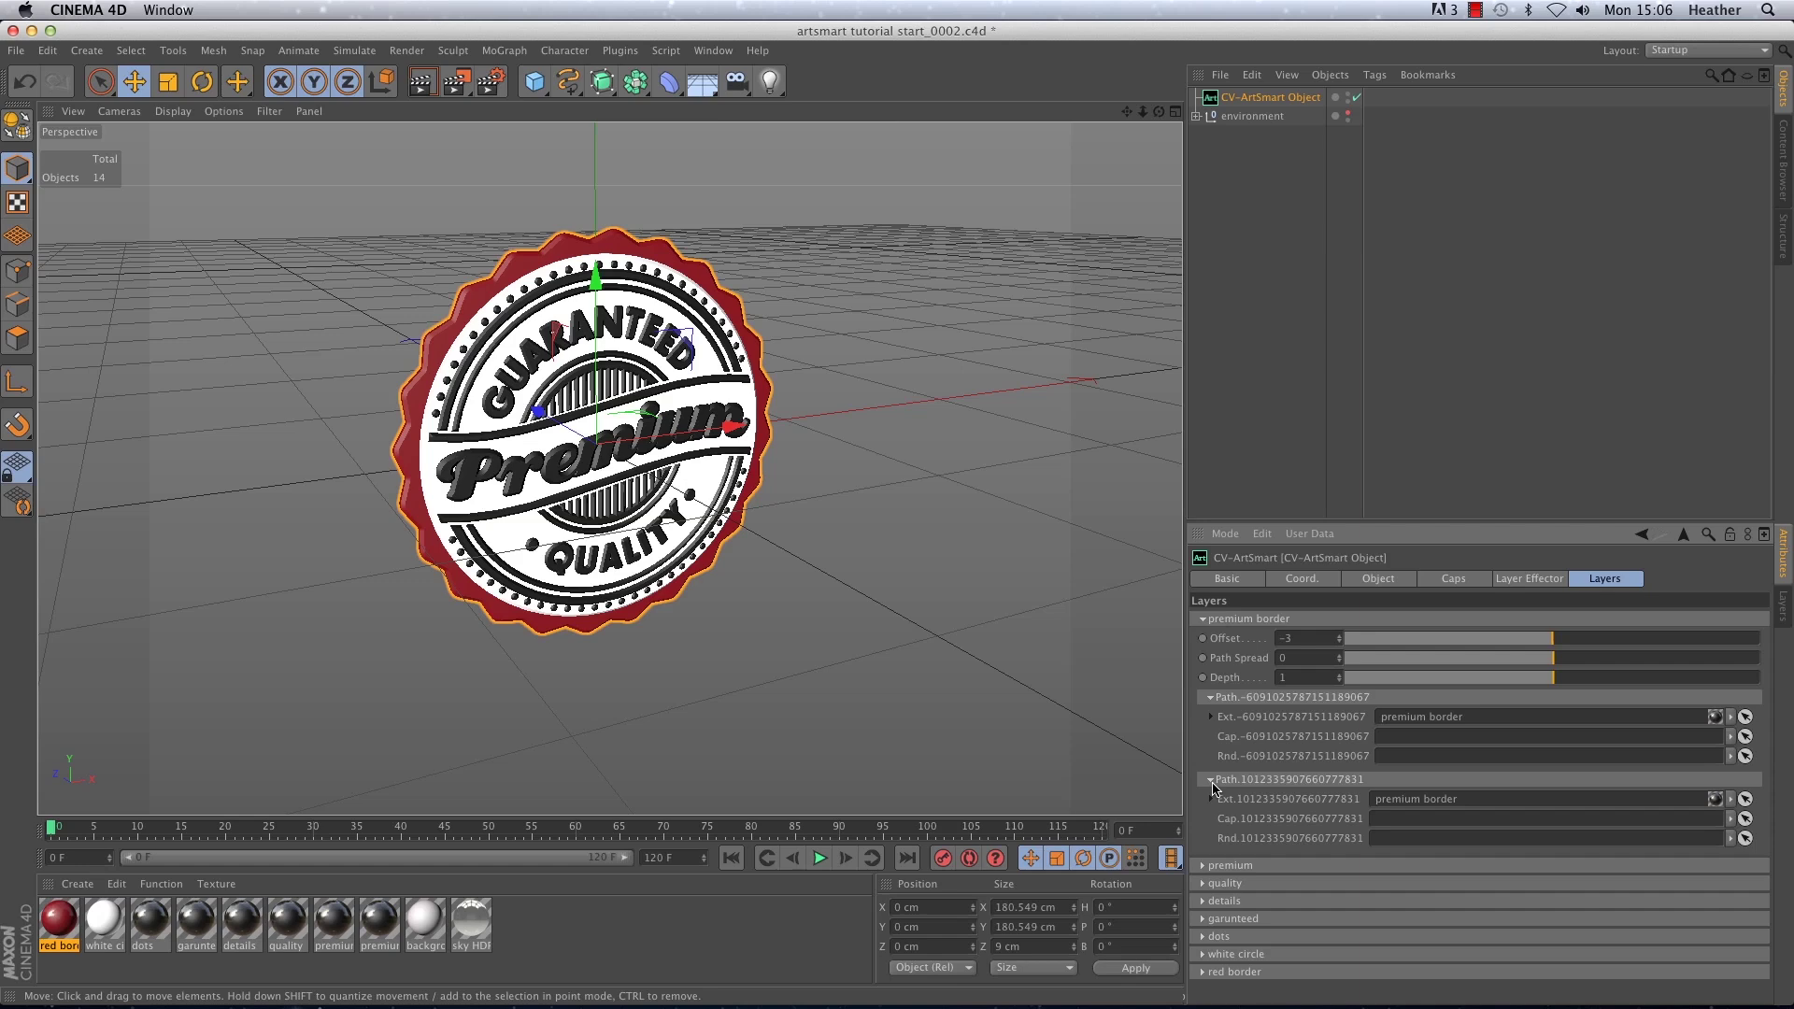
Enable MoGraph for the ArtSmart layers, collapse the premium groups, and show the Layer Effector tab.
left_click(1349, 583)
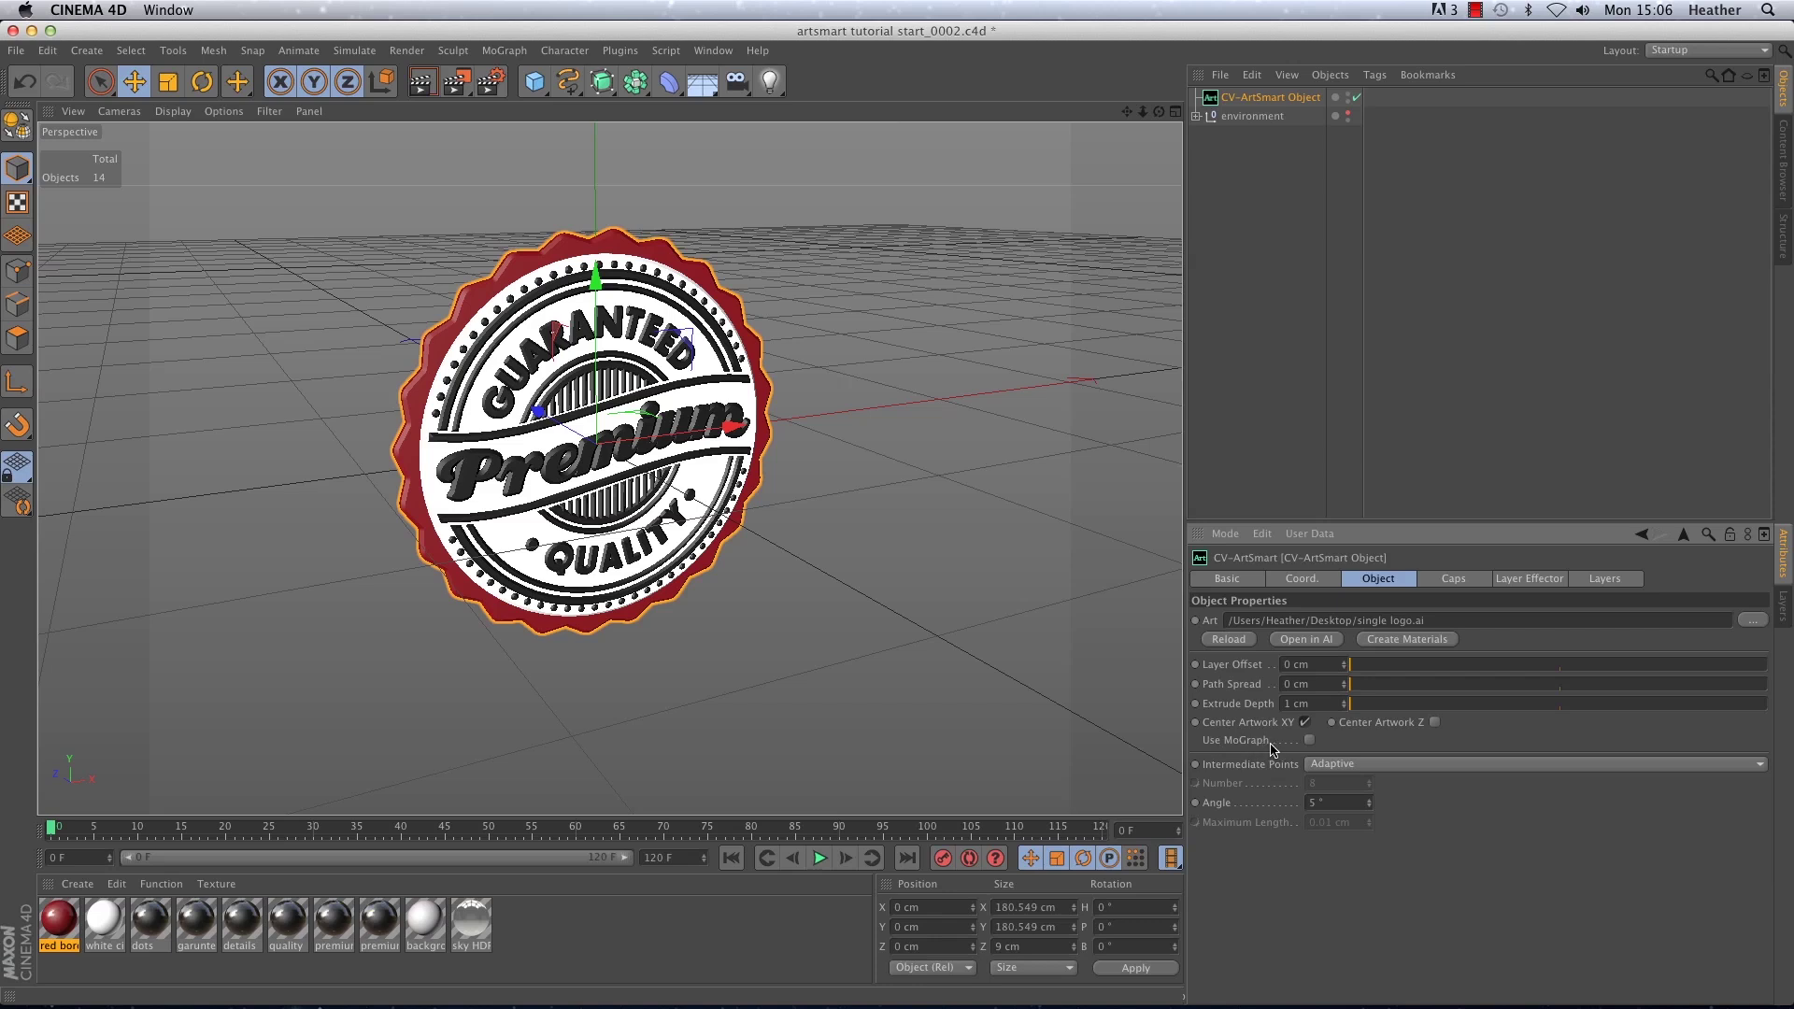
left_click(1309, 740)
left_click(1604, 579)
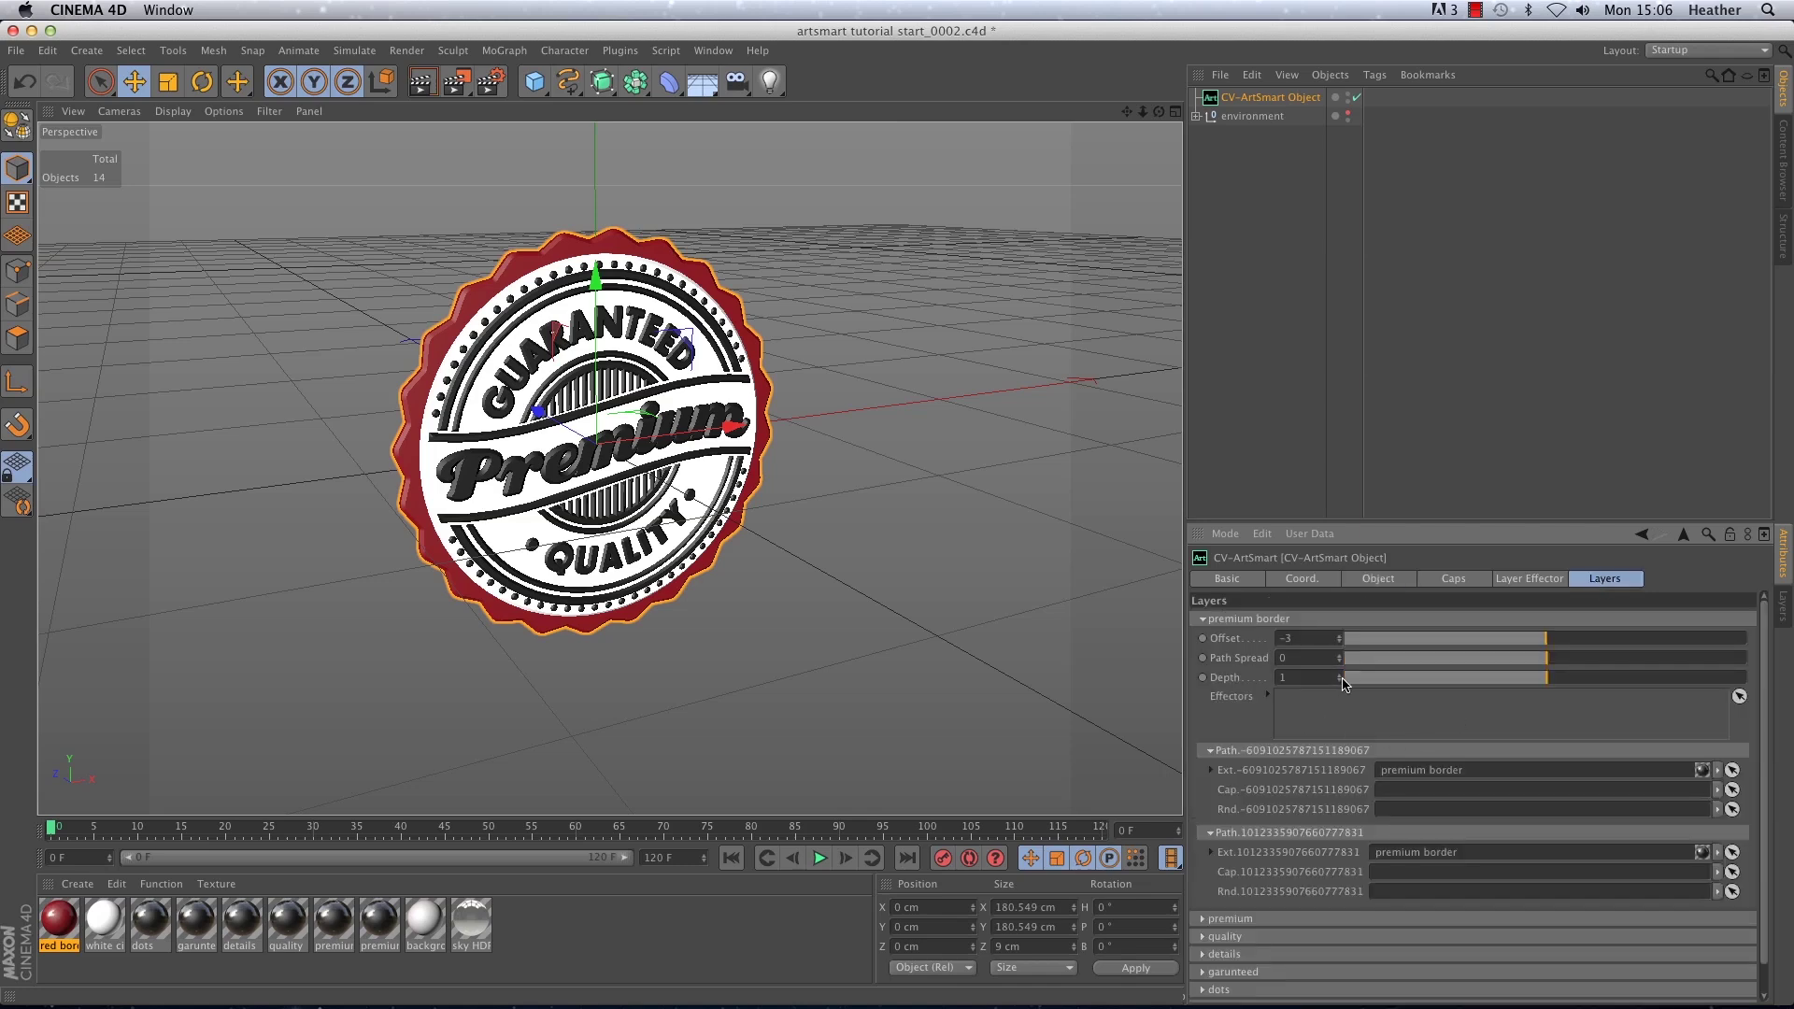
left_click(1286, 620)
left_click(1287, 639)
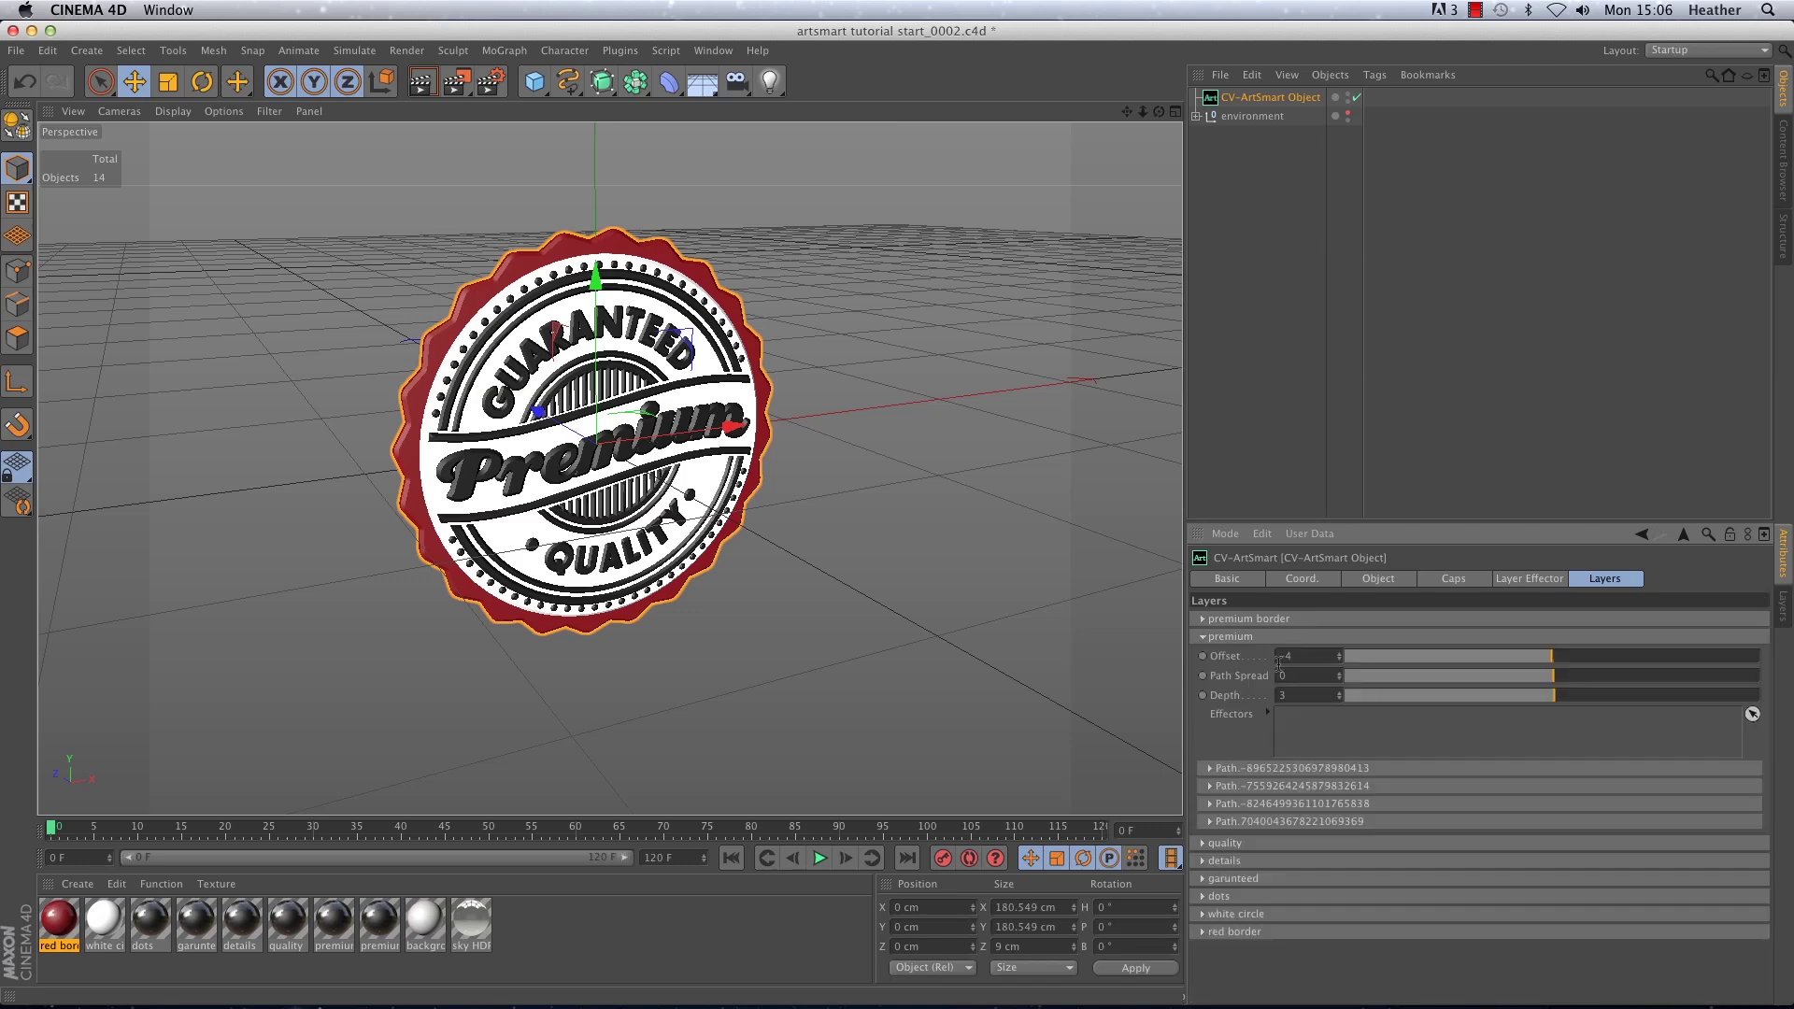
left_click(1299, 638)
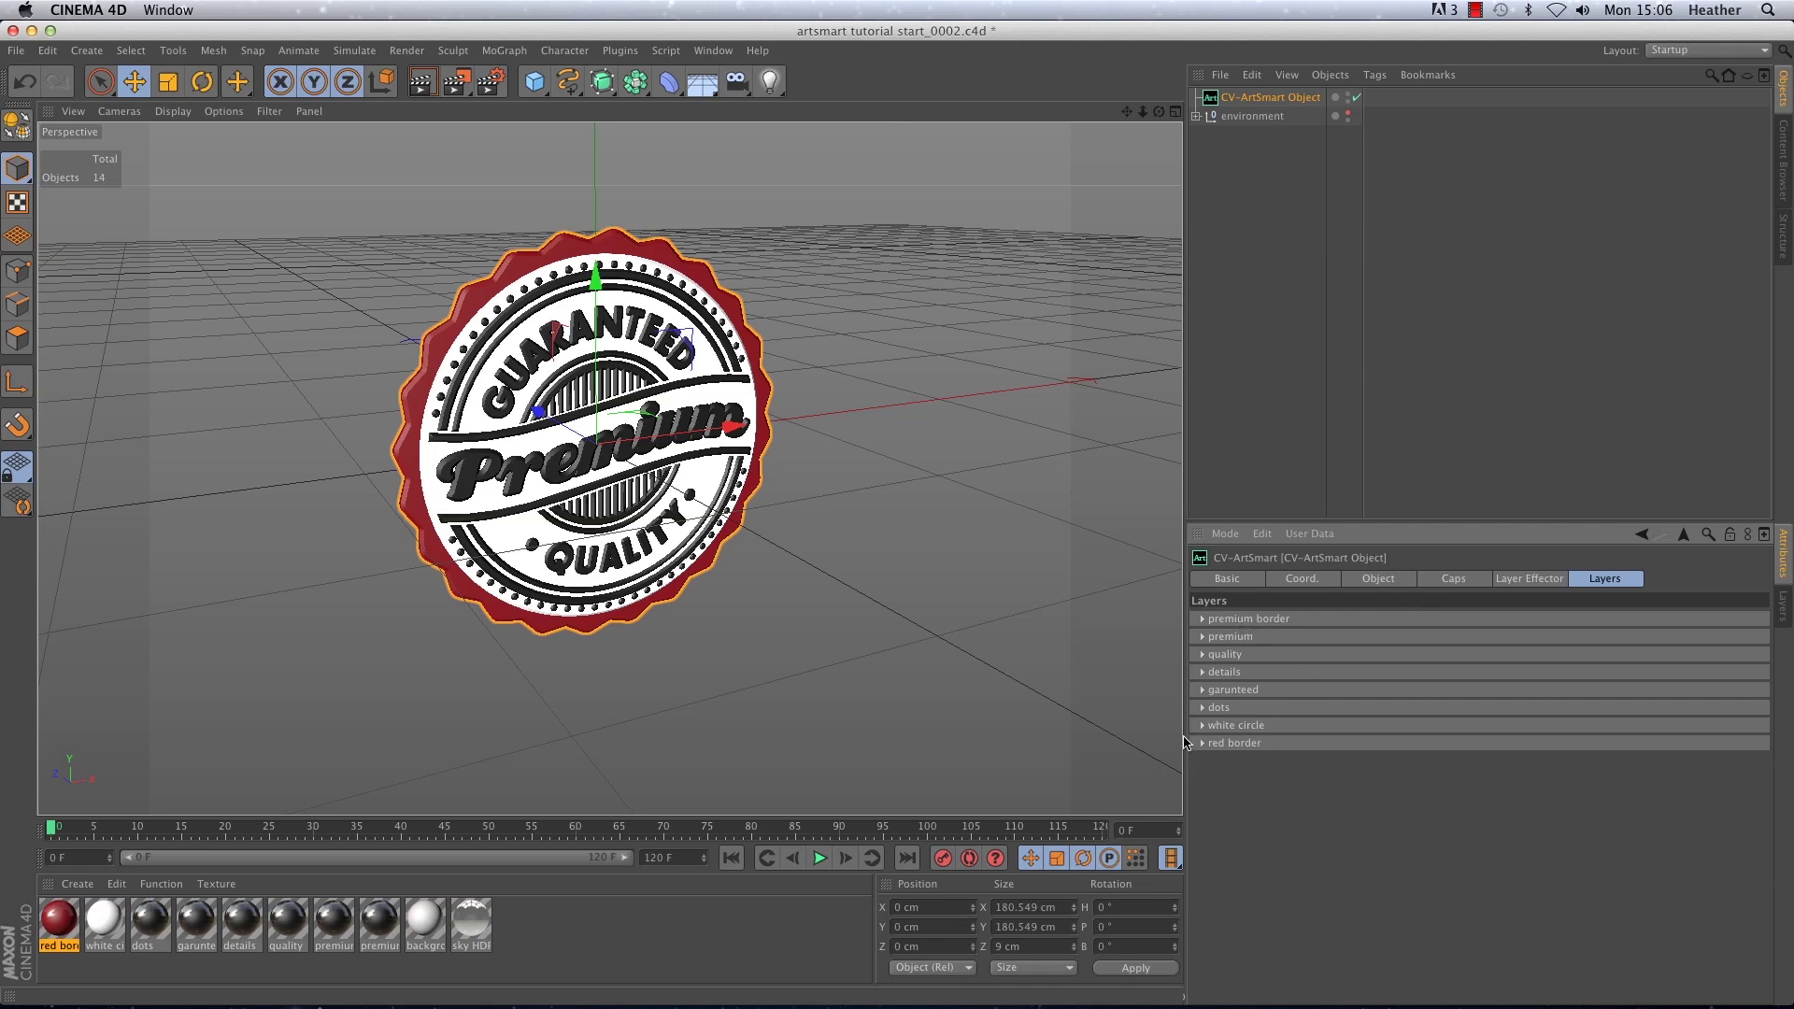
left_click(1529, 581)
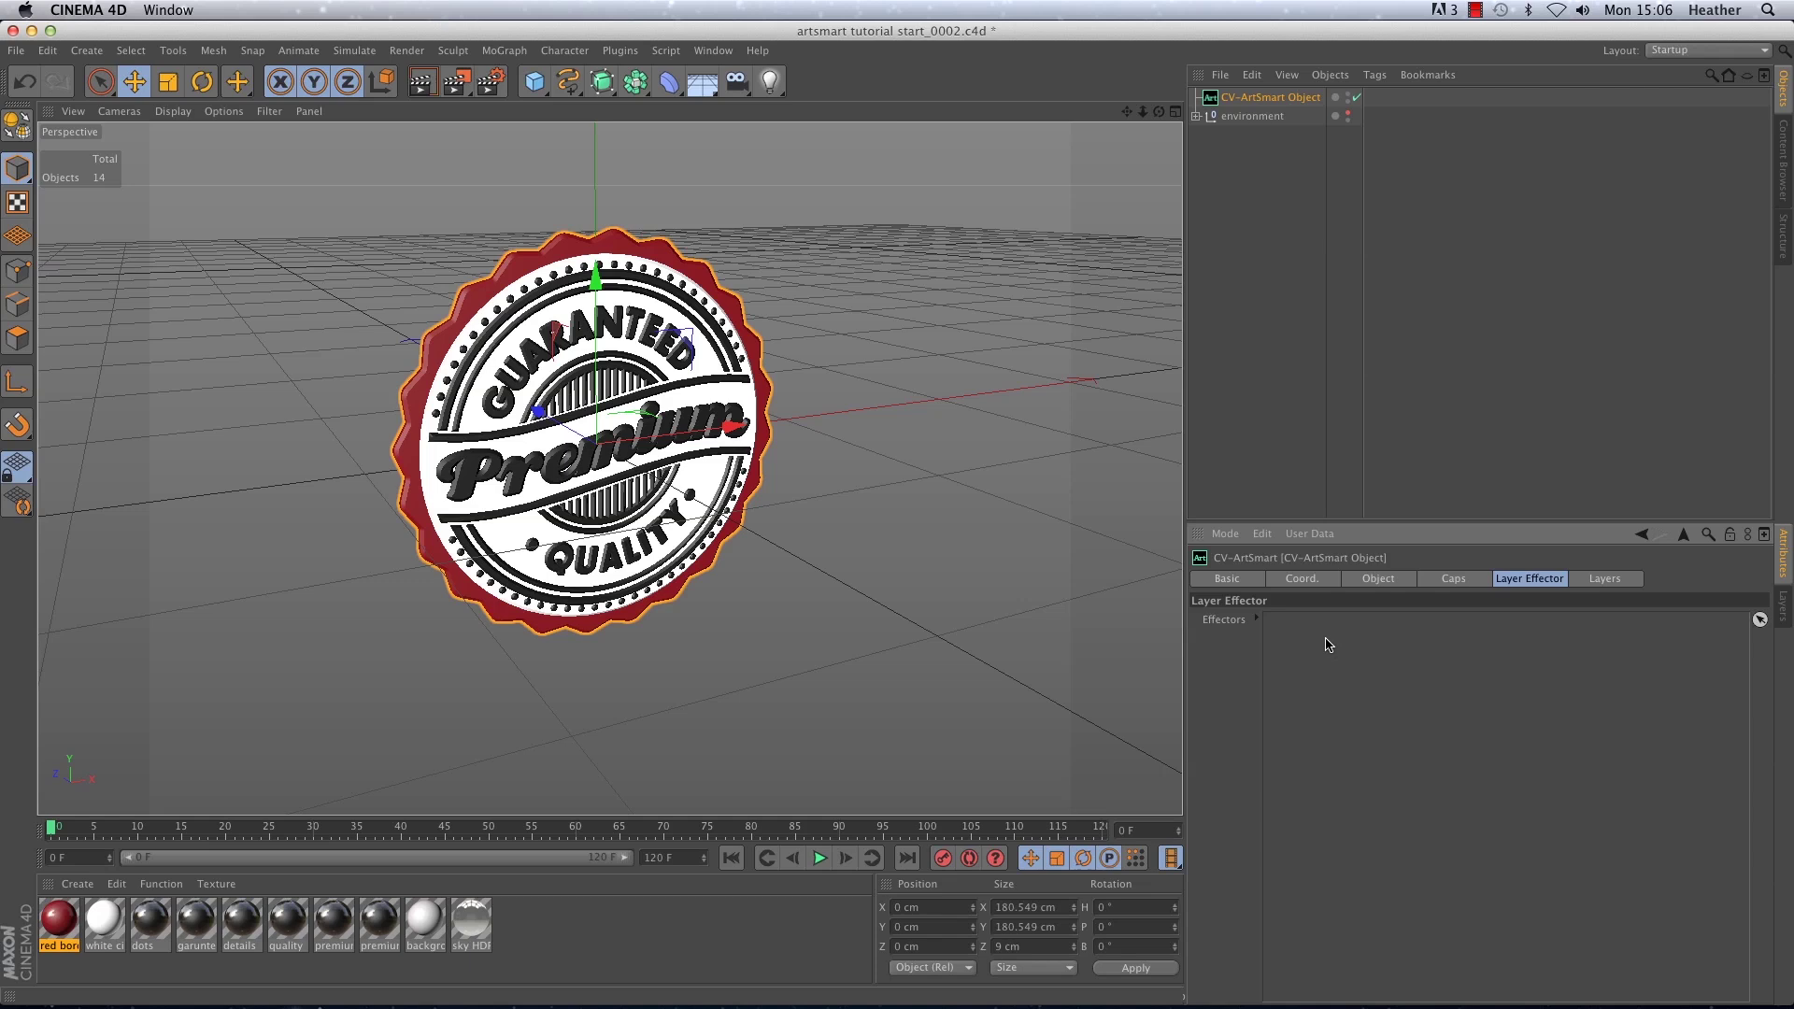
Add a Formula effector and apply it to all badge layers.
left_click(504, 51)
mouse_move(580, 86)
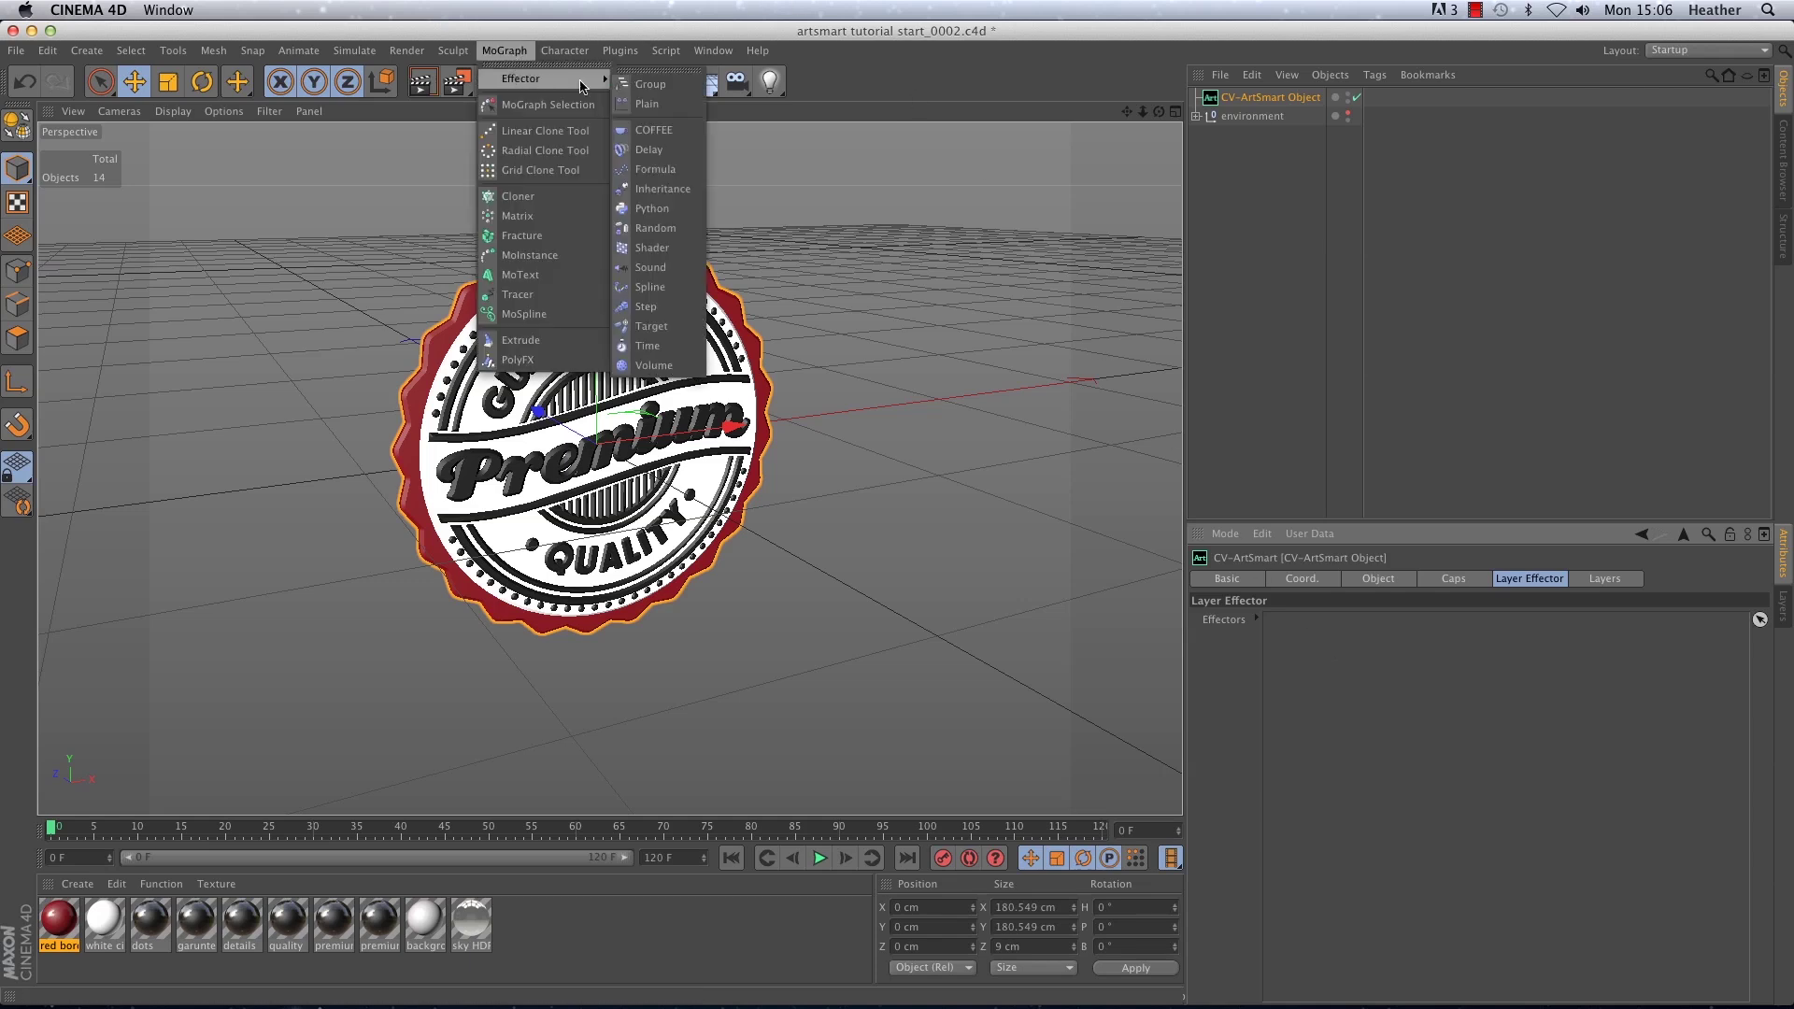
left_click(654, 169)
left_click_drag(1242, 99, 1321, 688)
Preview the Formula animation, then delete the effector and return to the ArtSmart layer list.
left_click(819, 858)
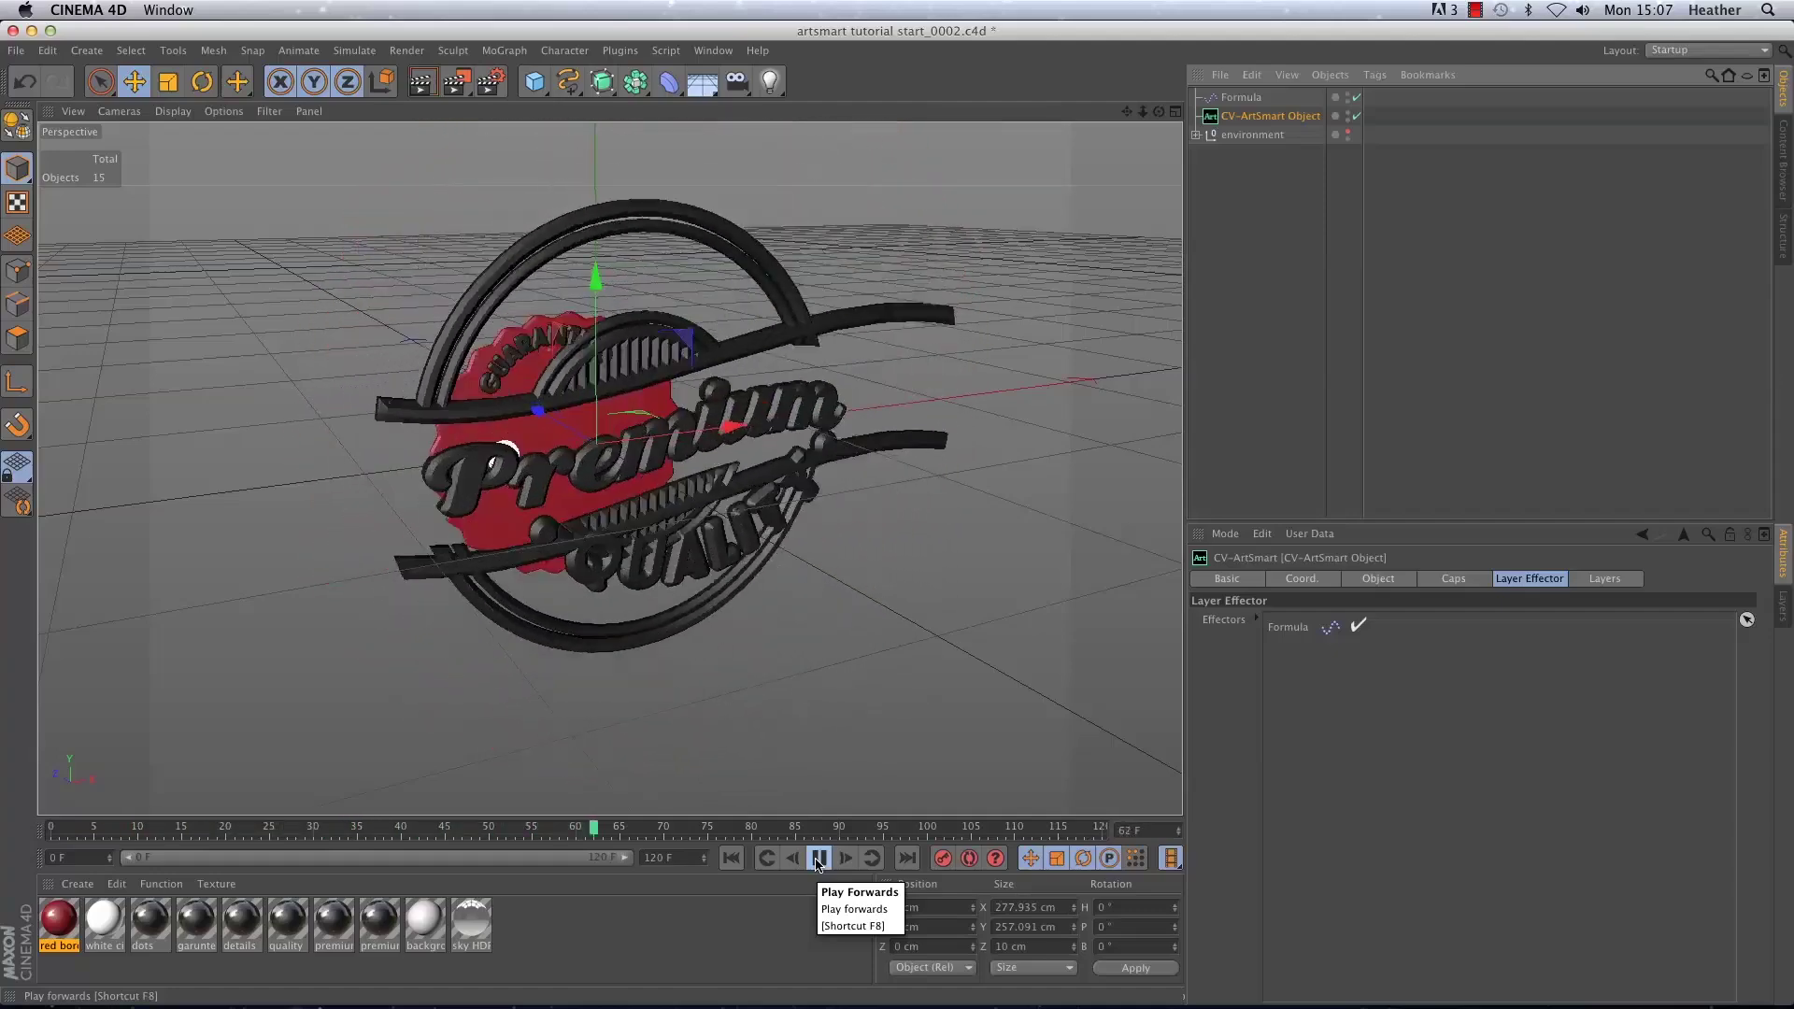
left_click(818, 859)
left_click(730, 860)
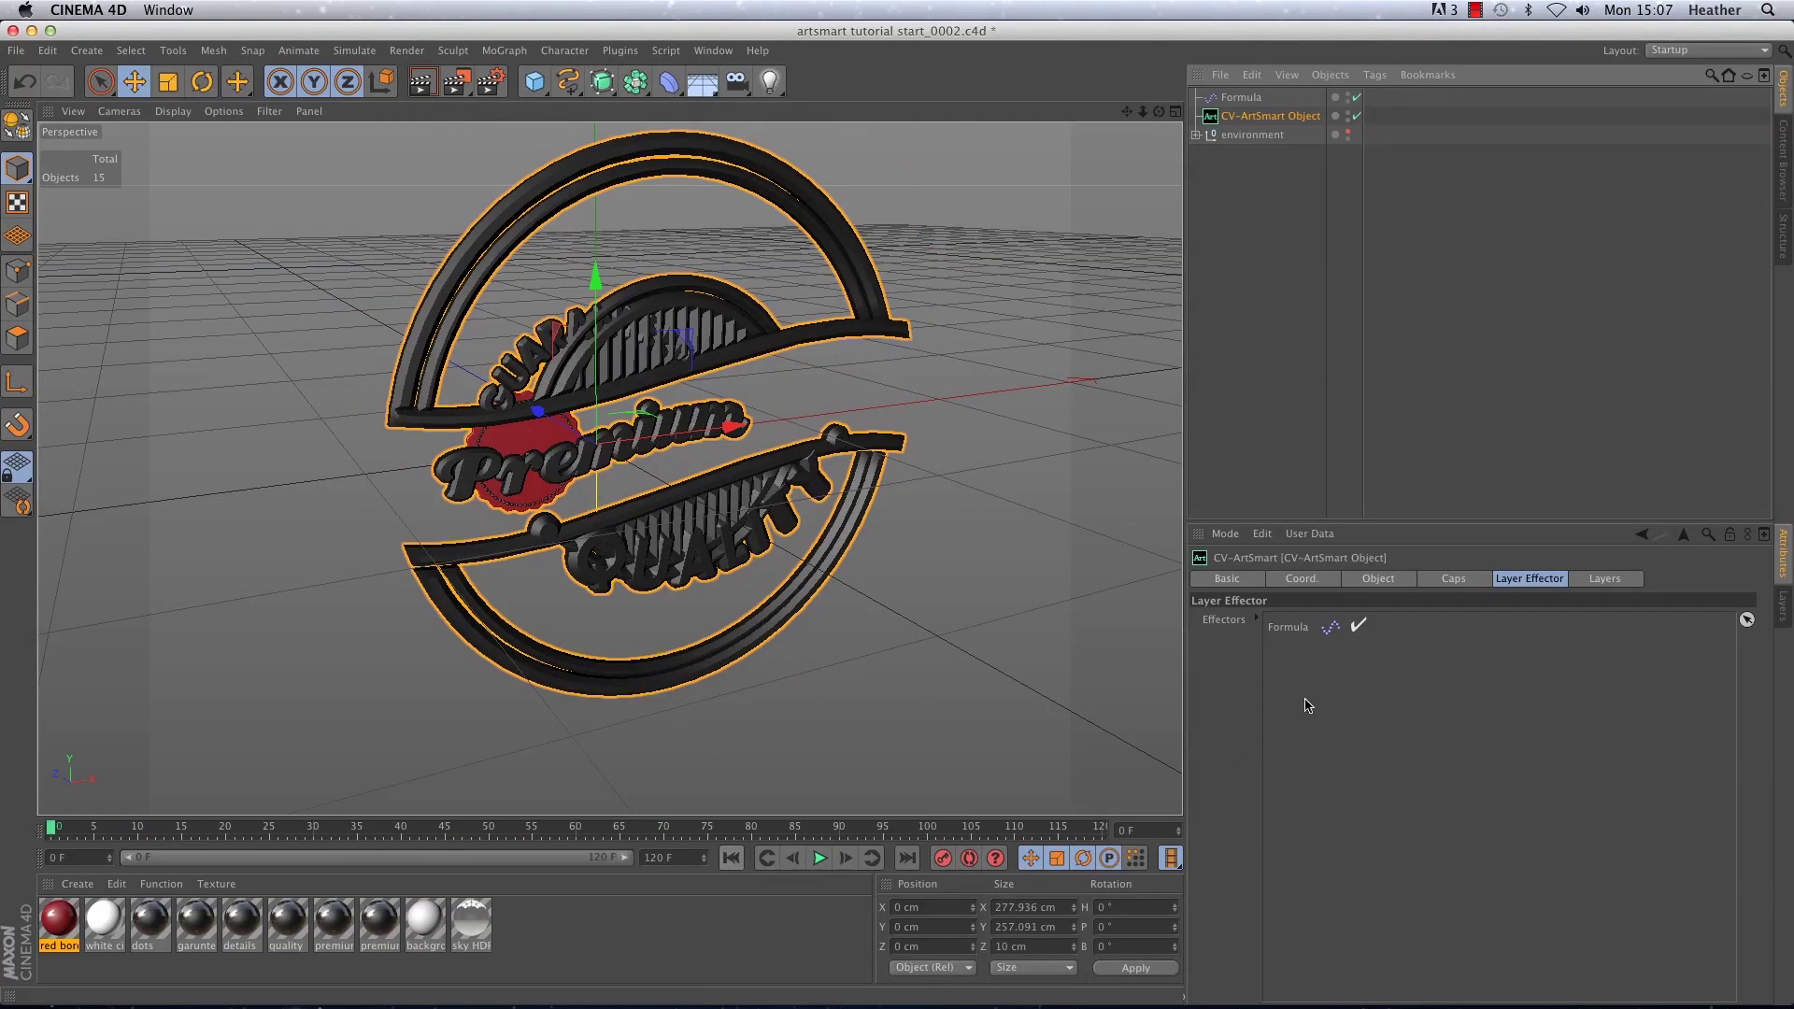
left_click(1241, 97)
key("Delete")
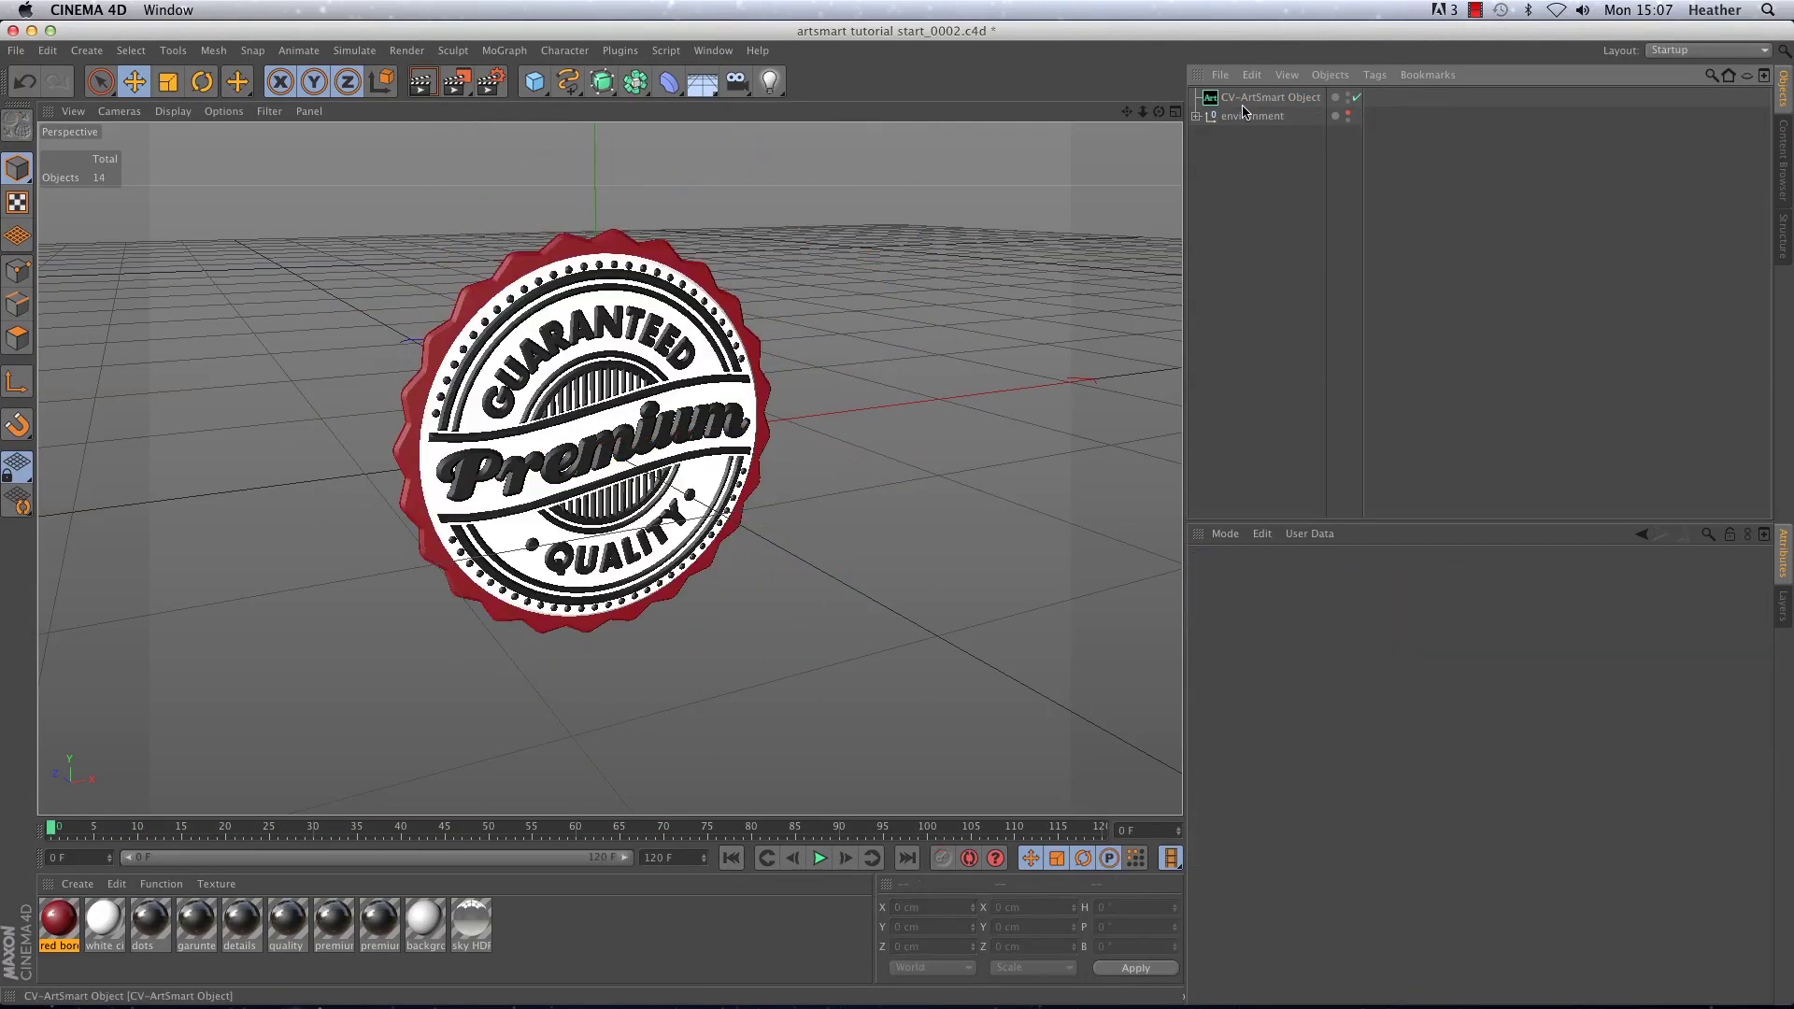
left_click(1248, 97)
left_click(1603, 579)
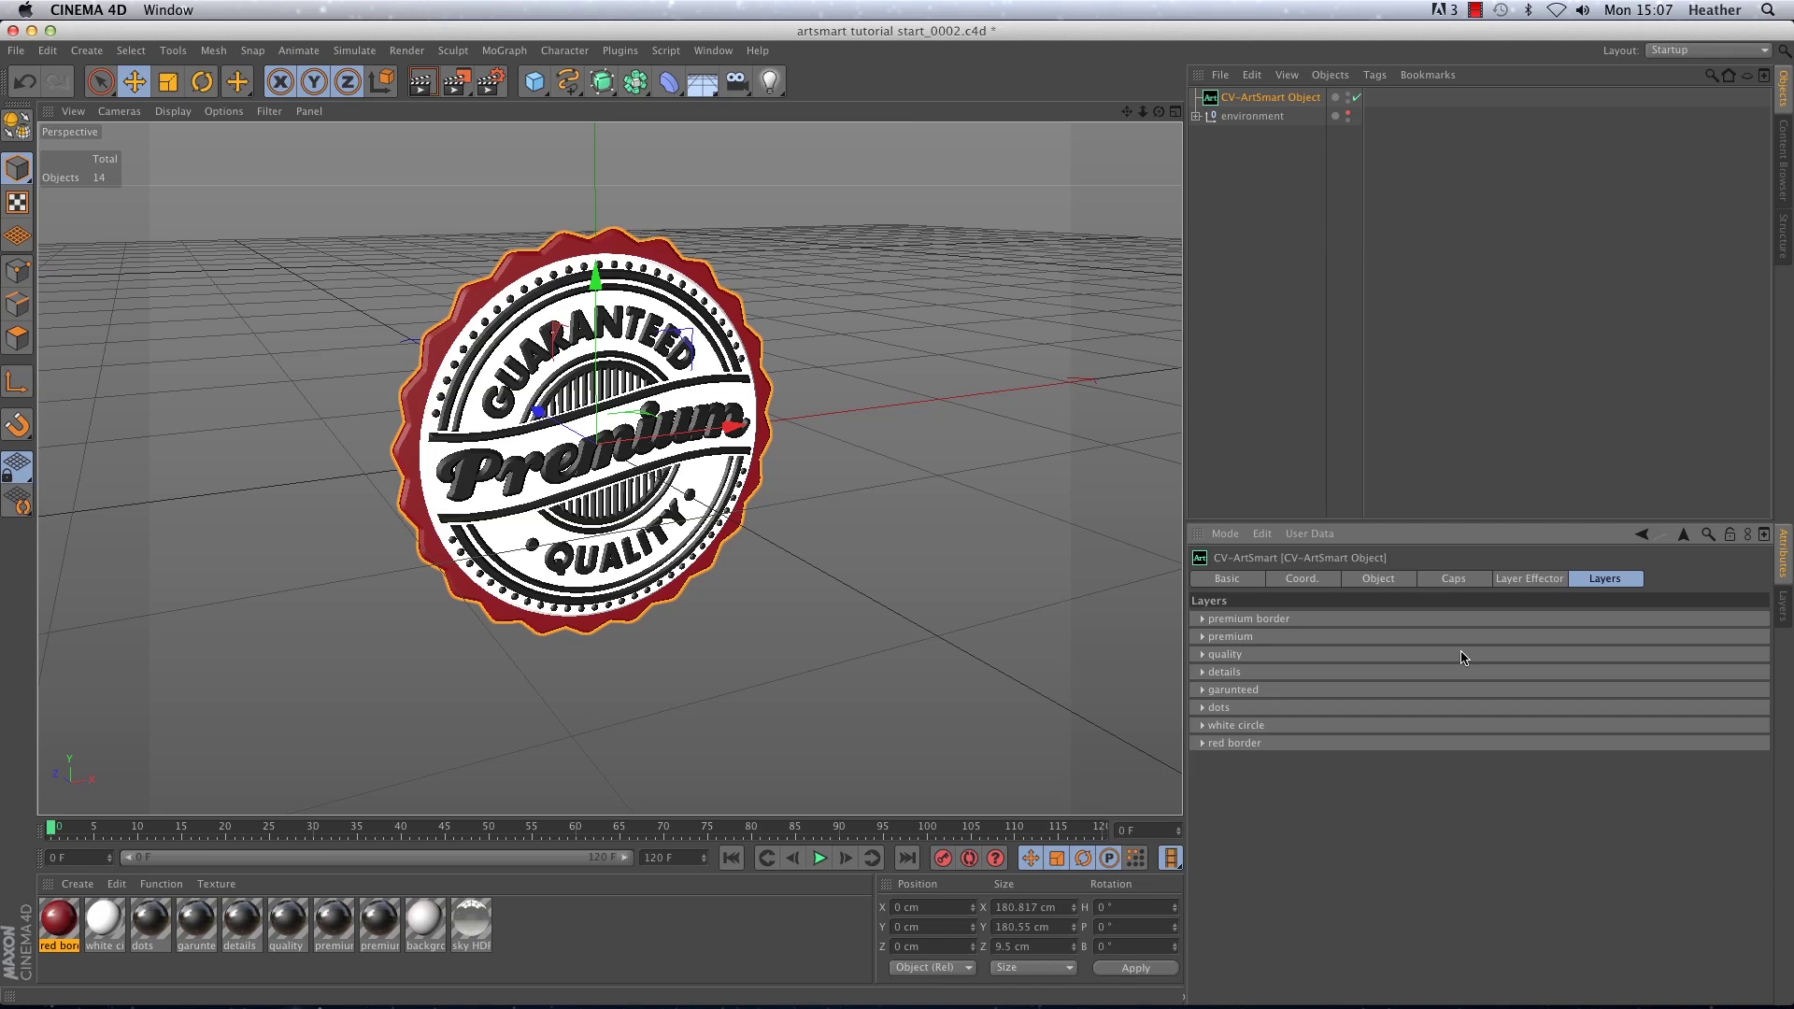
Add a Plain effector with a 300 cm P.Y offset.
left_click(504, 50)
mouse_move(588, 84)
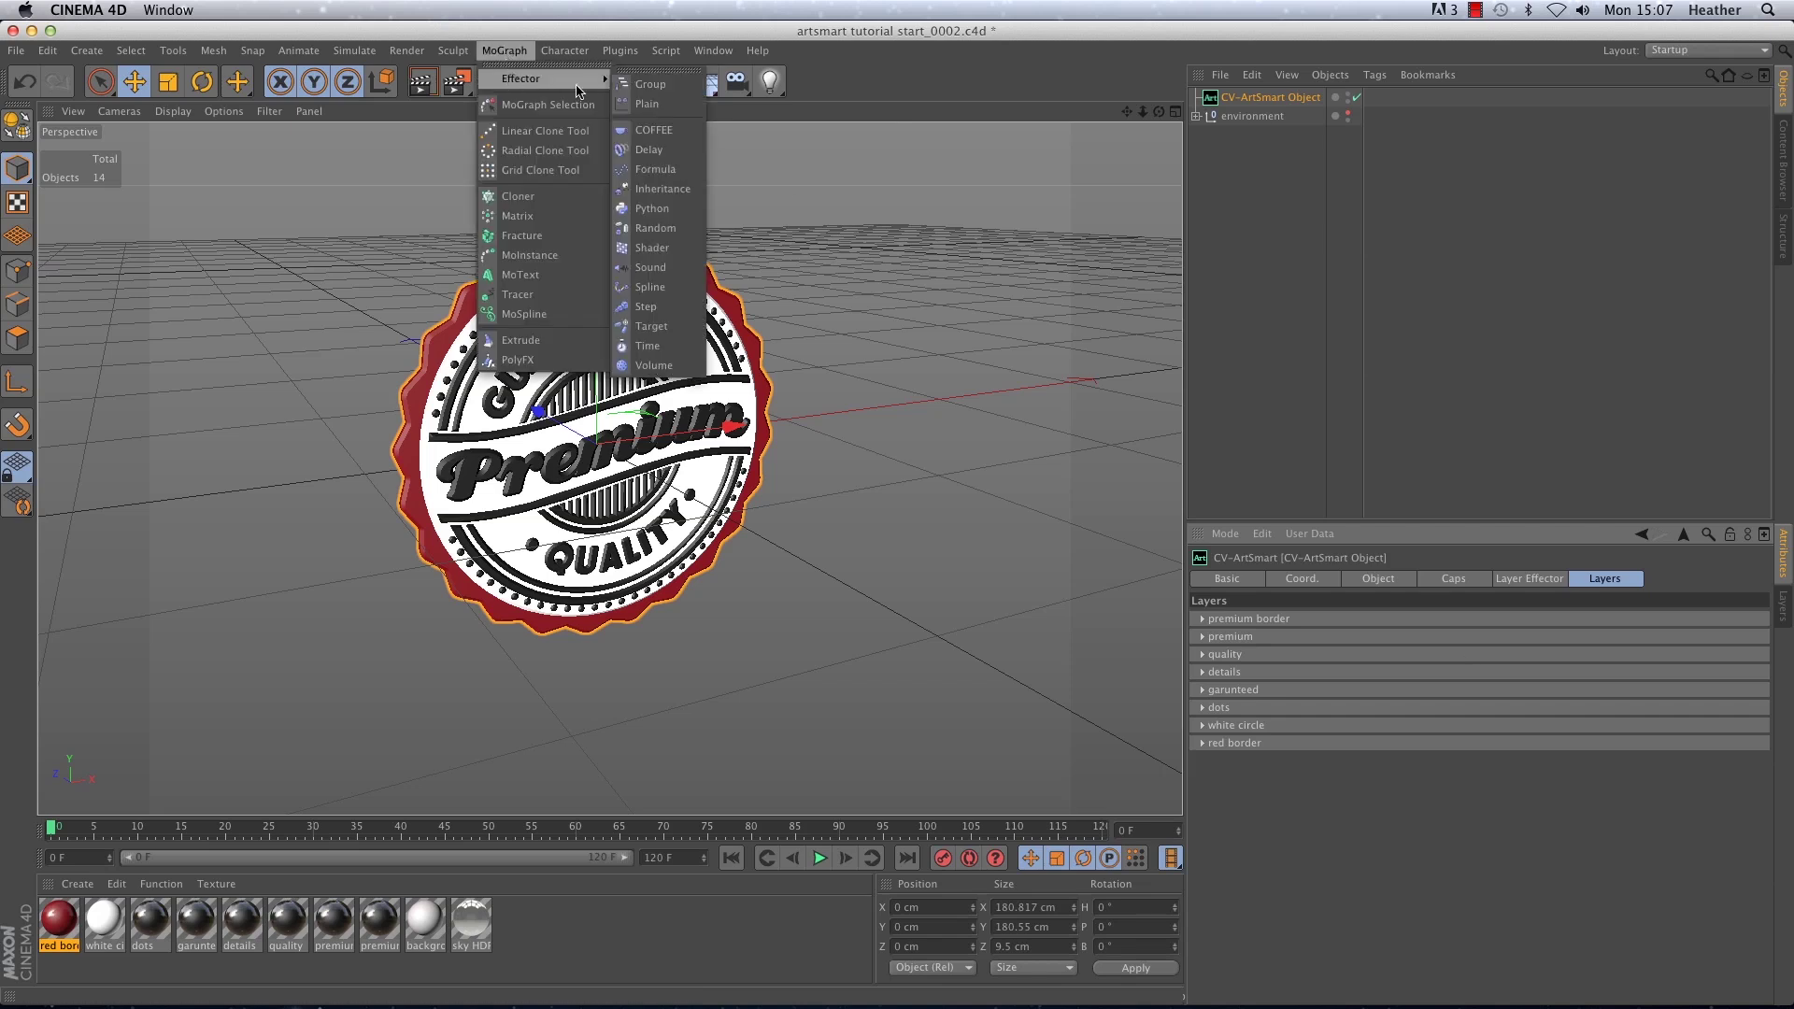
left_click(646, 104)
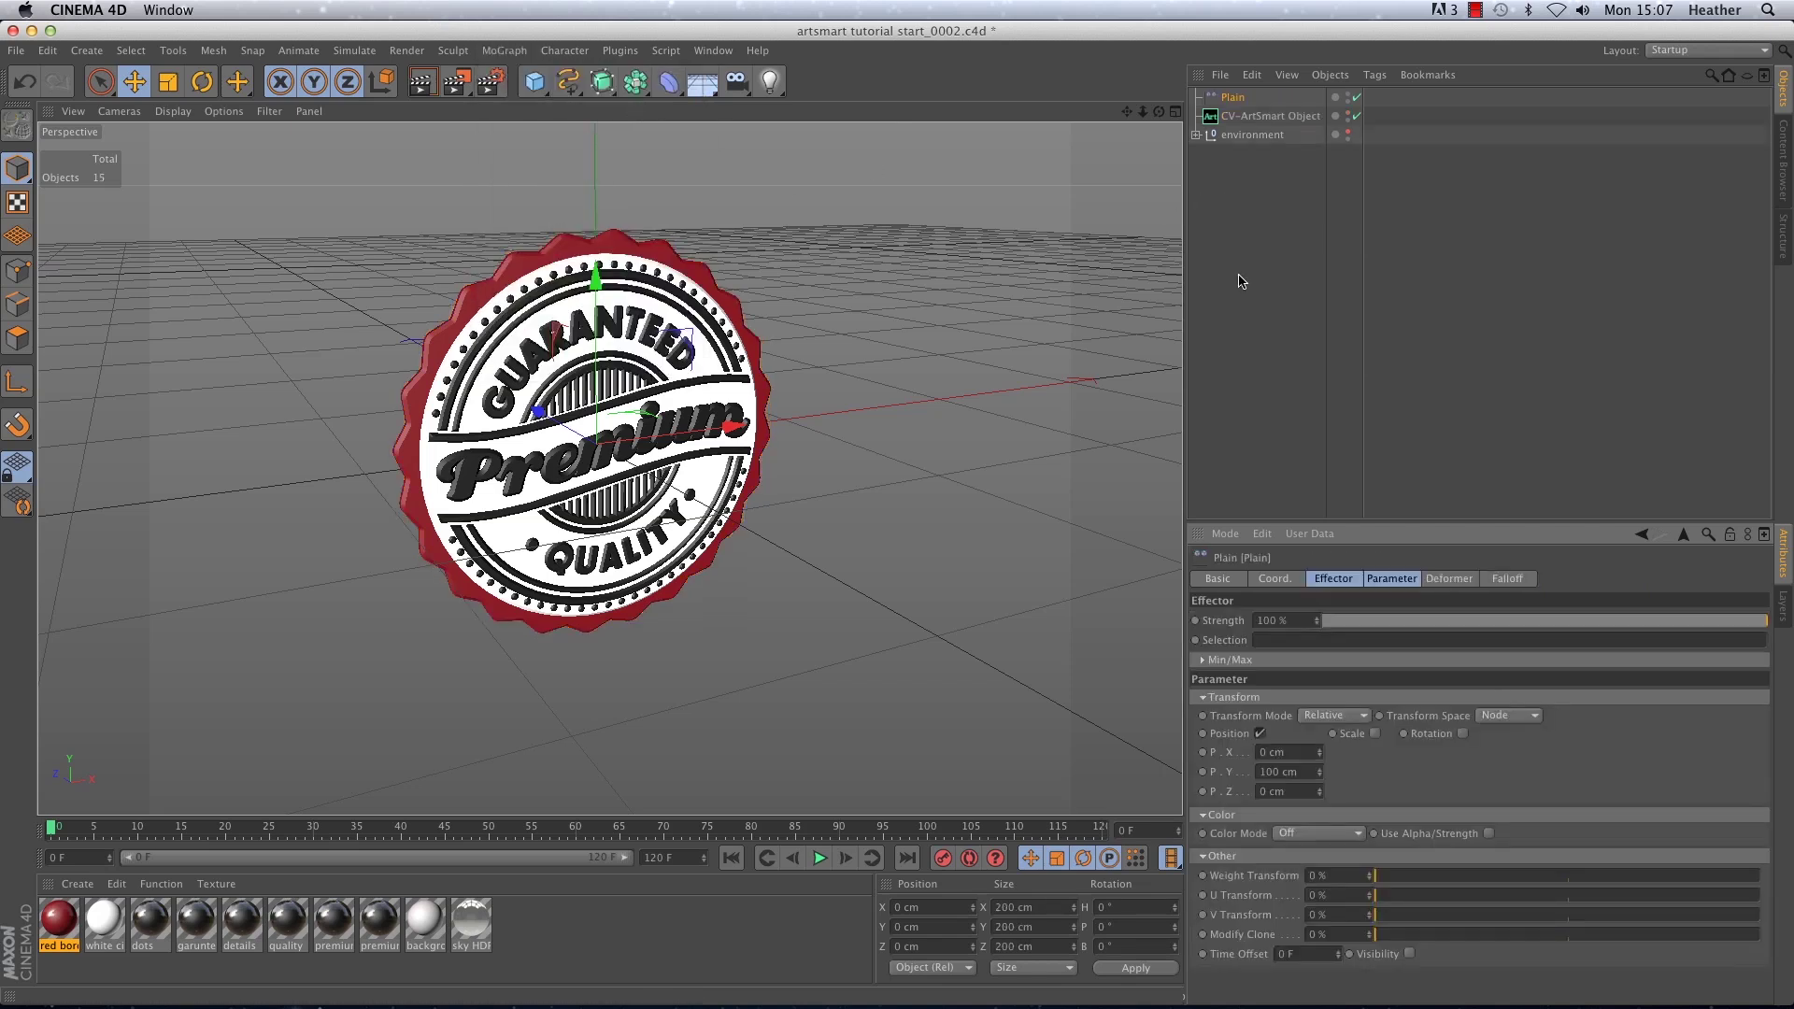
left_click(1384, 580)
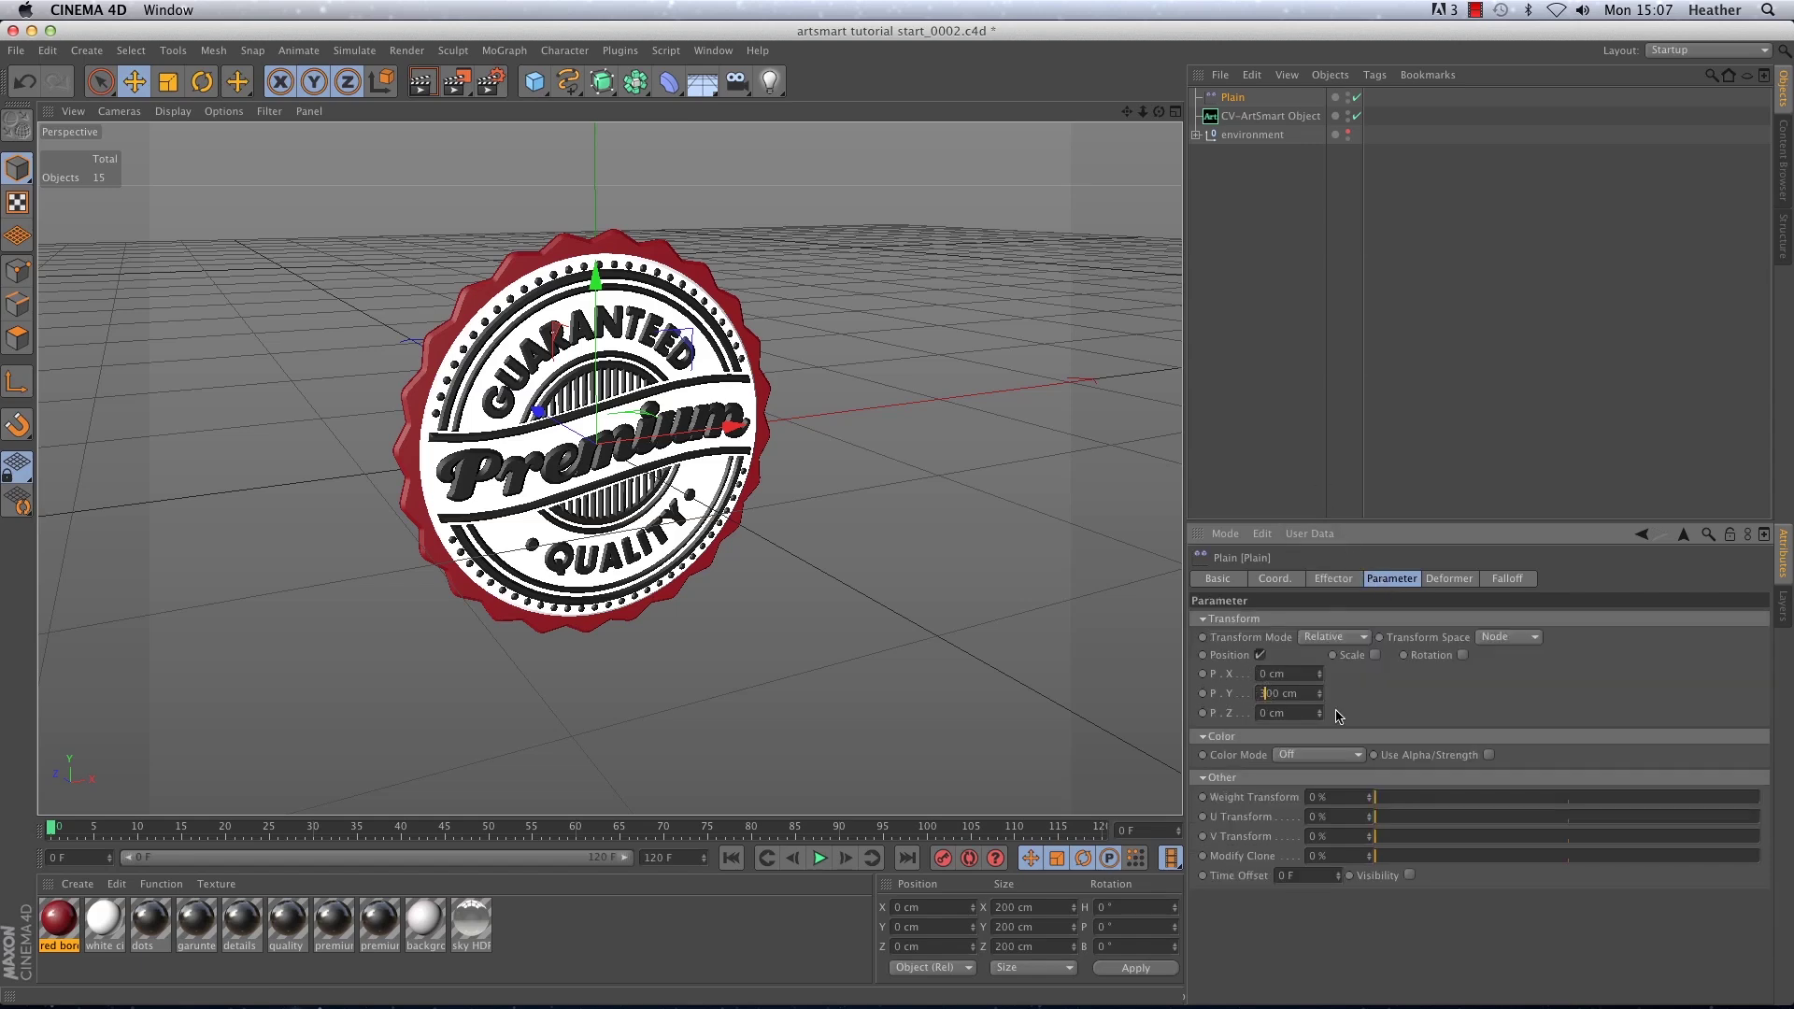
key("Return")
Give the effector a Box falloff and rename it 'Plain red border'.
left_click(1488, 583)
left_click(1299, 620)
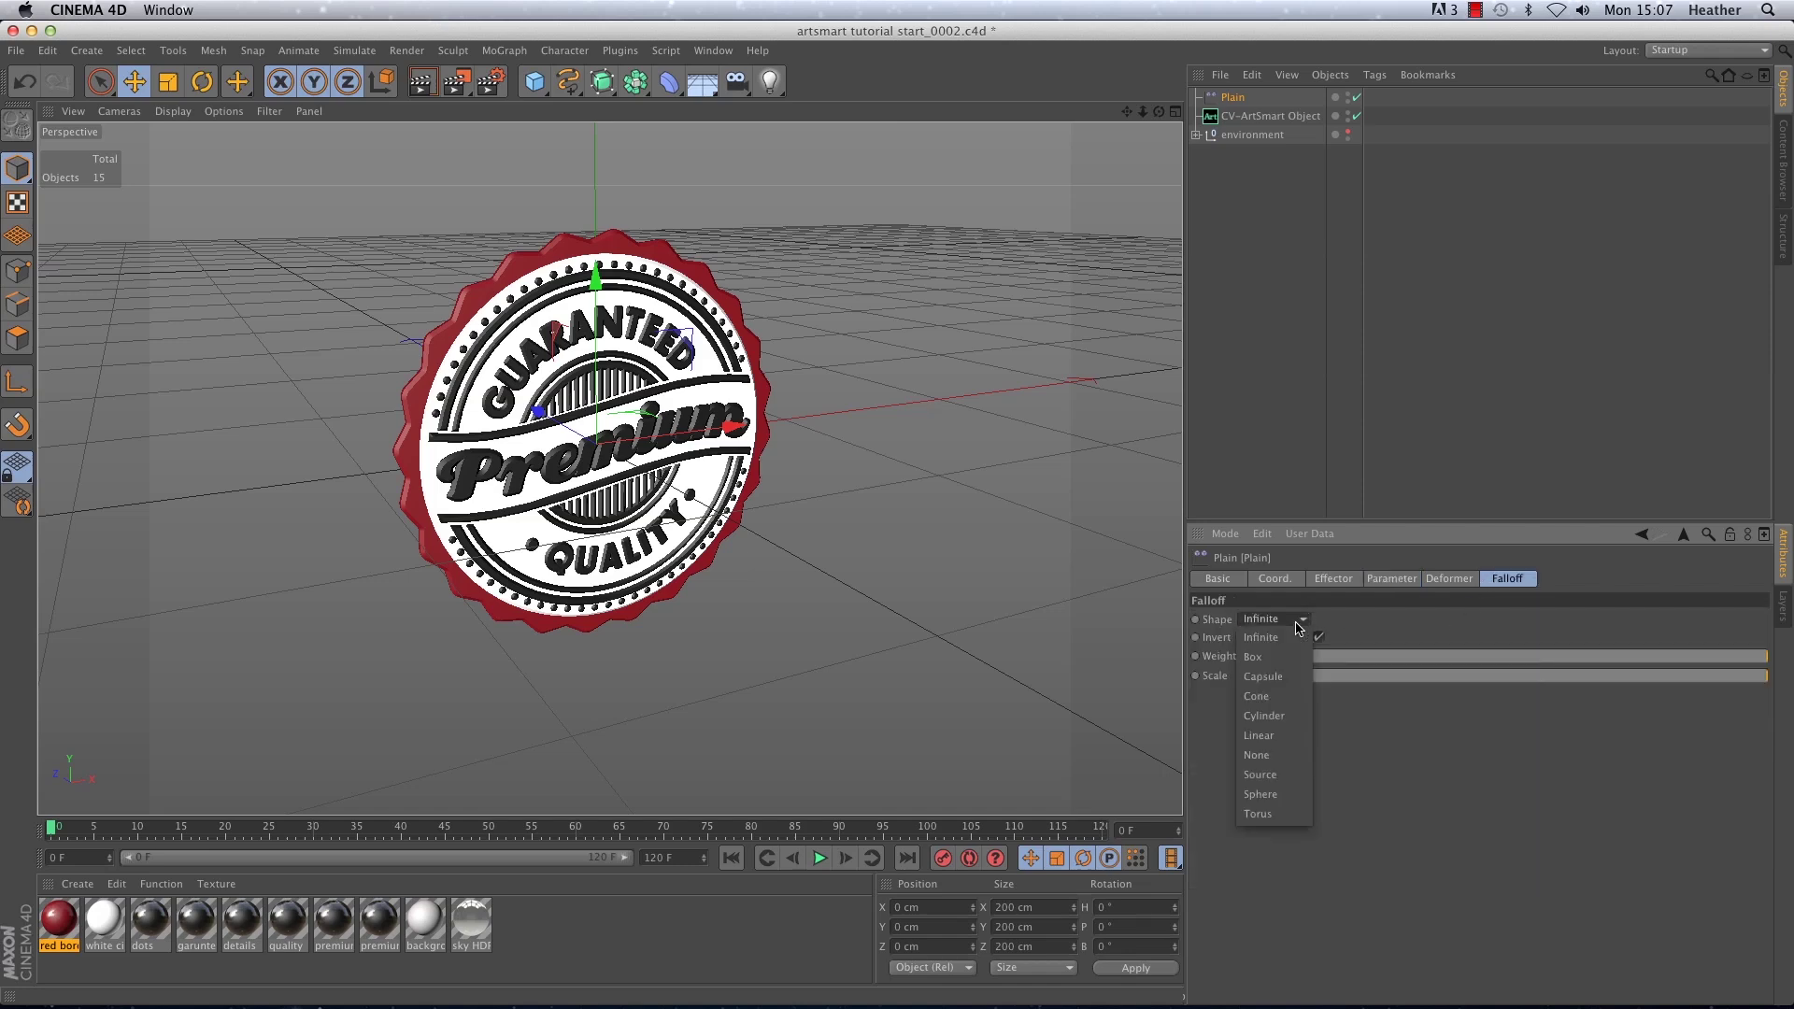
left_click(1286, 659)
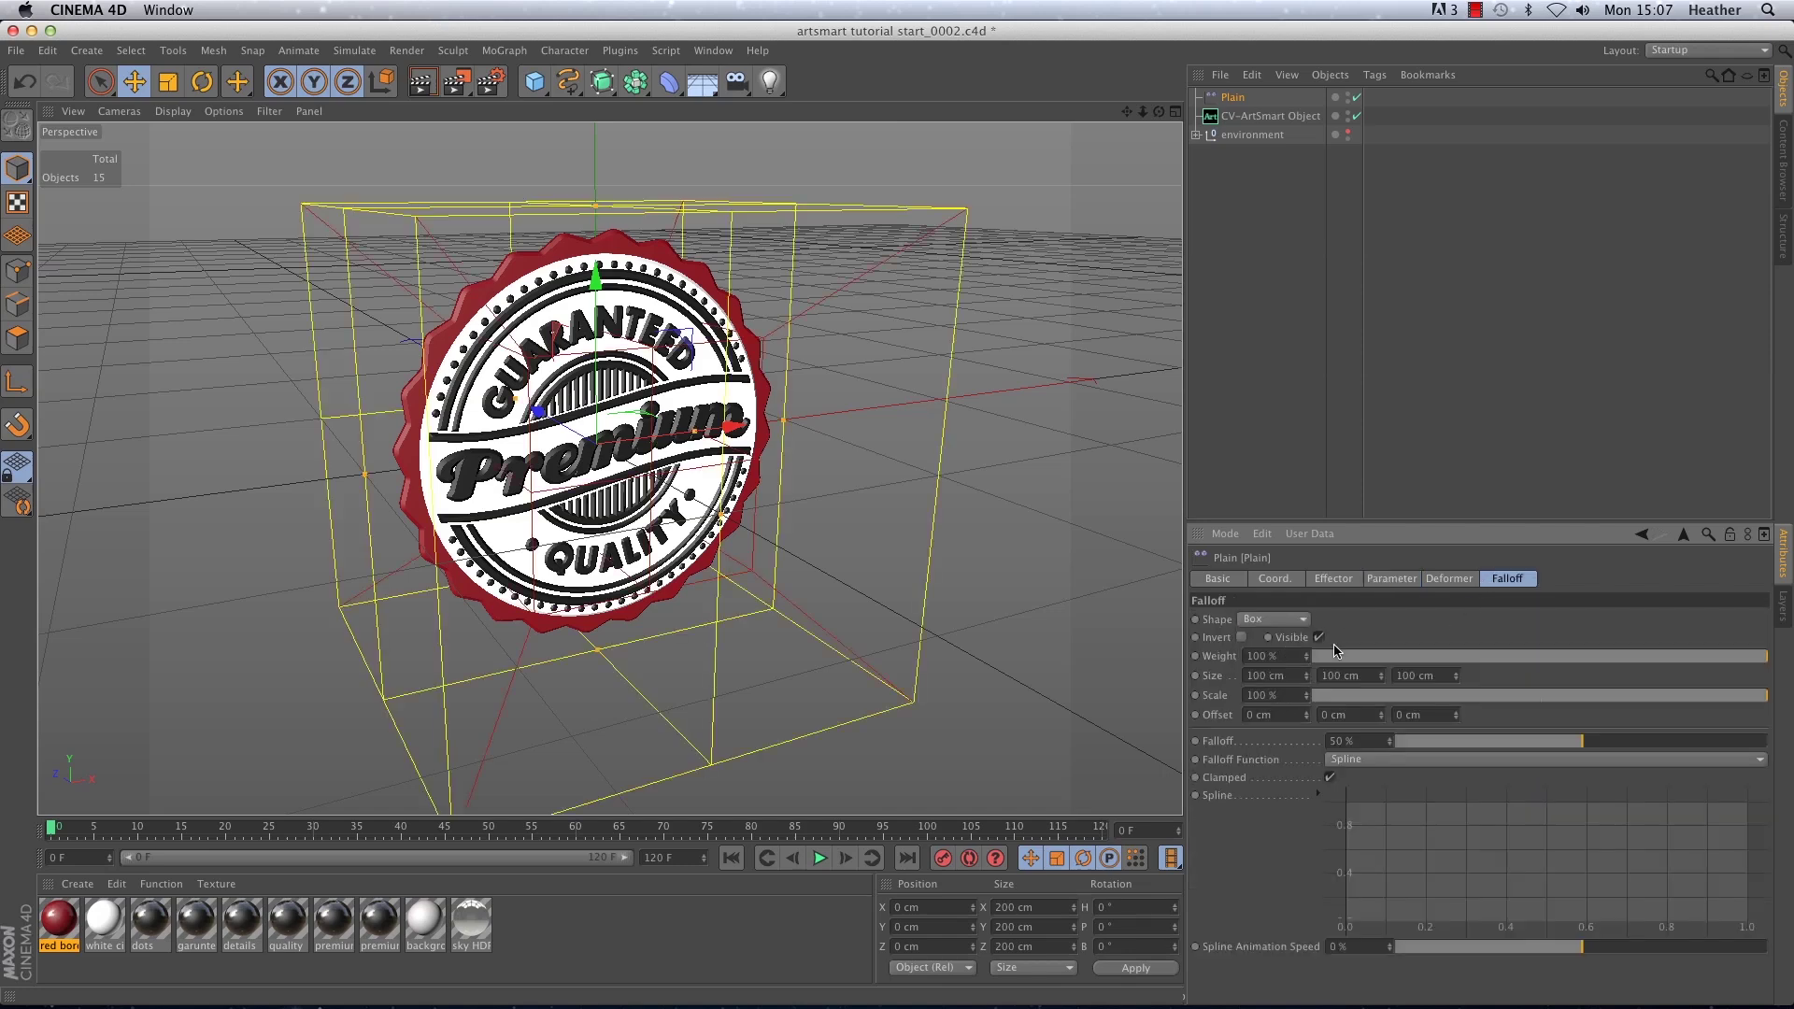
double_click(1243, 101)
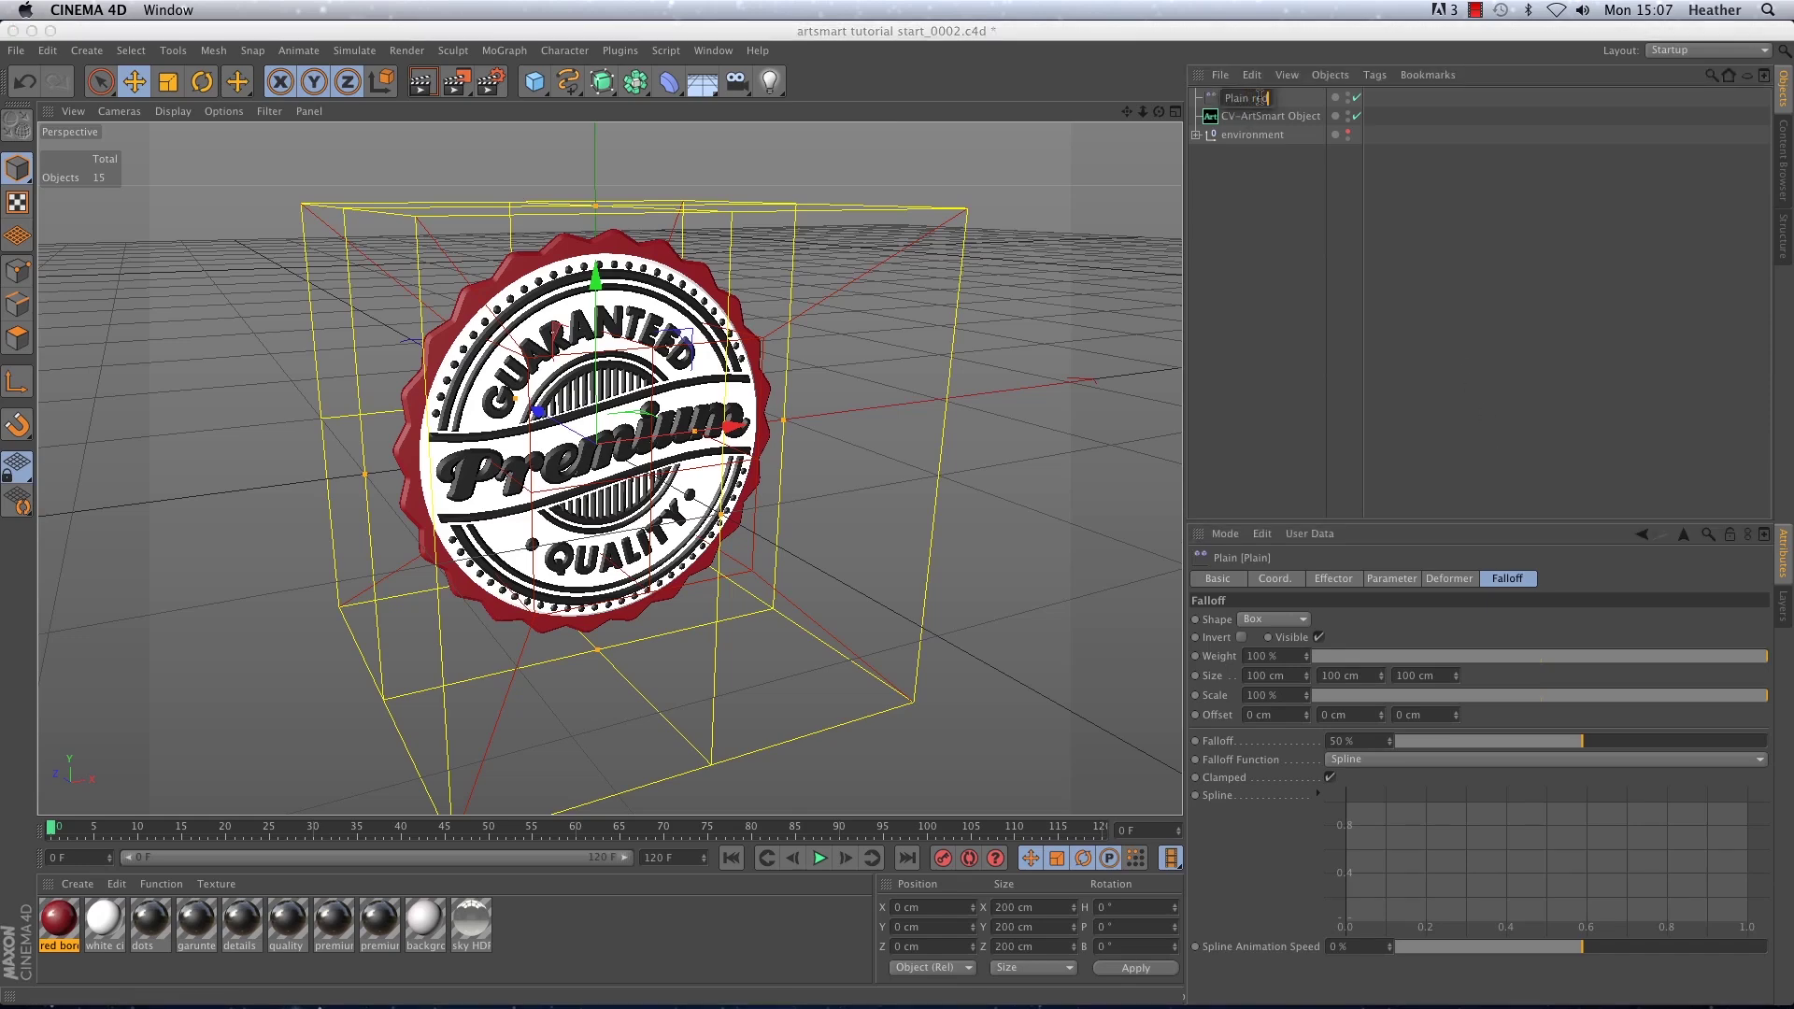
type("rder")
left_click(1250, 187)
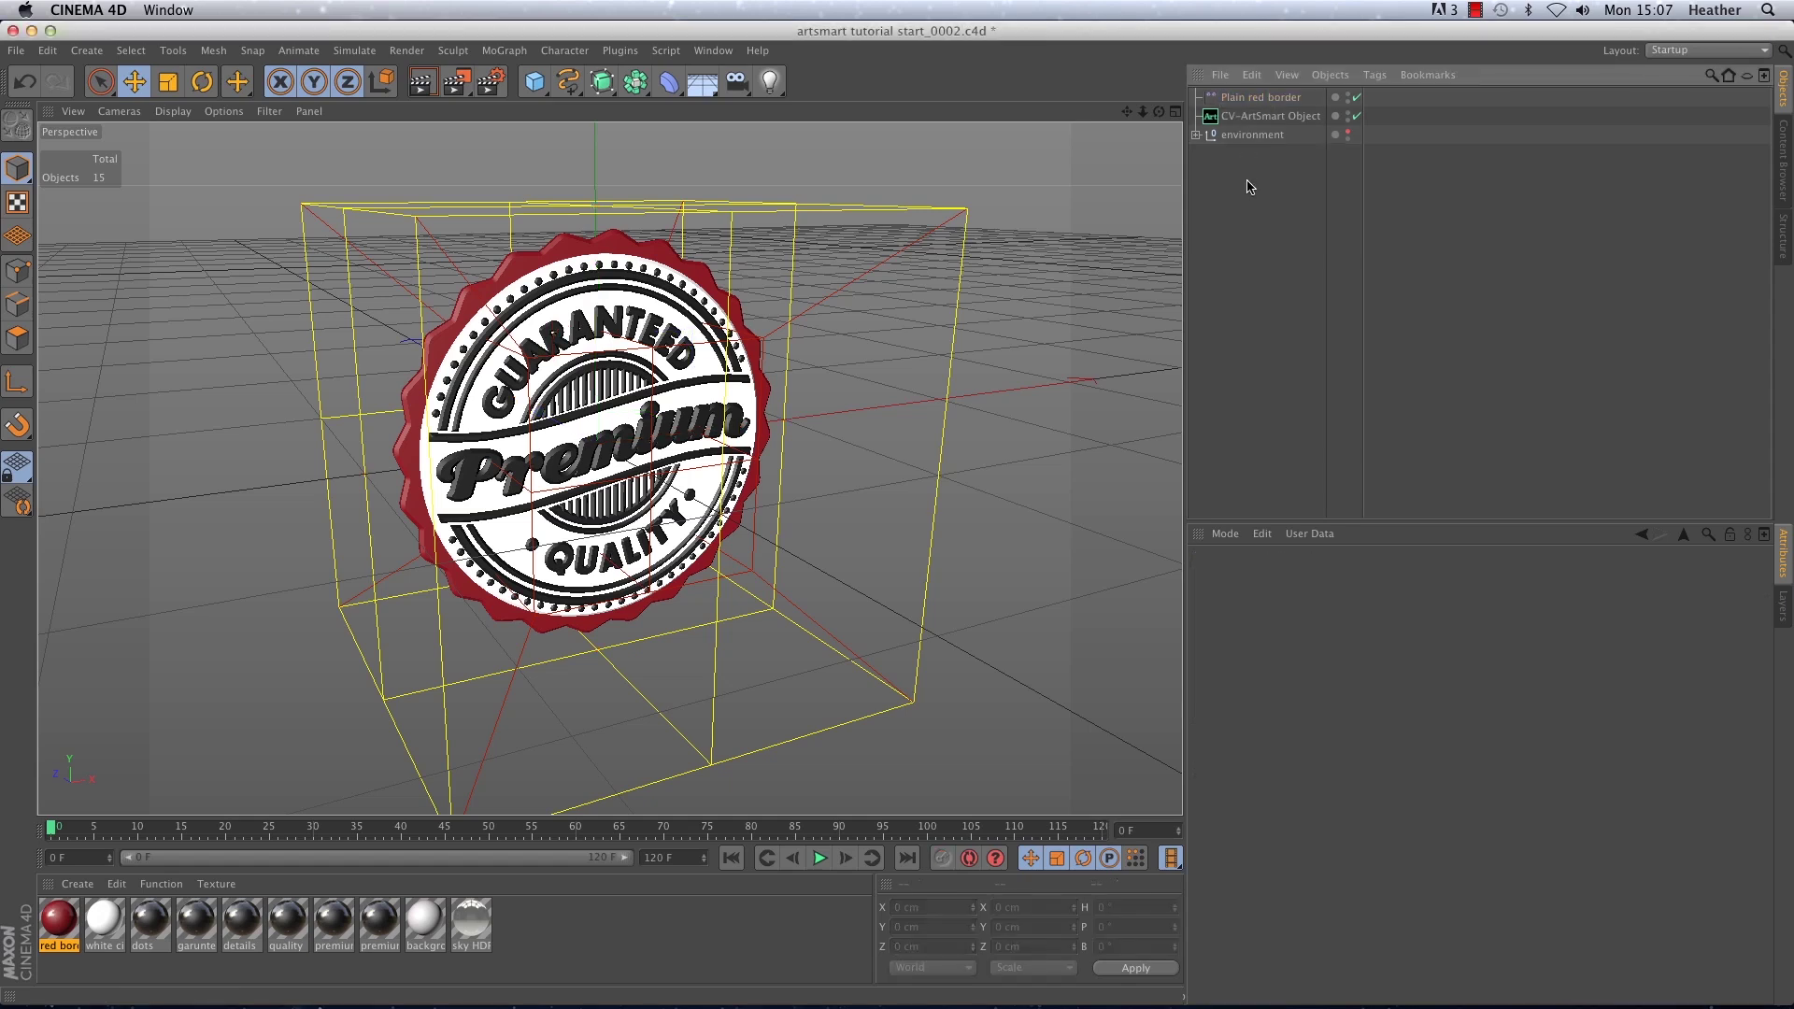
left_click(1268, 116)
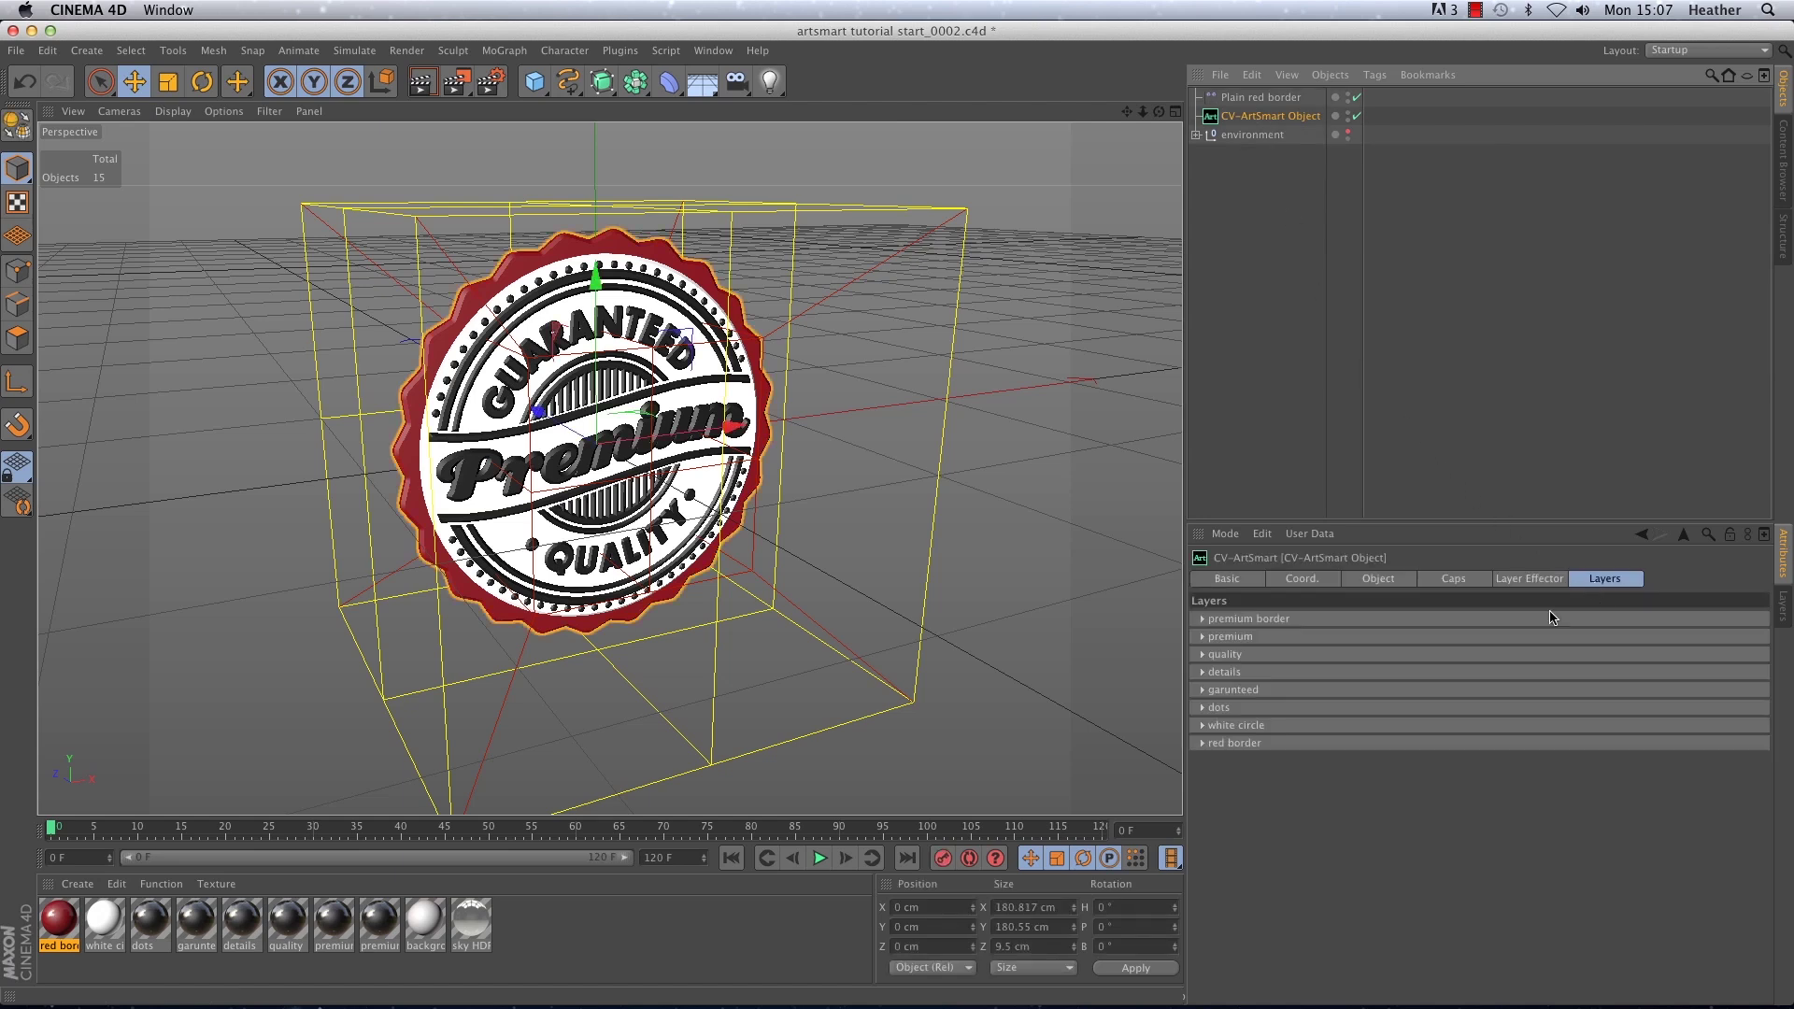
Add Plain red border to the red border layer's effectors and orbit to a front view.
left_click(1226, 745)
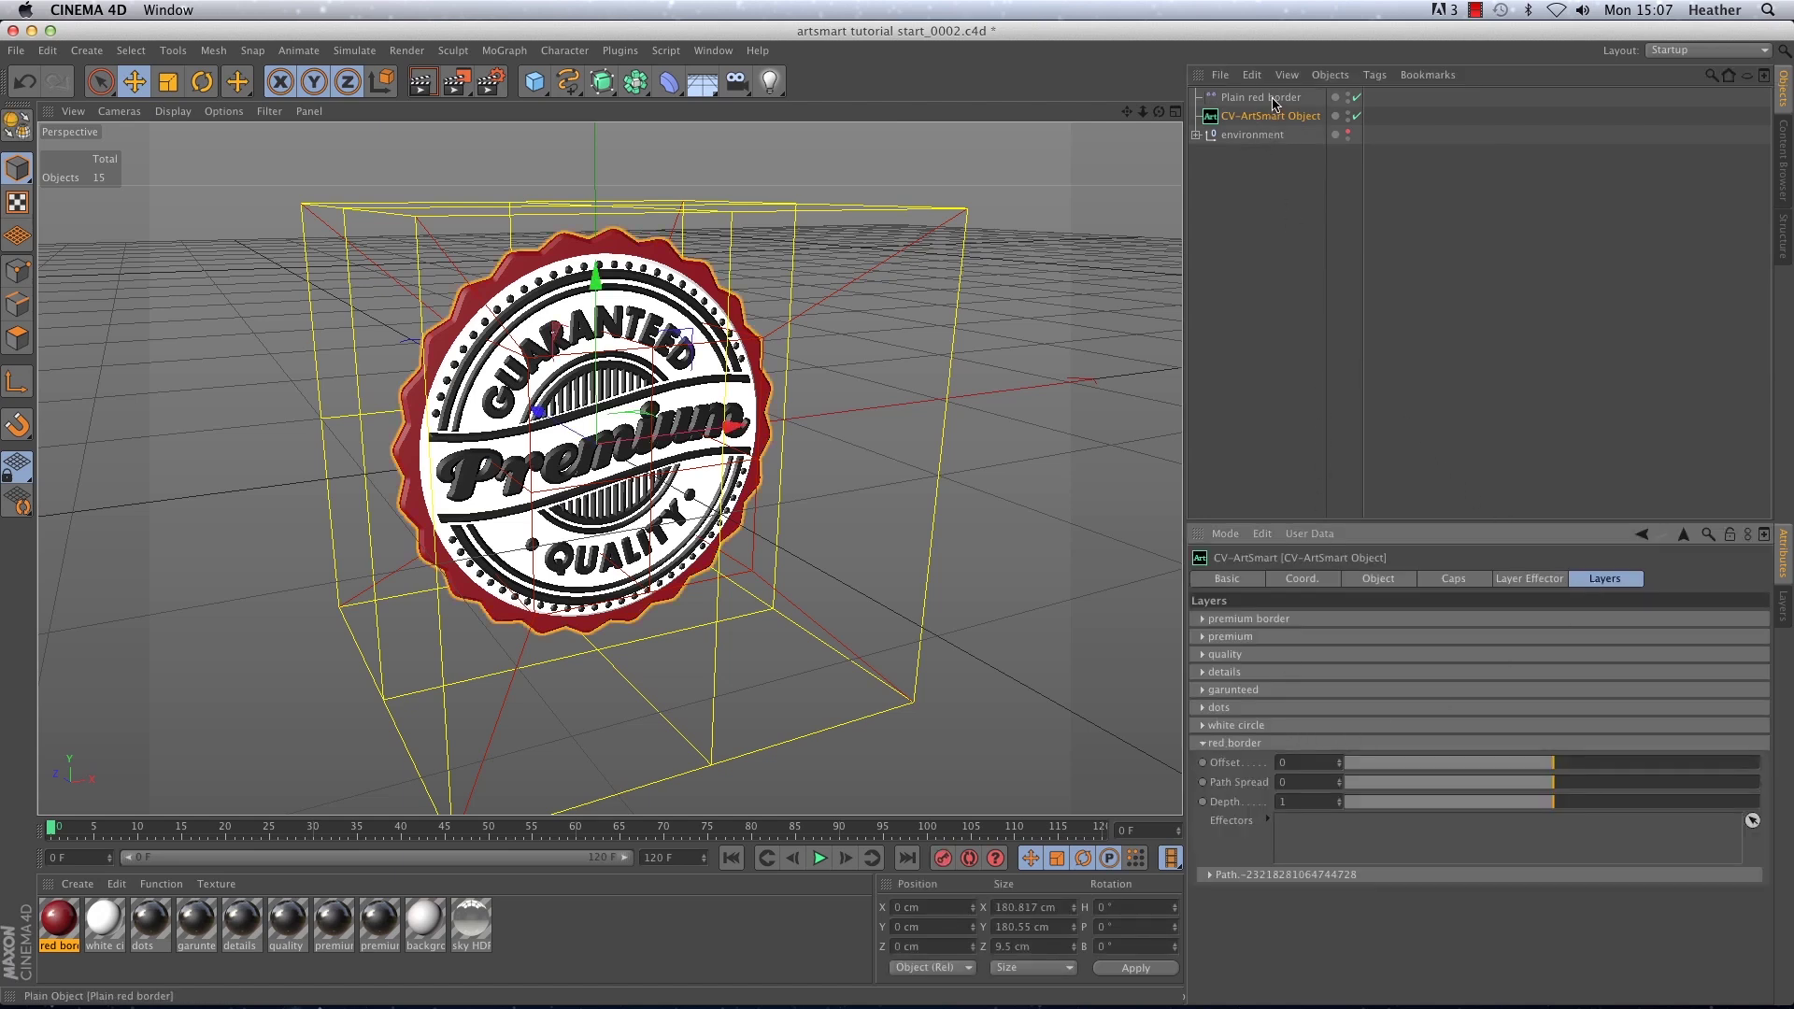
left_click_drag(1270, 99, 1336, 840)
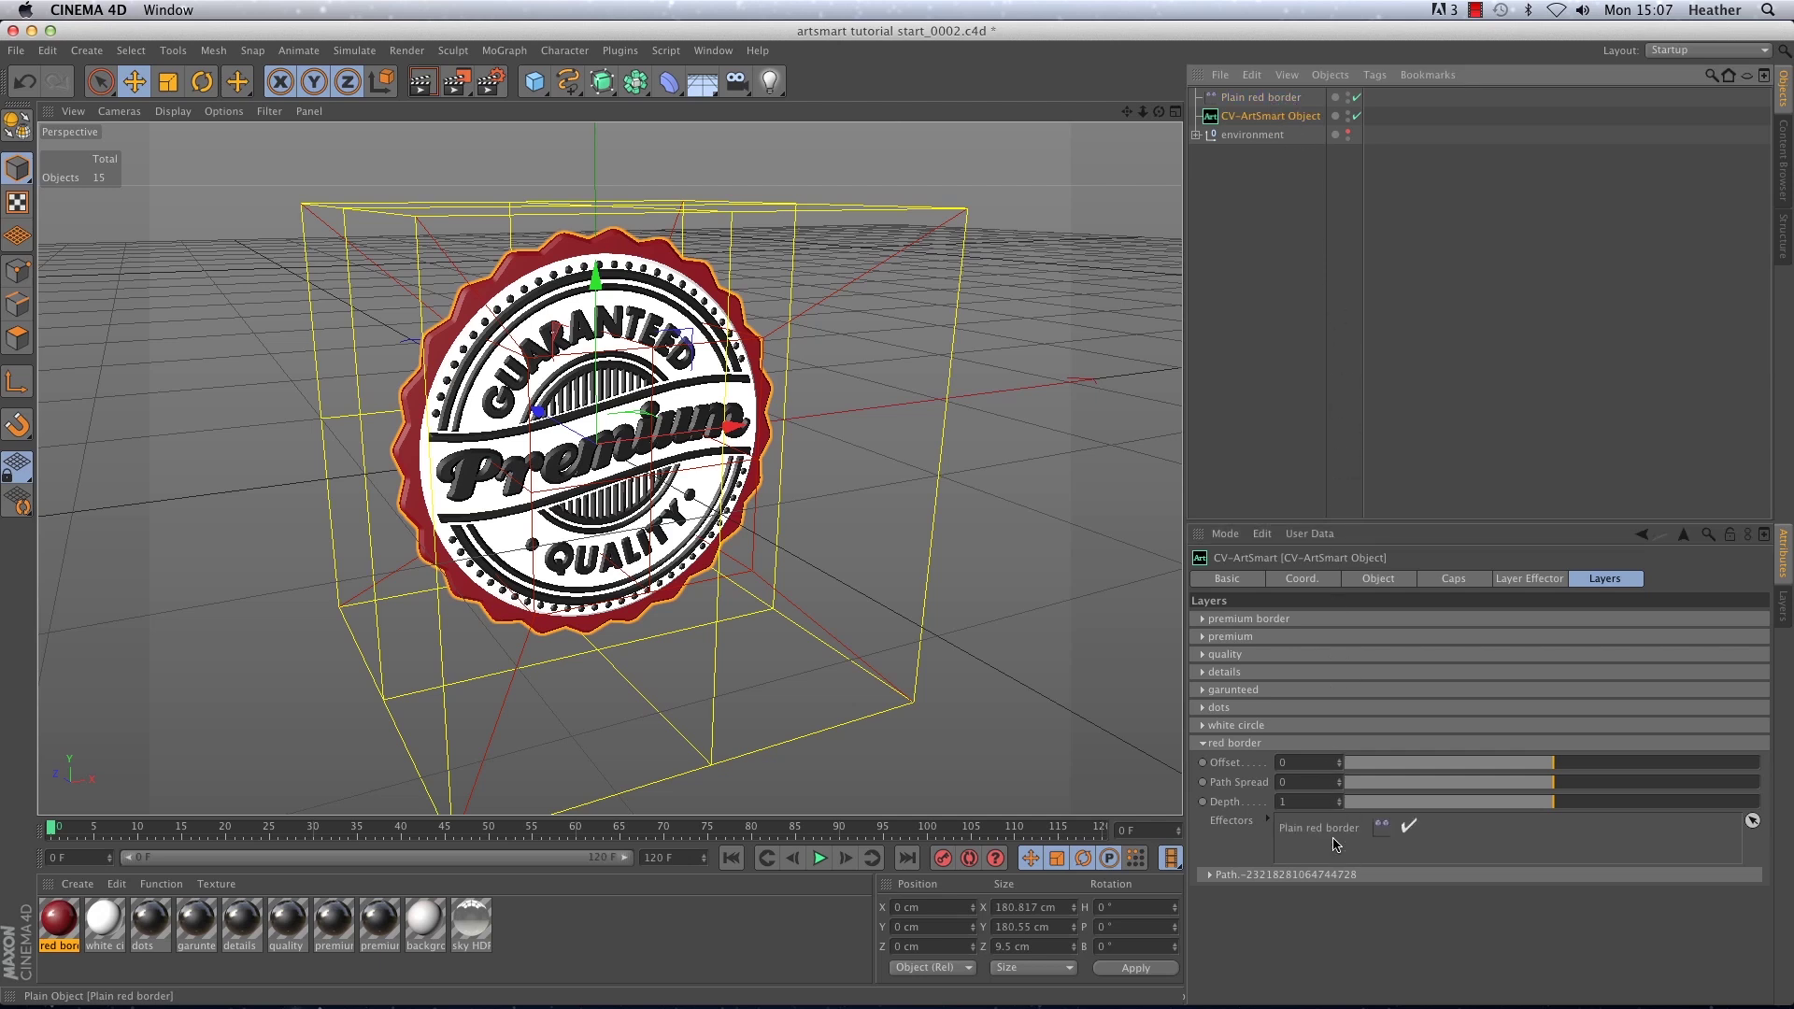
left_click(1260, 745)
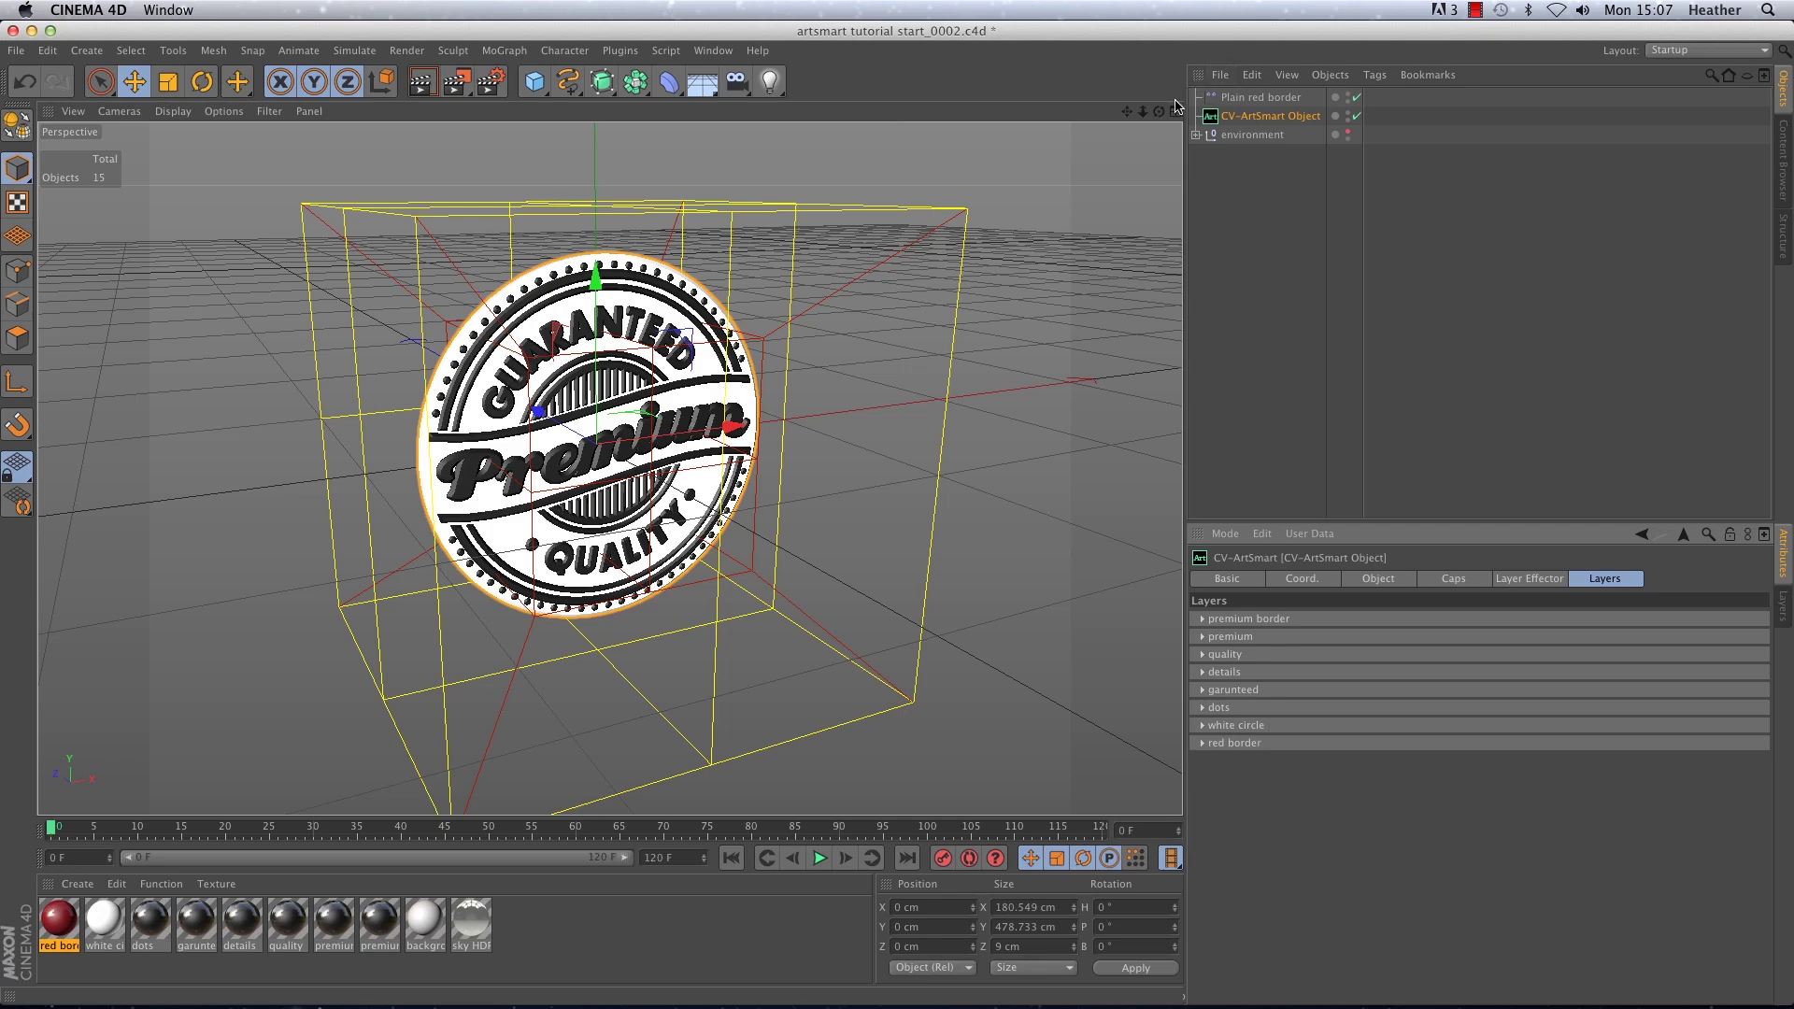
mouse_move(1158, 111)
left_mouse_down()
mouse_move(1119, 114)
mouse_move(1163, 114)
left_mouse_up()
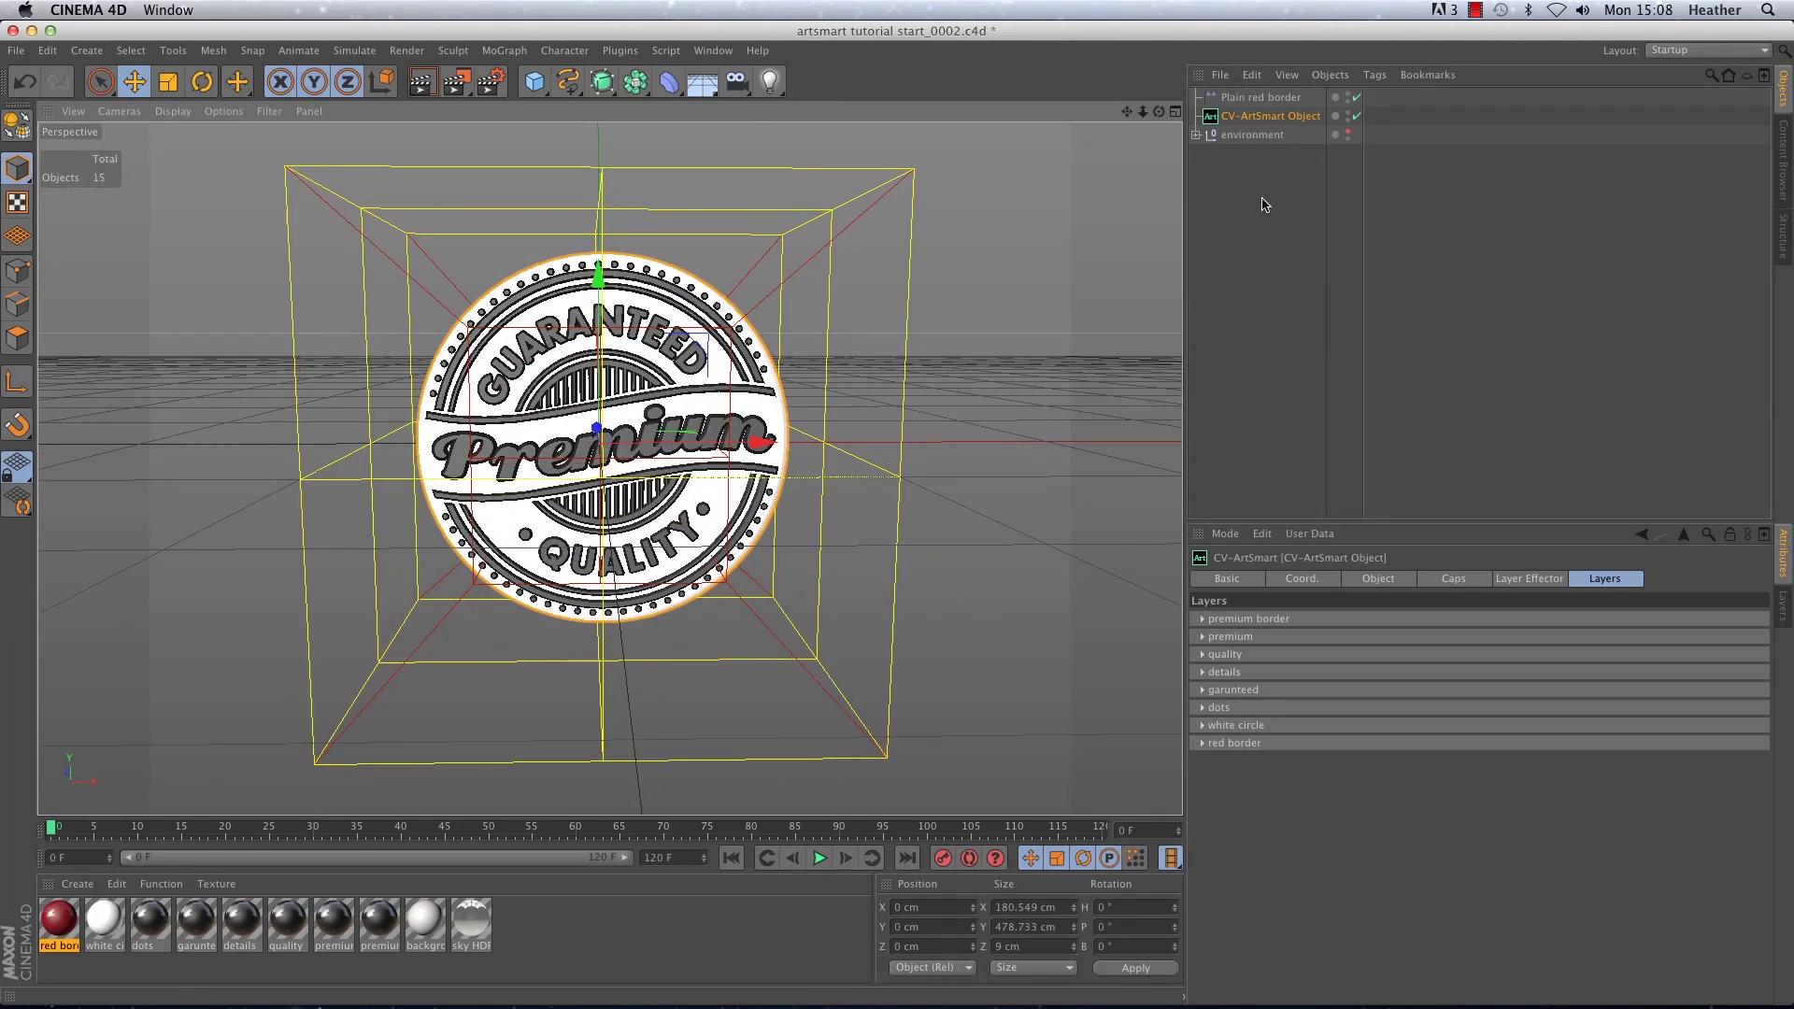
Keyframe Plain red border's P.Y at 0 cm on frame 0 and -200 cm on frame 25.
left_click(1281, 98)
left_click(1271, 581)
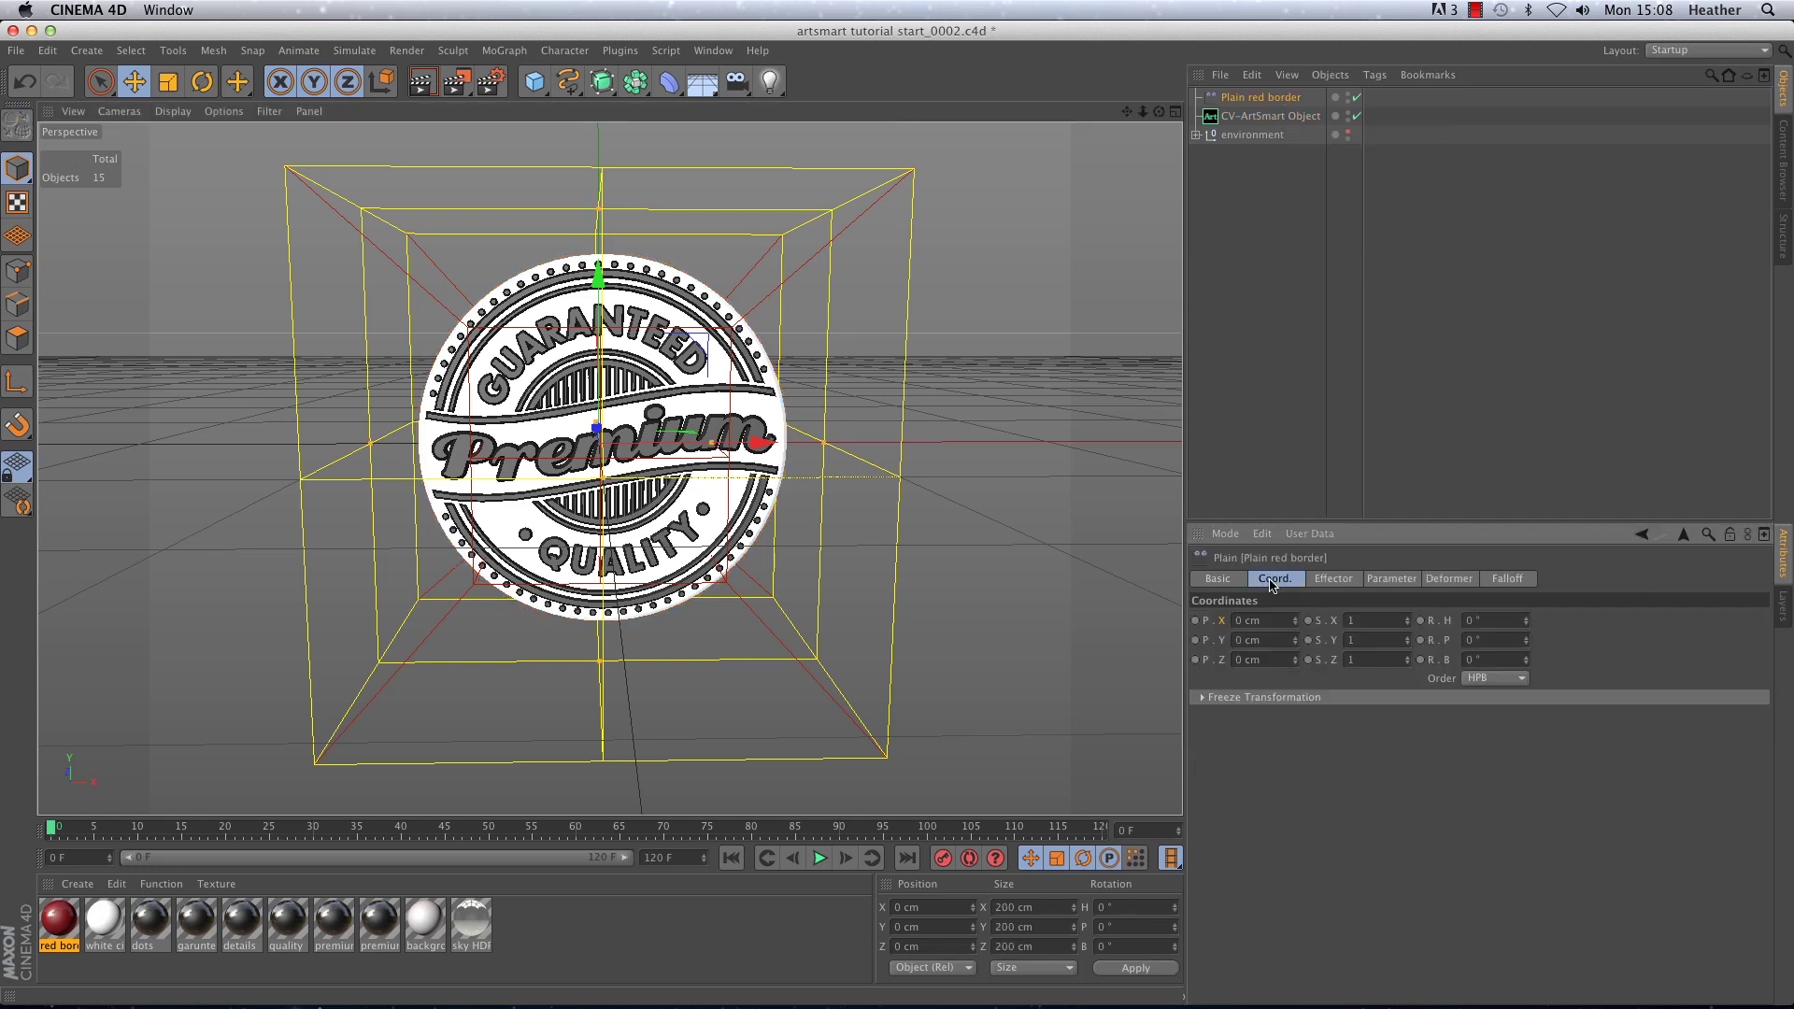
left_click(1195, 639)
left_click_drag(53, 833, 269, 831)
type("-20")
left_click(1196, 641)
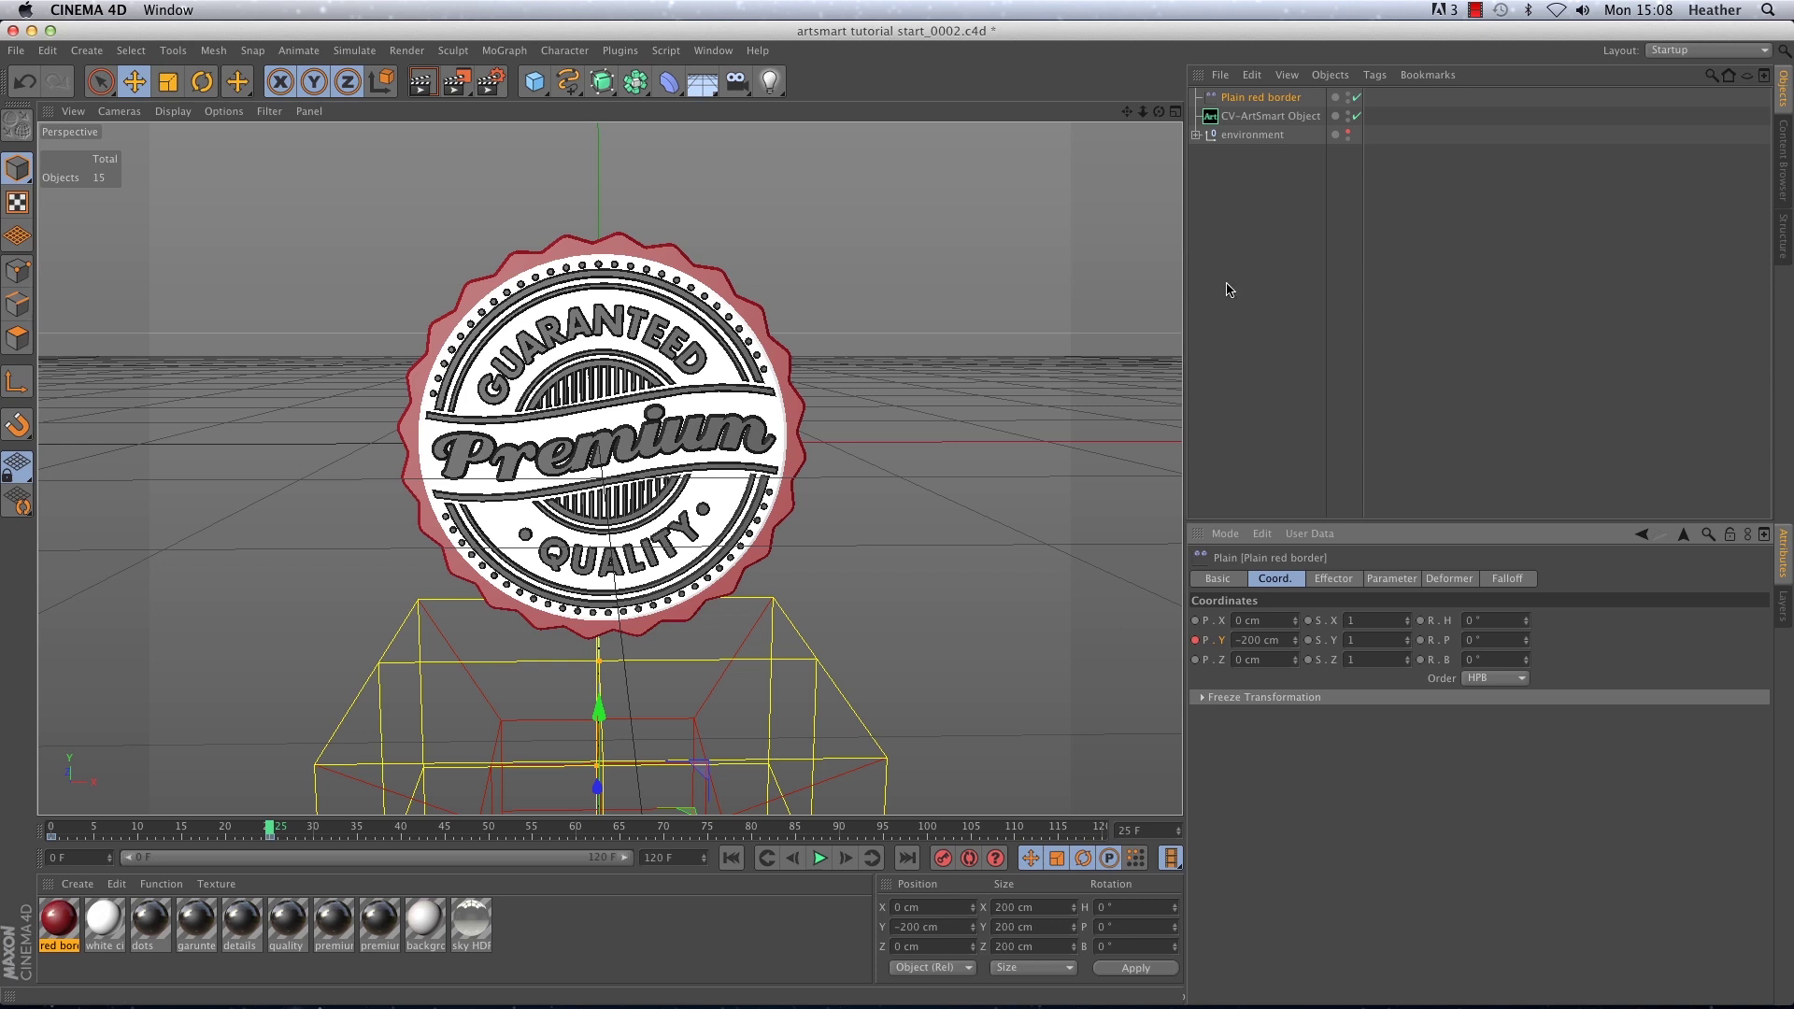
Duplicate the effector as 'Plain white circle' and assign it to the white circle layer.
left_click_drag(1260, 101, 1270, 117, "ctrl")
double_click(1276, 117)
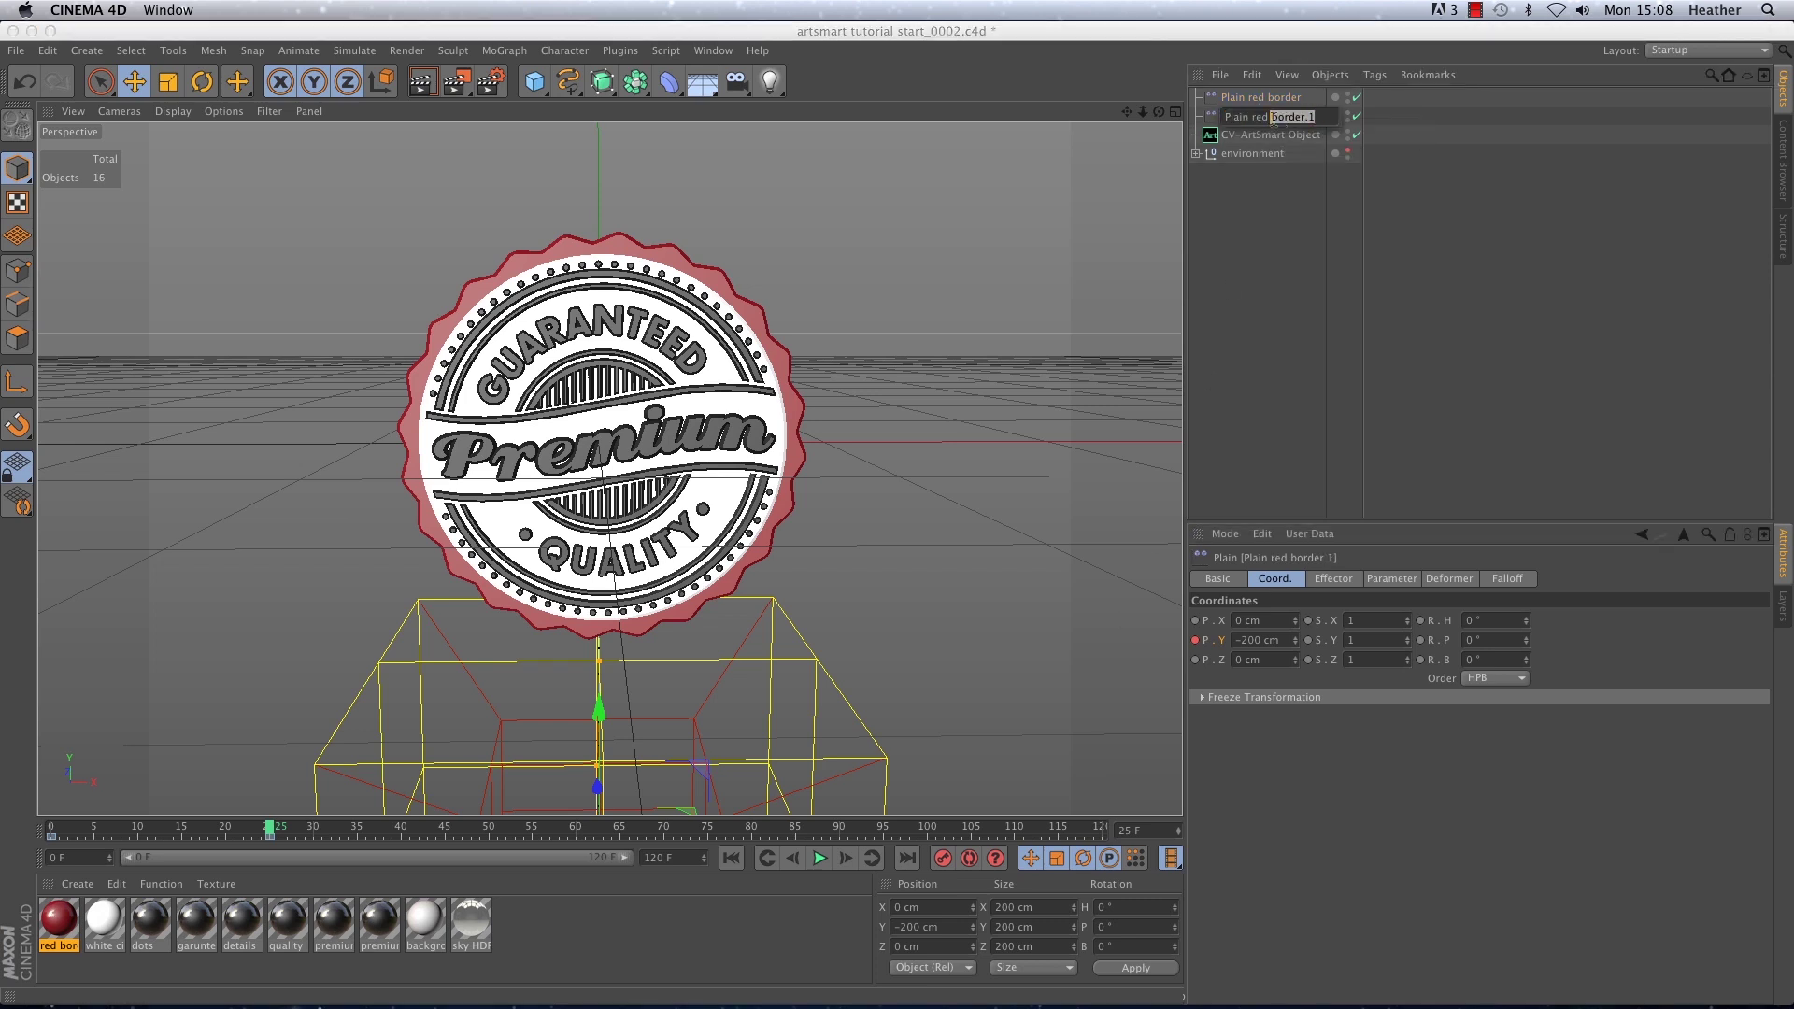
key("BackSpace")
left_click(1265, 192)
left_click(1267, 135)
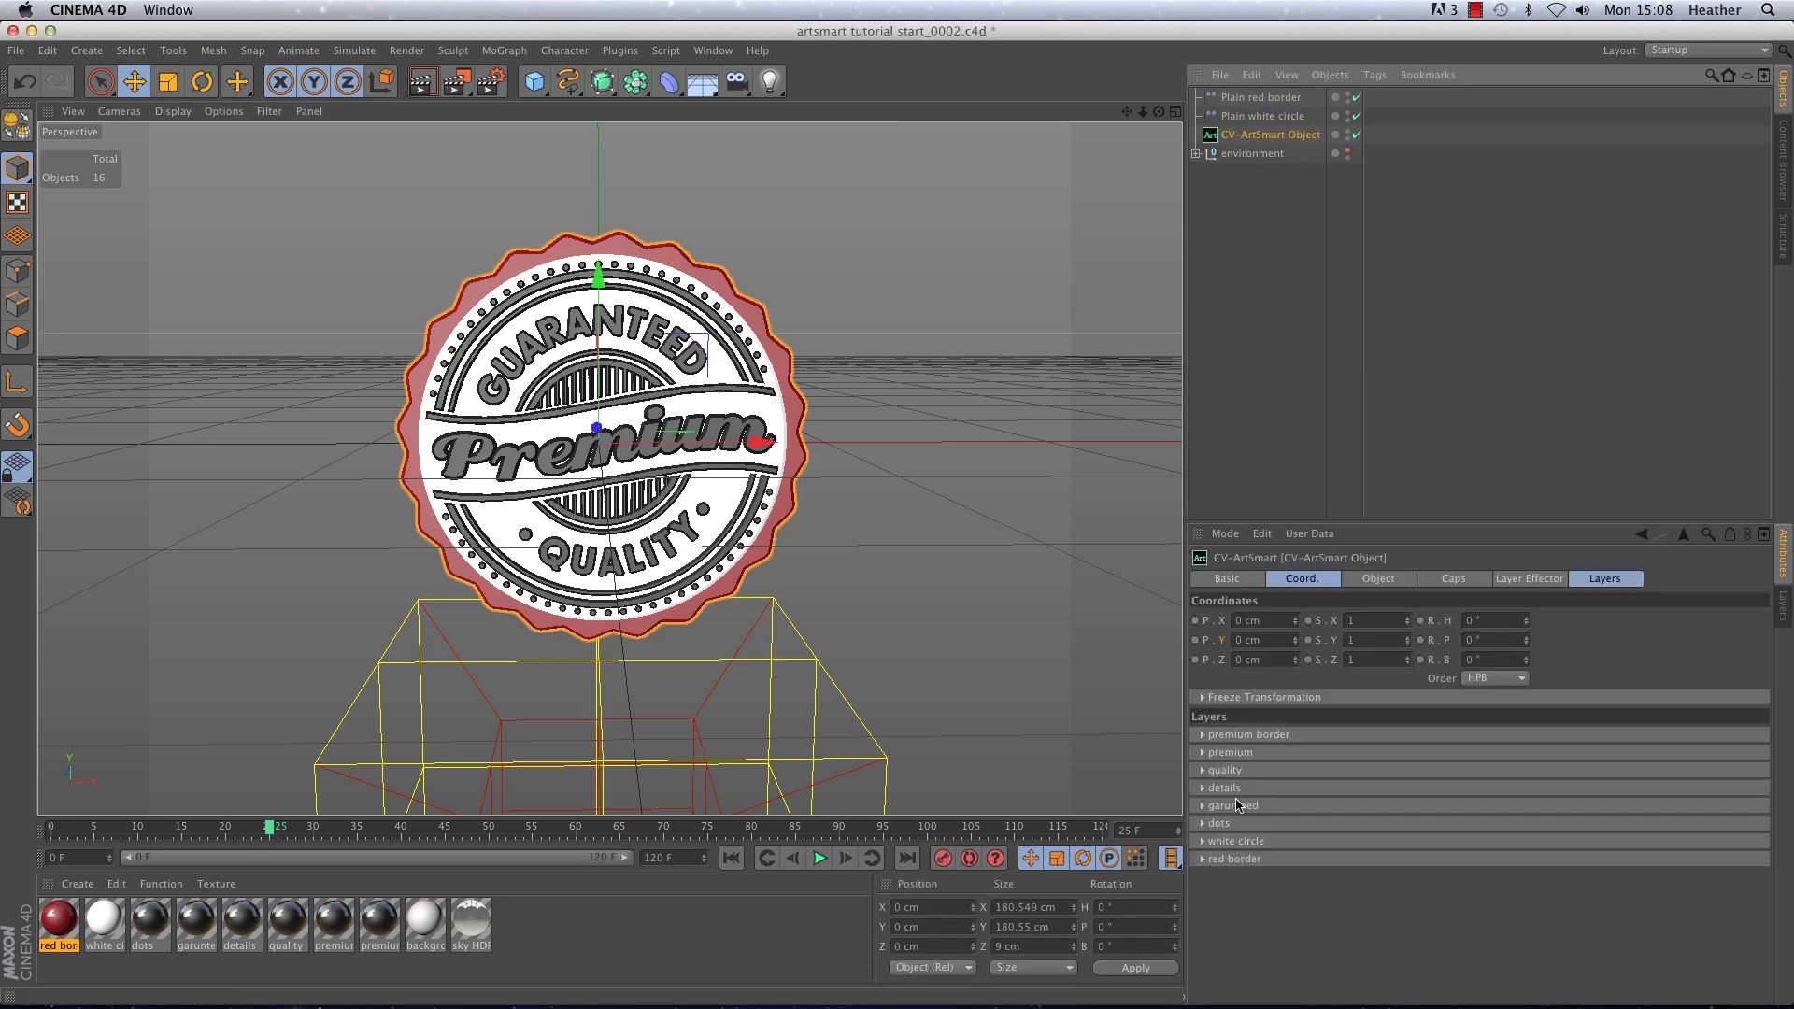
left_click(1214, 841)
left_click_drag(1257, 116, 1342, 927)
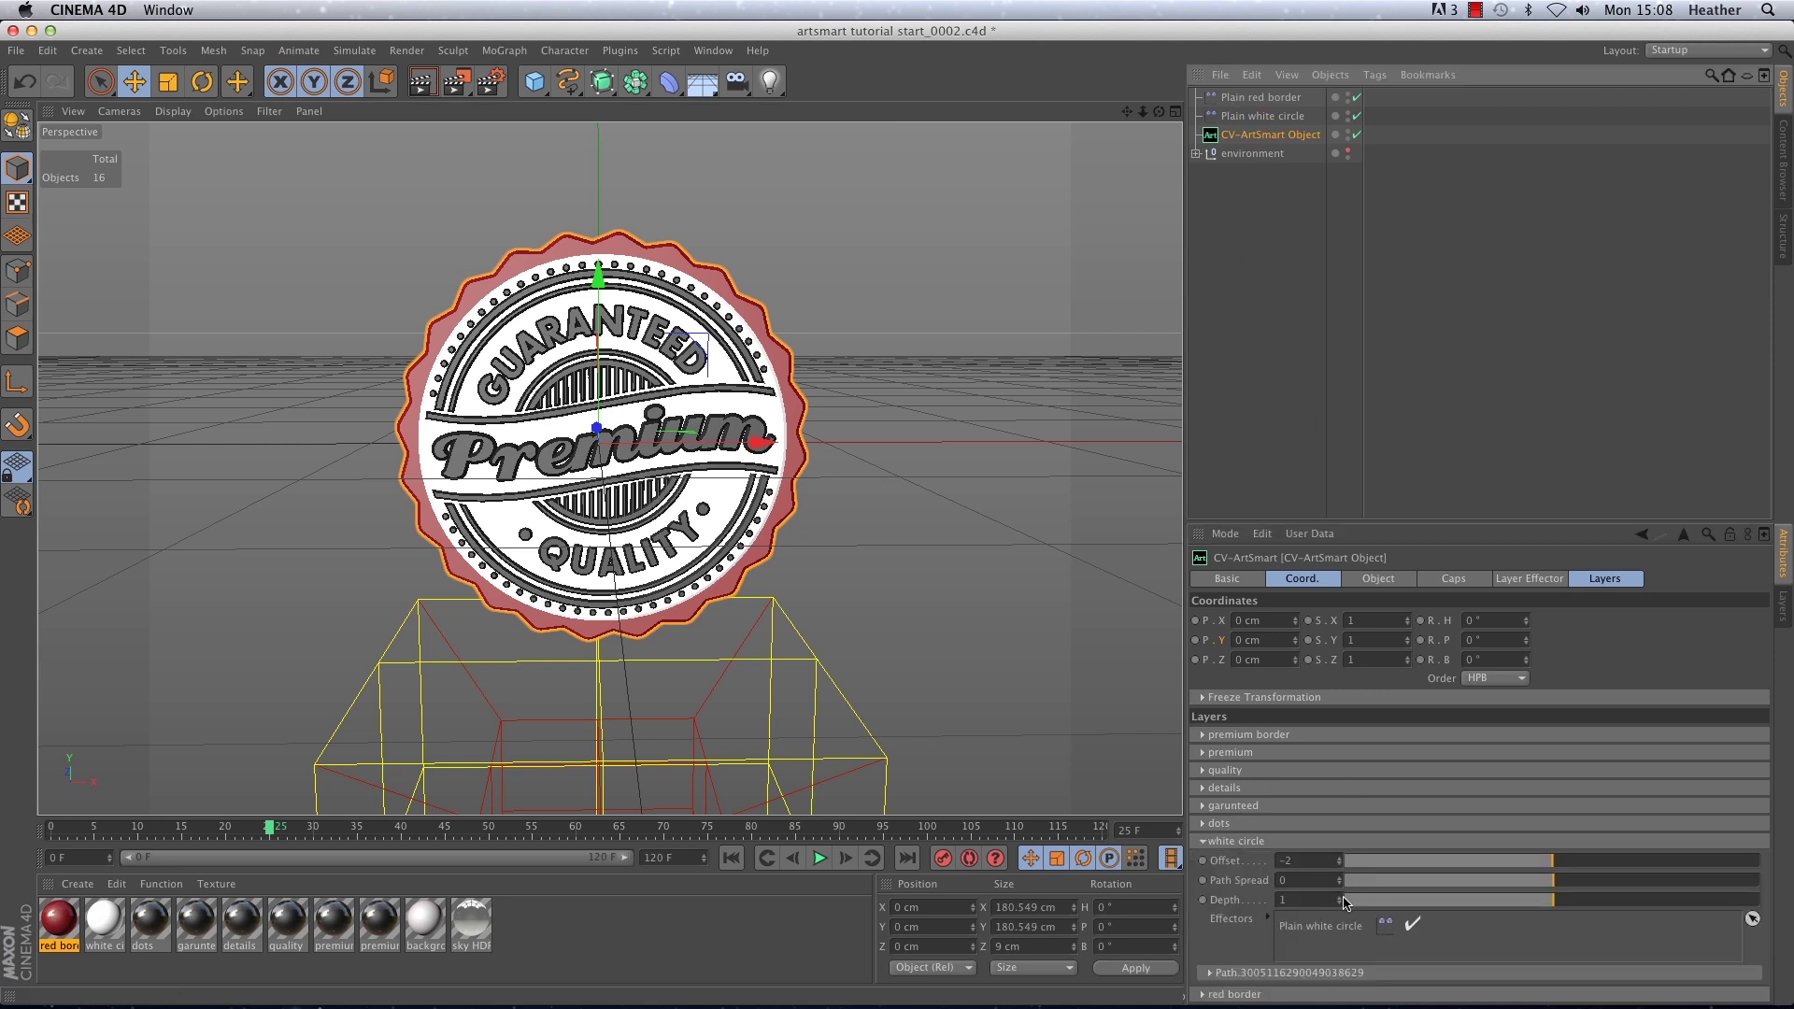
Shift Plain white circle's position keyframes about 25 frames later and preview the playback.
left_click(1271, 116)
left_click_drag(305, 839, 32, 845)
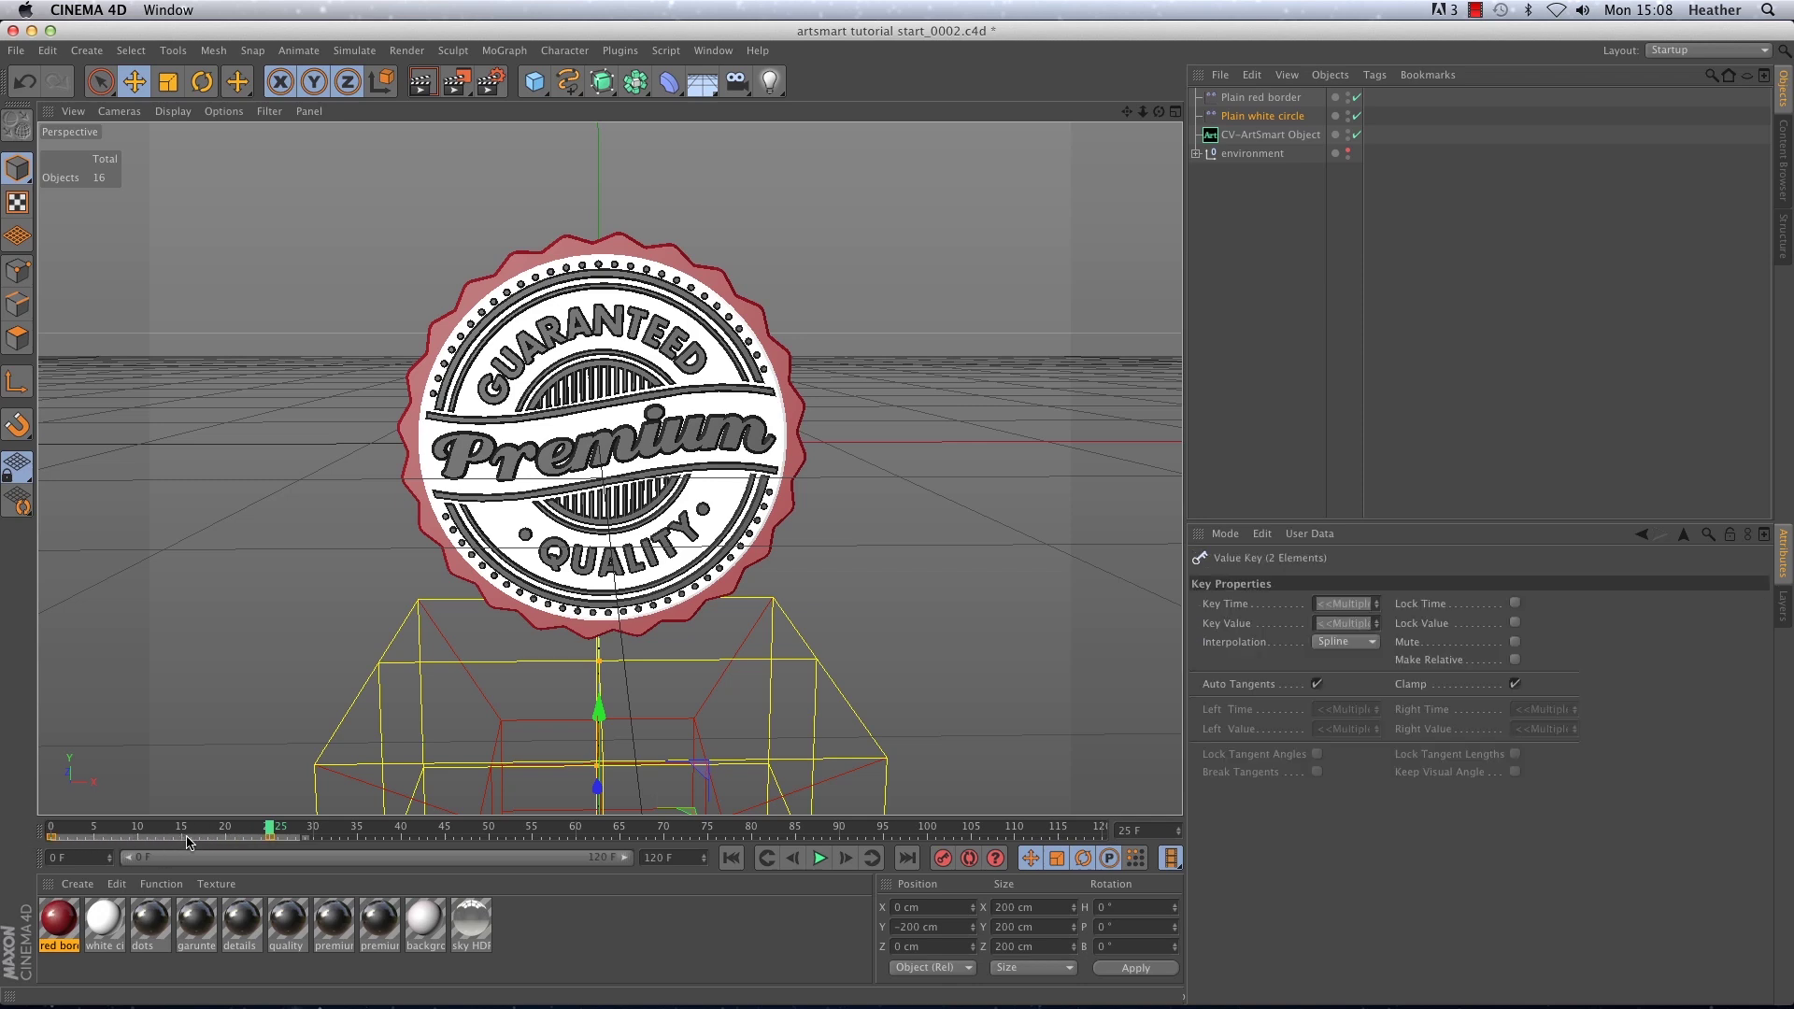
left_click_drag(188, 843, 408, 854)
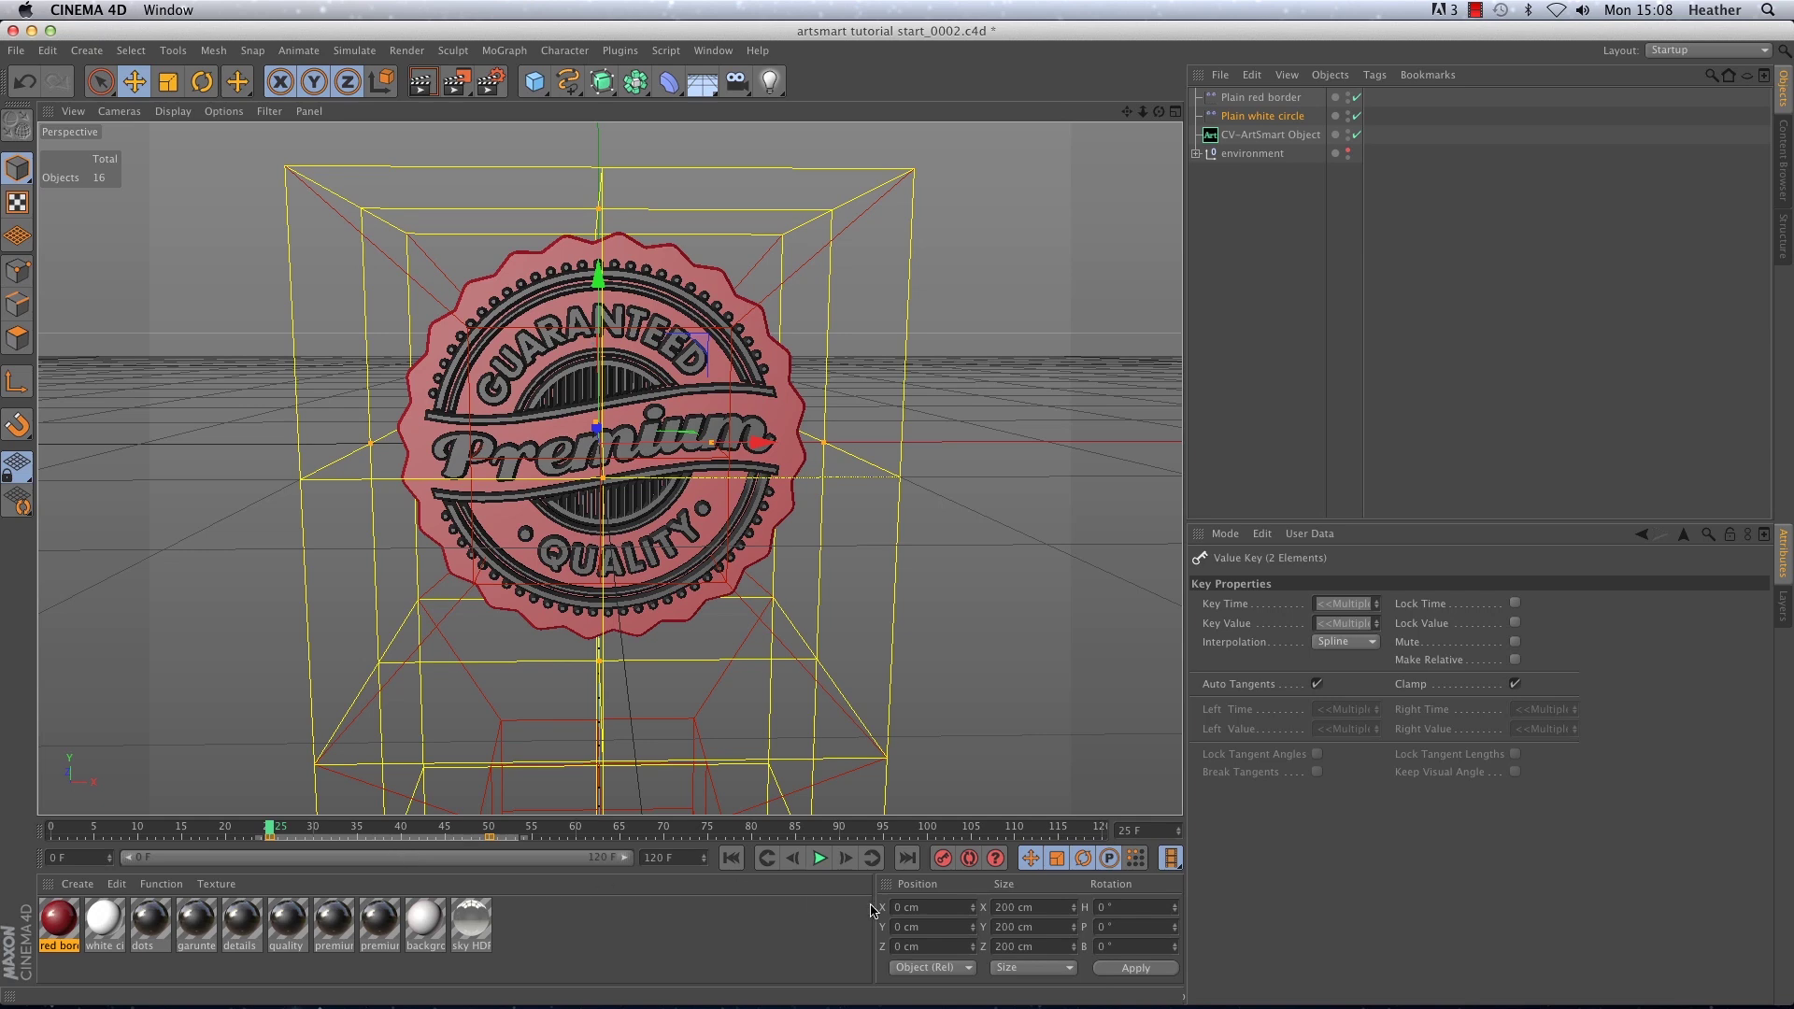
left_click(731, 857)
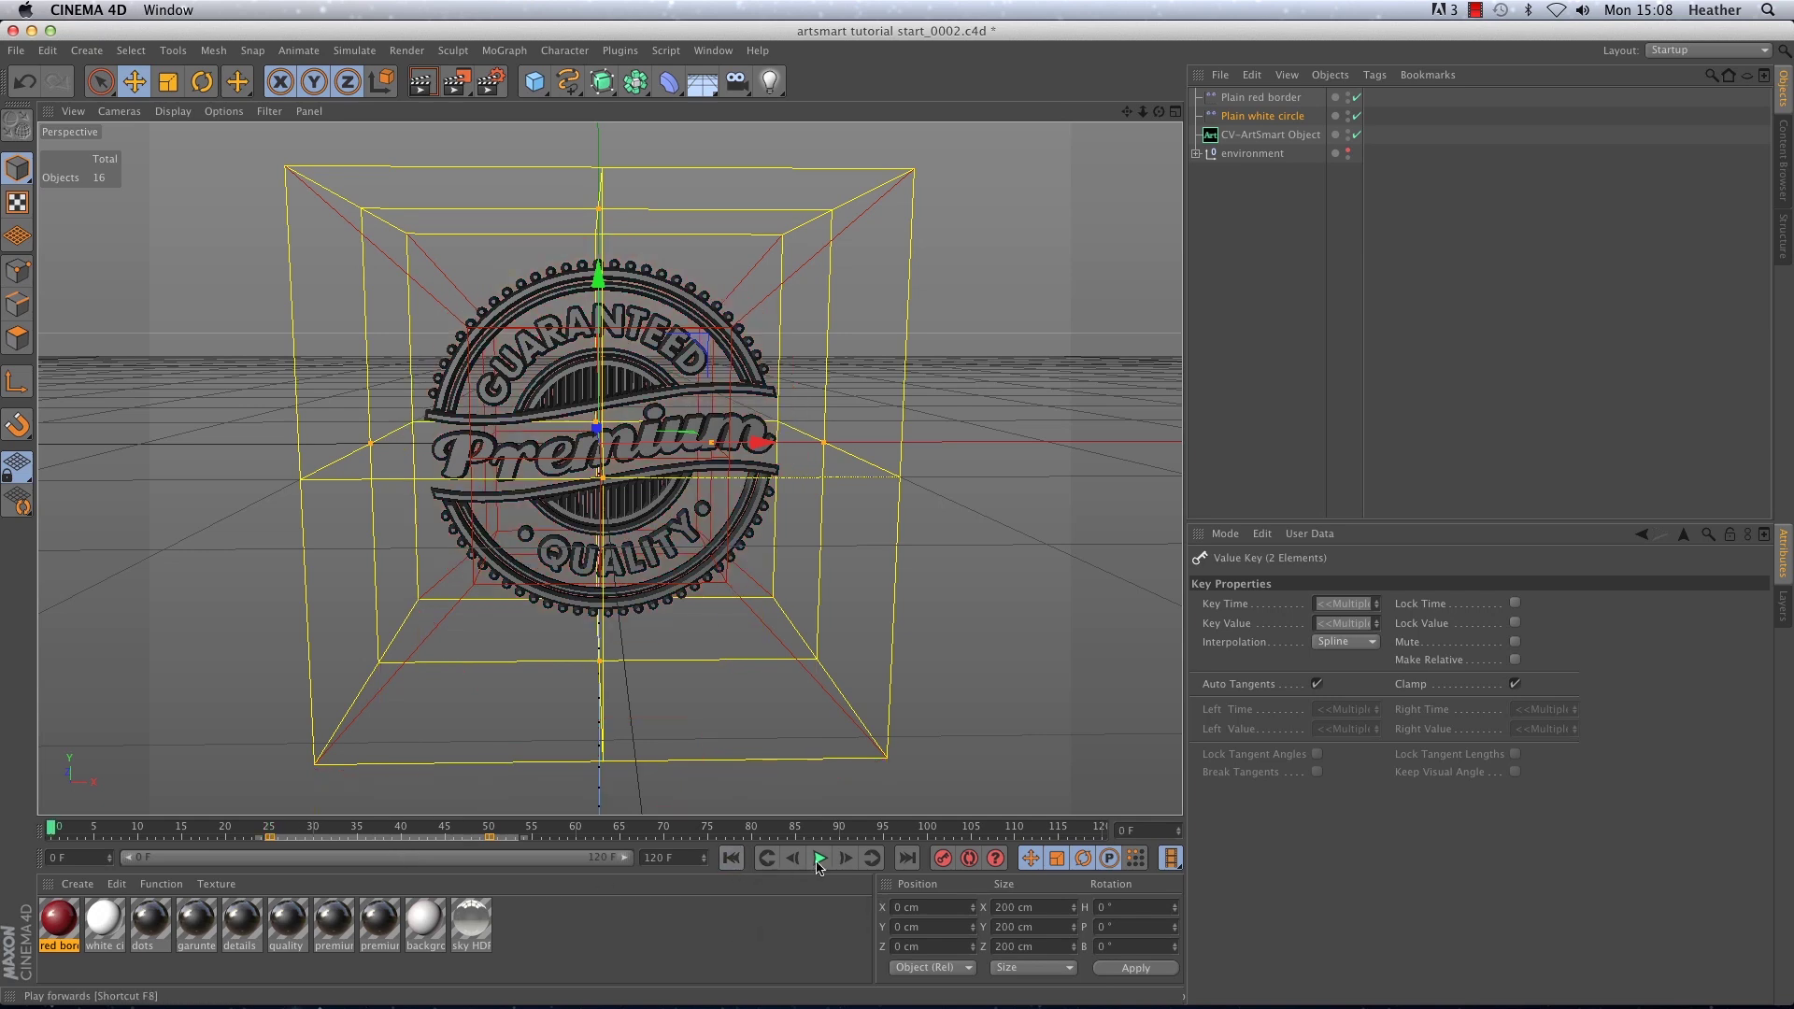
left_click(821, 862)
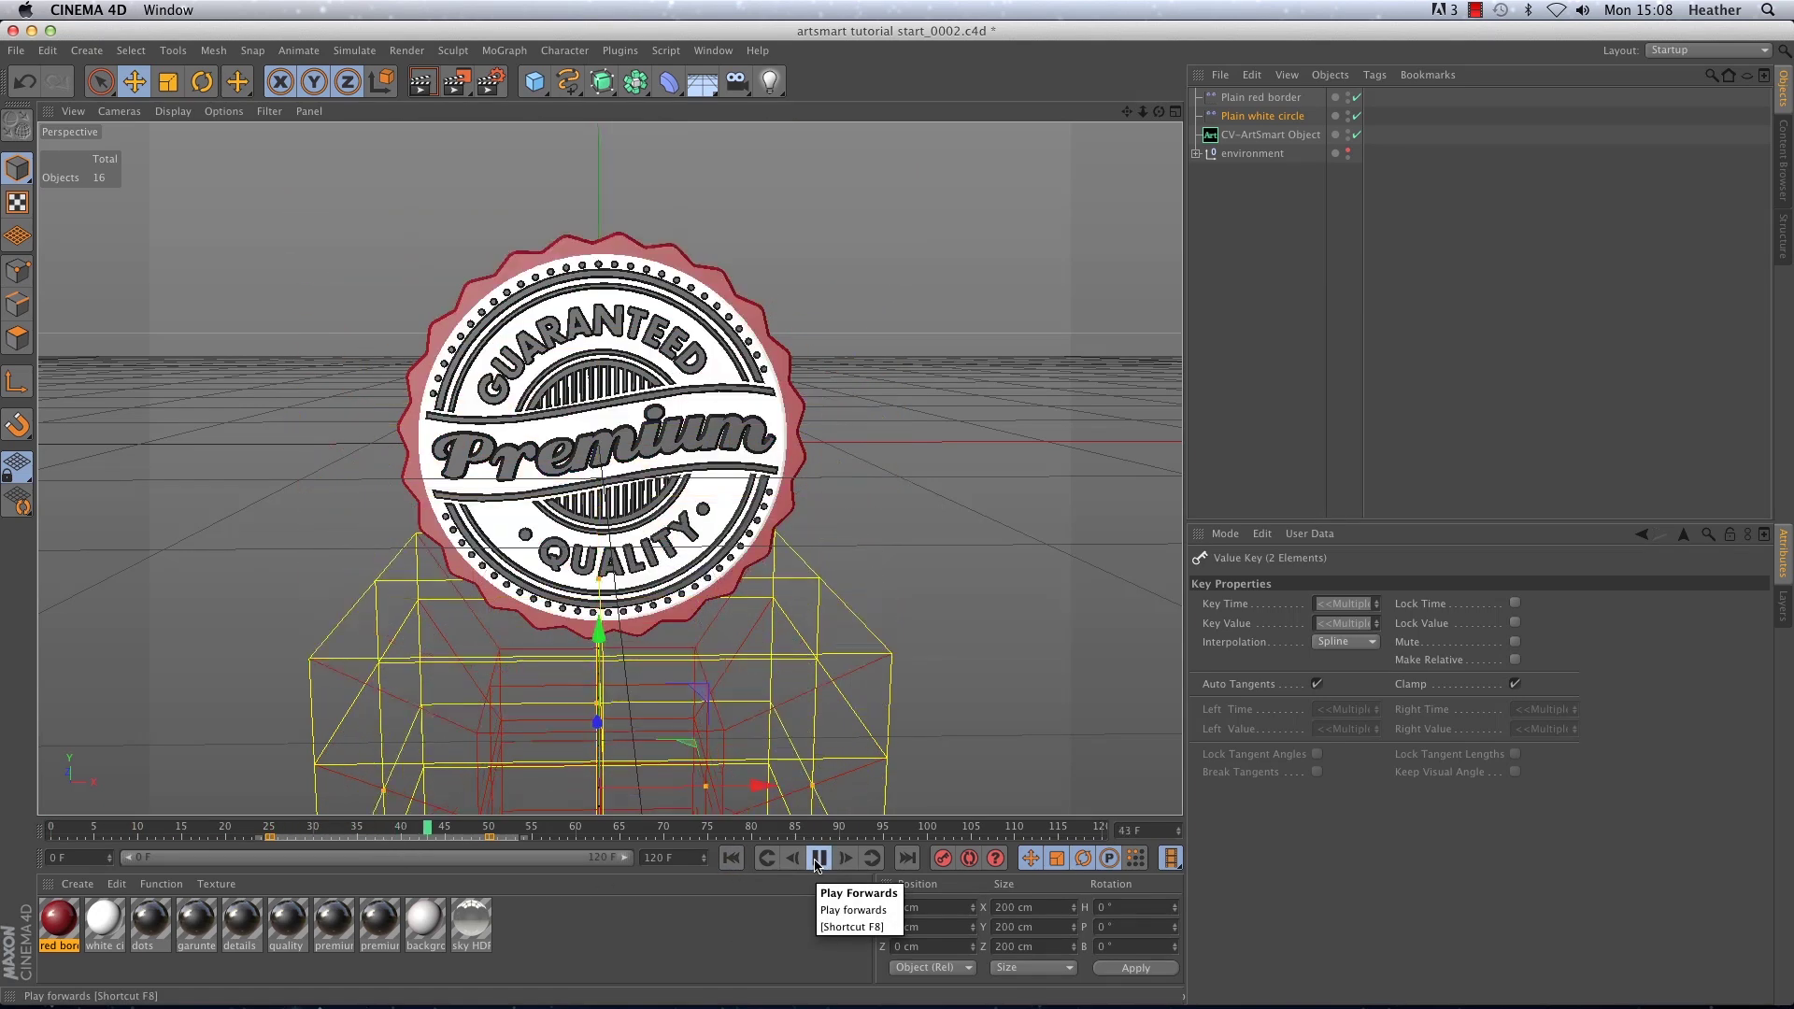
left_click(819, 859)
left_click(732, 858)
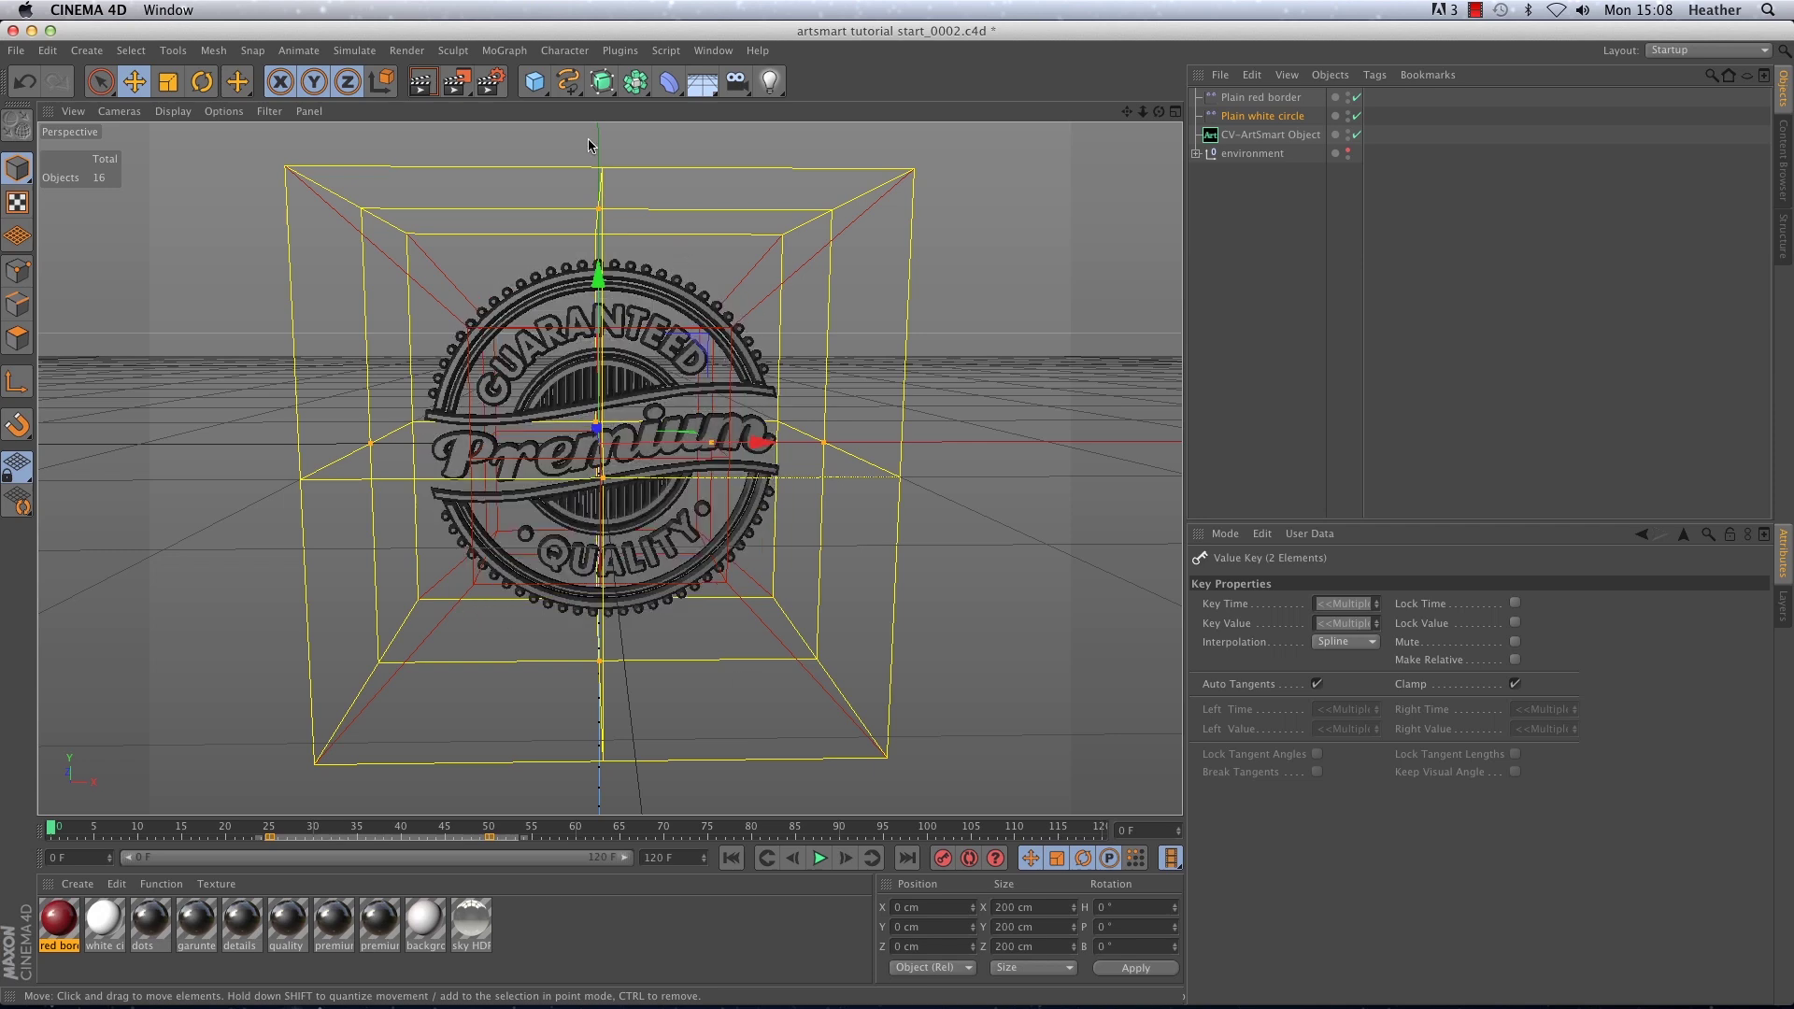
Add a Delay effector named 'Delay borders'.
left_click(504, 50)
mouse_move(528, 78)
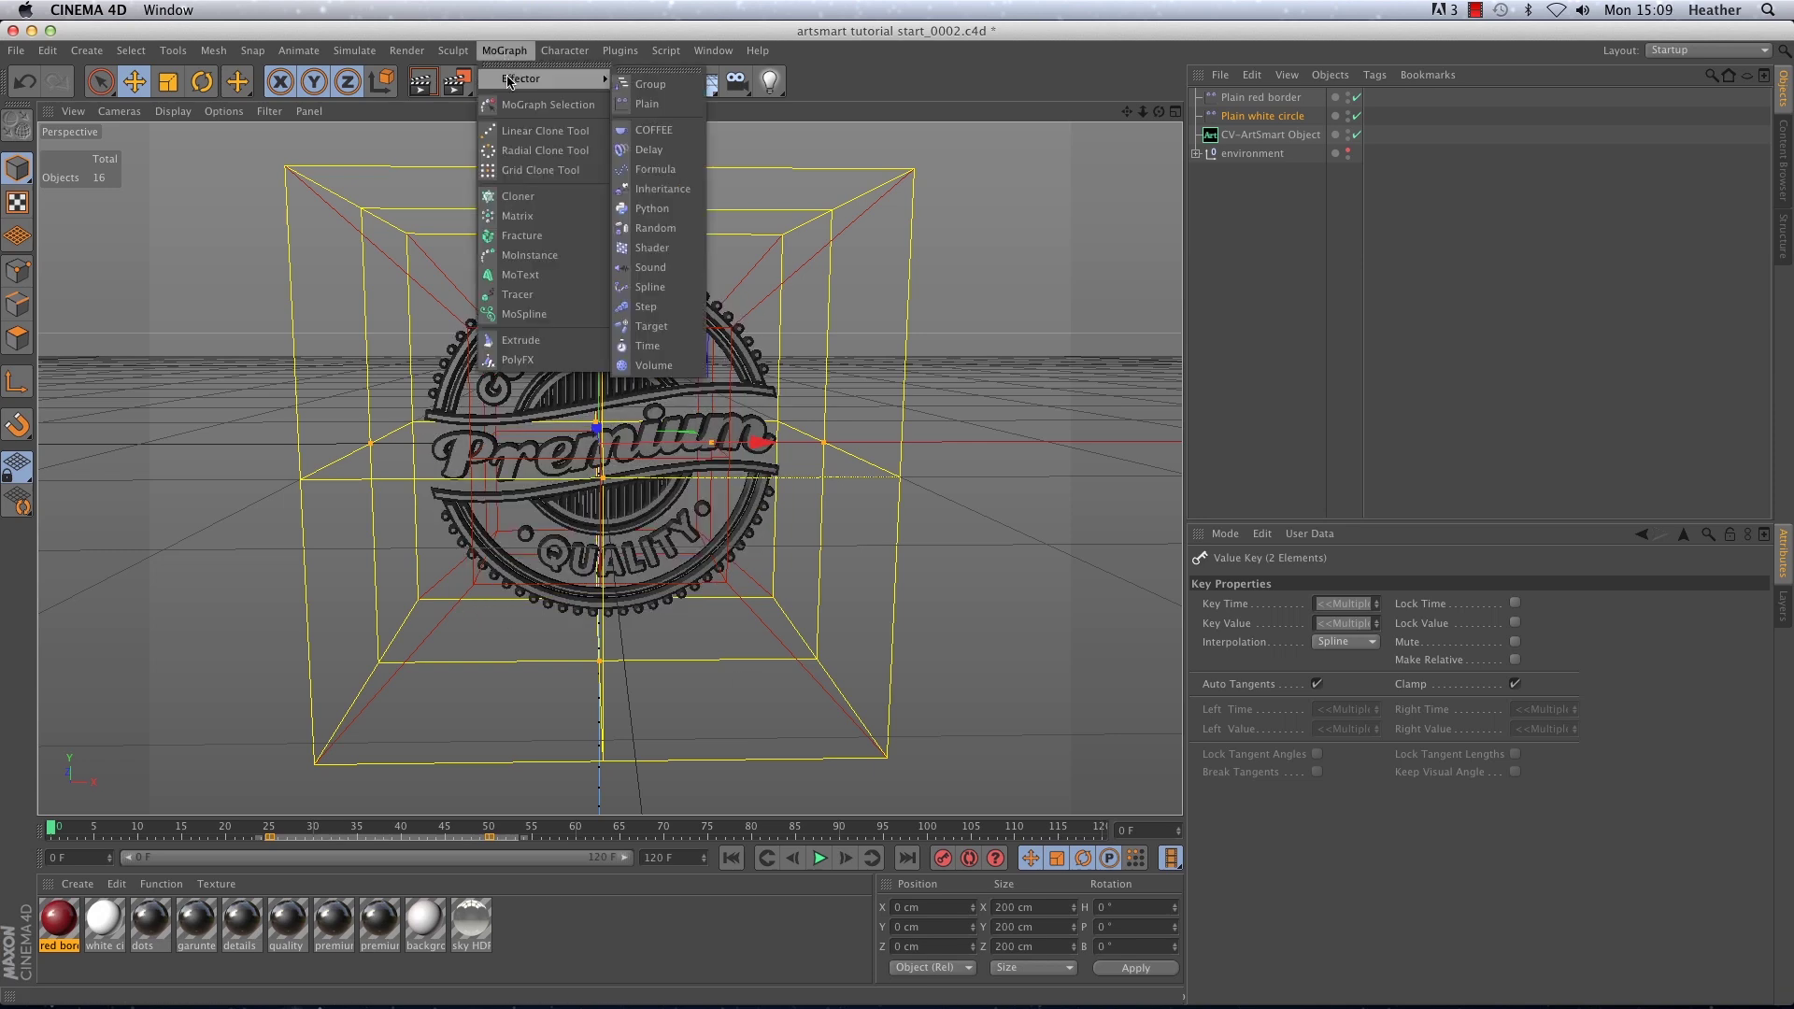
left_click(651, 150)
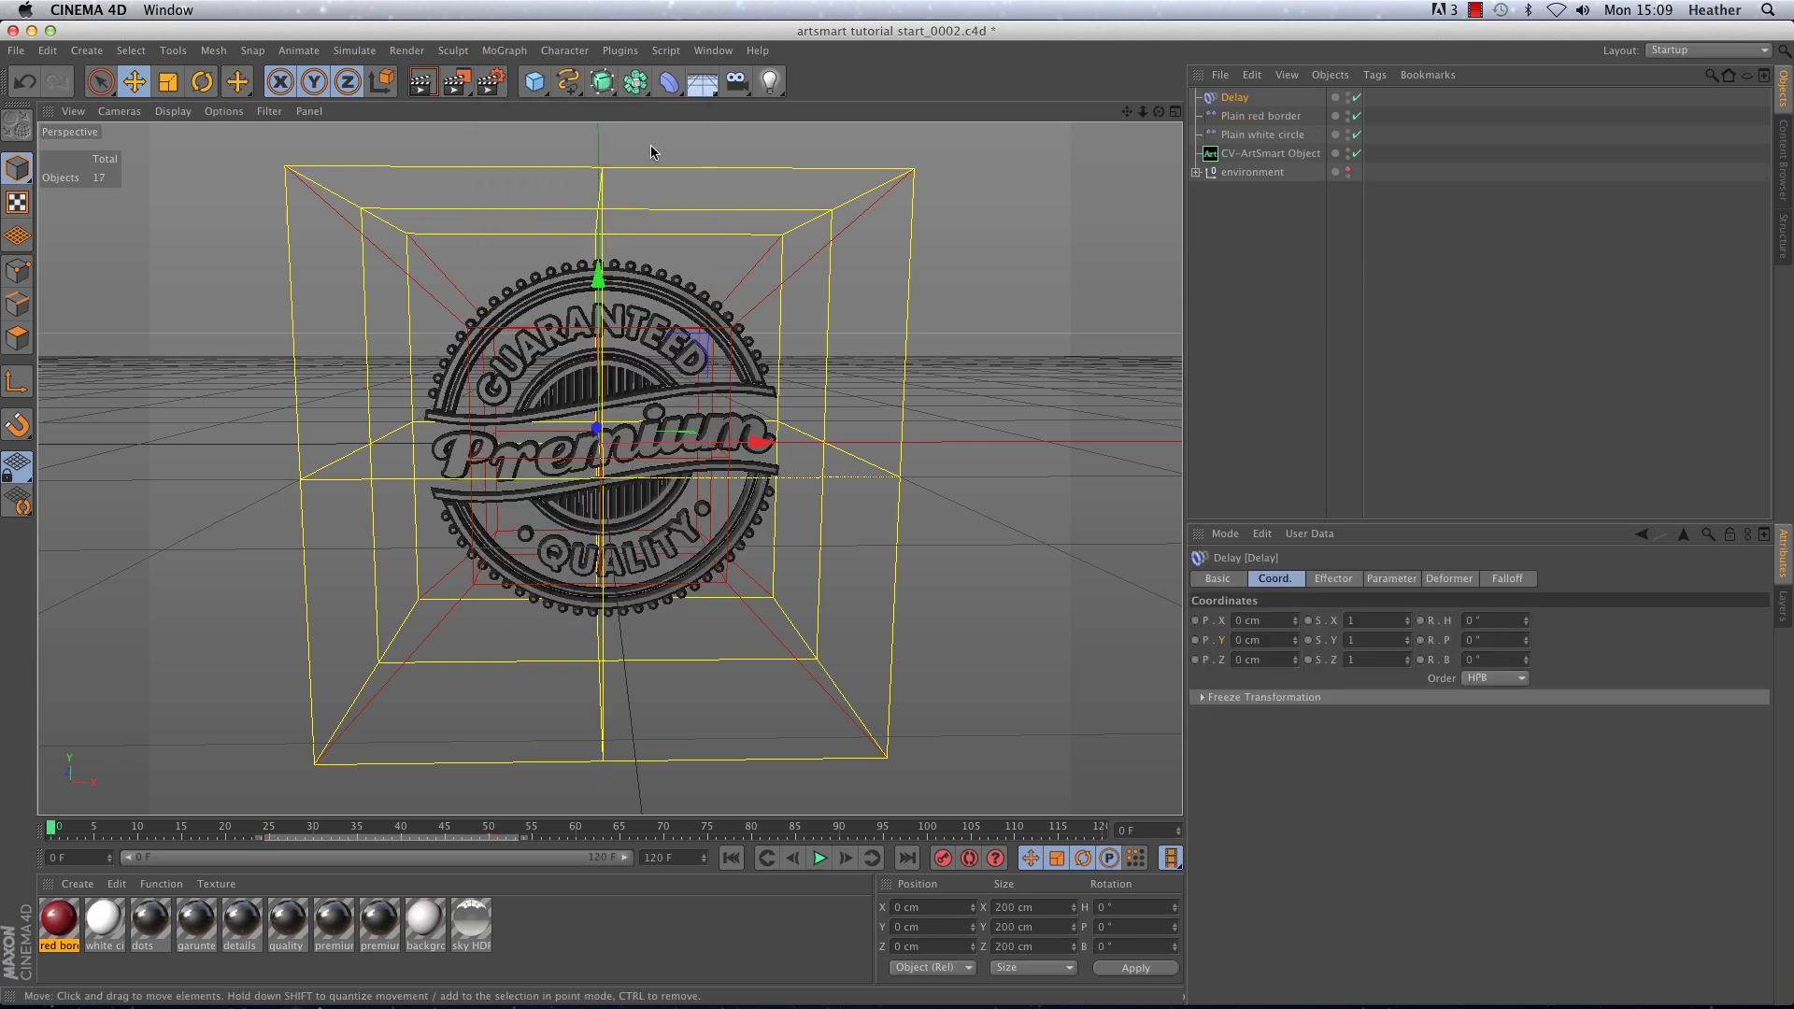
double_click(1233, 98)
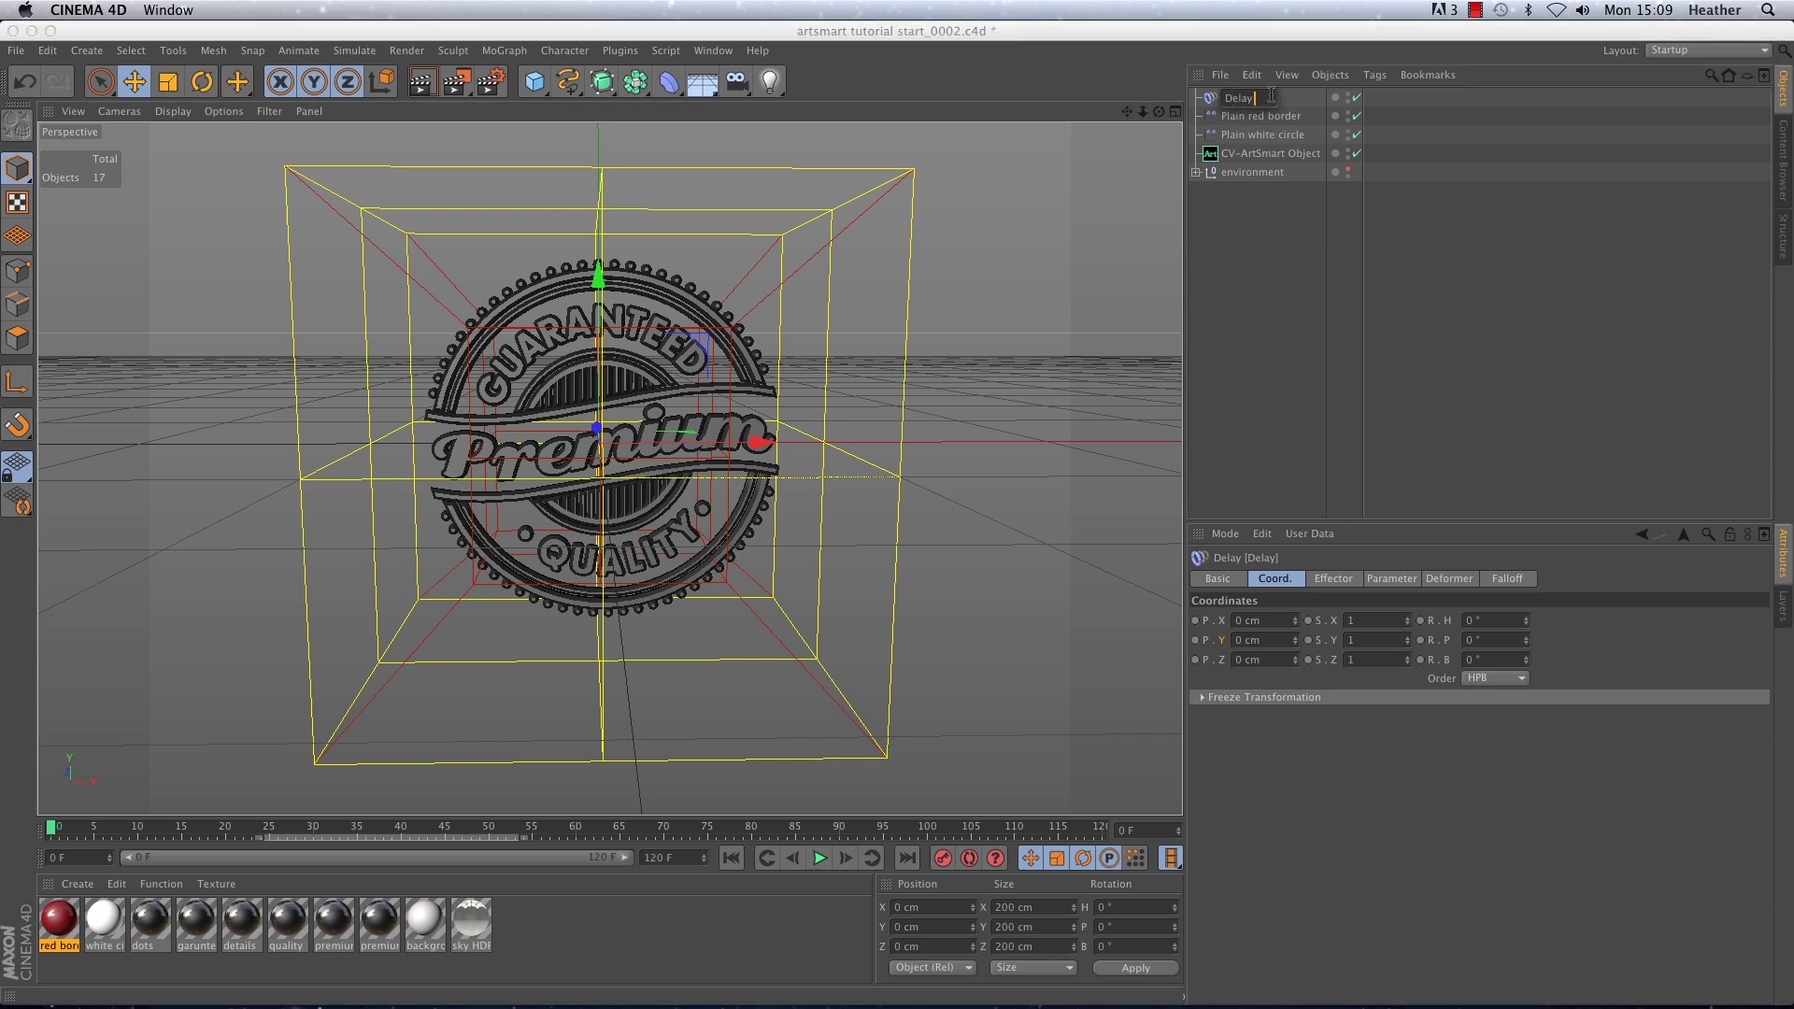
type("borders")
left_click(1297, 320)
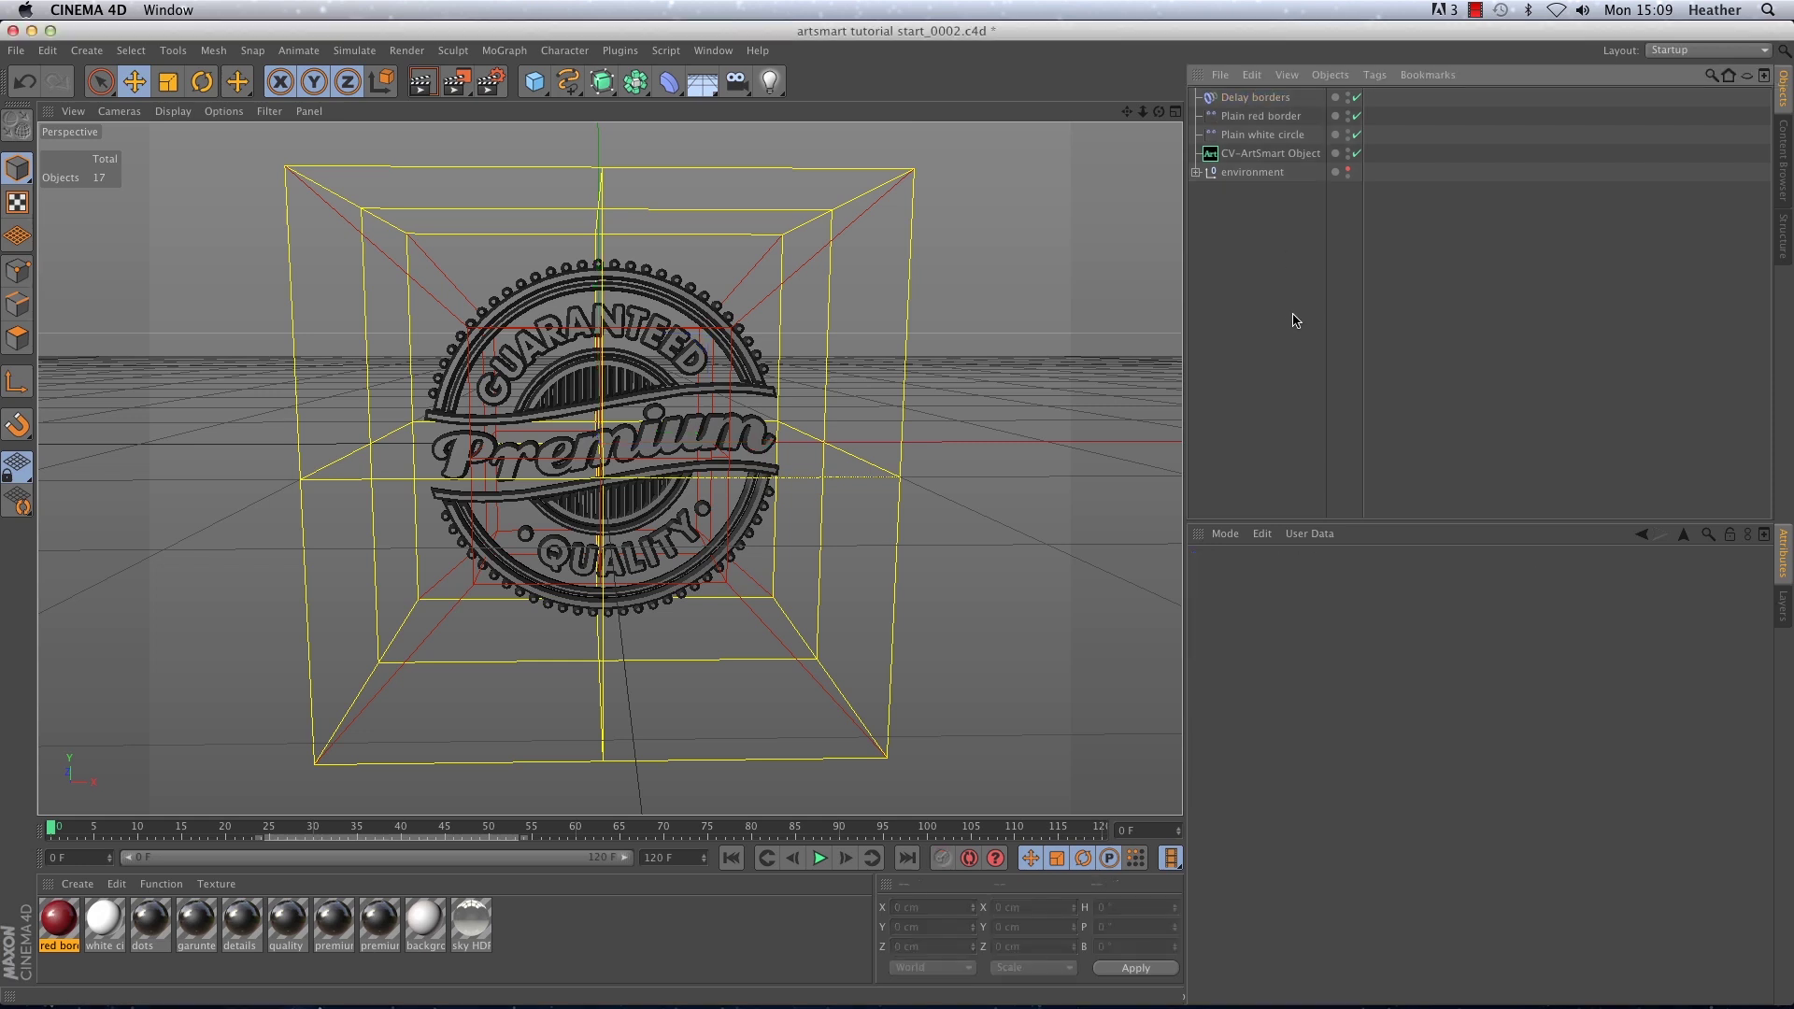
Set Delay borders to Spring mode with 60% strength.
left_click(1256, 98)
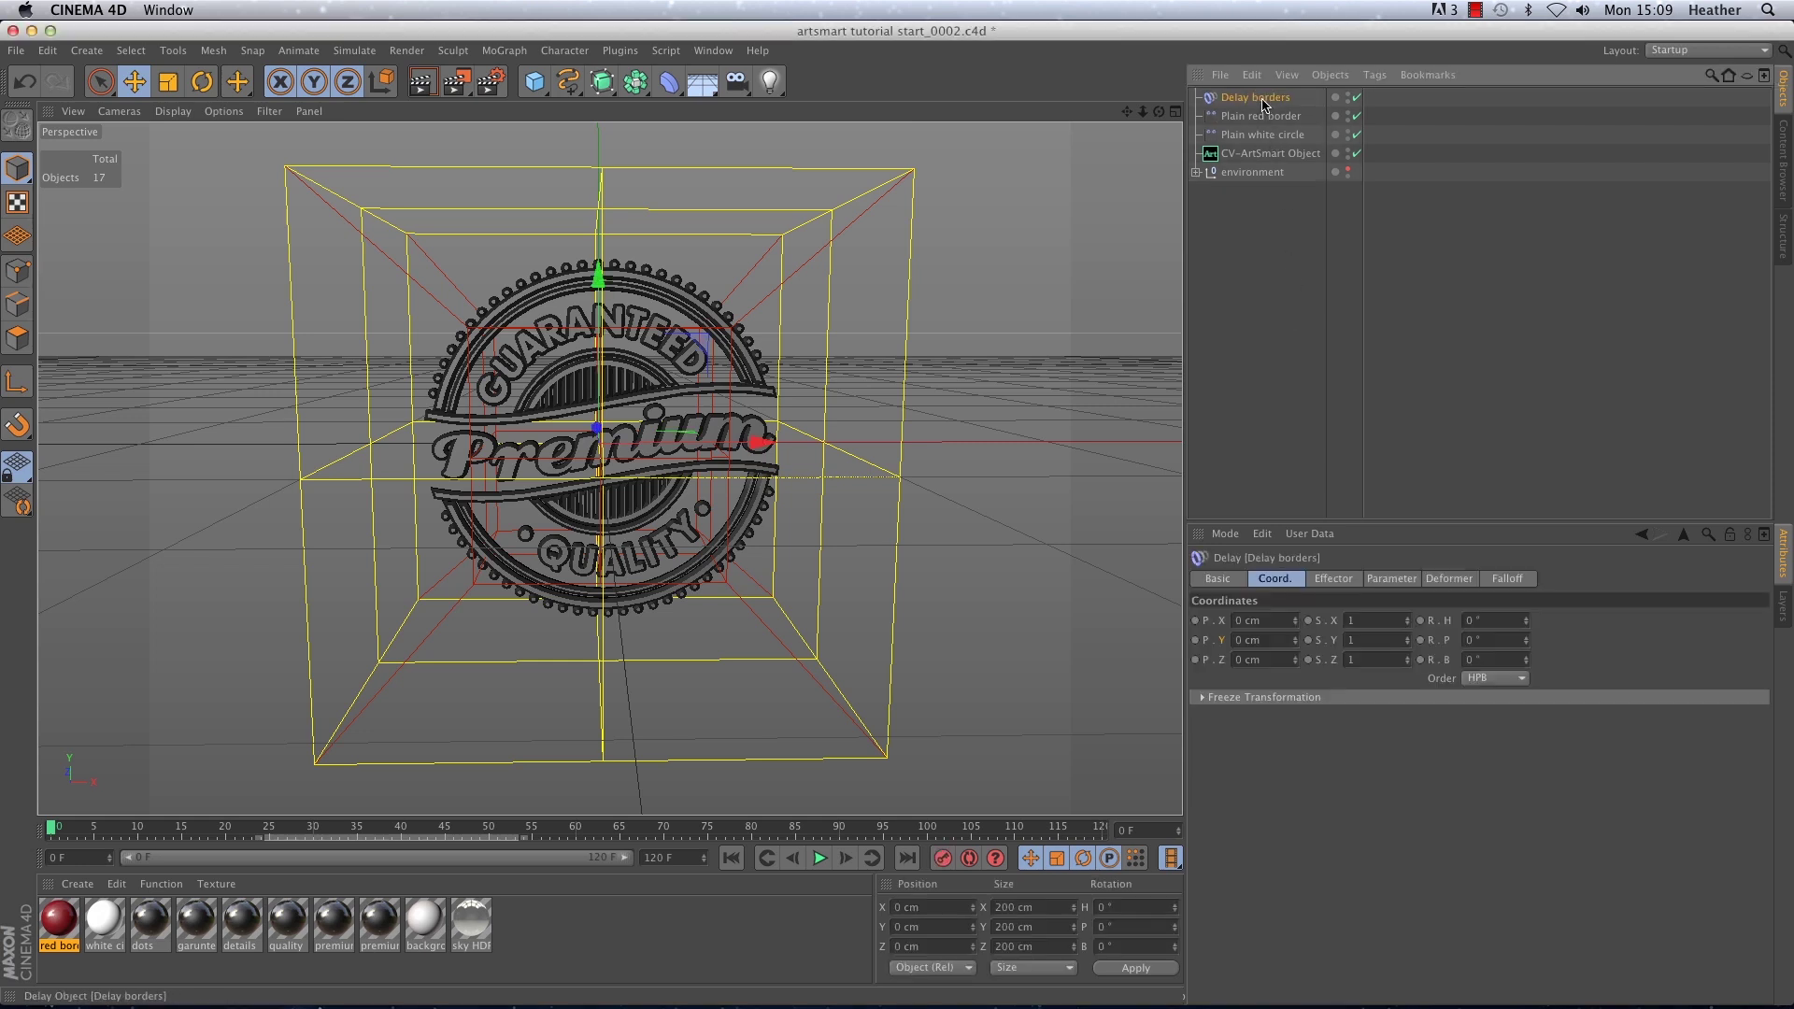
left_click(1326, 579)
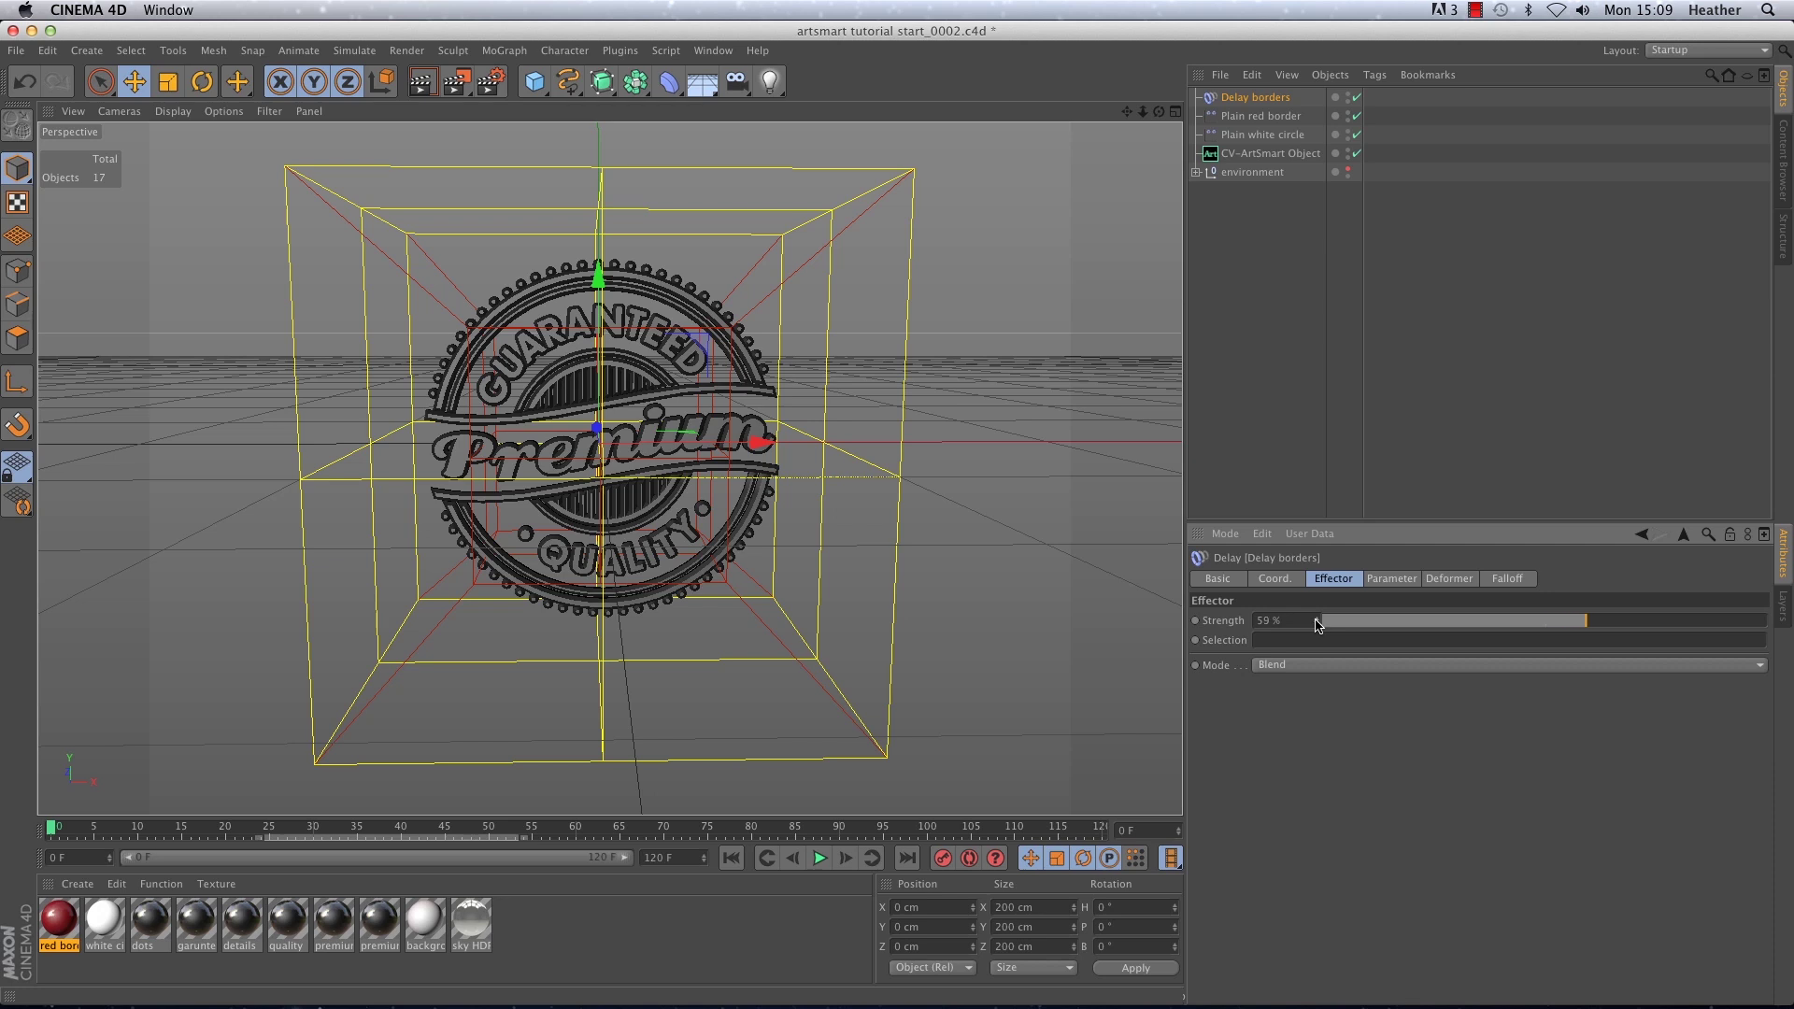
left_click(1295, 667)
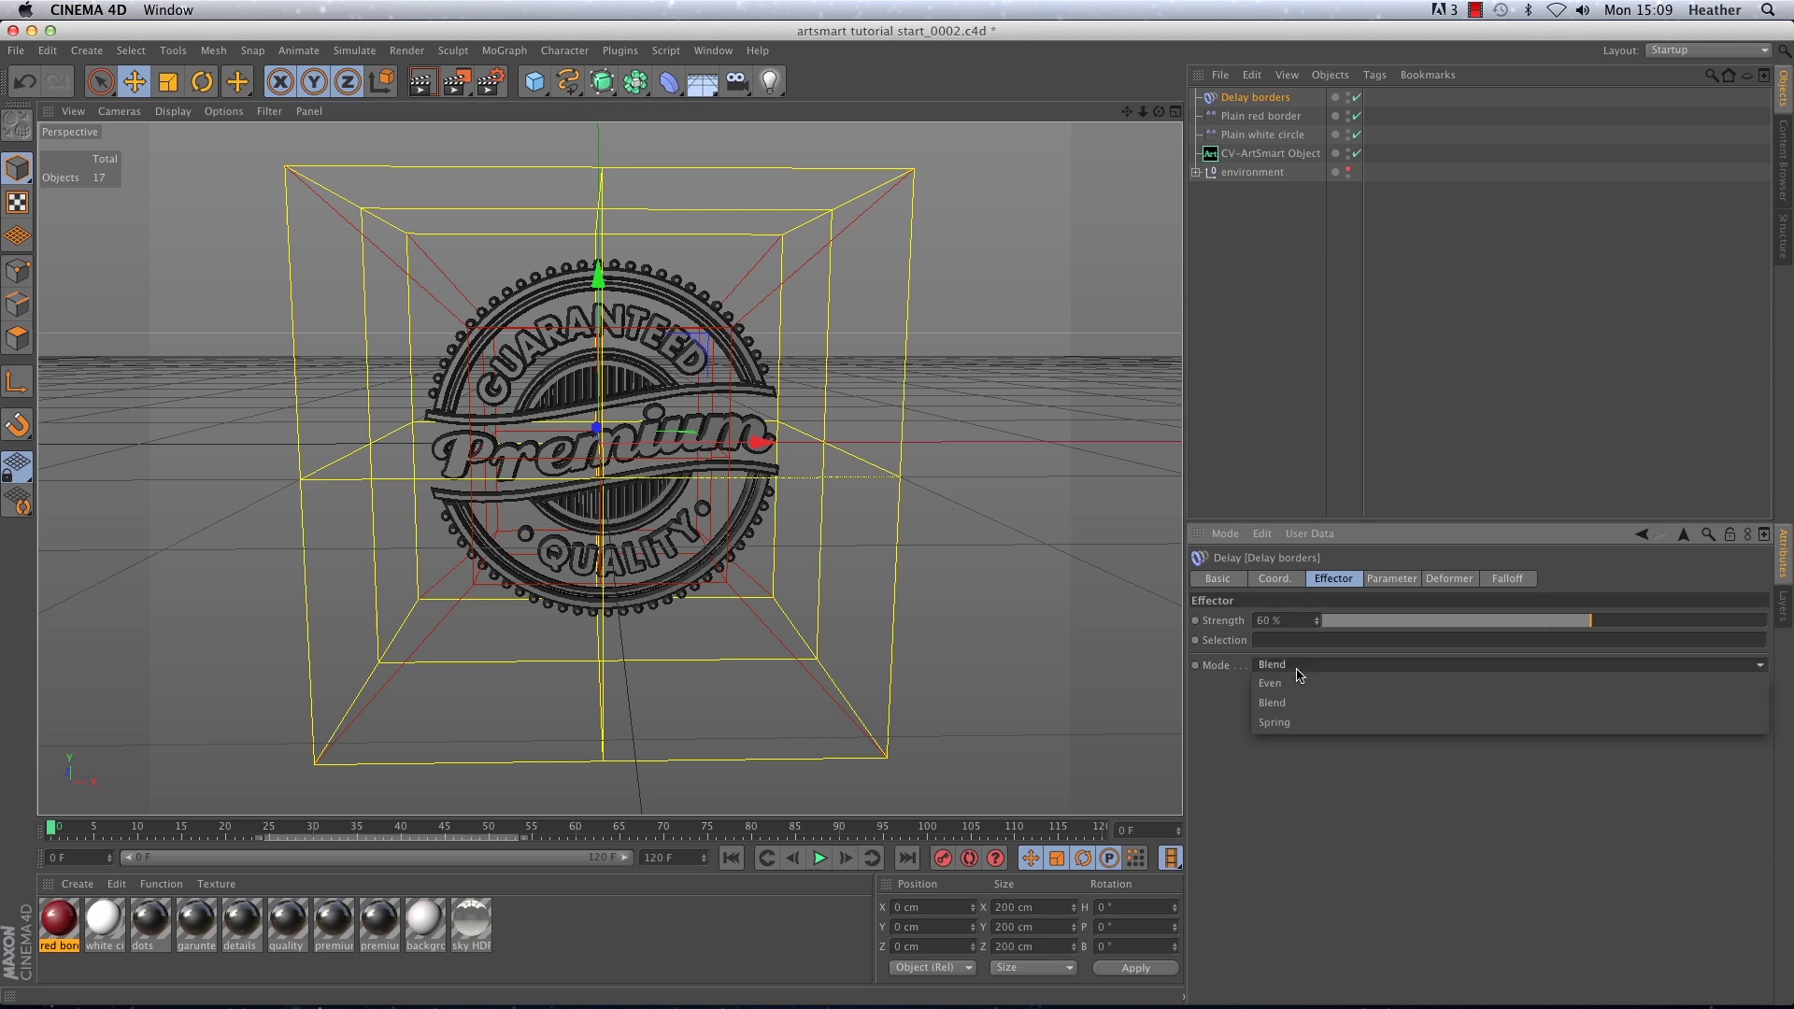
left_click(1299, 723)
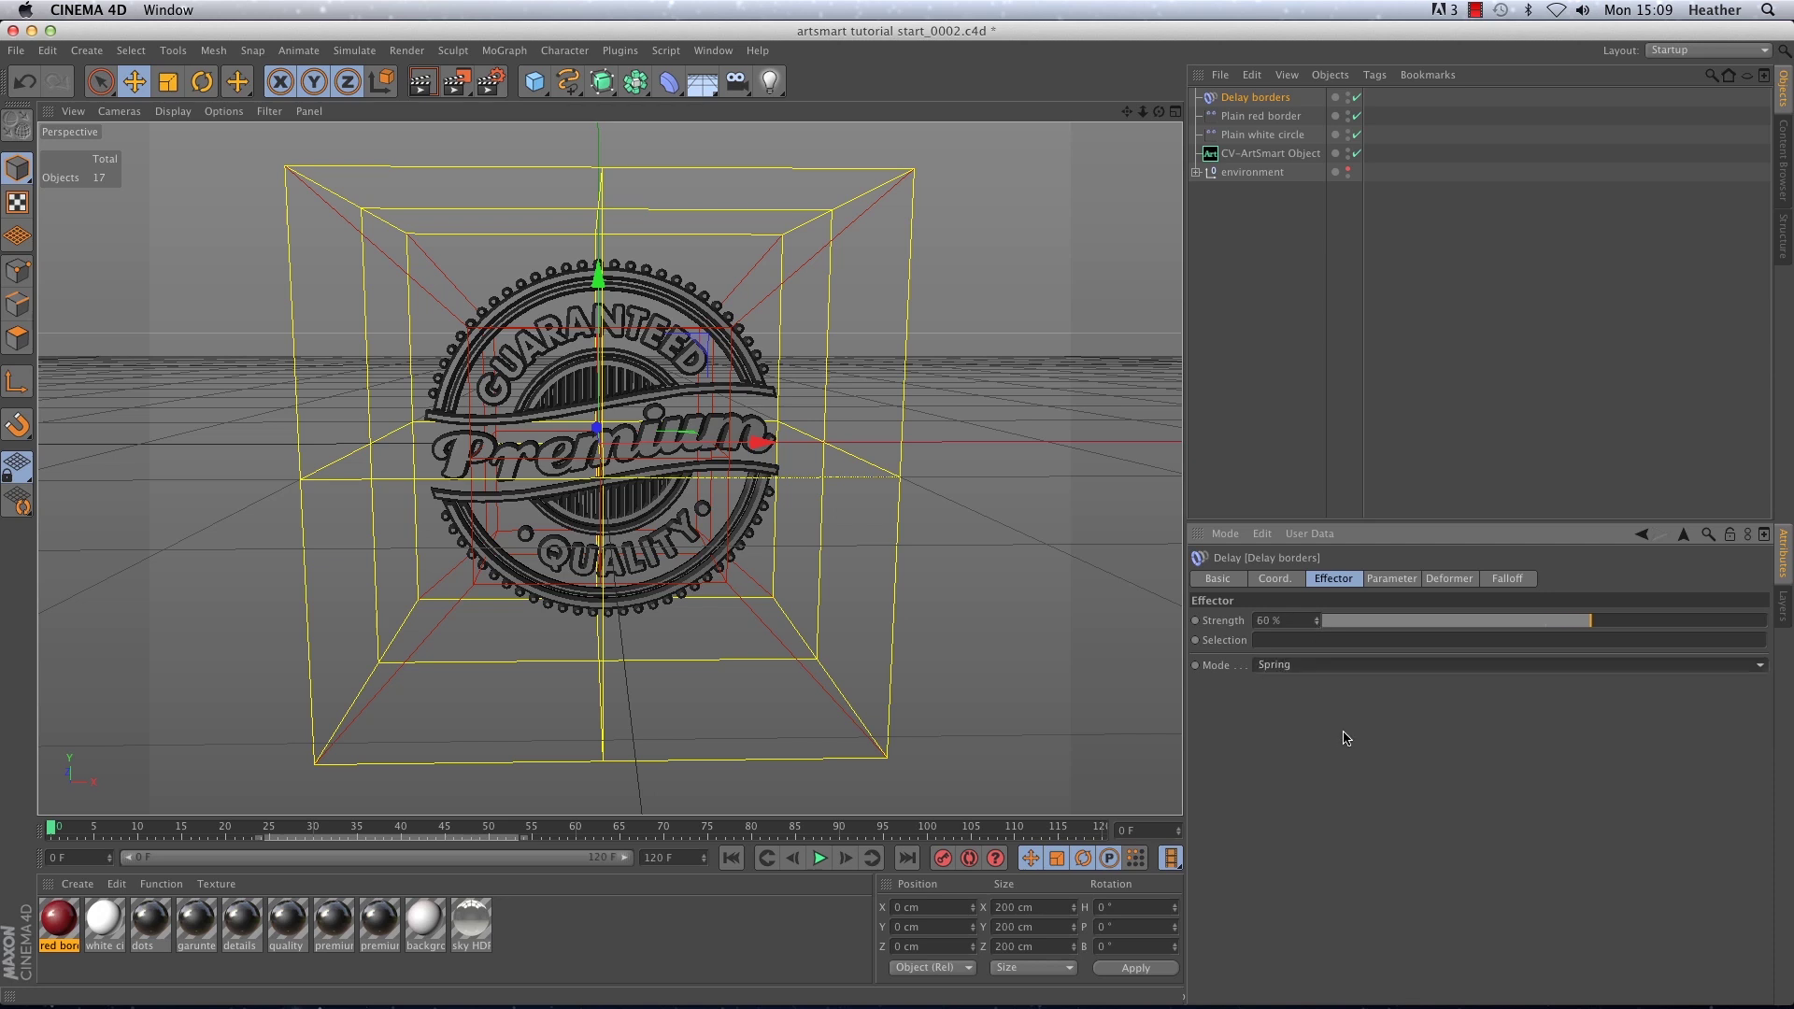
Add Delay borders to the white circle and red border layers' effectors.
left_click(1270, 153)
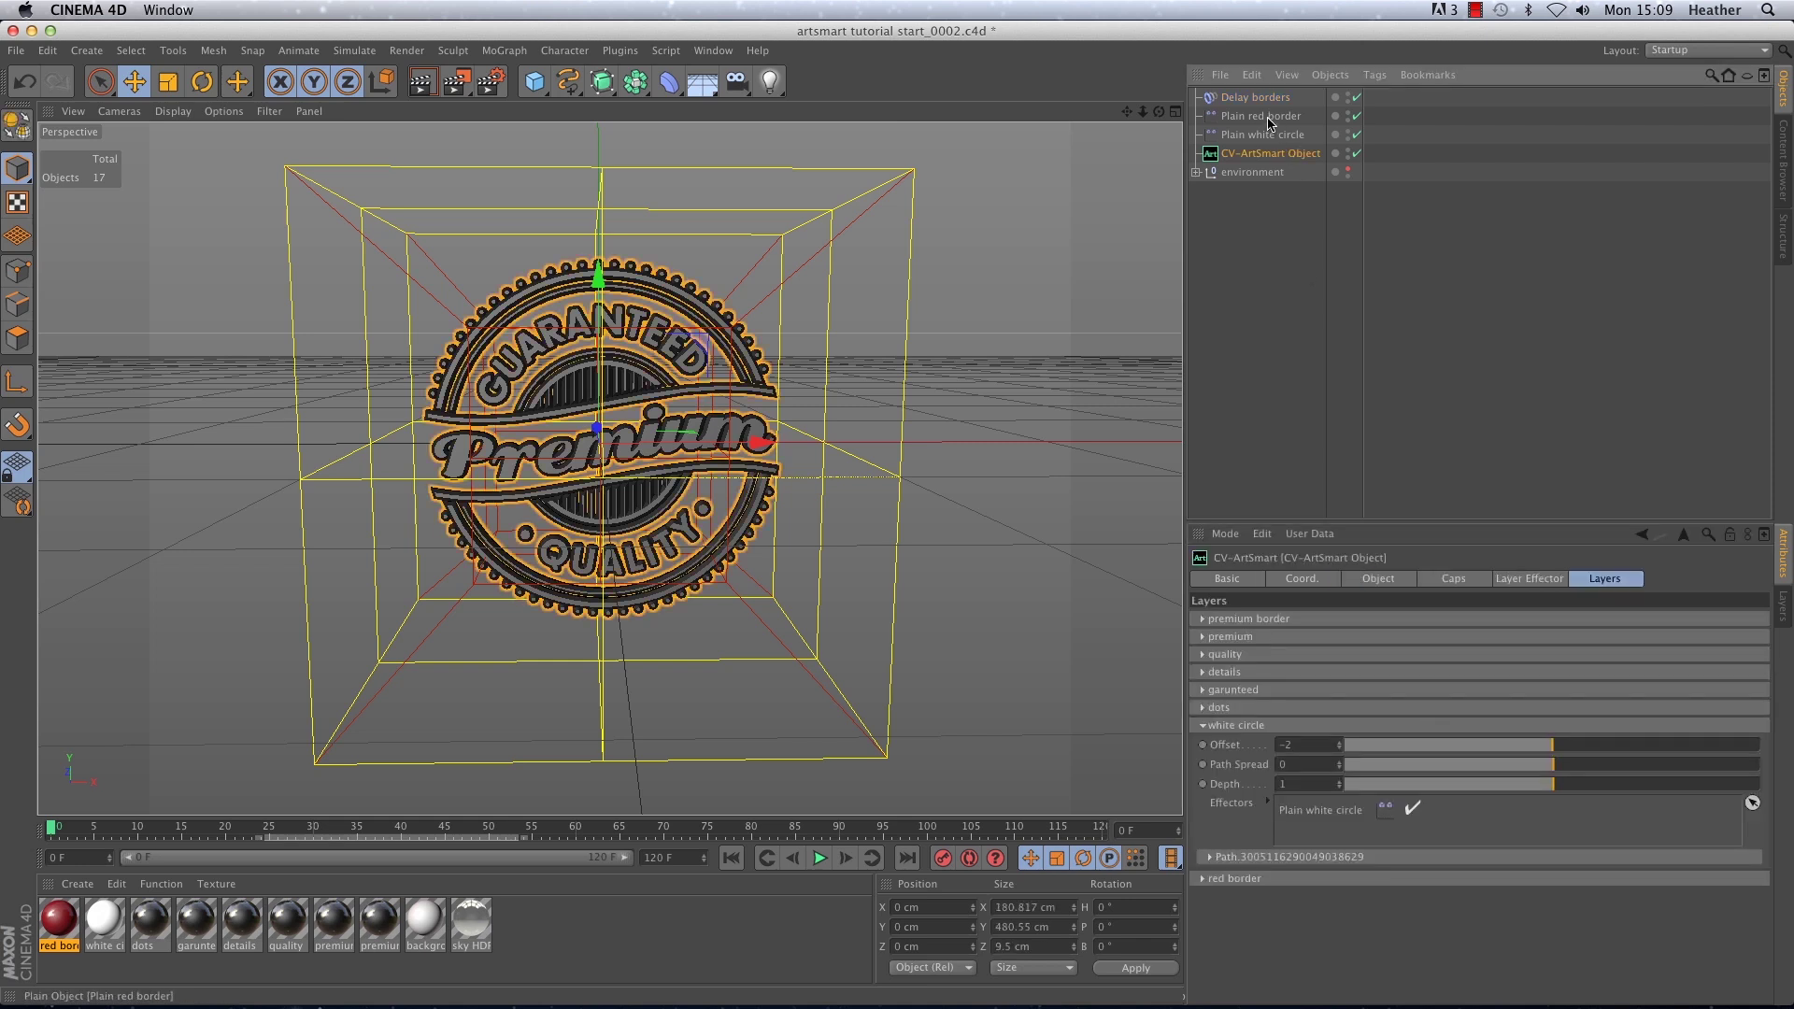
left_click_drag(1269, 100, 1318, 809)
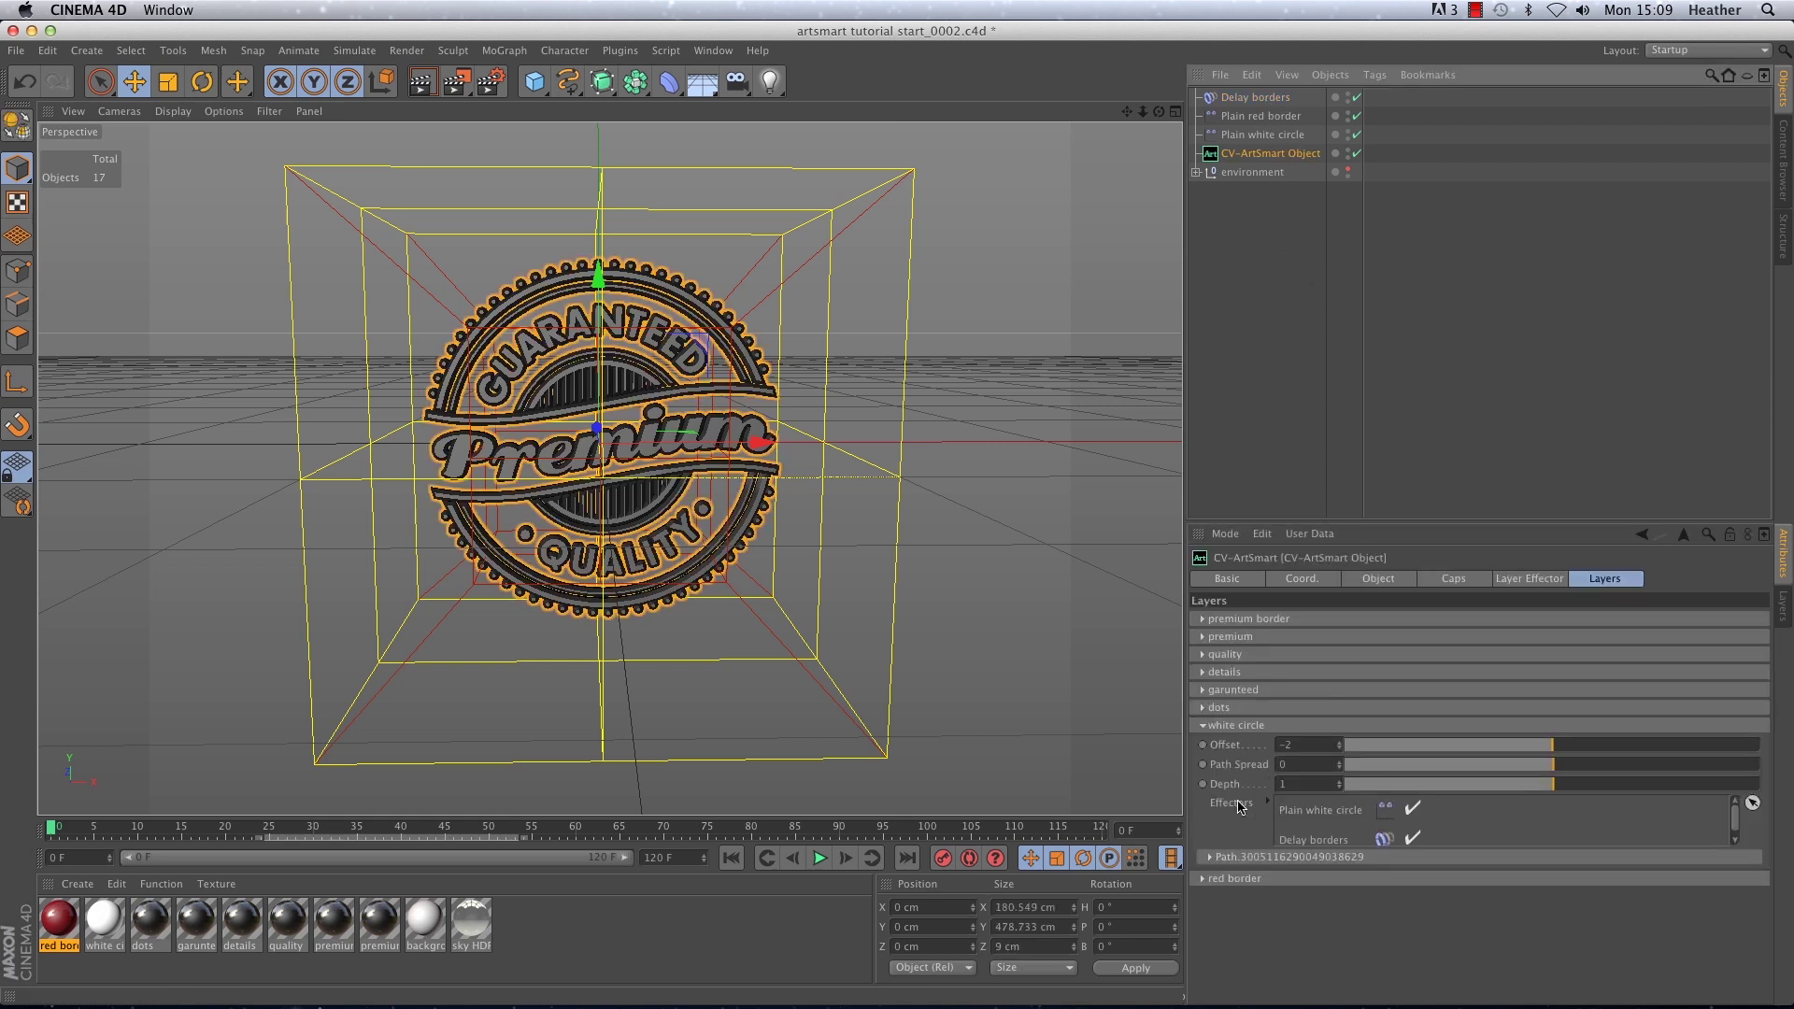
left_click(1223, 883)
left_click_drag(1254, 97, 1392, 978)
left_click(1204, 879)
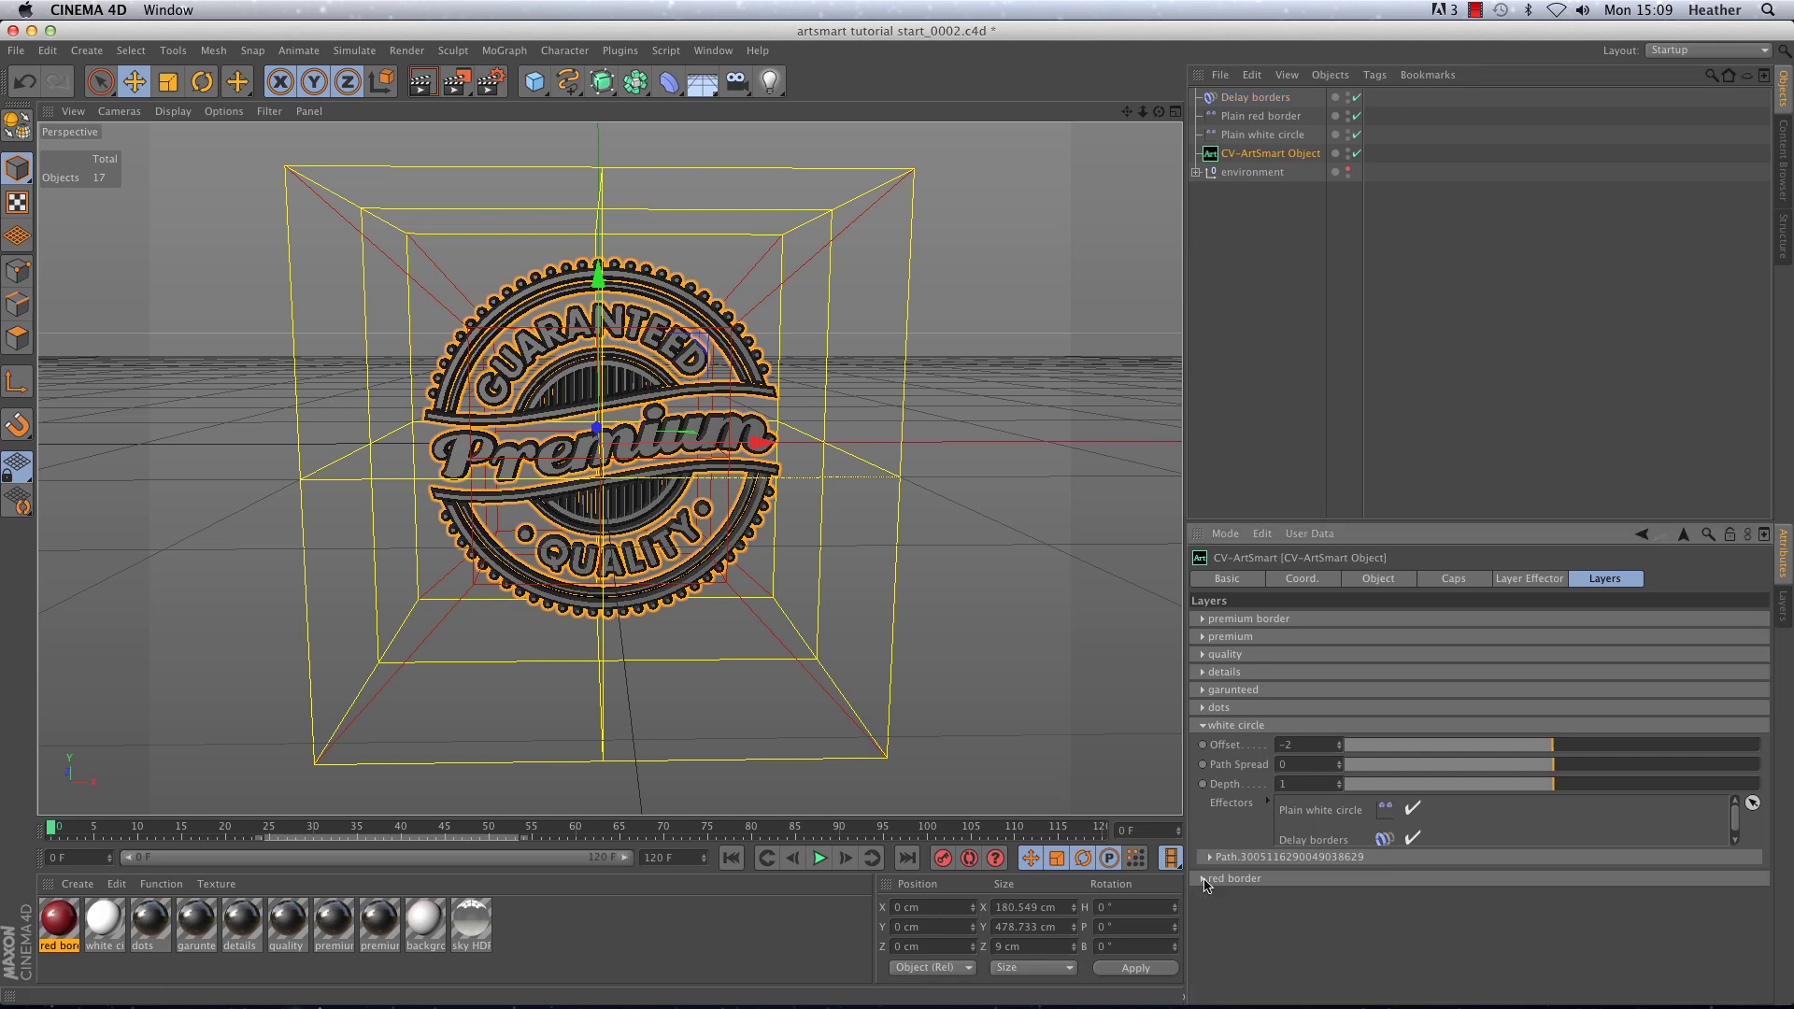
left_click(1209, 726)
Preview the springy border animation and return to frame 0.
left_click(819, 857)
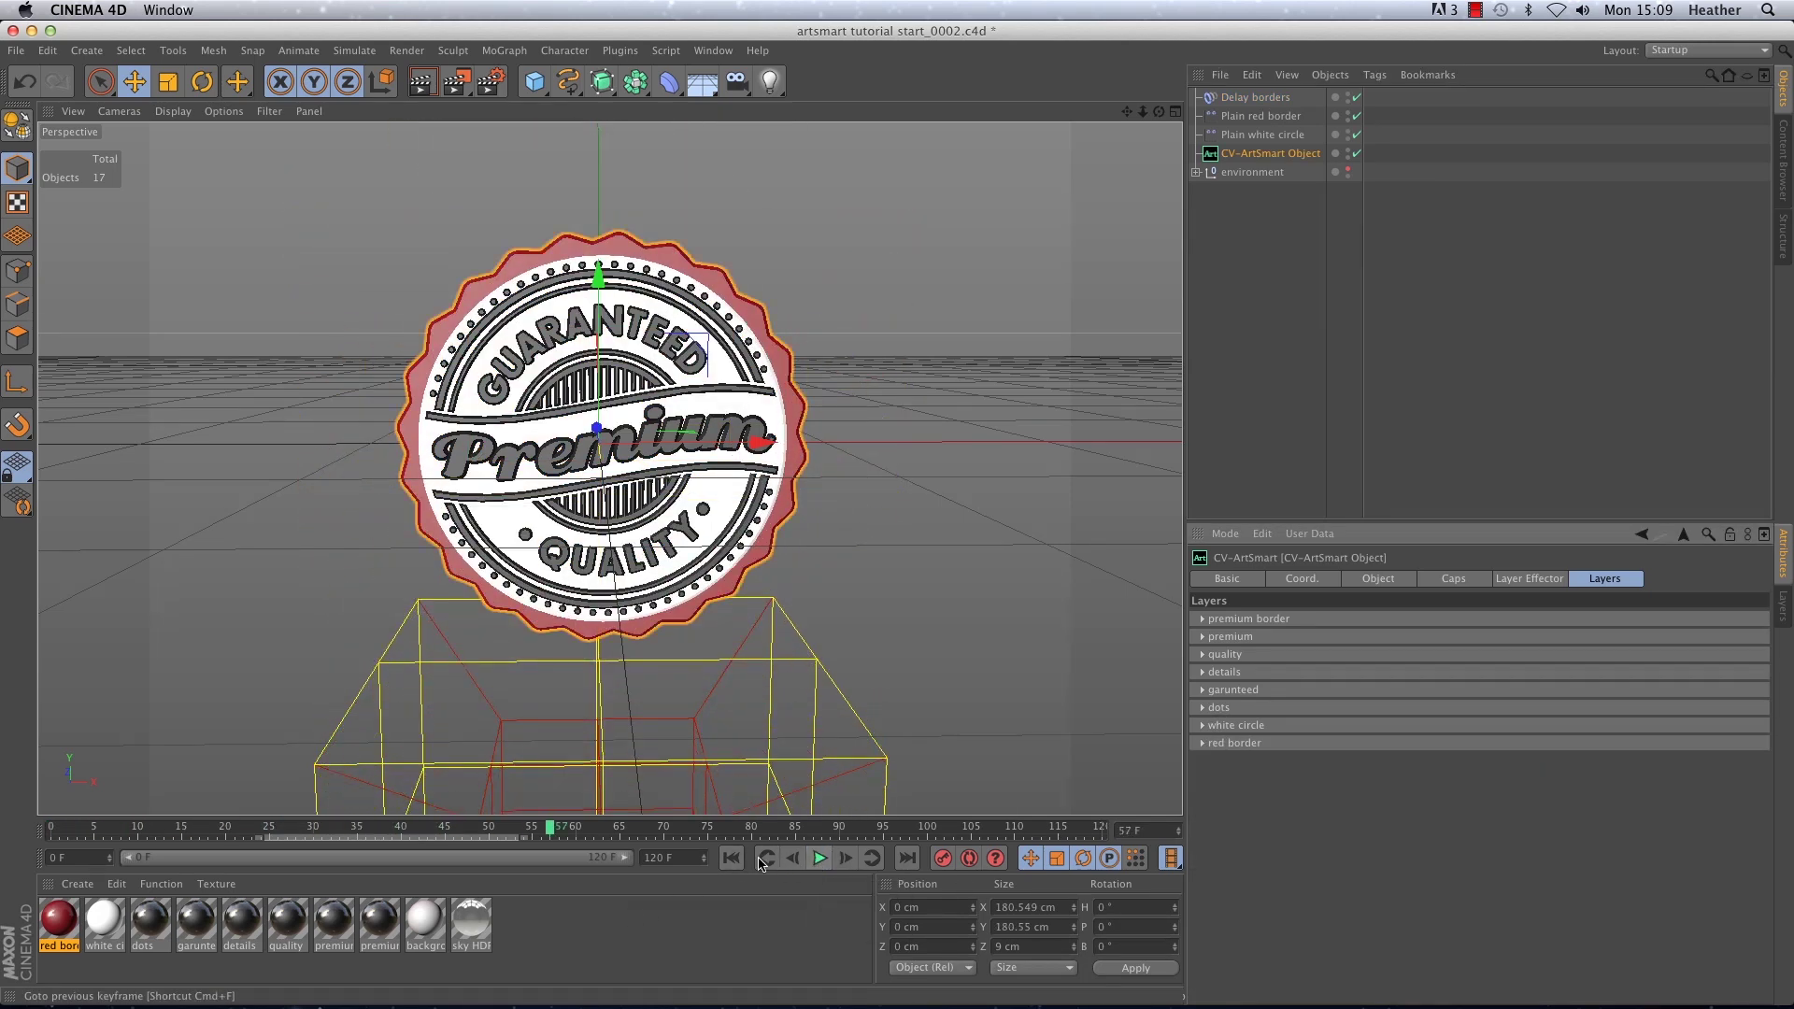
left_click(820, 857)
left_click(731, 858)
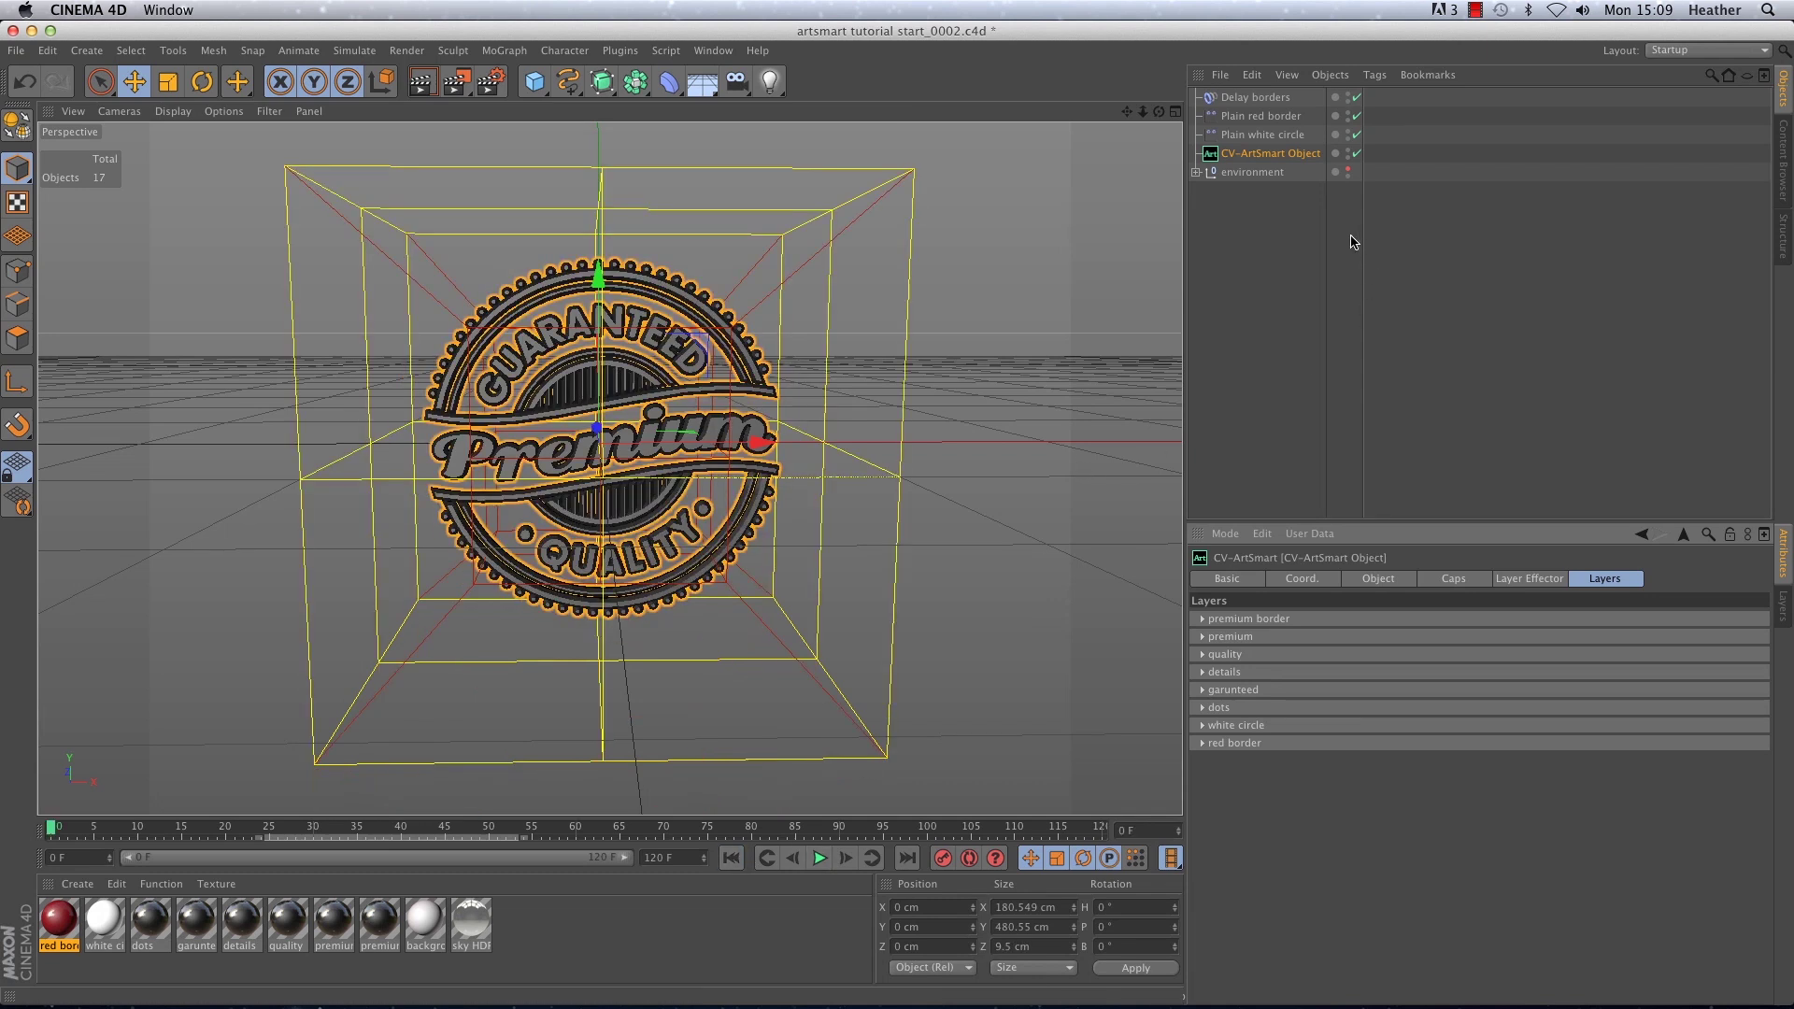
Add a Plain effector named 'Plain all detail'.
left_click(504, 50)
mouse_move(561, 78)
left_click(643, 102)
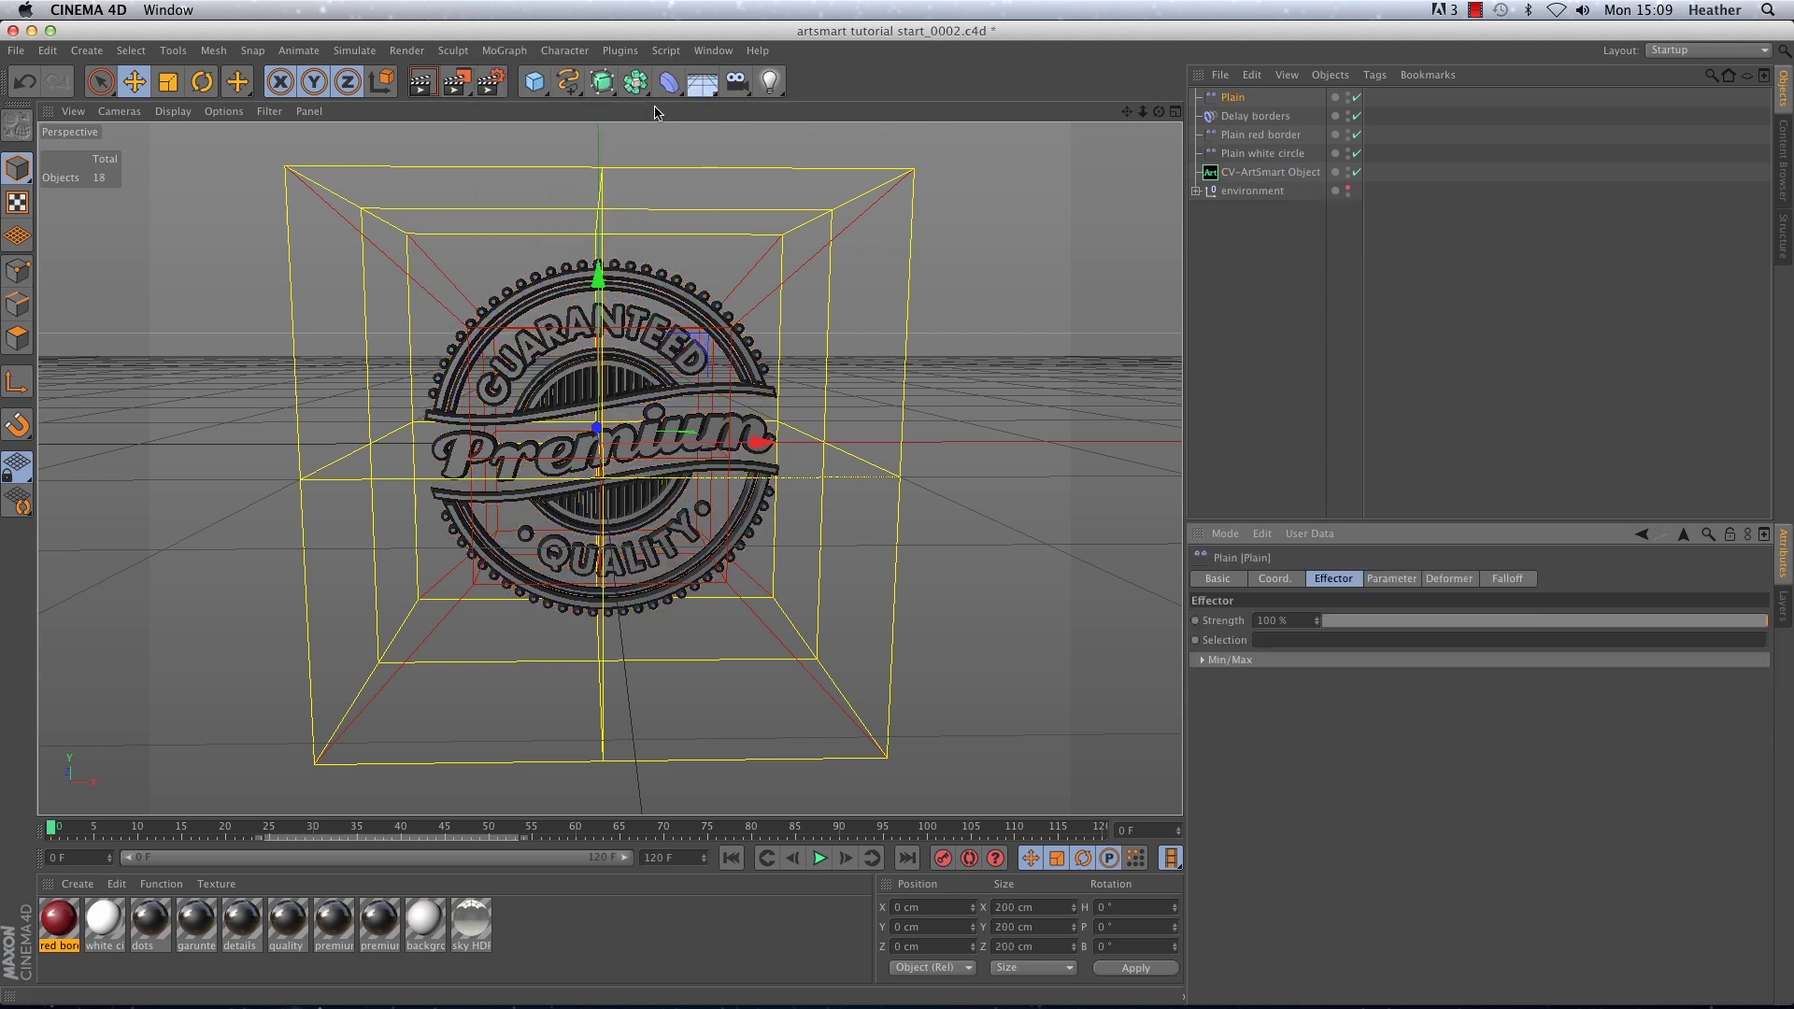
double_click(1240, 99)
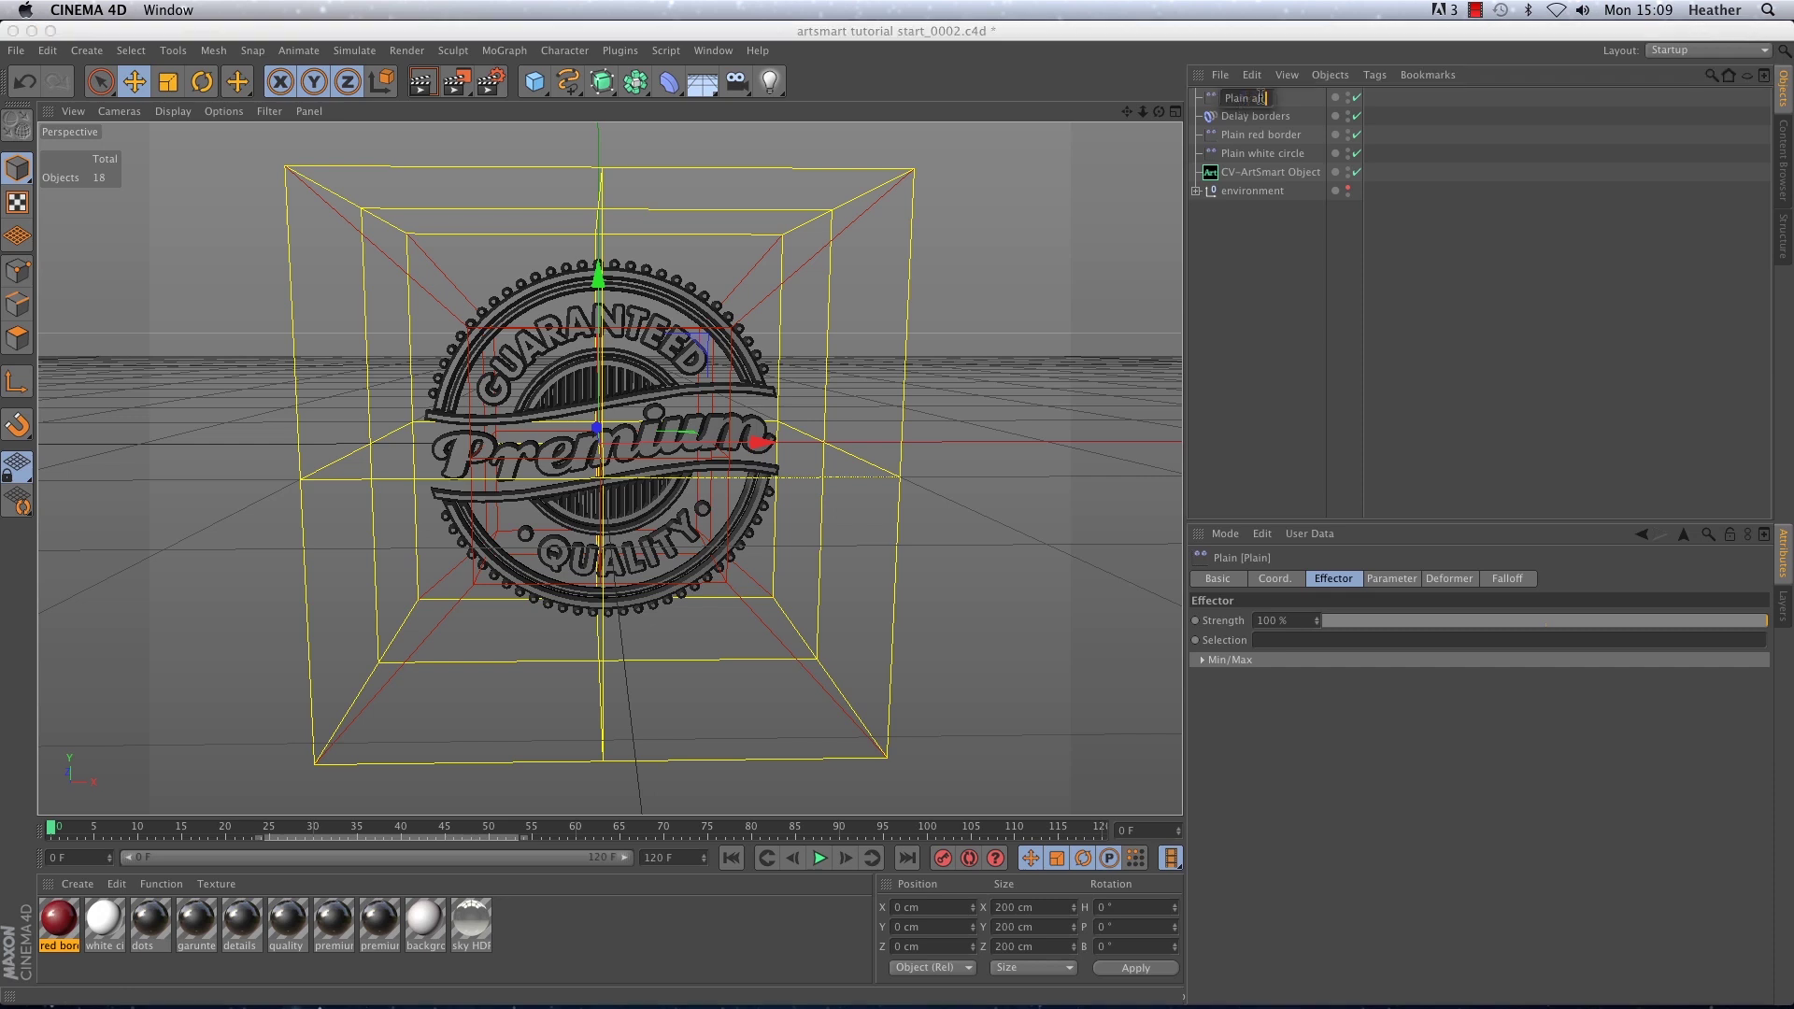
type("all detail")
key("Return")
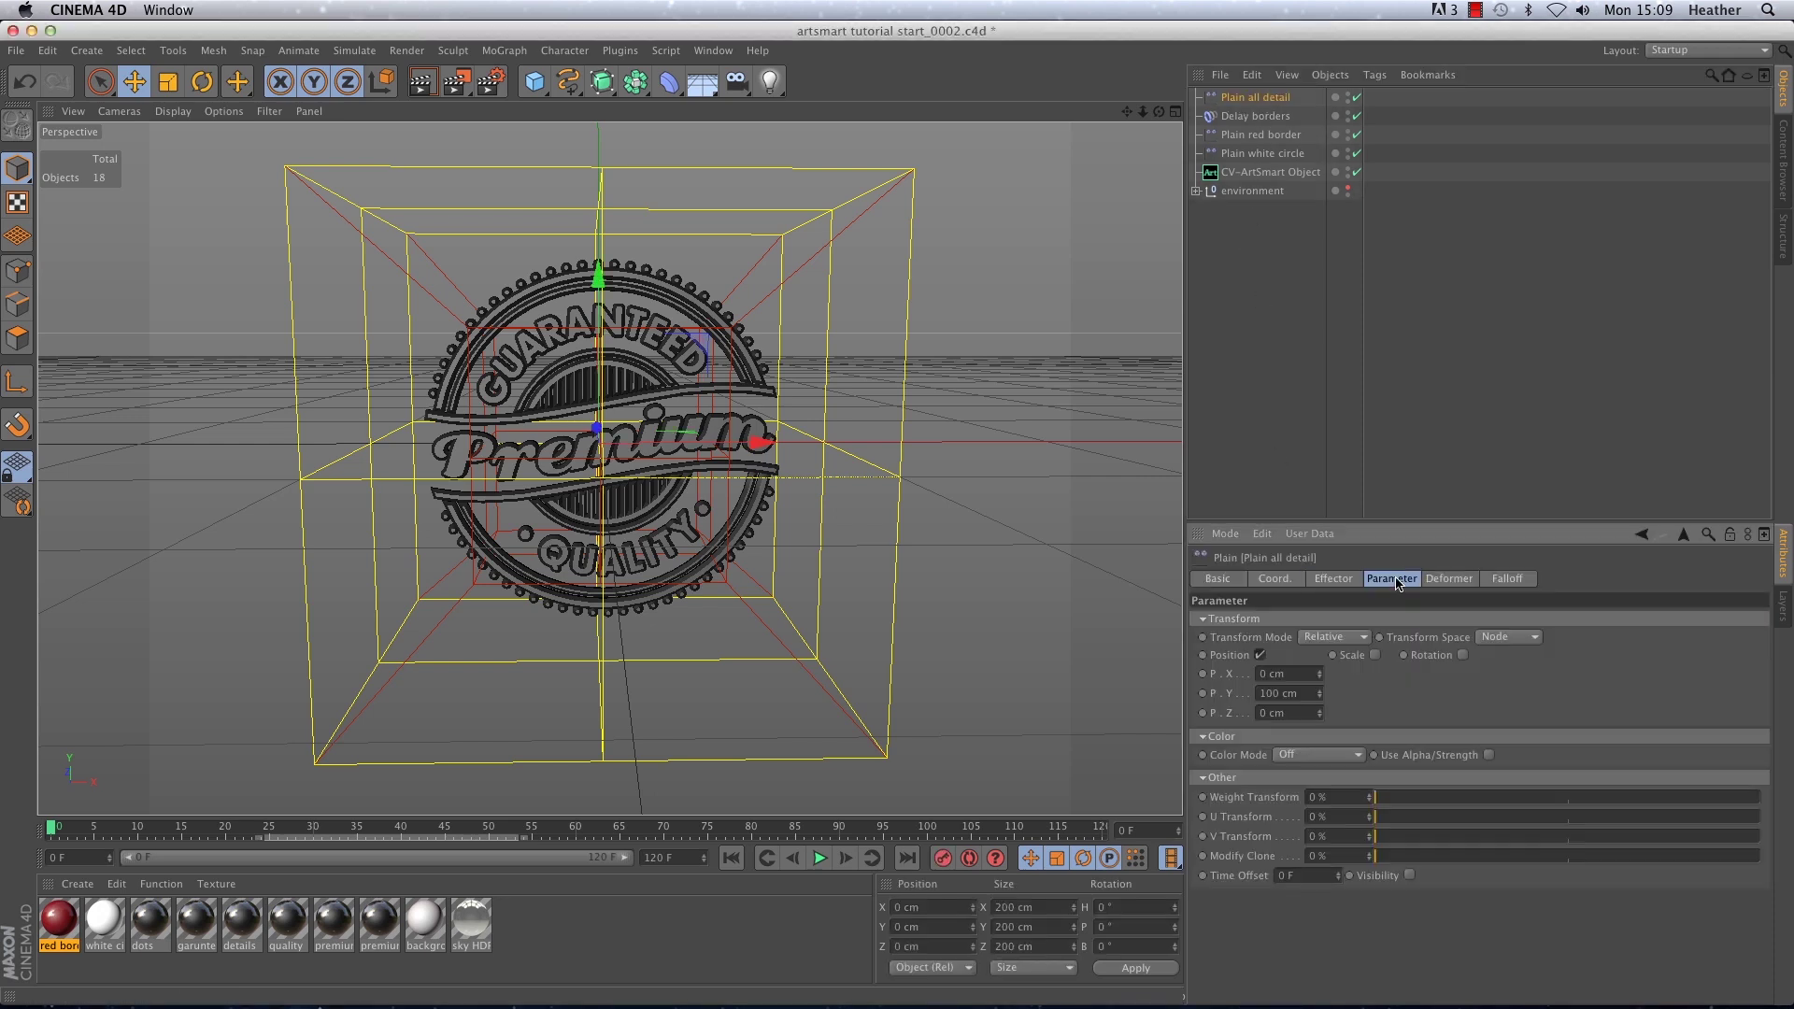
Switch its Position off and Scale on, with a Uniform Scale of -1.
left_click(1259, 655)
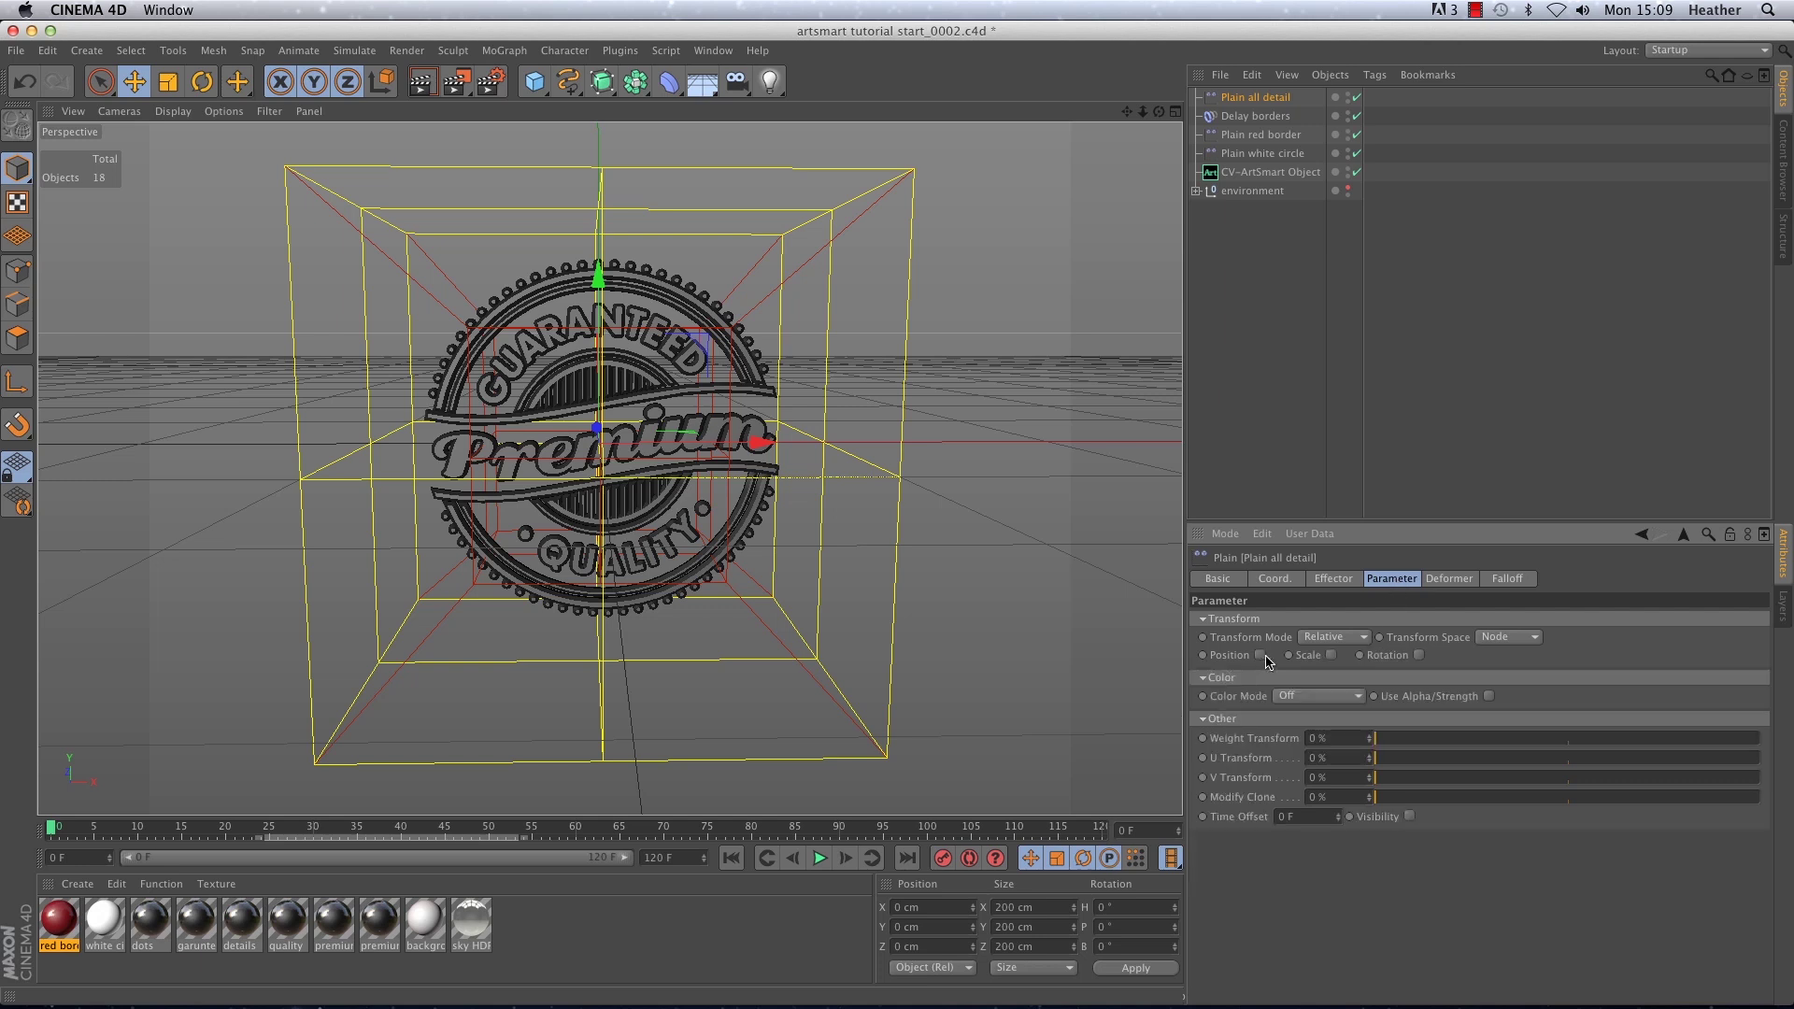
left_click(1331, 655)
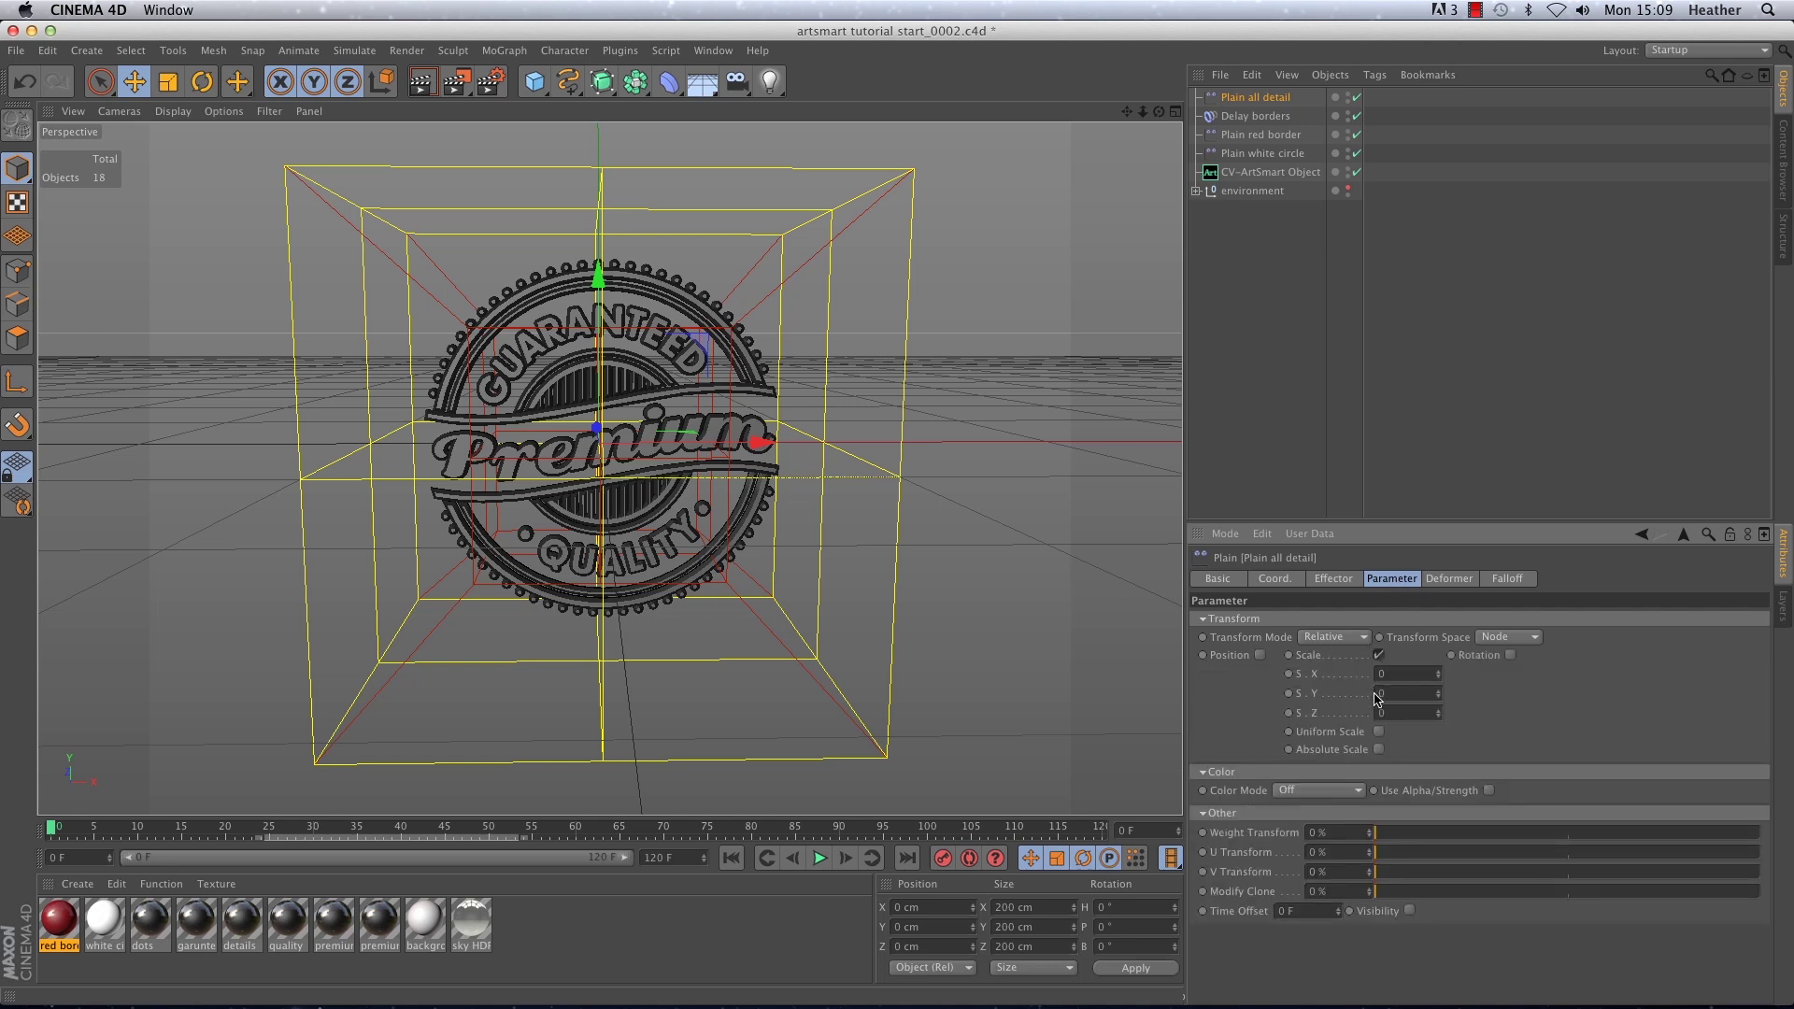
left_click(1379, 733)
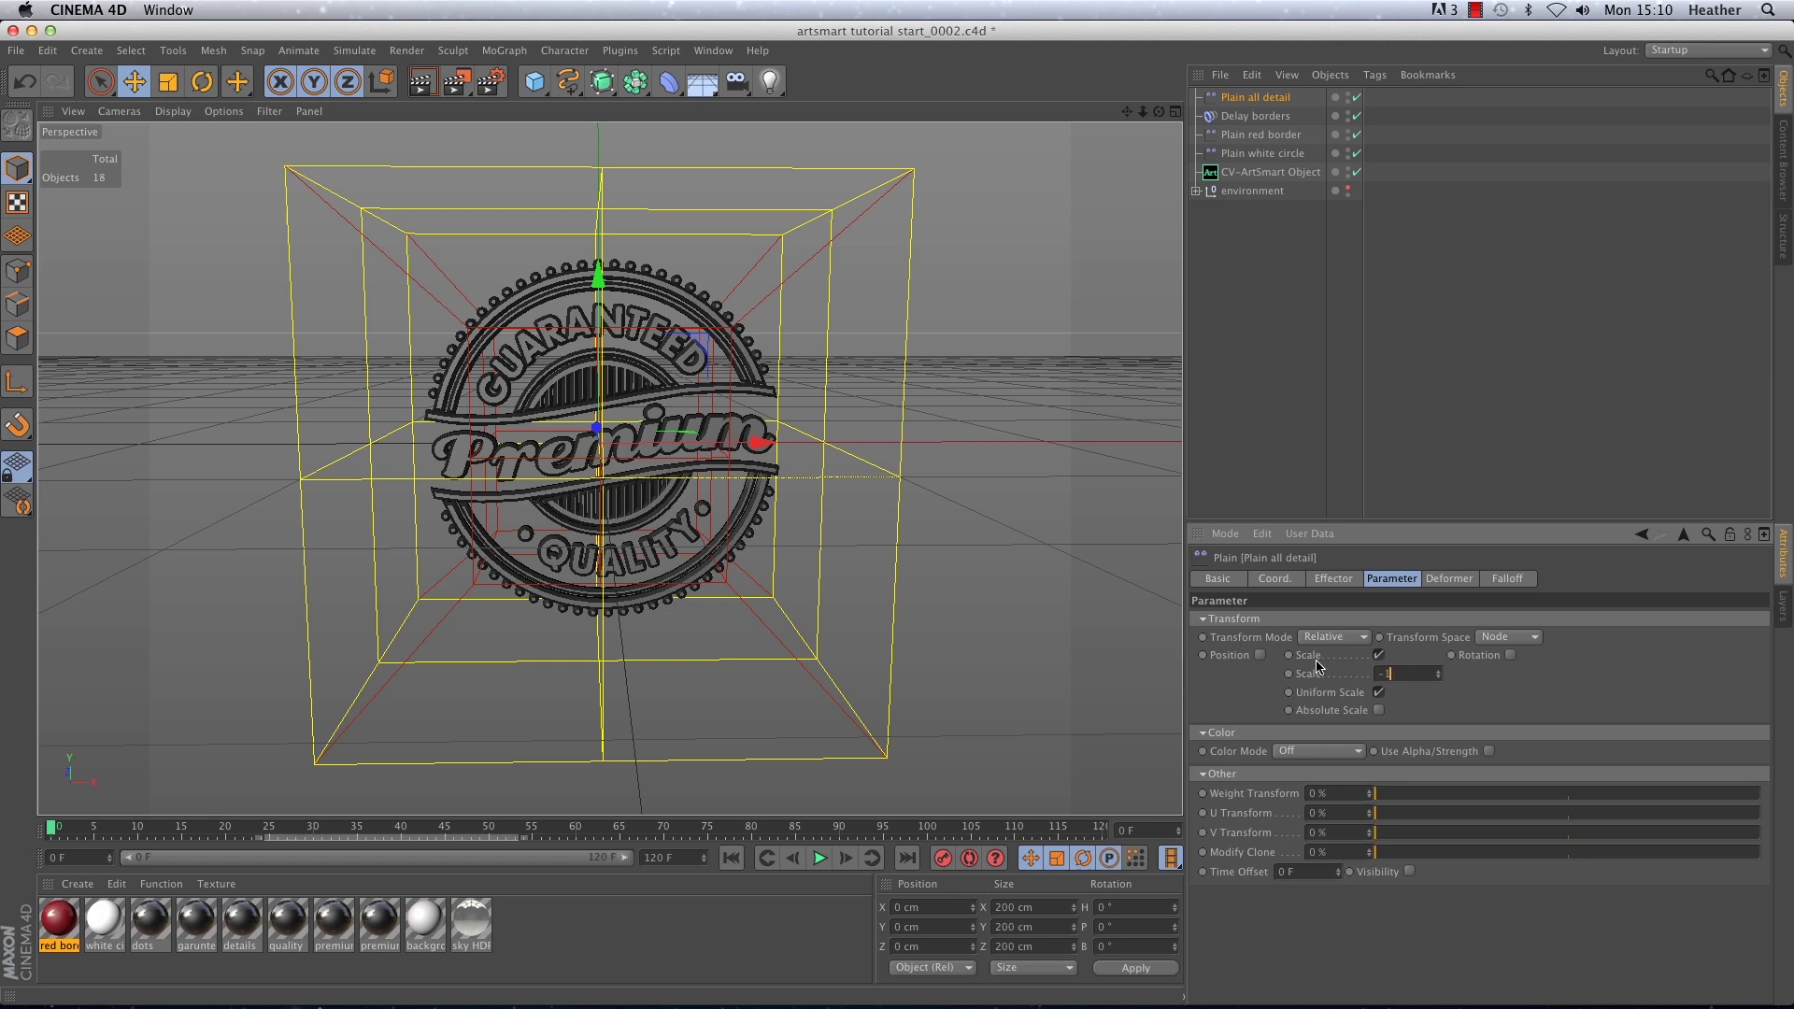
key("Return")
Give Plain all detail a Box falloff at 20%.
left_click(1514, 578)
left_click(1256, 620)
left_click(1266, 658)
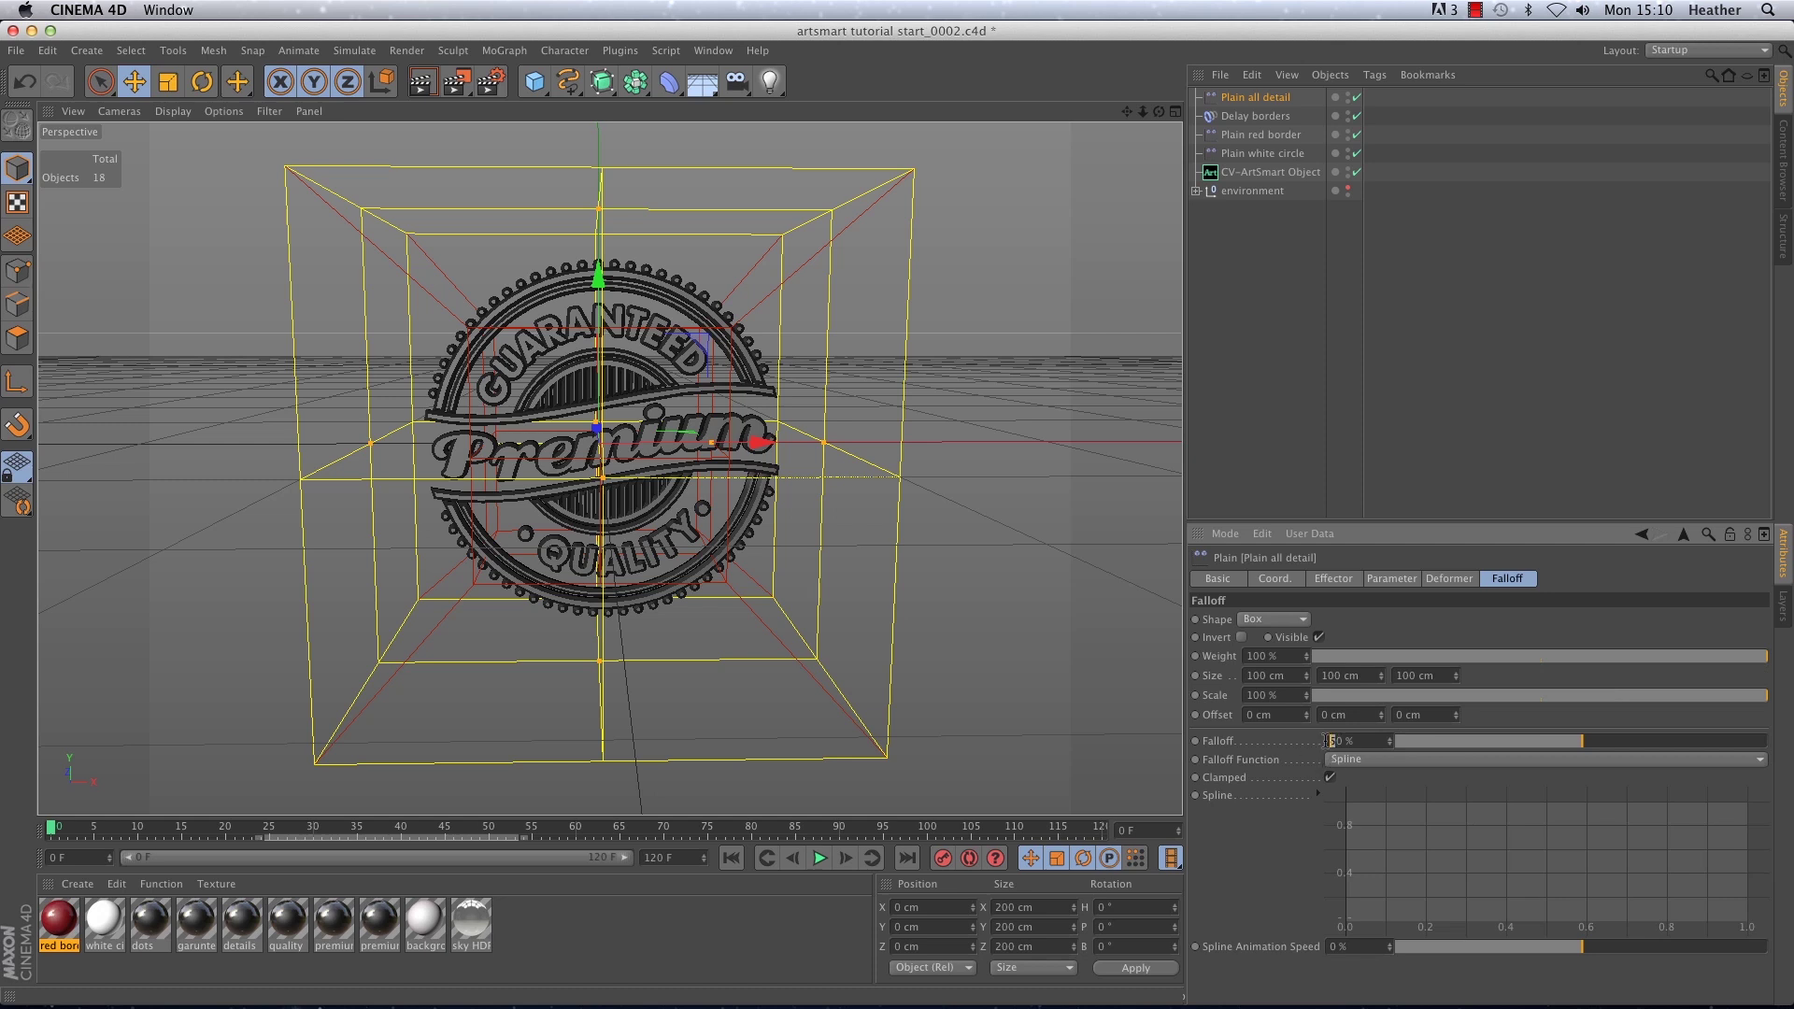
key("Return")
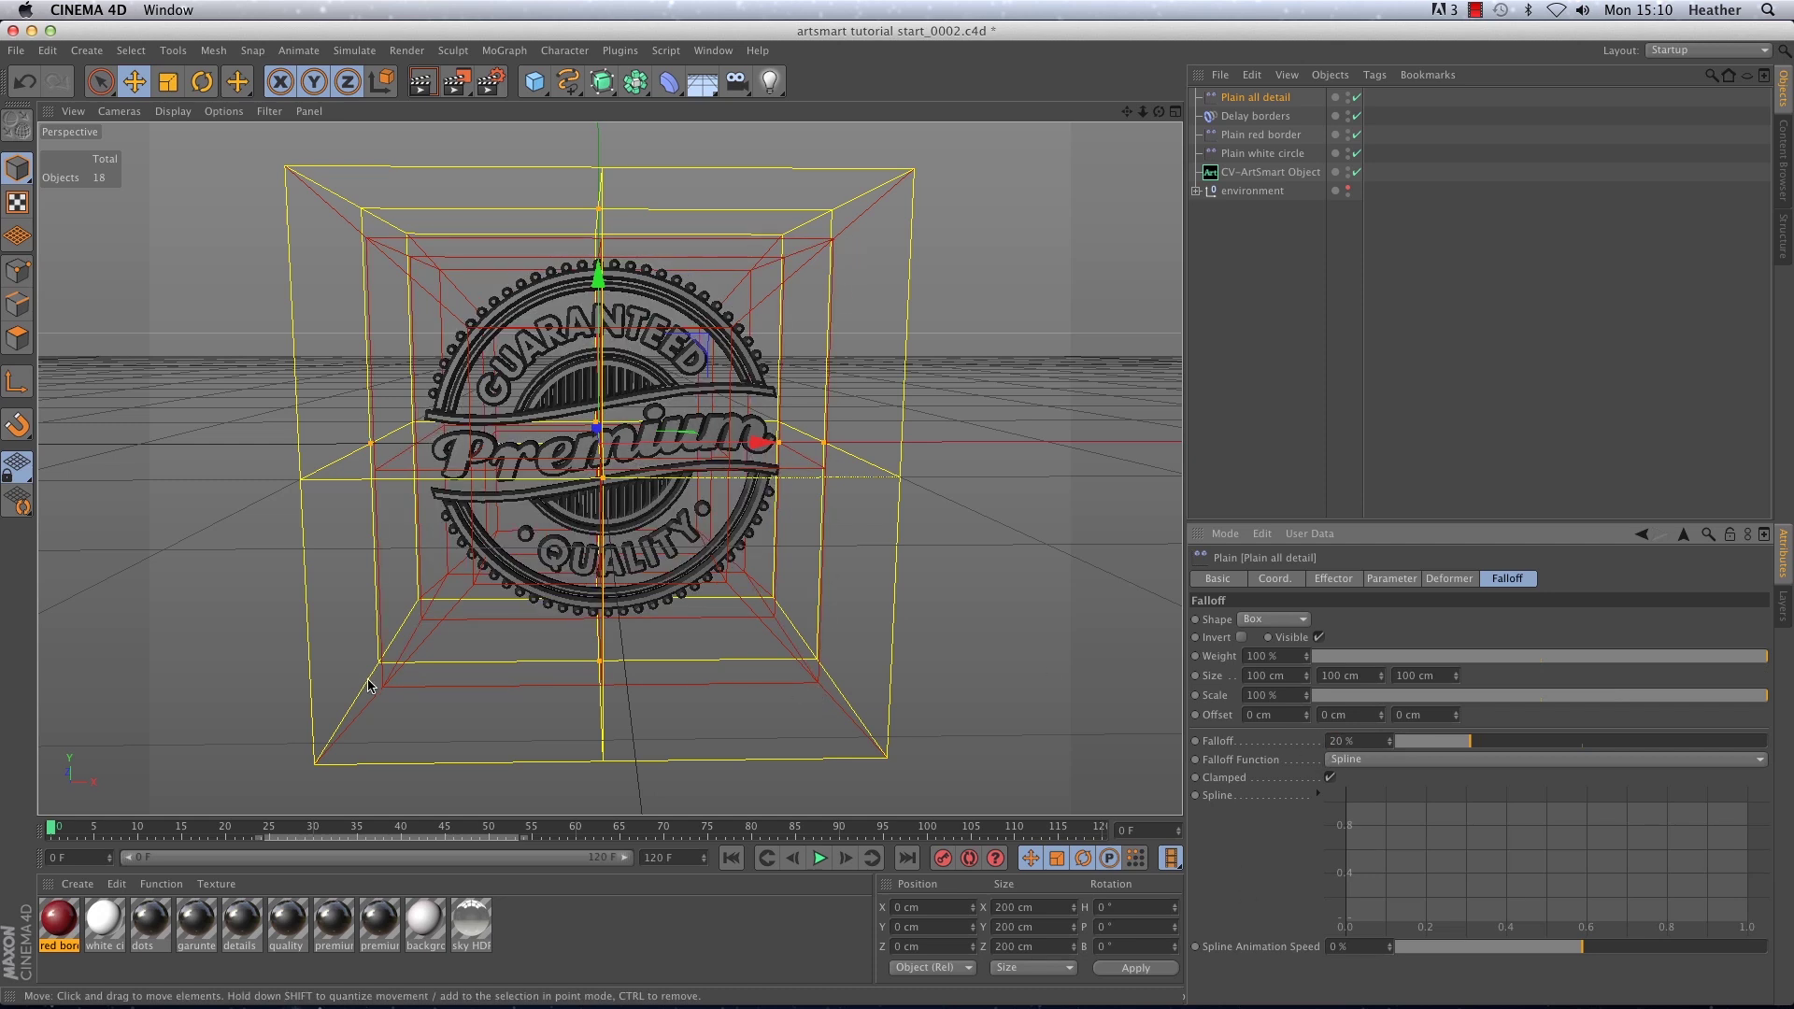
Add Plain all detail to the premium border, premium and quality layers' effectors.
left_click(1244, 171)
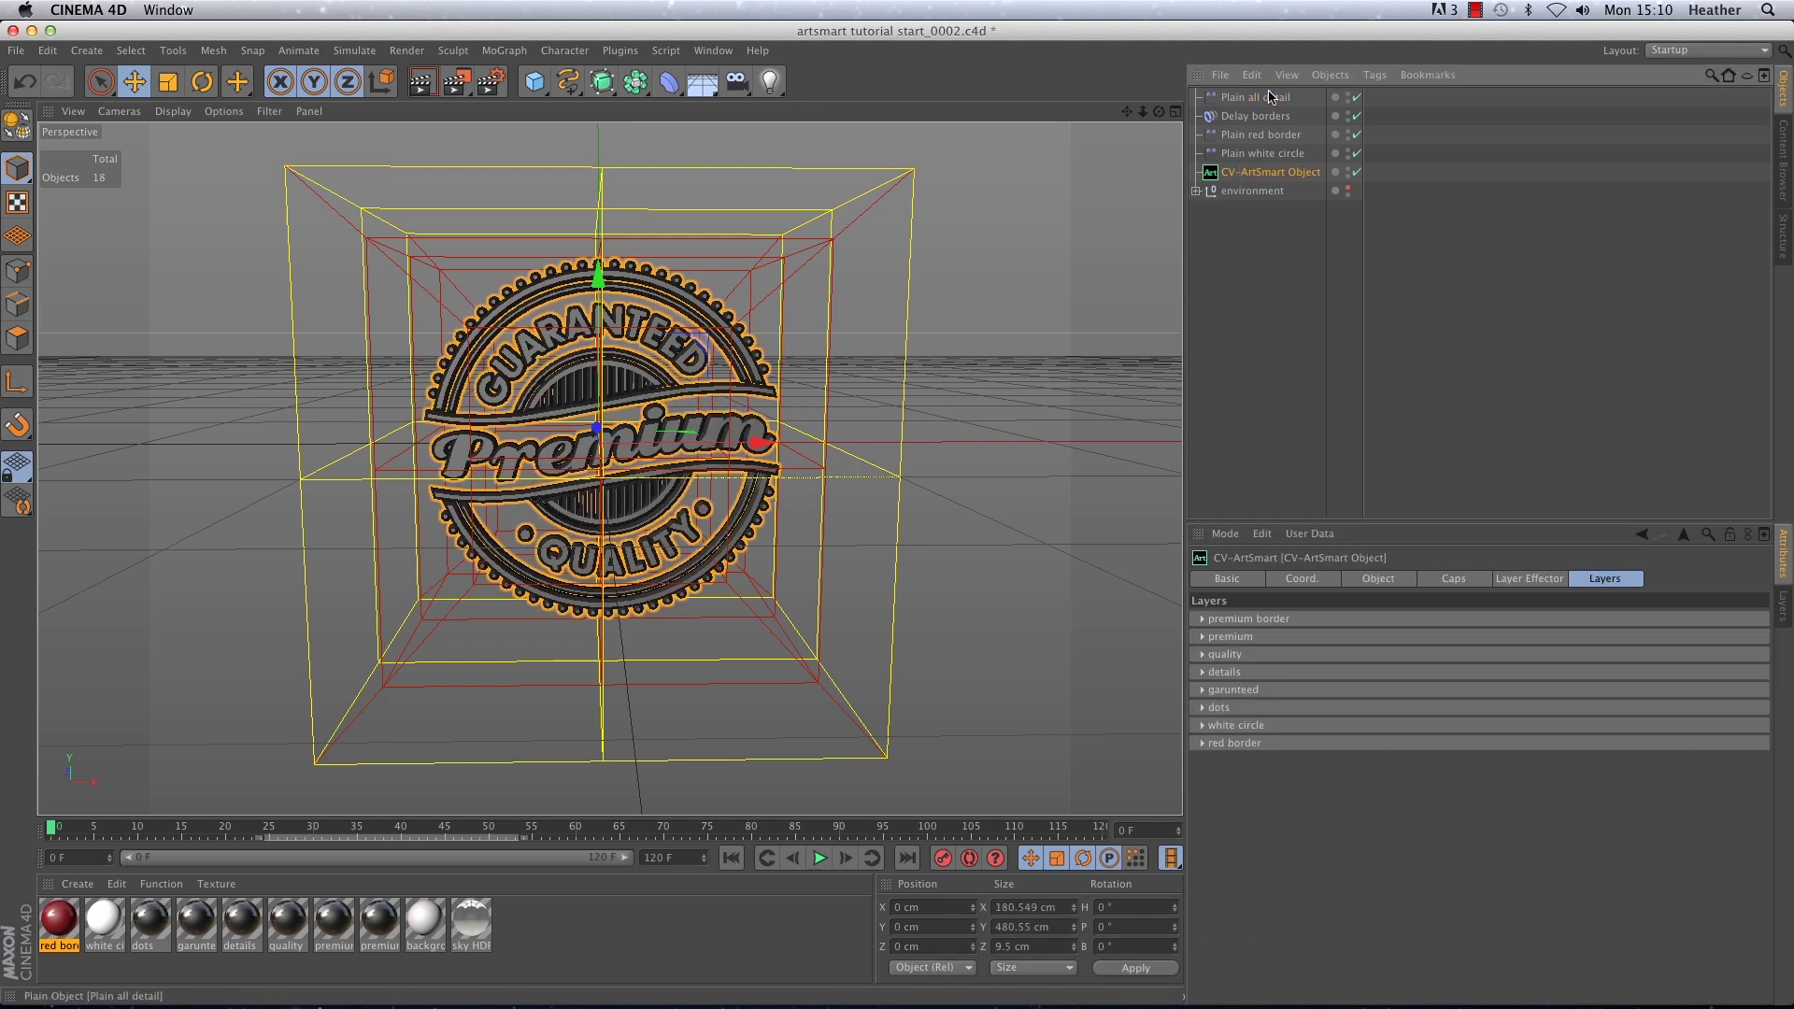
left_click(1202, 619)
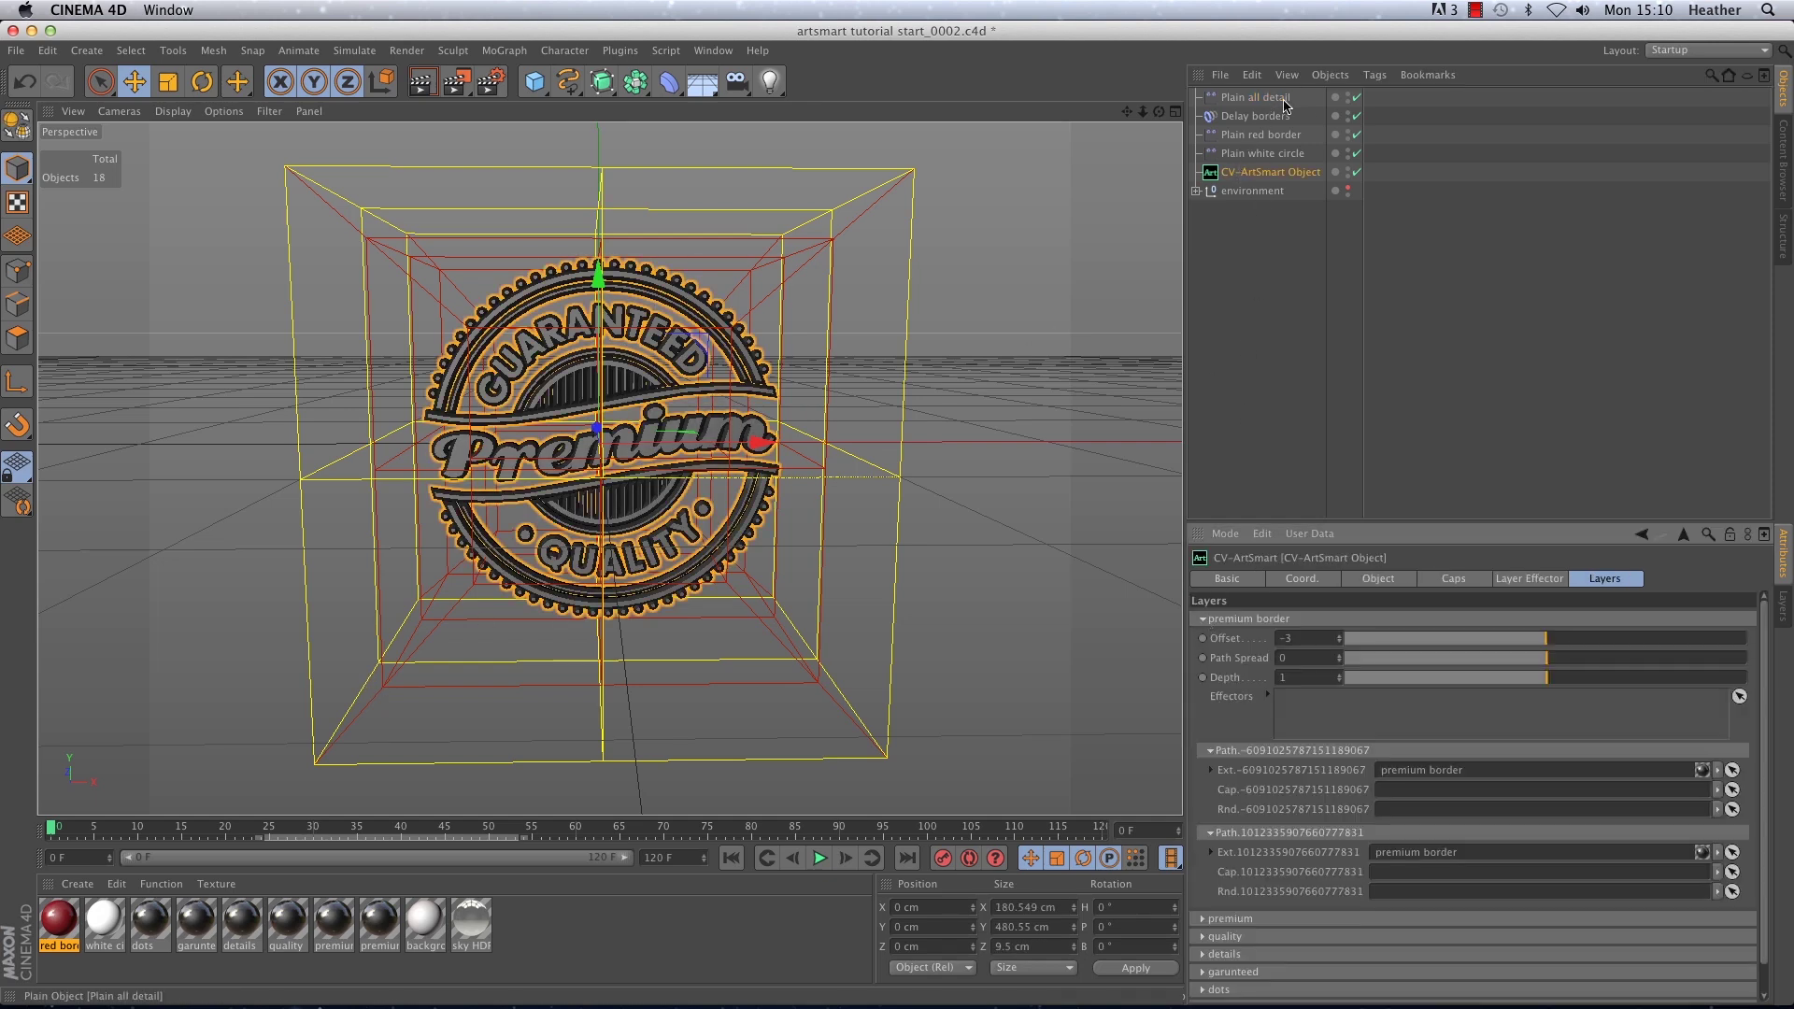
left_click_drag(1276, 99, 1320, 709)
left_click(1311, 619)
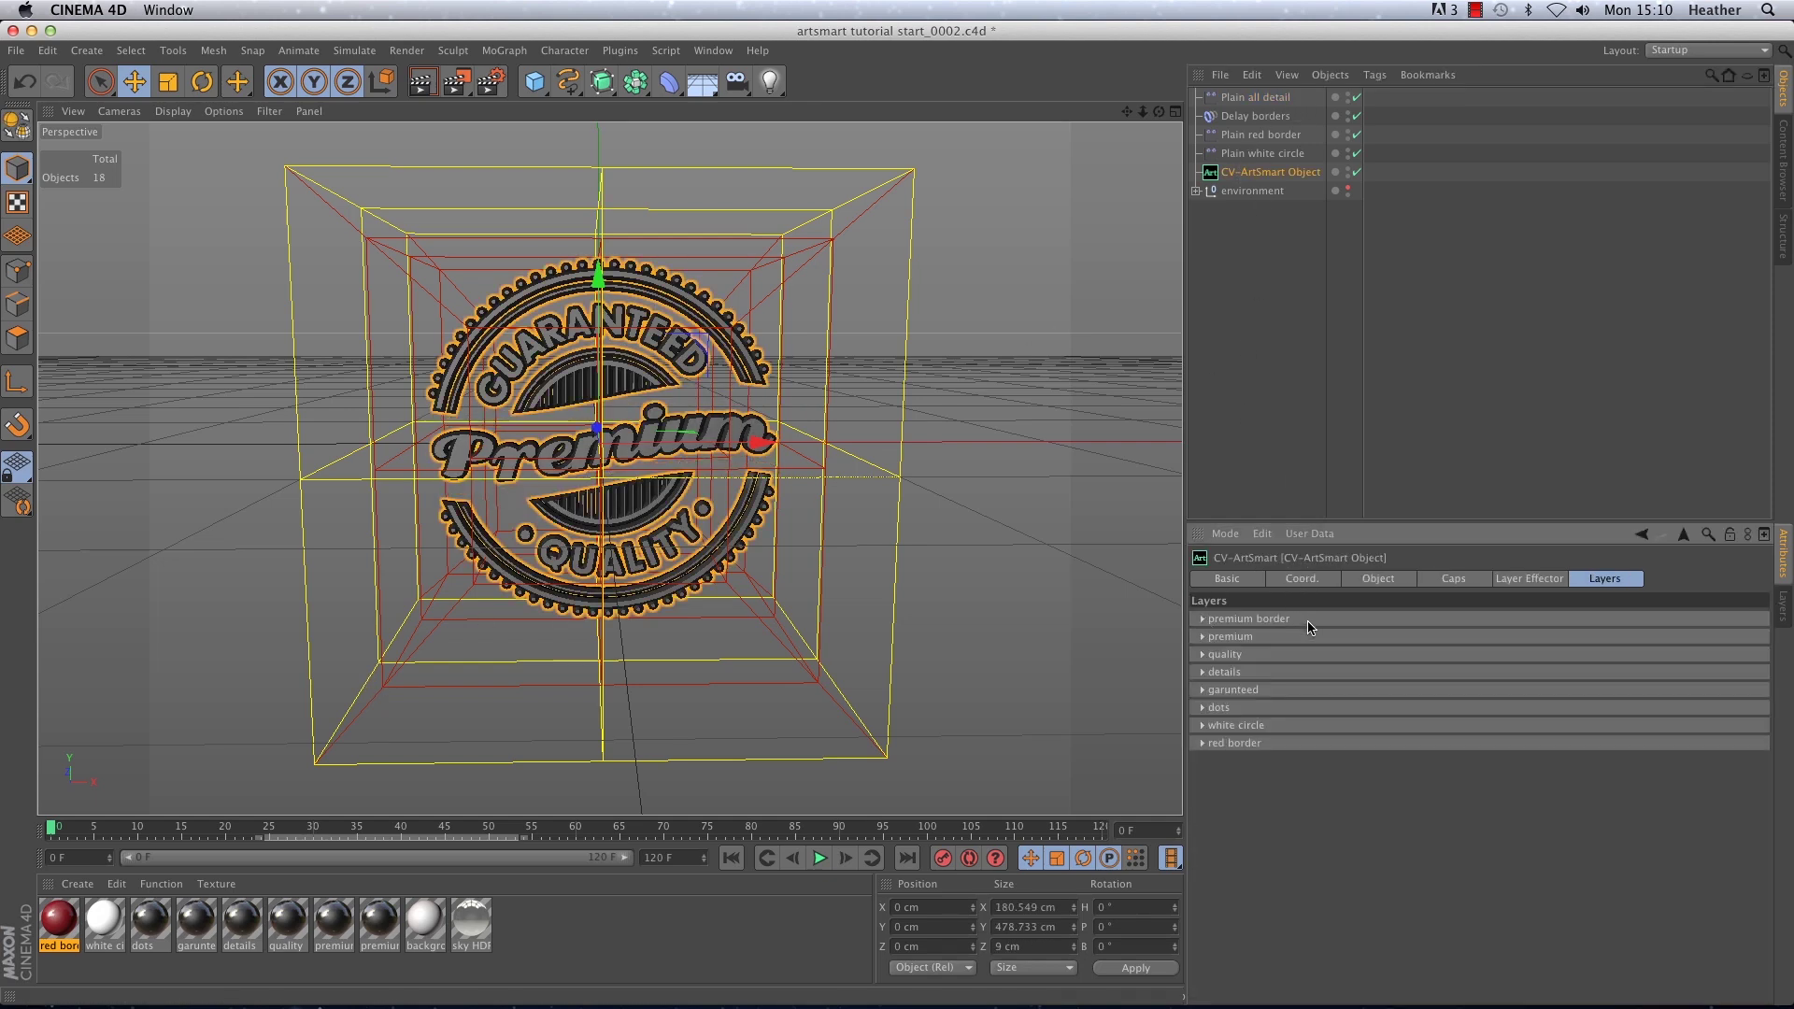
left_click(1312, 636)
left_click_drag(1276, 97, 1322, 715)
left_click(1323, 636)
left_click(1242, 654)
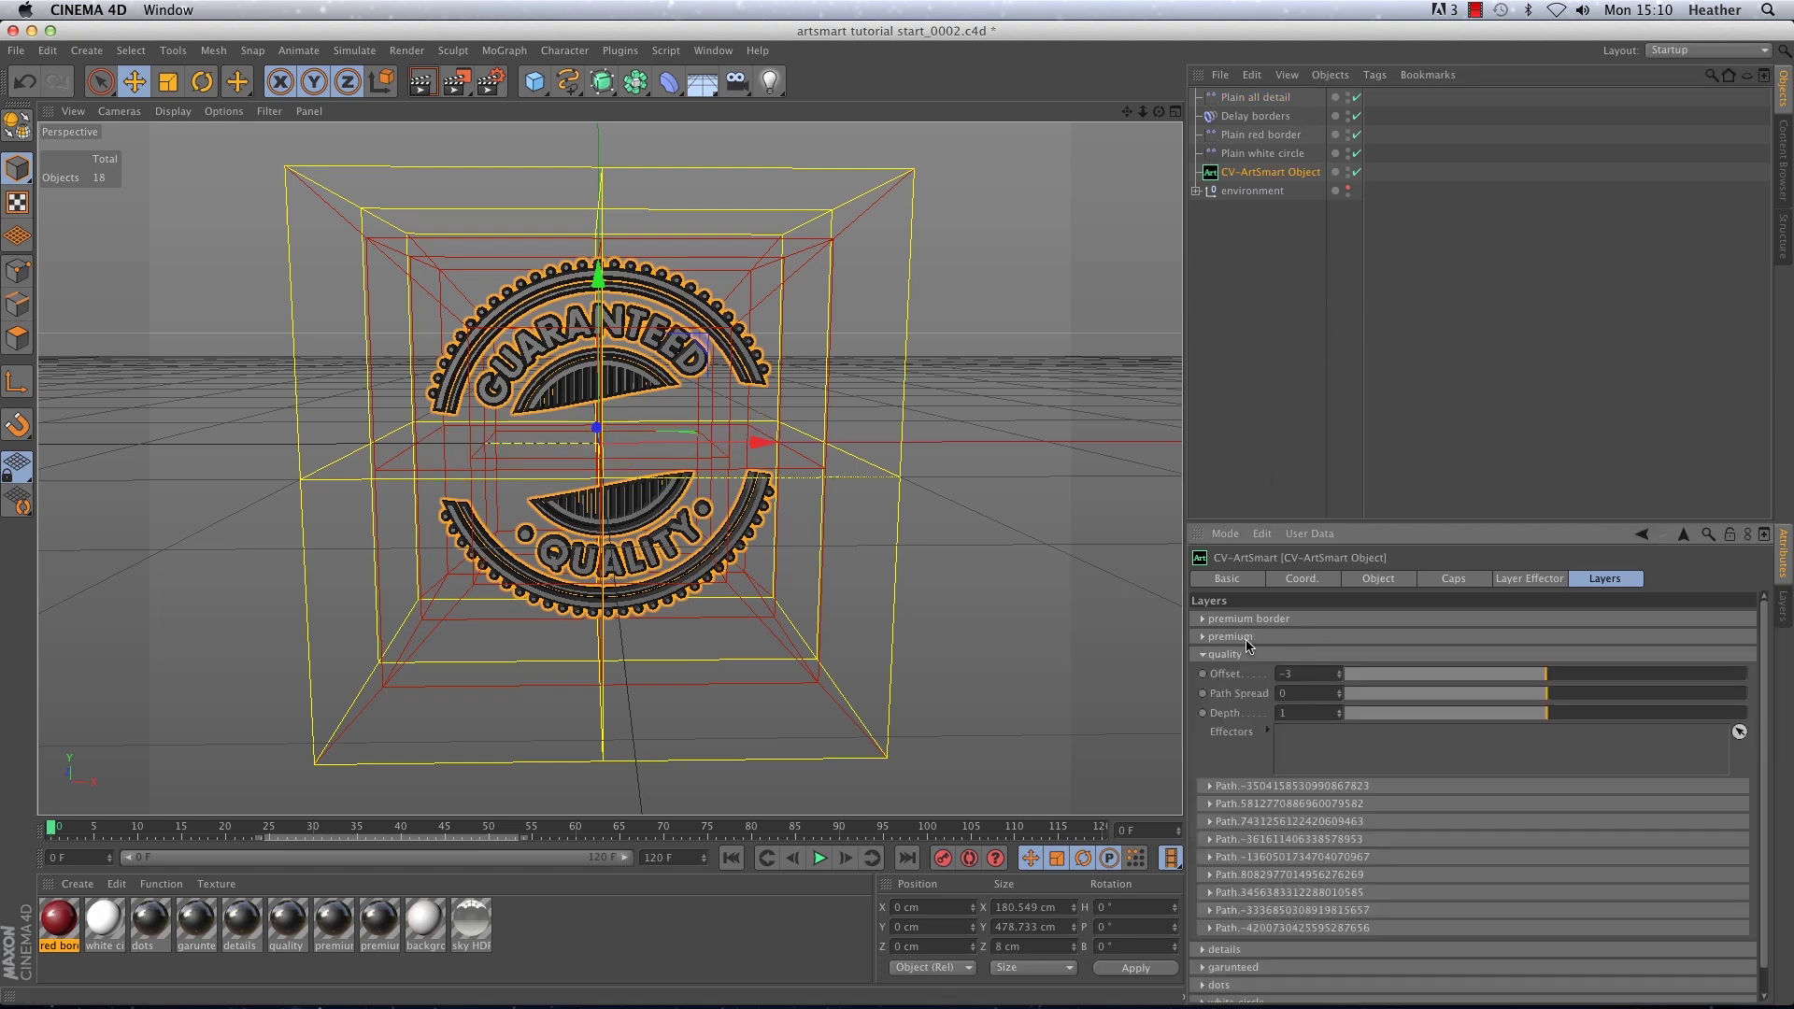
left_click_drag(1258, 118, 1306, 740)
left_click(1305, 656)
Add Plain all detail to the details, garunteed and dots layers' effectors.
left_click(1305, 671)
left_click_drag(1271, 103, 1326, 776)
left_click(1304, 673)
left_click(1304, 690)
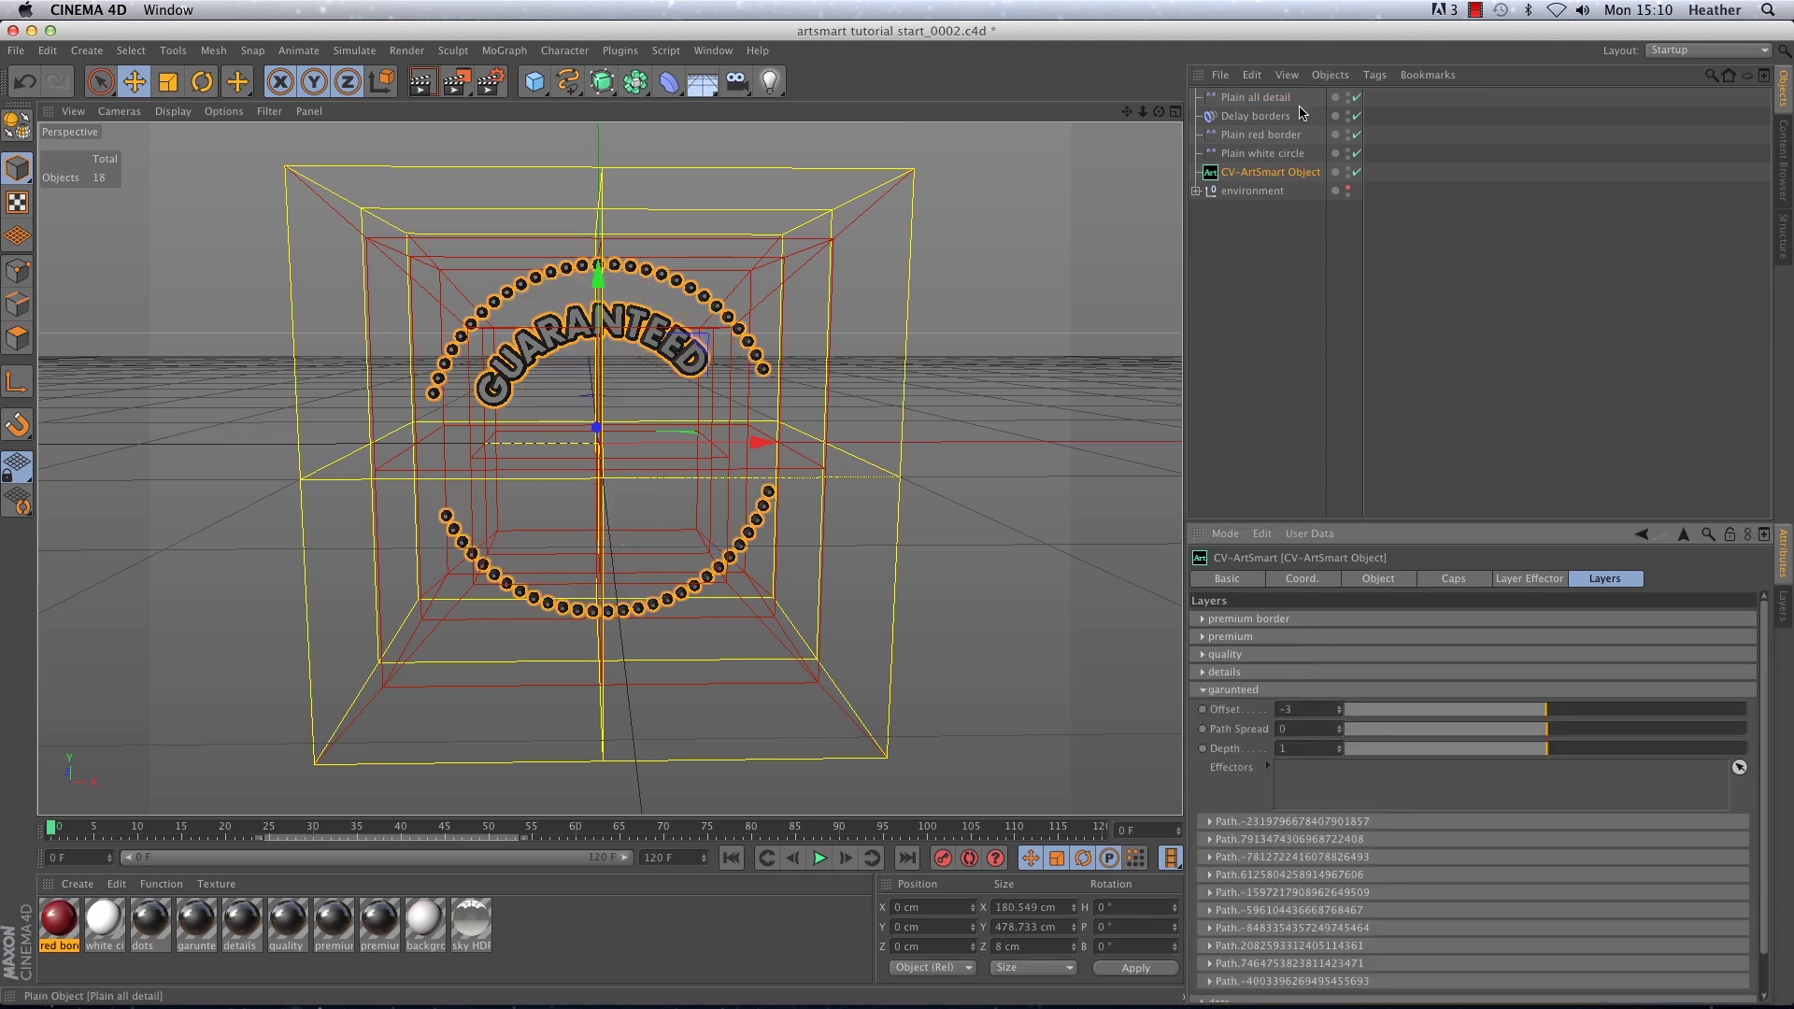
left_click_drag(1291, 99, 1342, 775)
left_click(1312, 690)
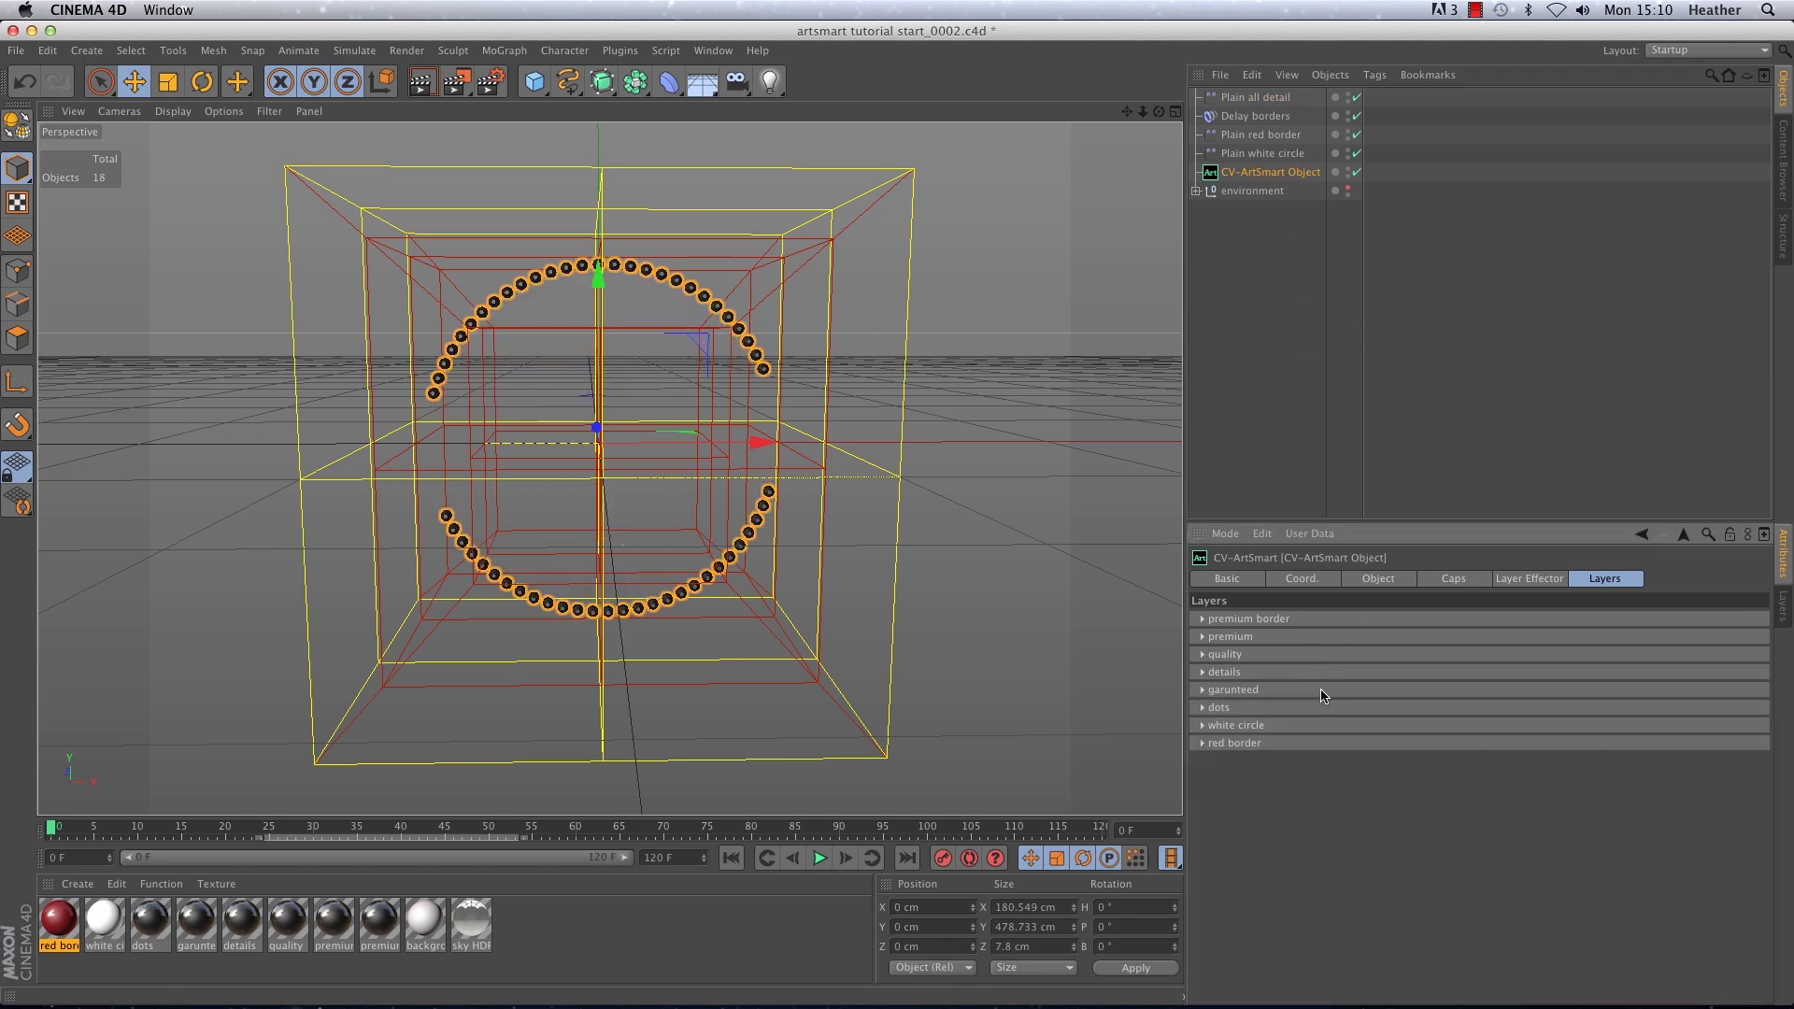
left_click(1322, 708)
left_click_drag(1280, 97, 1344, 786)
left_click(1219, 708)
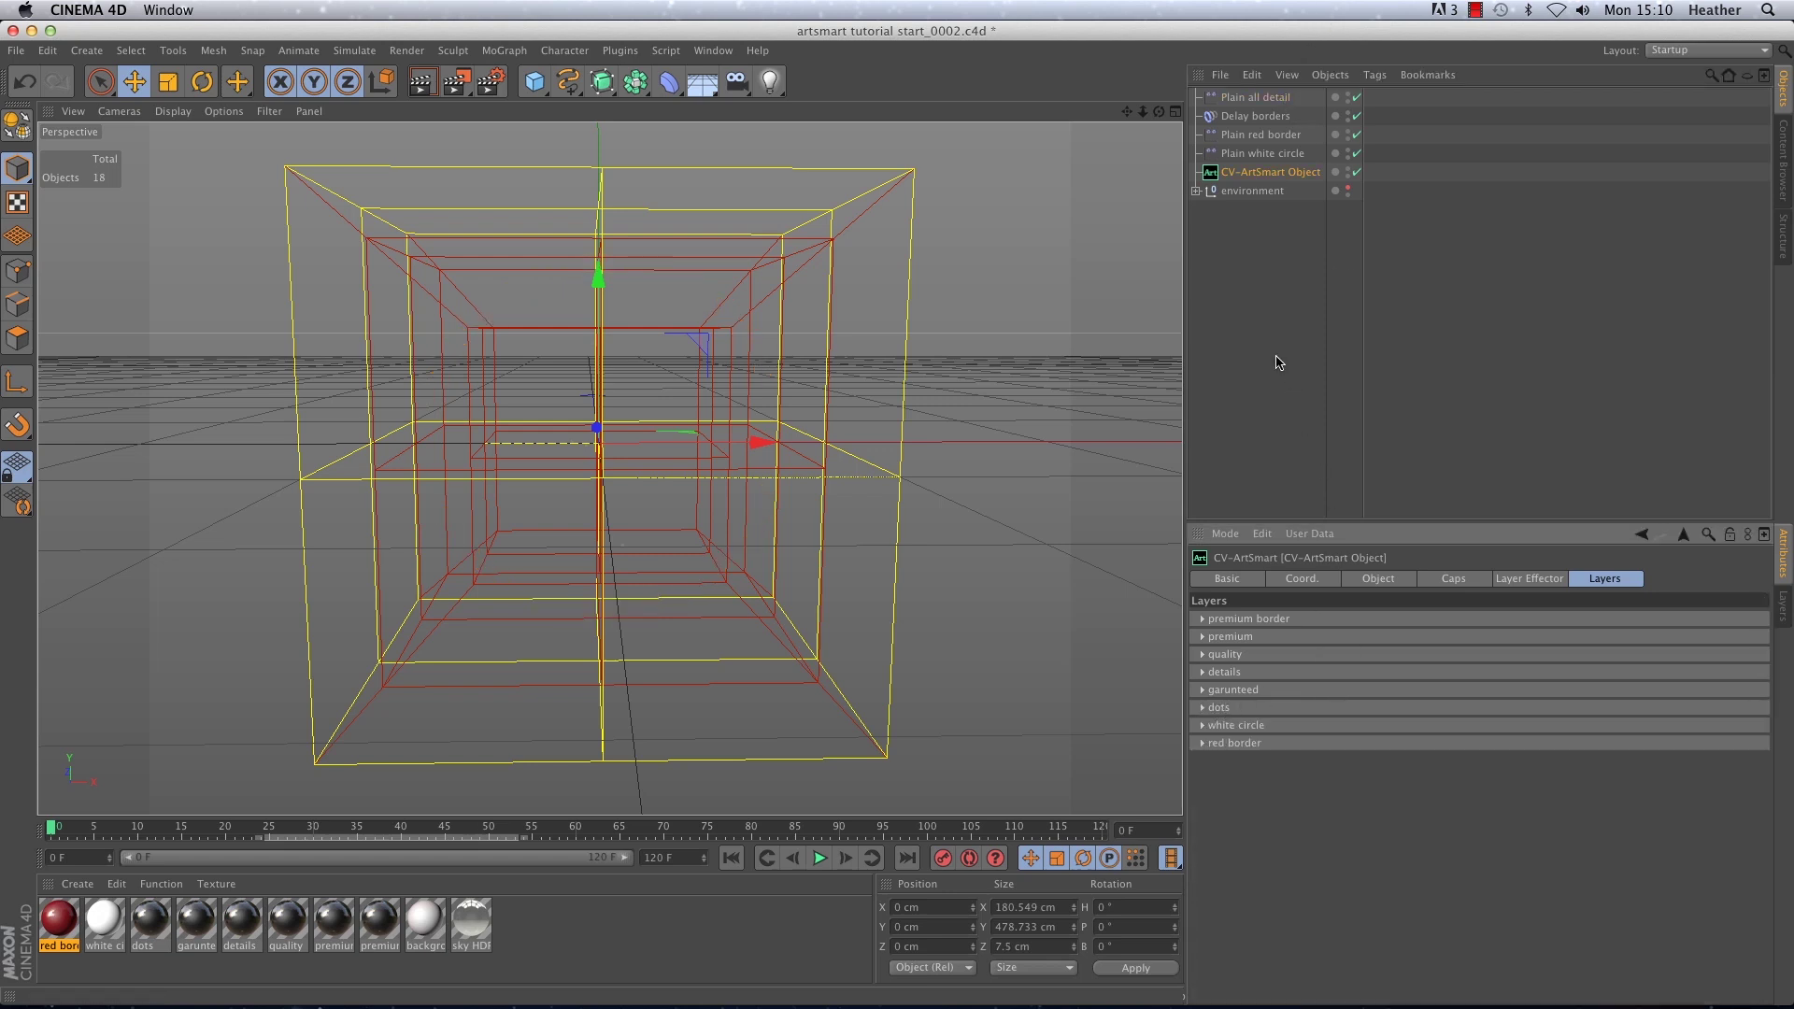
Keyframe the Plain all detail effector's X position at frame 50.
left_click(1266, 97)
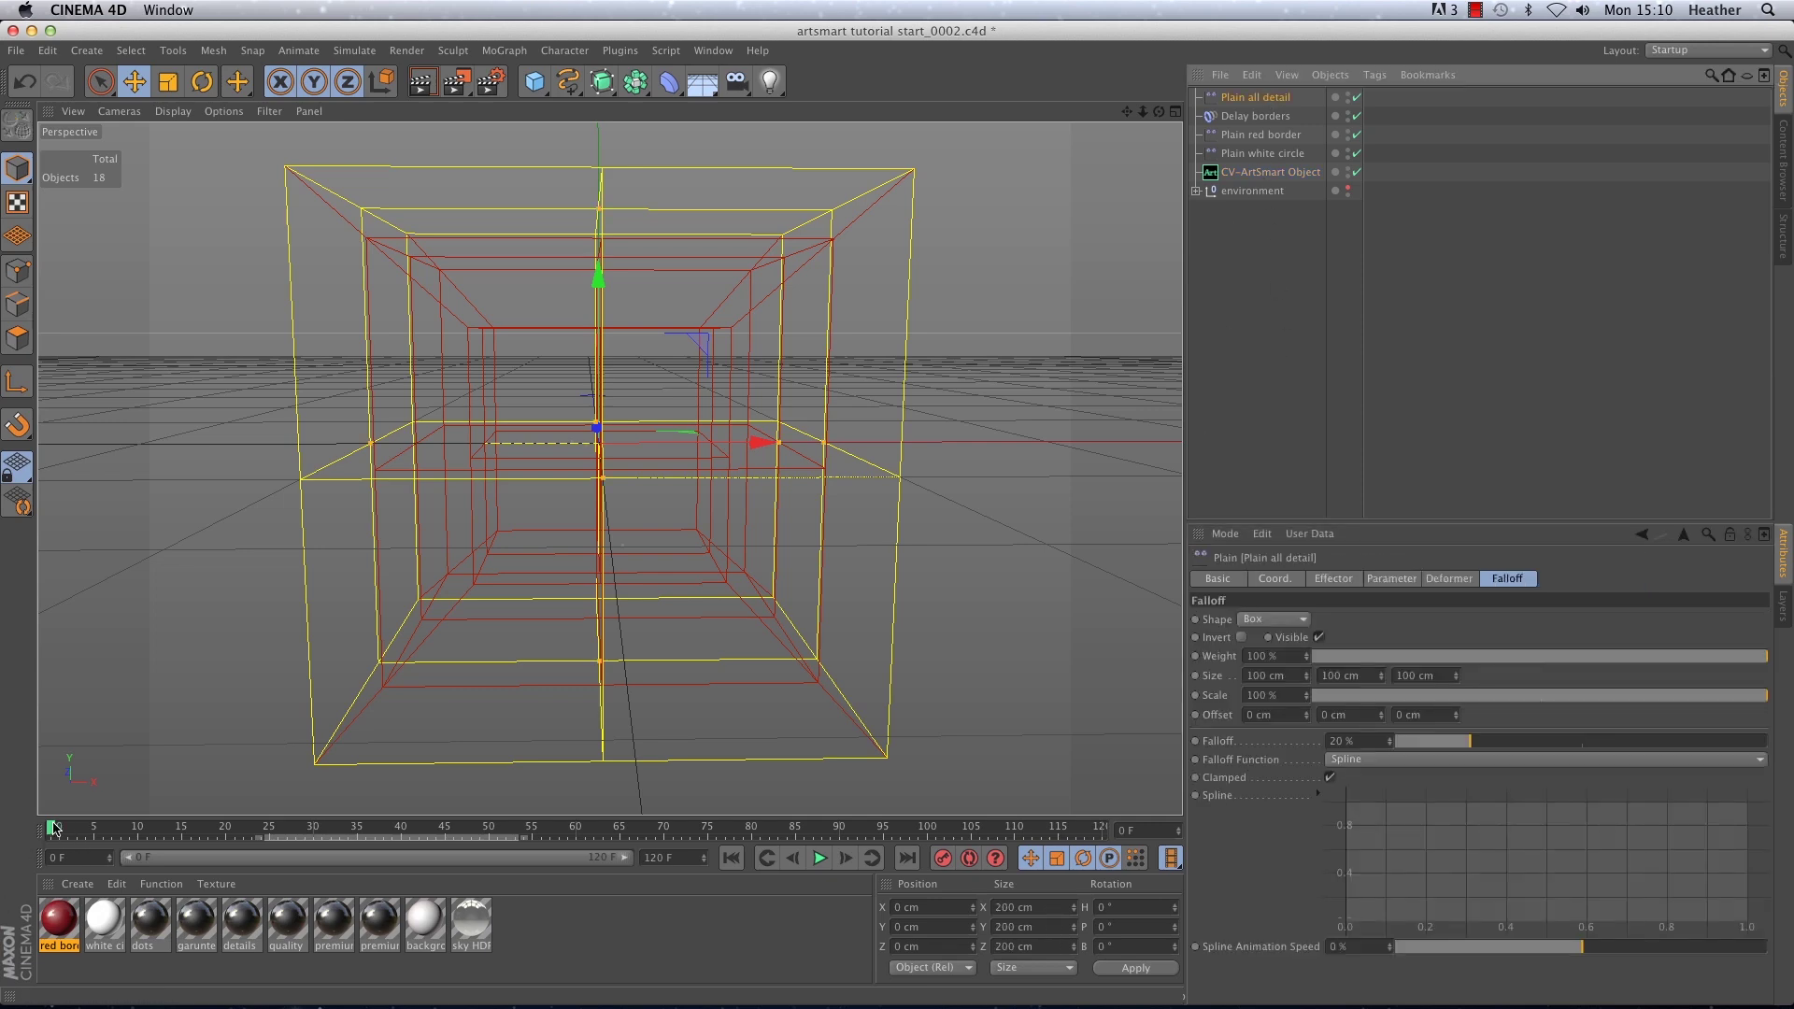
left_click_drag(54, 827, 489, 844)
left_click(1277, 579)
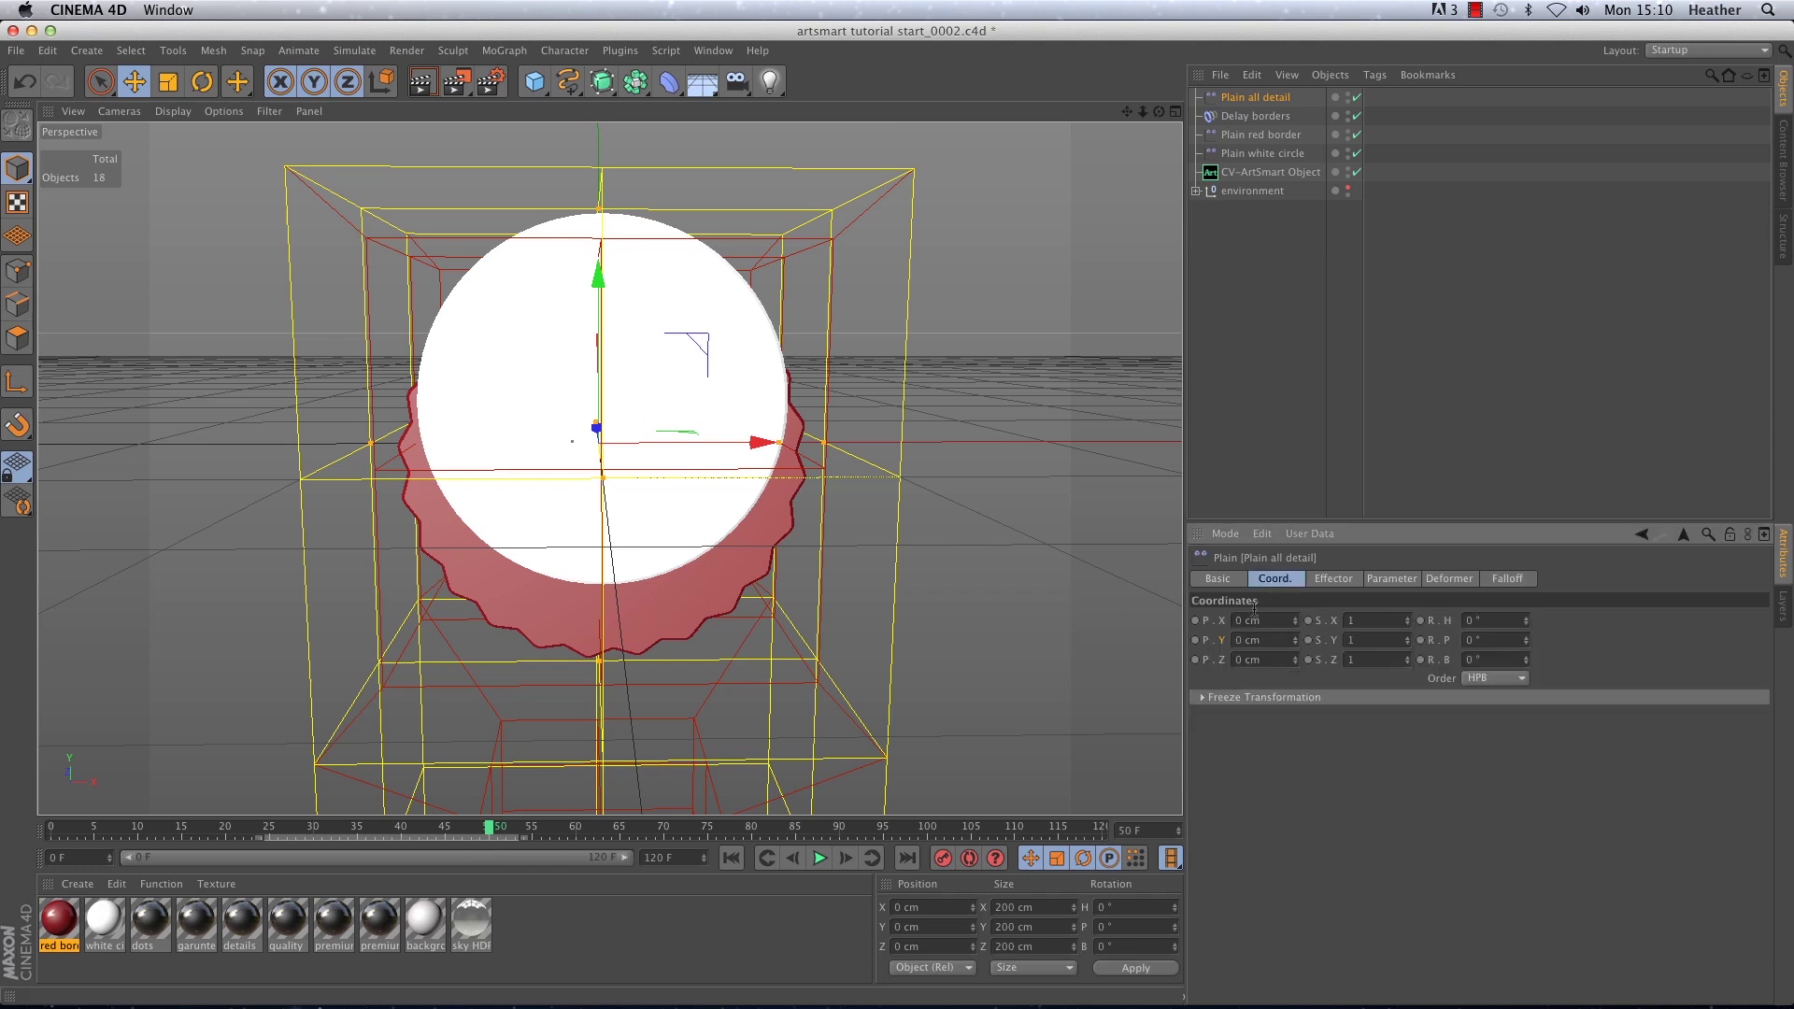
left_click(1194, 620)
Around frame 88, set its X position to 250 cm, then play from the first frame.
left_click_drag(488, 828, 842, 839)
left_click(1237, 620)
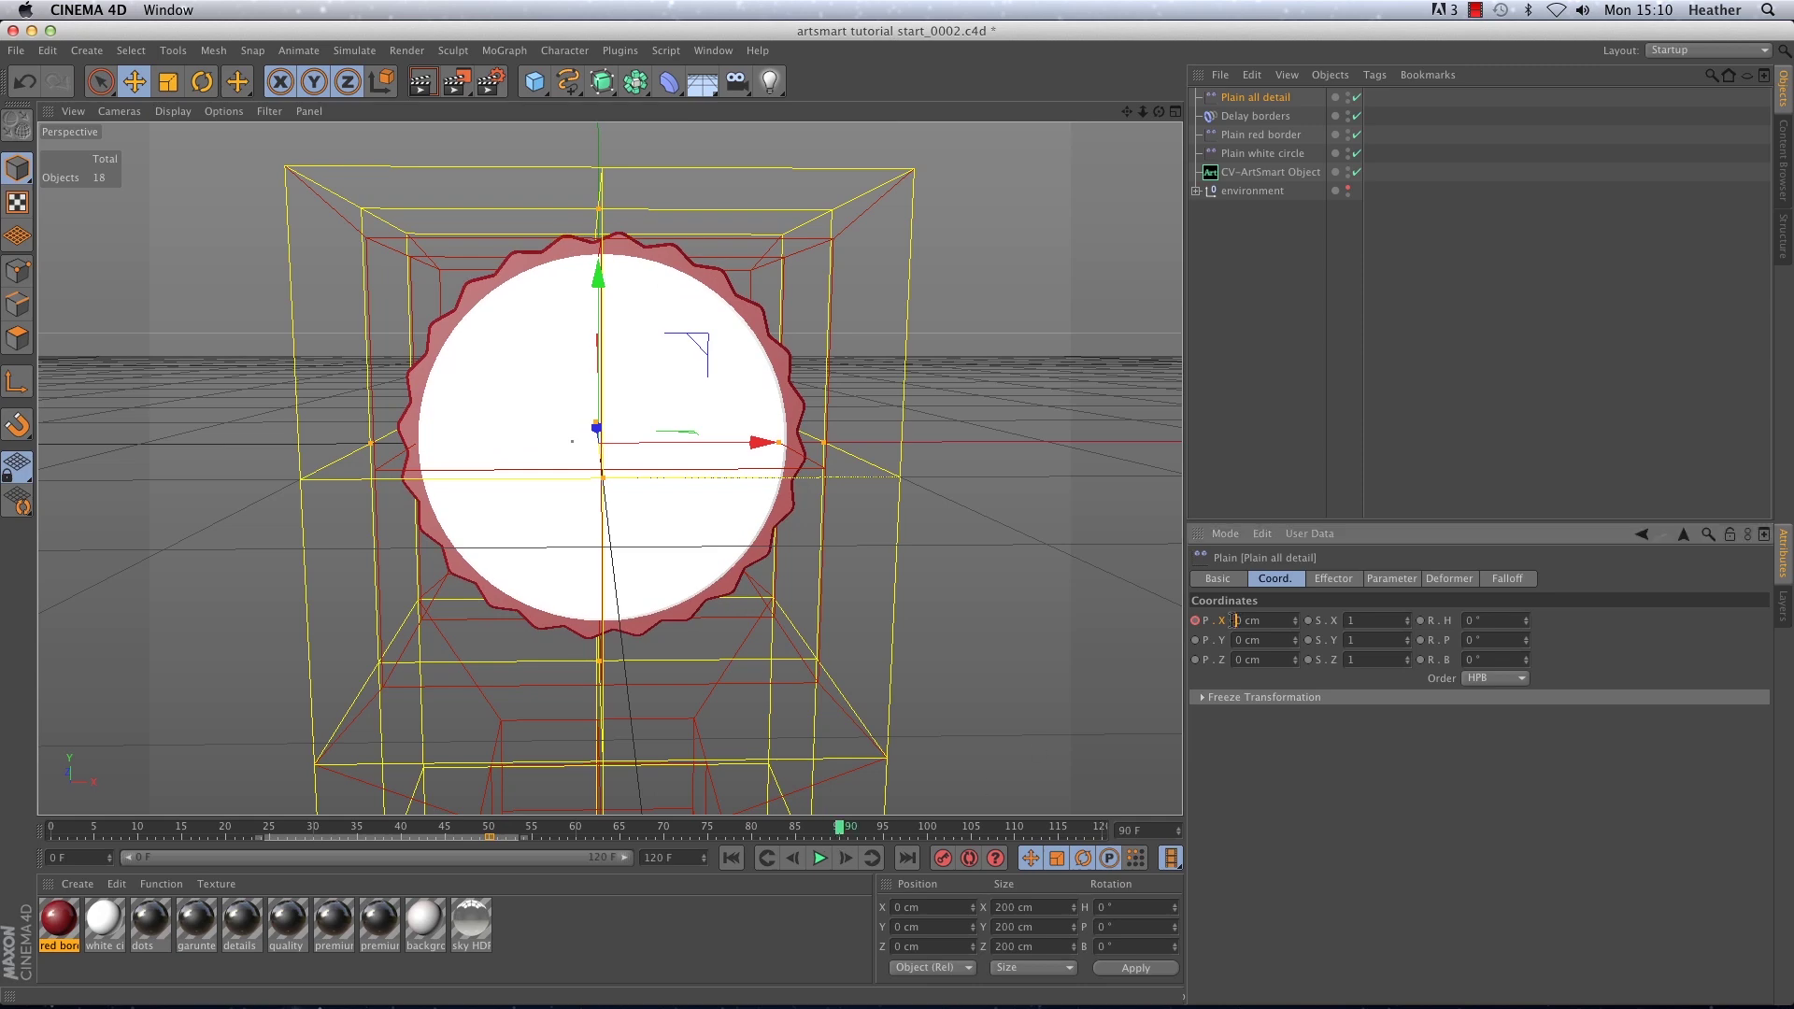
type("25")
key("Return")
left_click(731, 858)
left_click(819, 857)
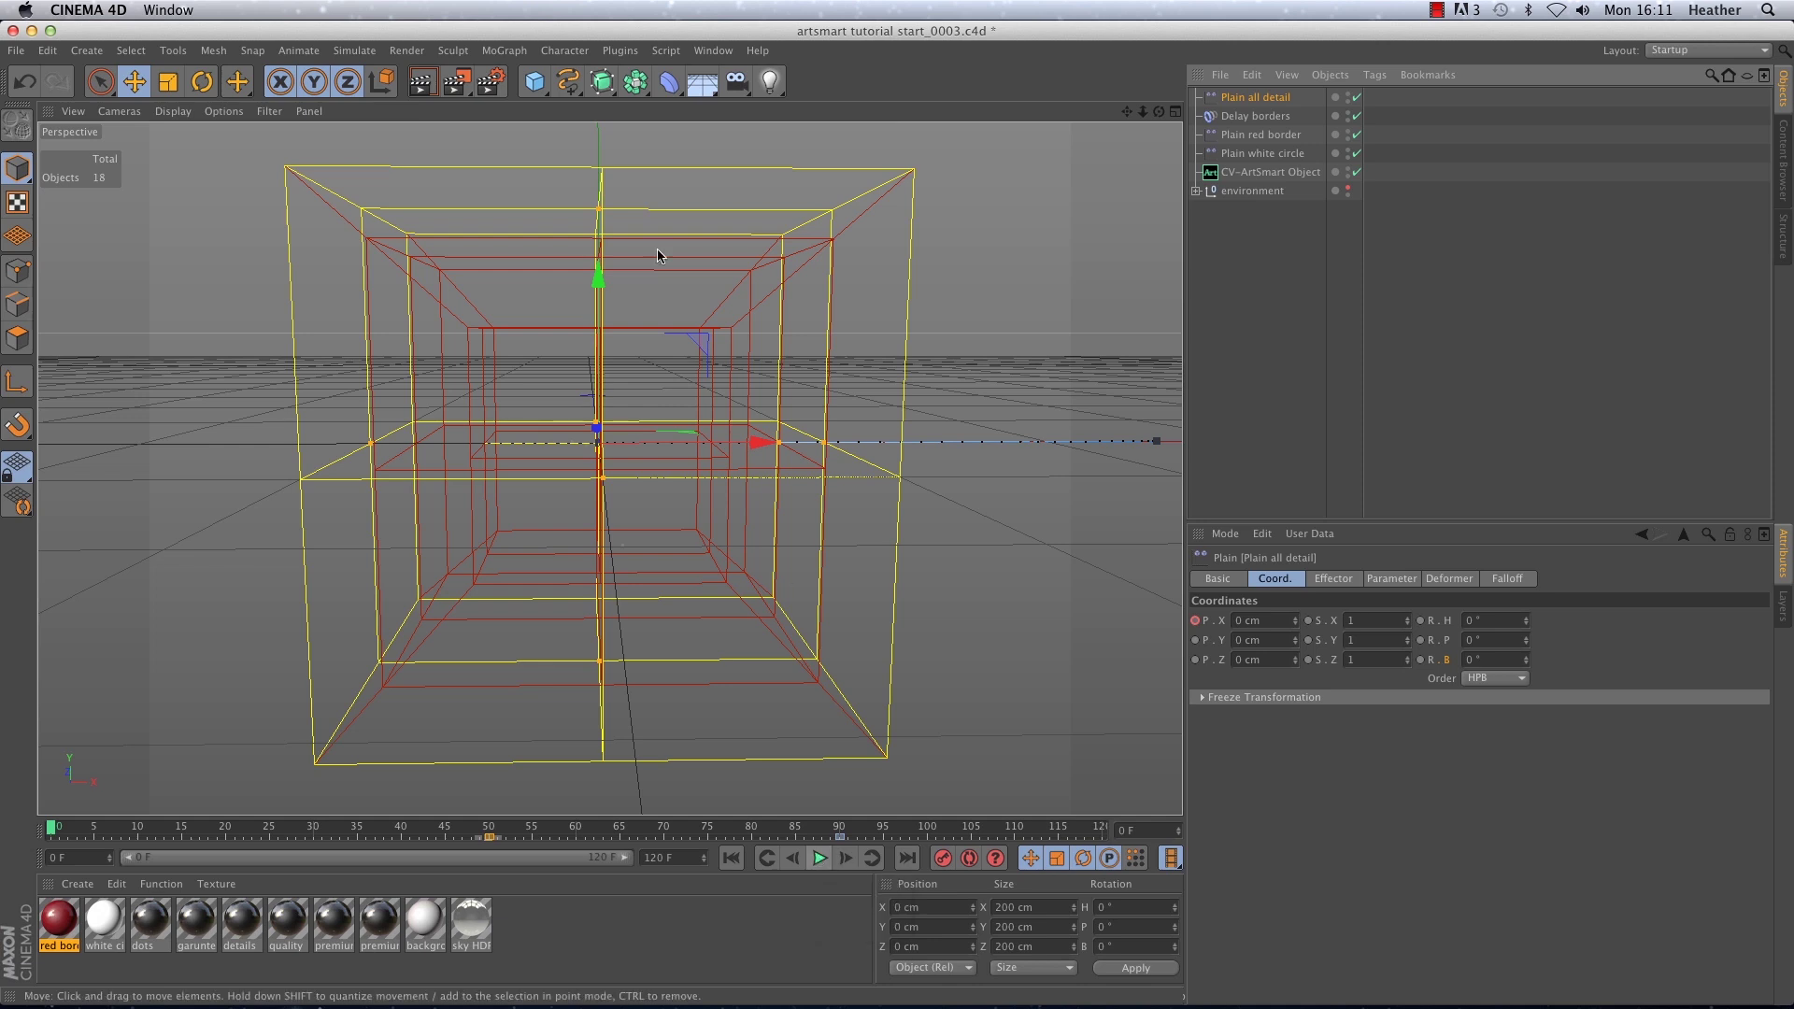
Add a Delay effector and set its Mode to Spring.
left_click(504, 51)
mouse_move(547, 78)
left_click(654, 150)
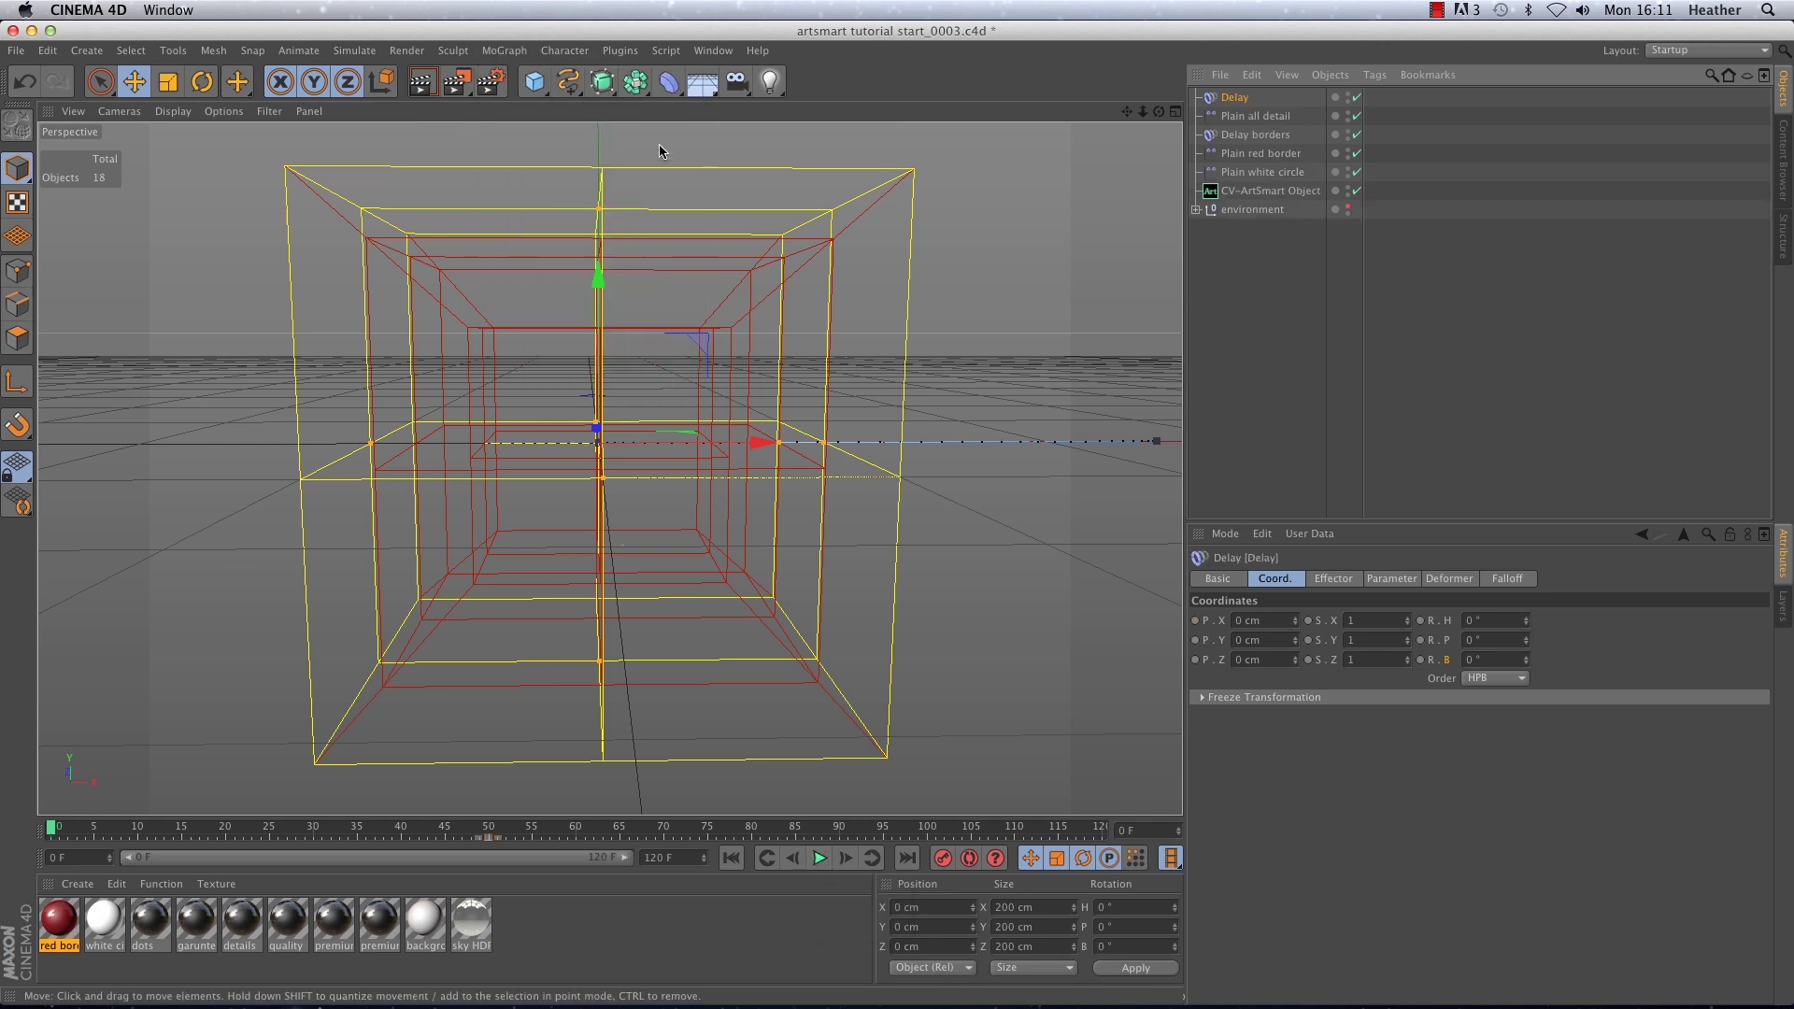
left_click(1333, 580)
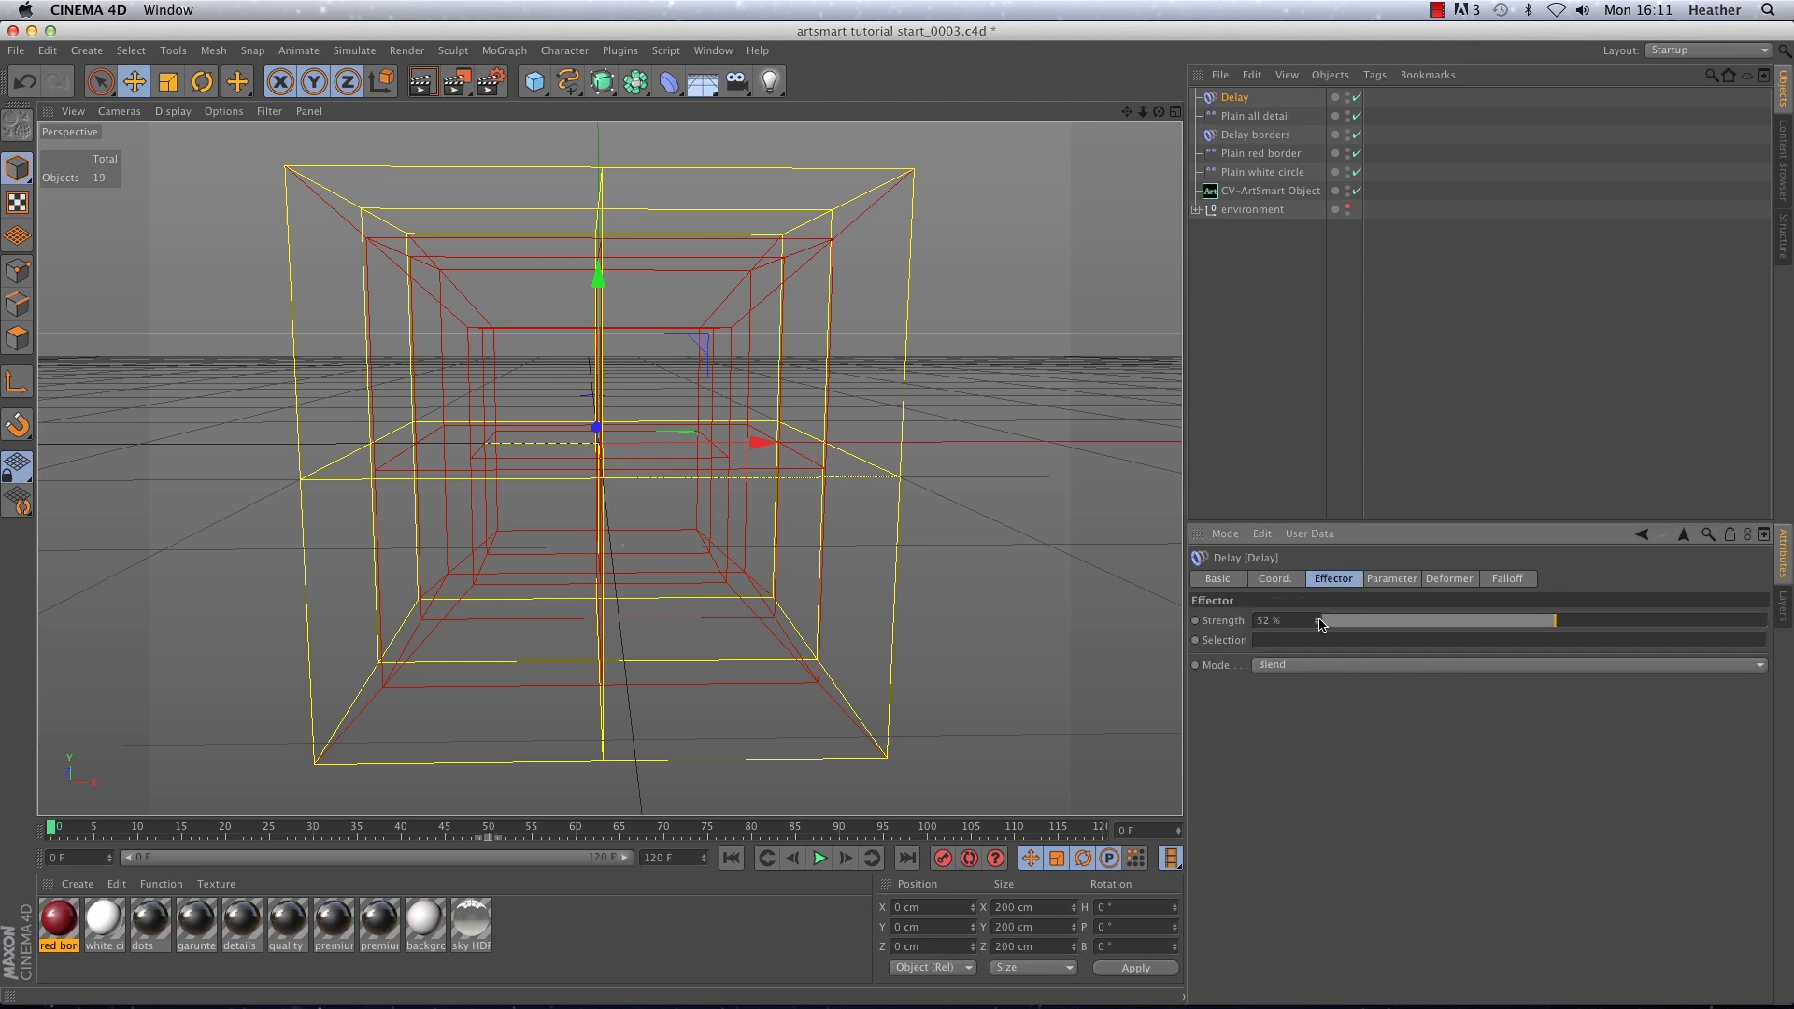
left_click(1332, 666)
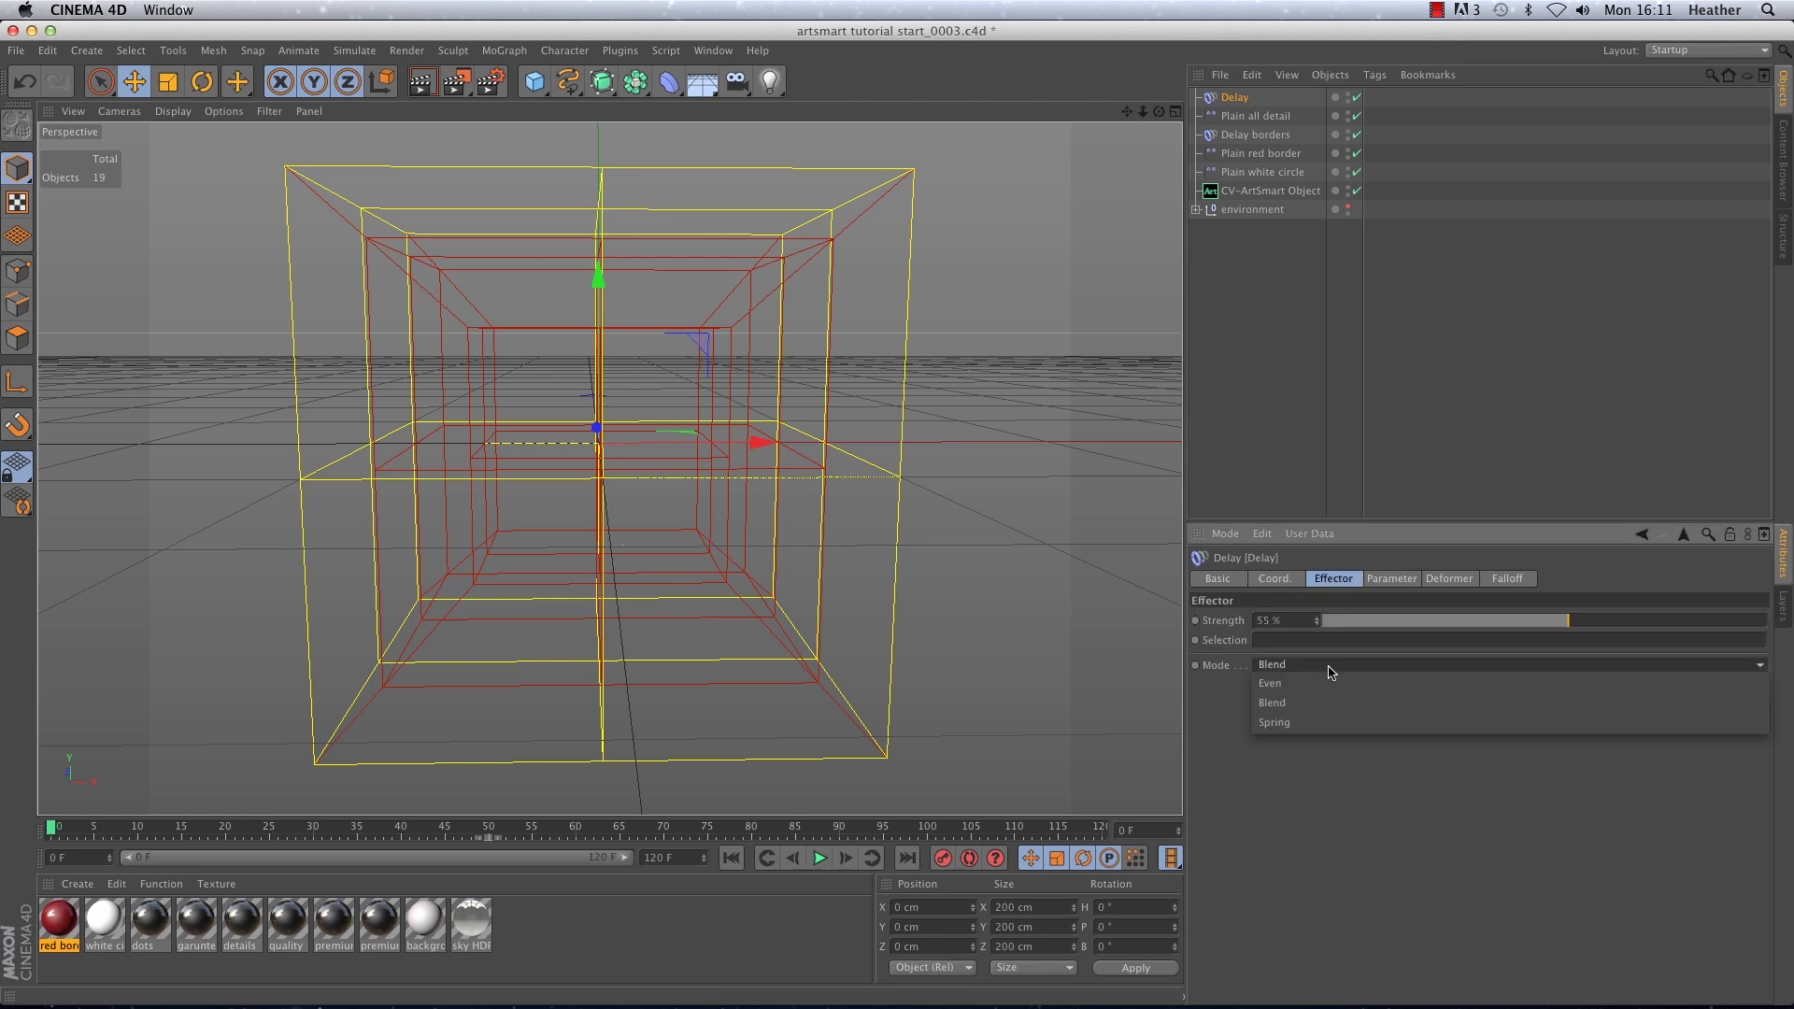
left_click(1342, 729)
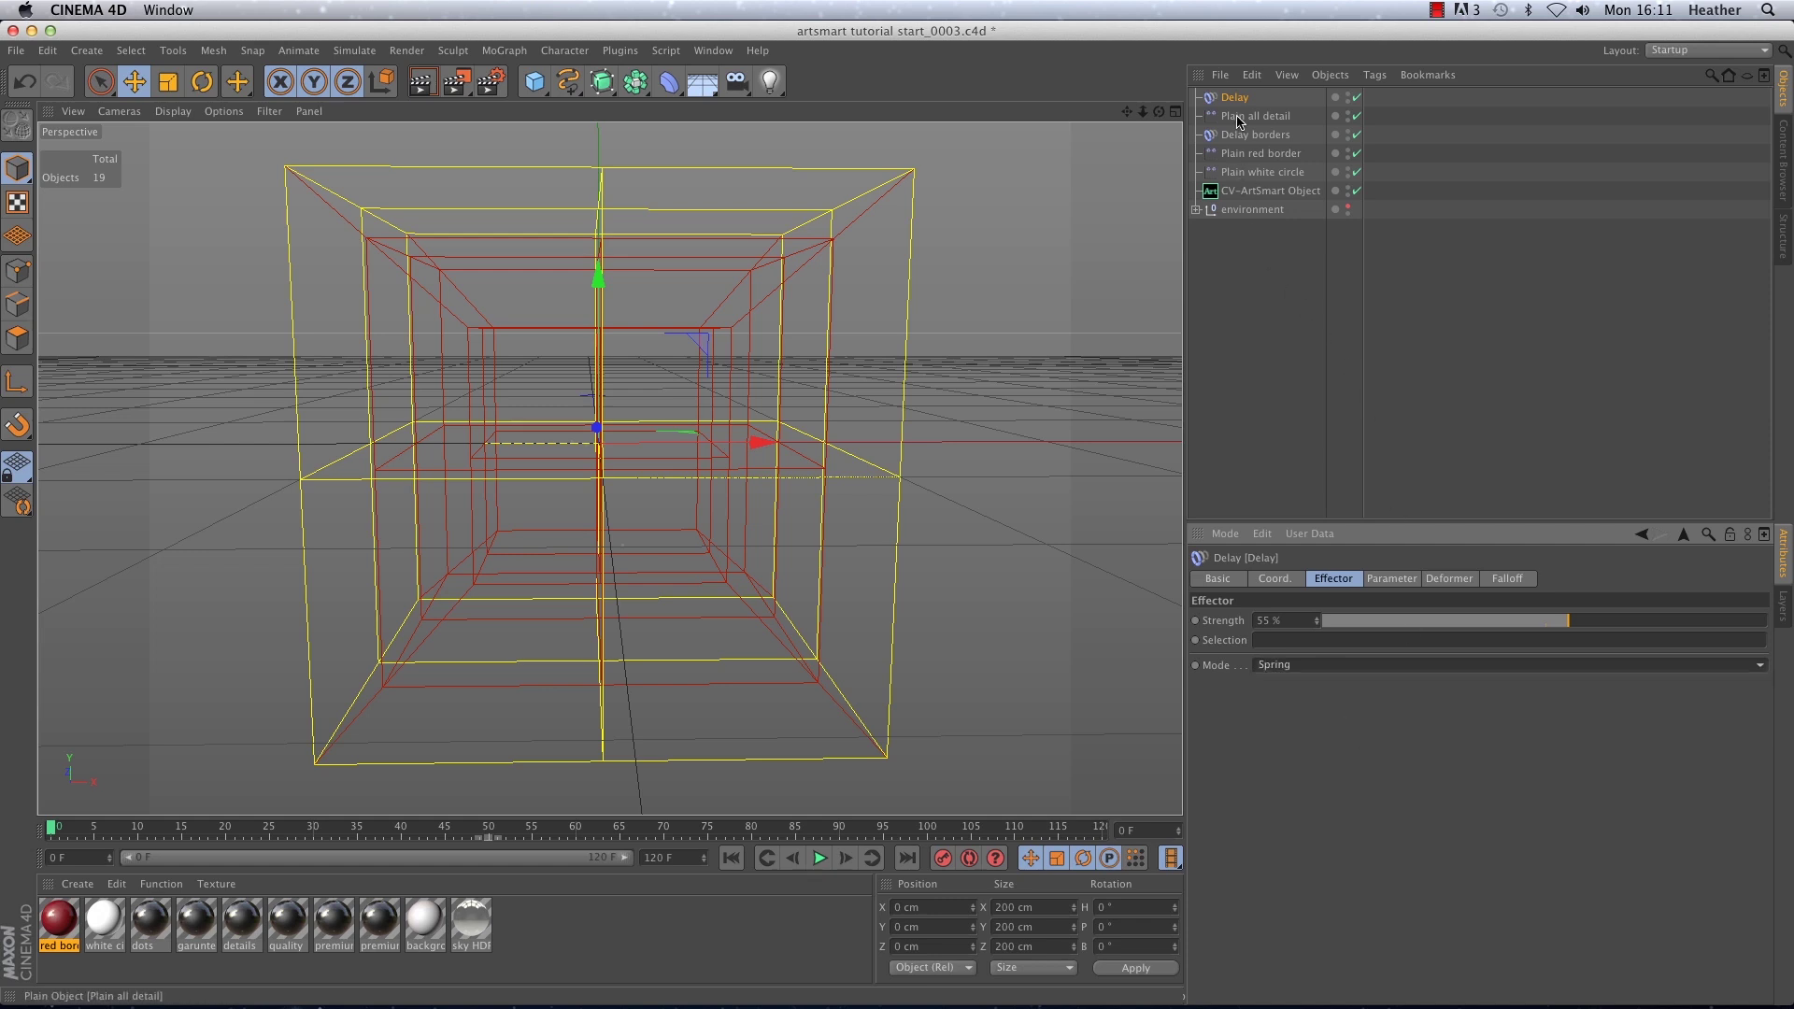
Rename the Delay effector to 'Delay details'.
double_click(1257, 97)
left_click(1263, 99)
type("details")
left_click(1316, 193)
Add Delay details to the premium border, premium and quality layers' effector lists.
left_click(1243, 621)
left_click_drag(1252, 97, 1322, 710)
left_click(1312, 619)
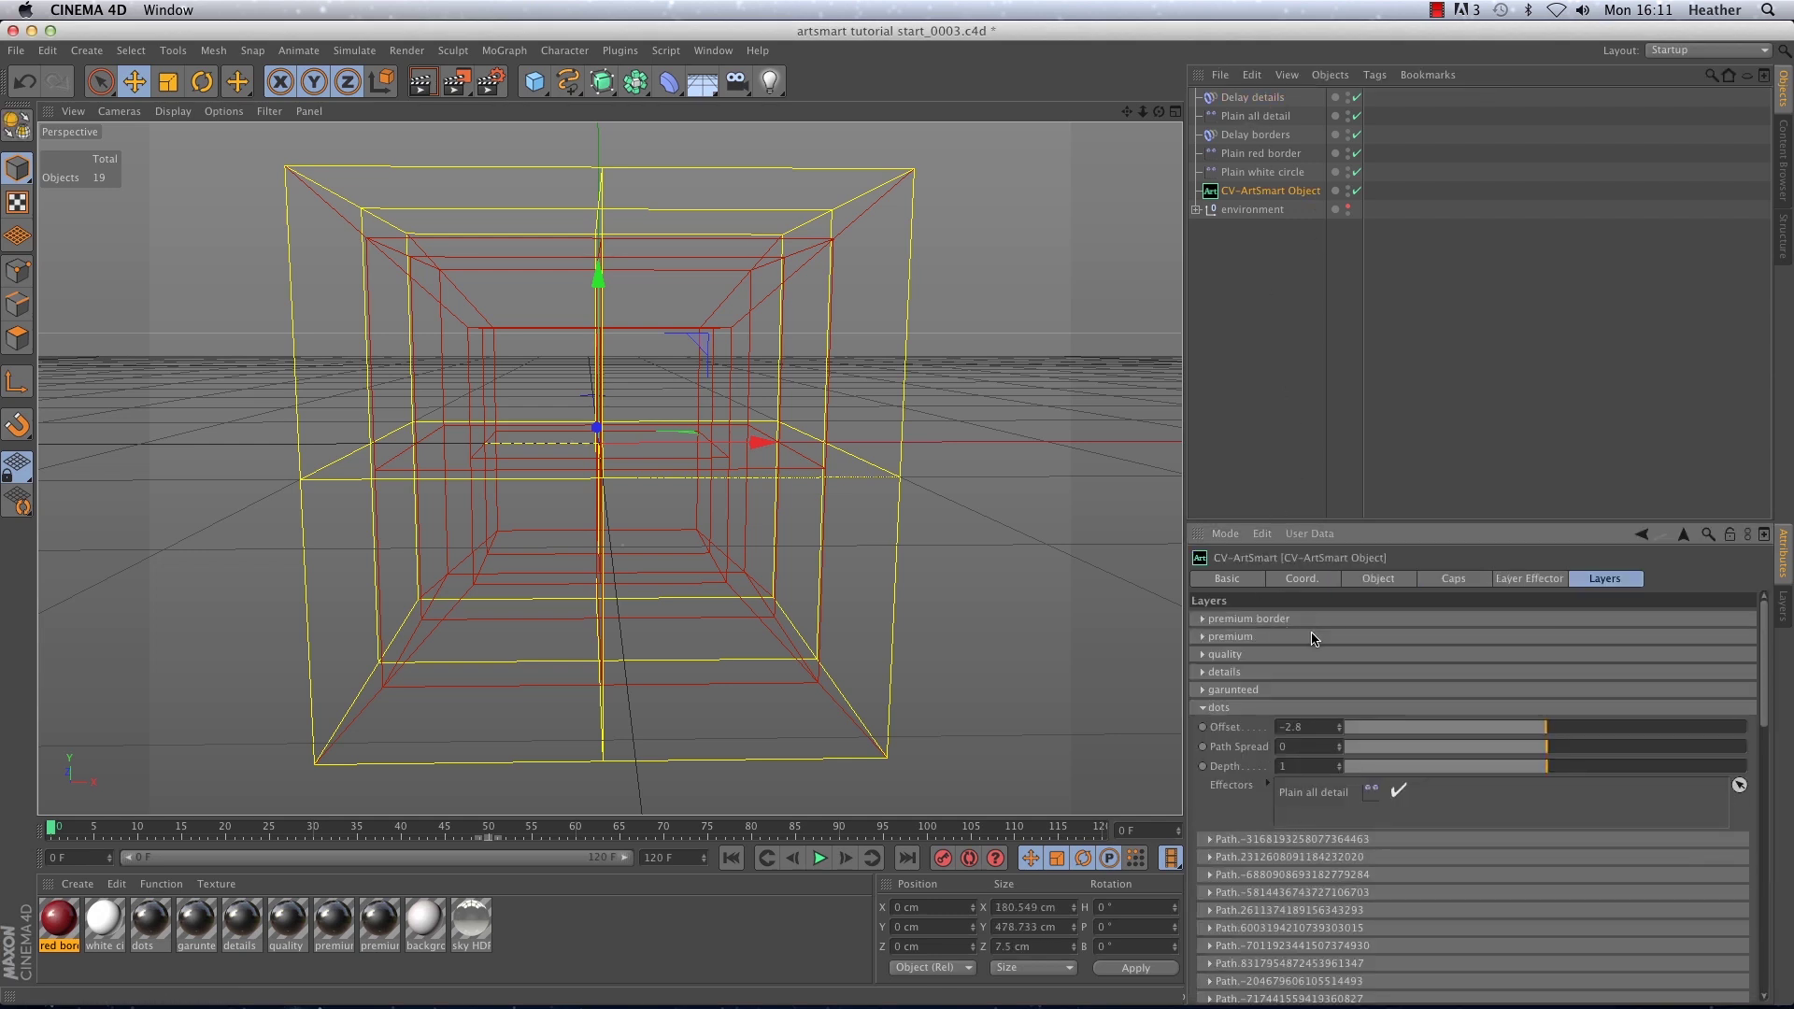
left_click(1315, 636)
left_click_drag(1261, 105, 1317, 728)
left_click(1323, 639)
left_click(1321, 654)
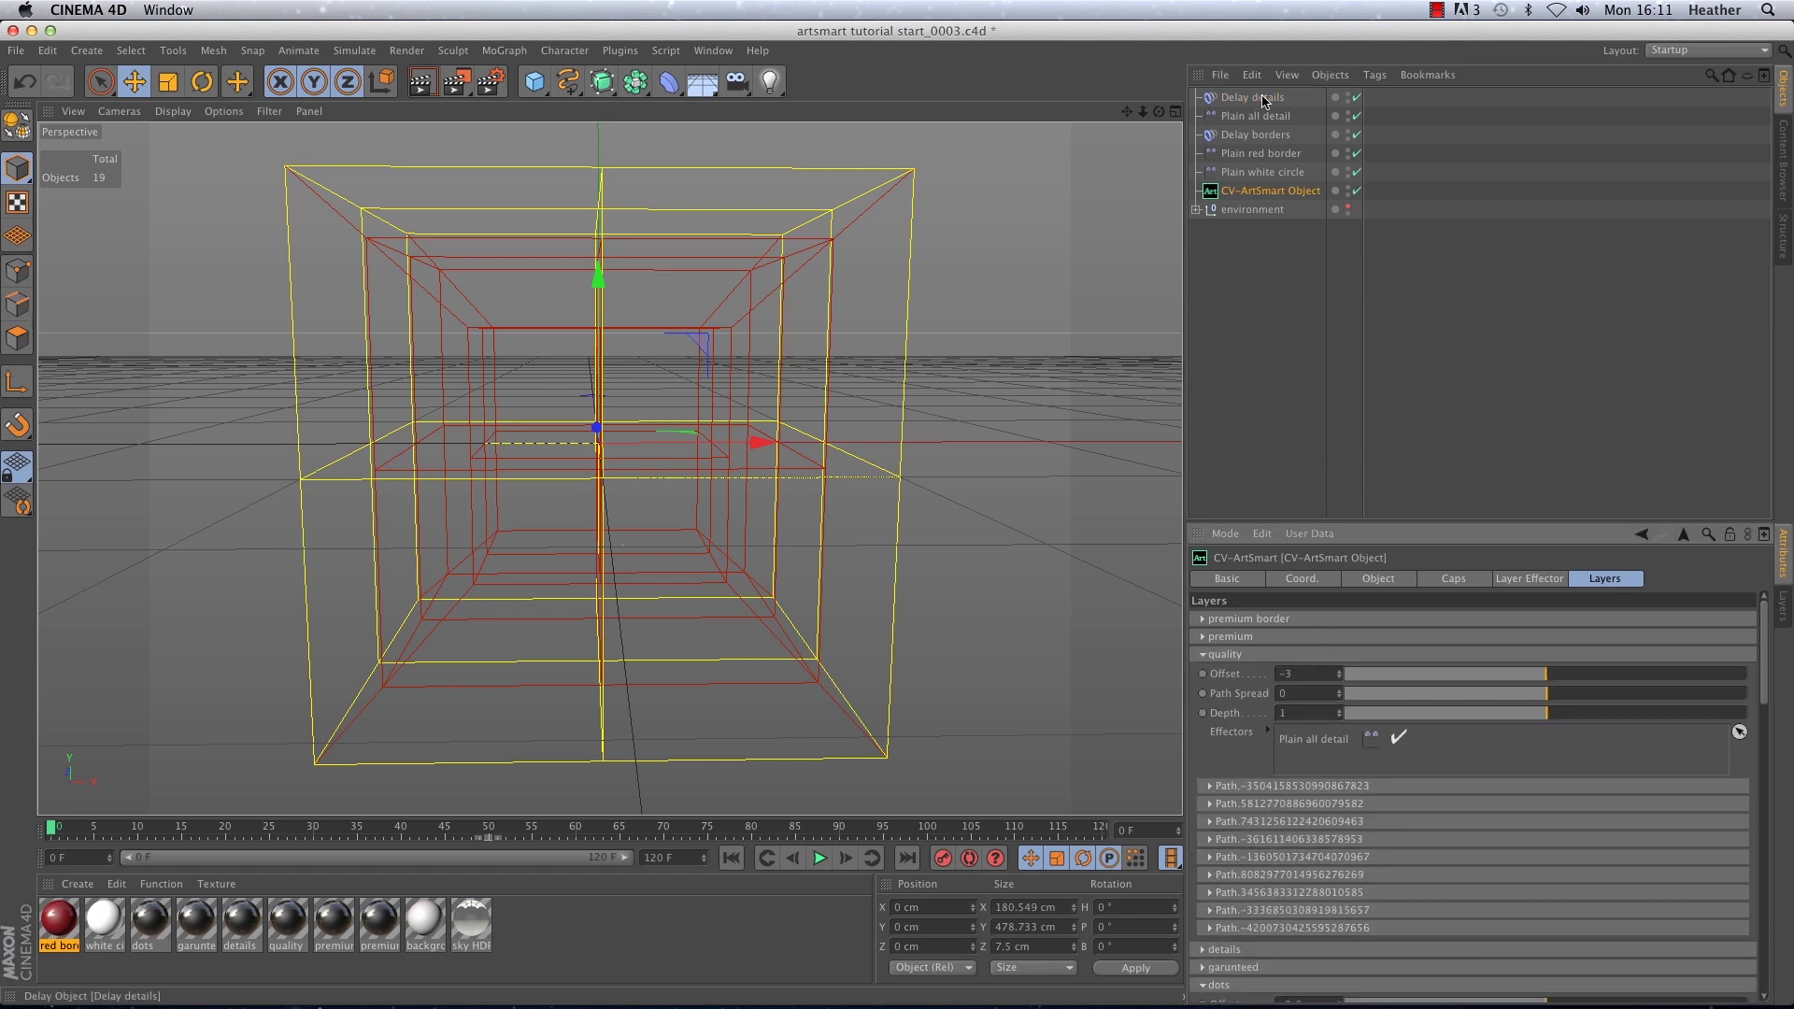
left_click_drag(1262, 98, 1324, 750)
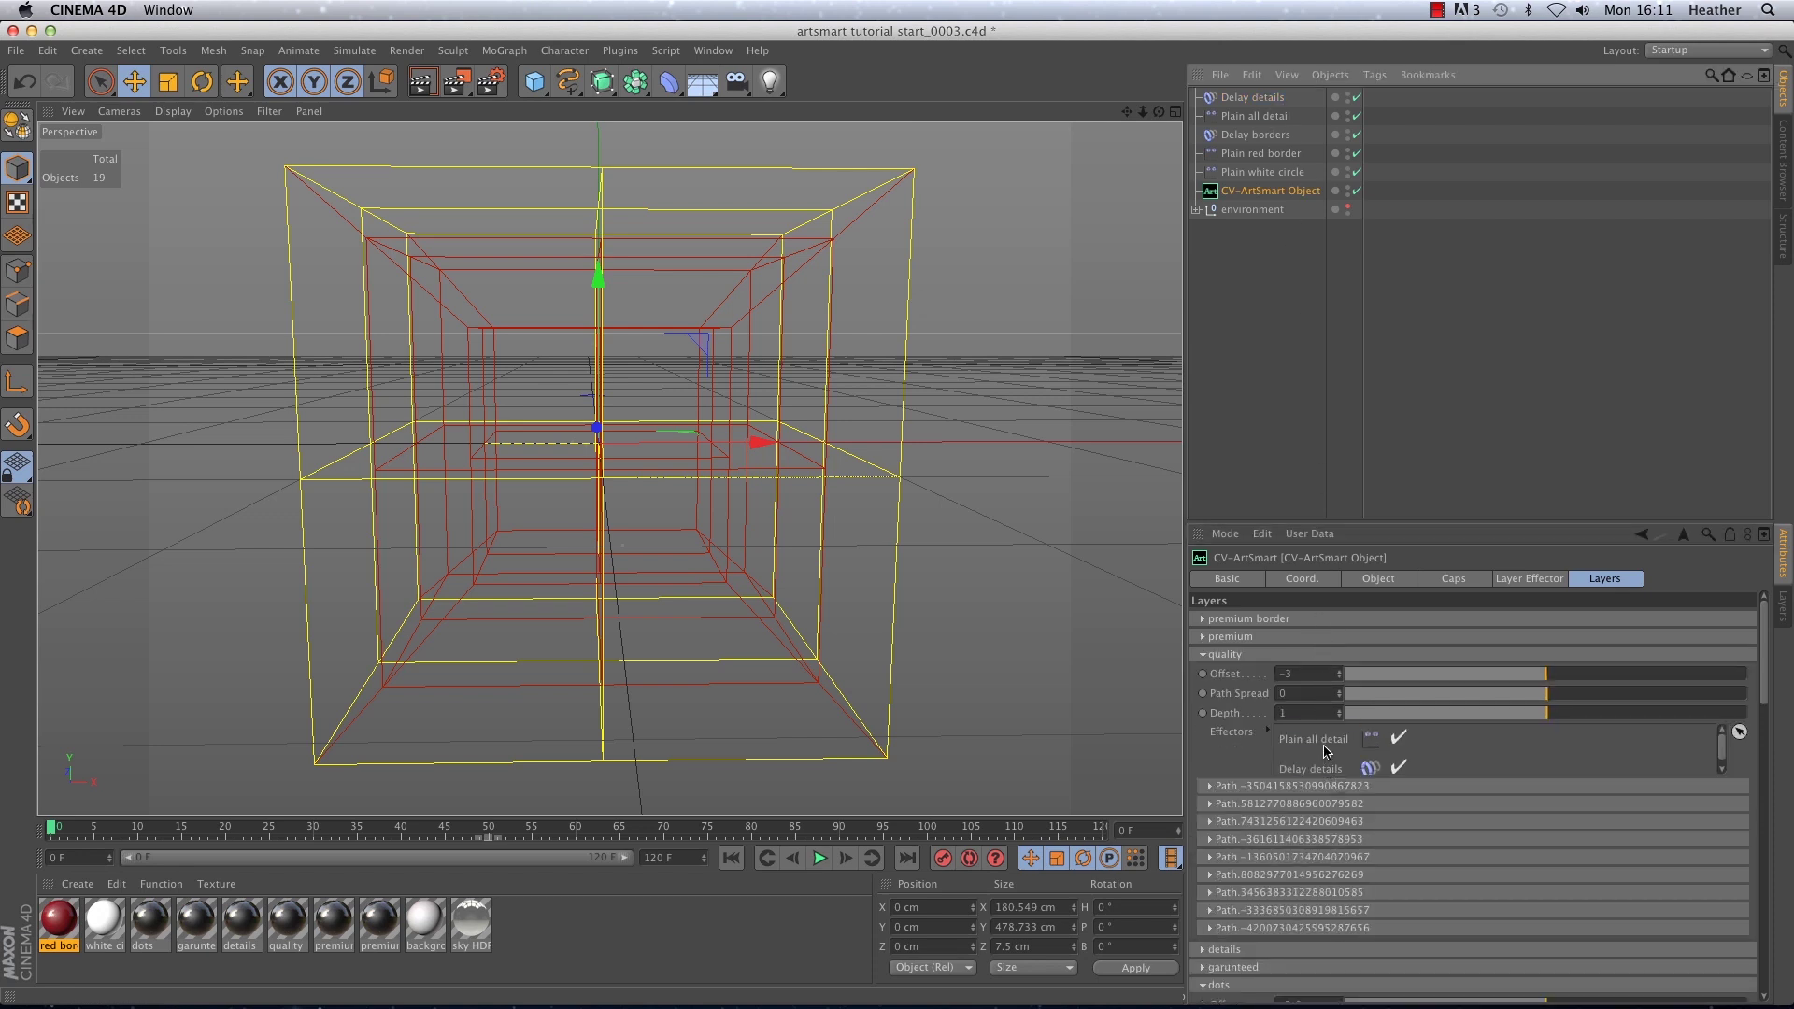
left_click(1312, 656)
Add Delay details to the details, garunteed and dots layers' effector lists.
left_click(1312, 671)
left_click_drag(1256, 97, 1313, 755)
left_click(1312, 672)
left_click(1313, 689)
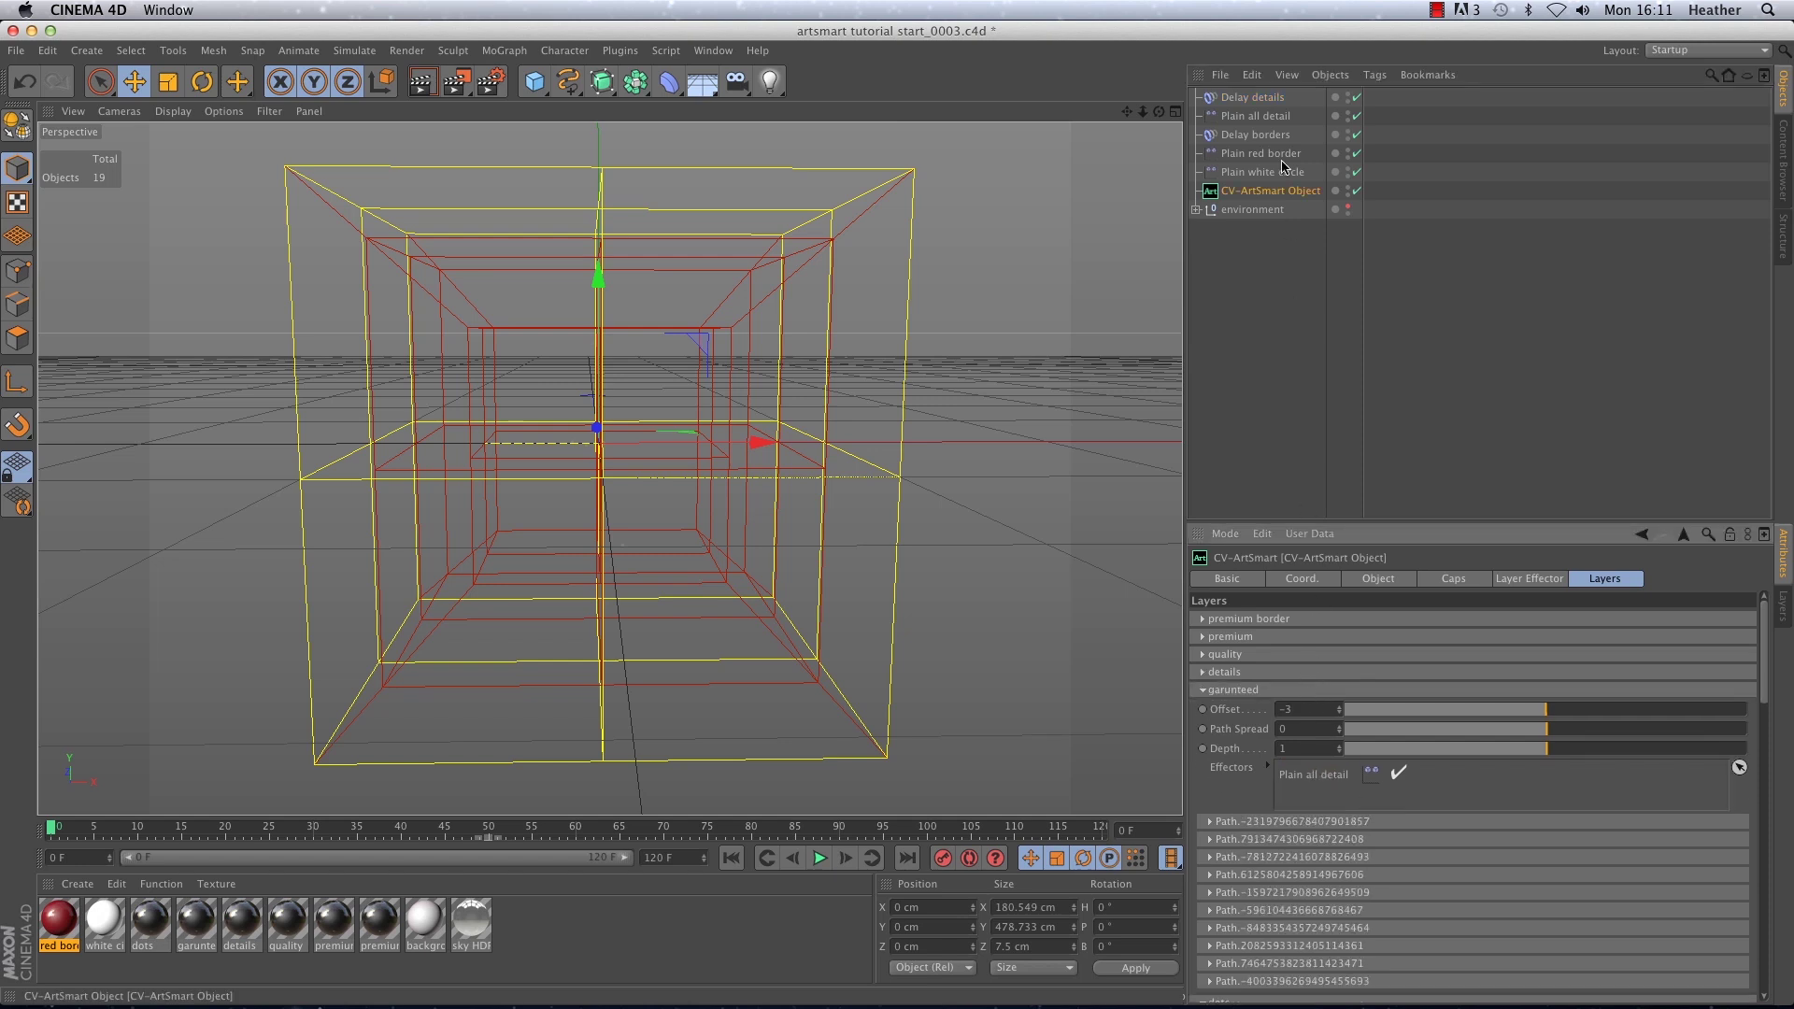
left_click_drag(1282, 99, 1353, 802)
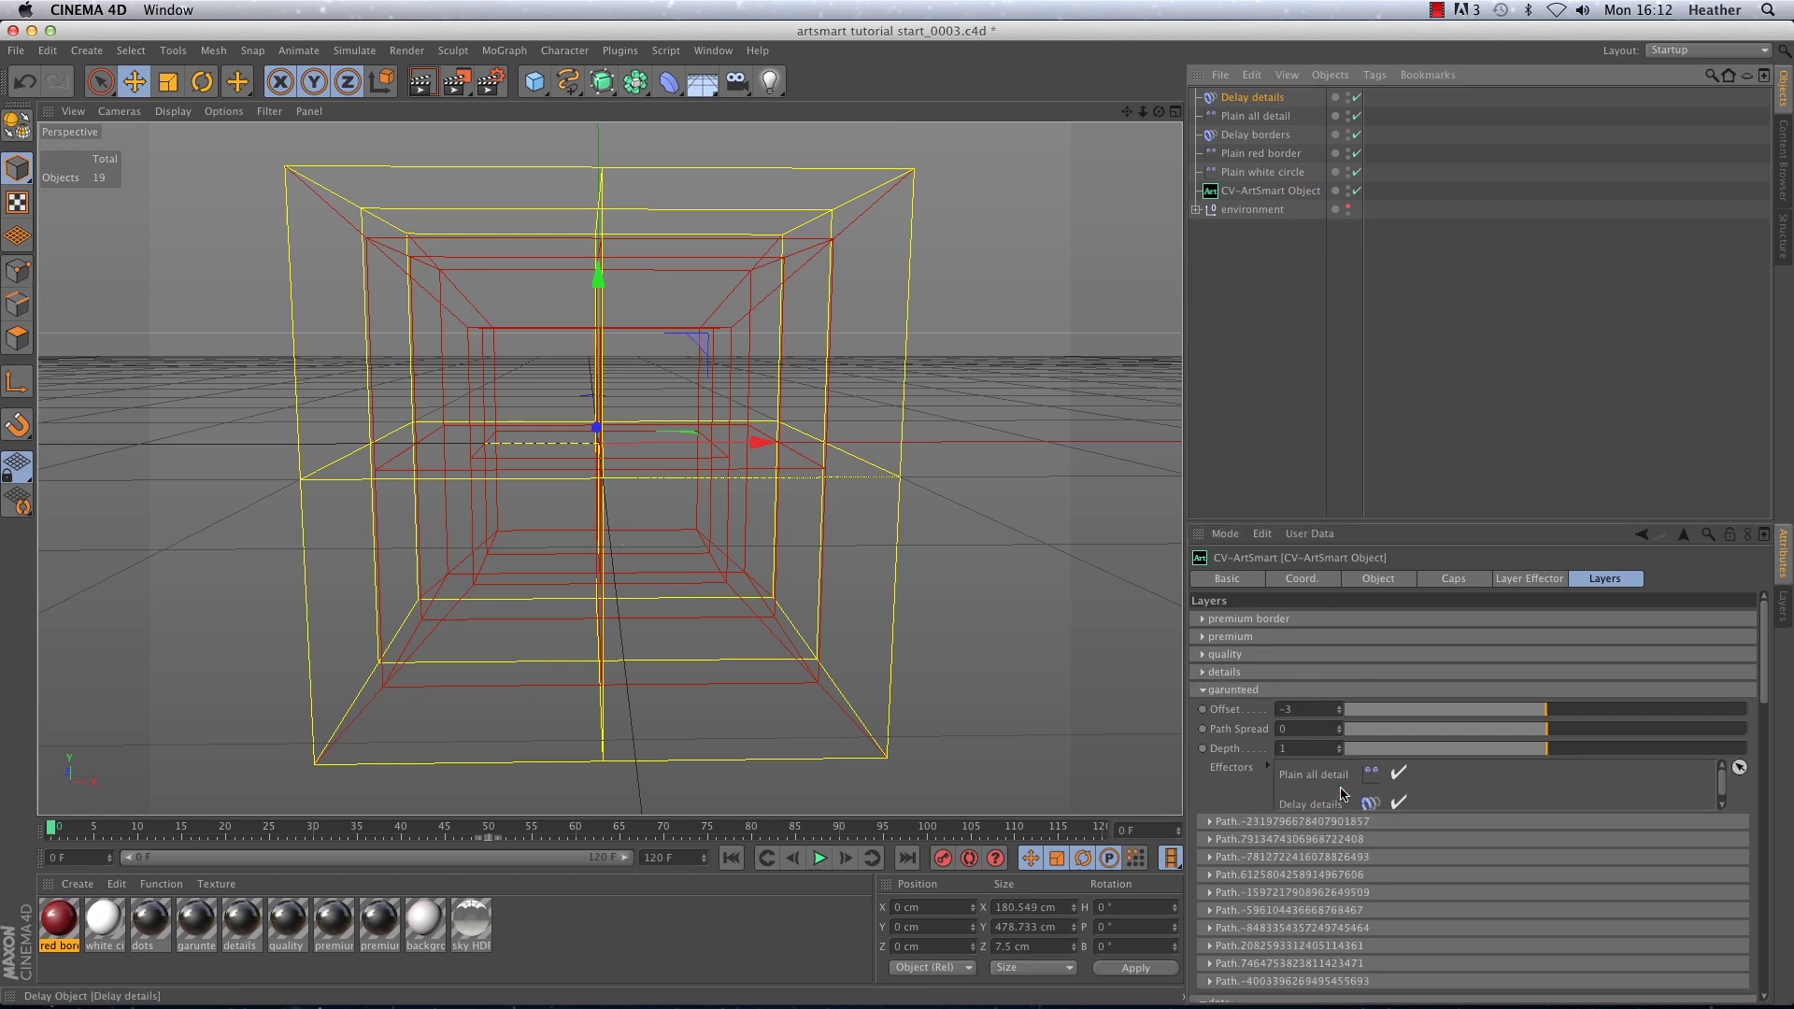
left_click(1298, 692)
left_click(1298, 707)
left_click_drag(1271, 99, 1352, 795)
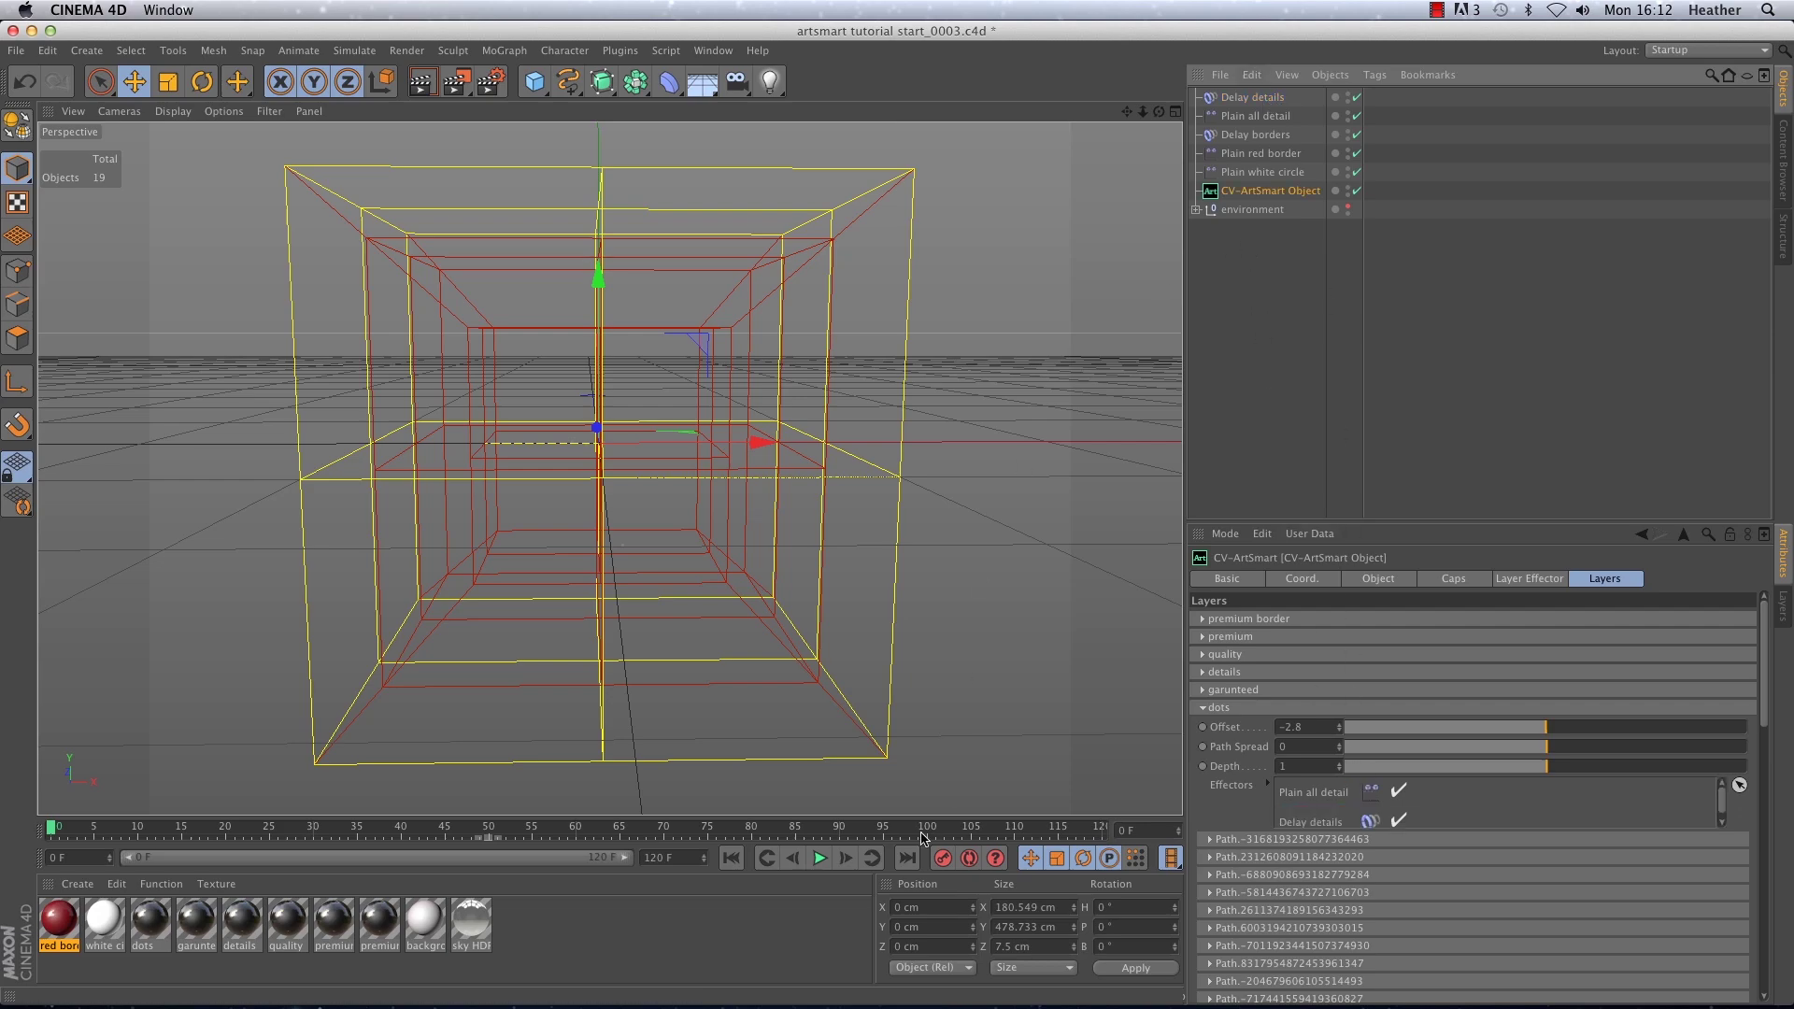
Preview the delayed animation until the badge assembles, then rewind to frame 0.
left_click(819, 858)
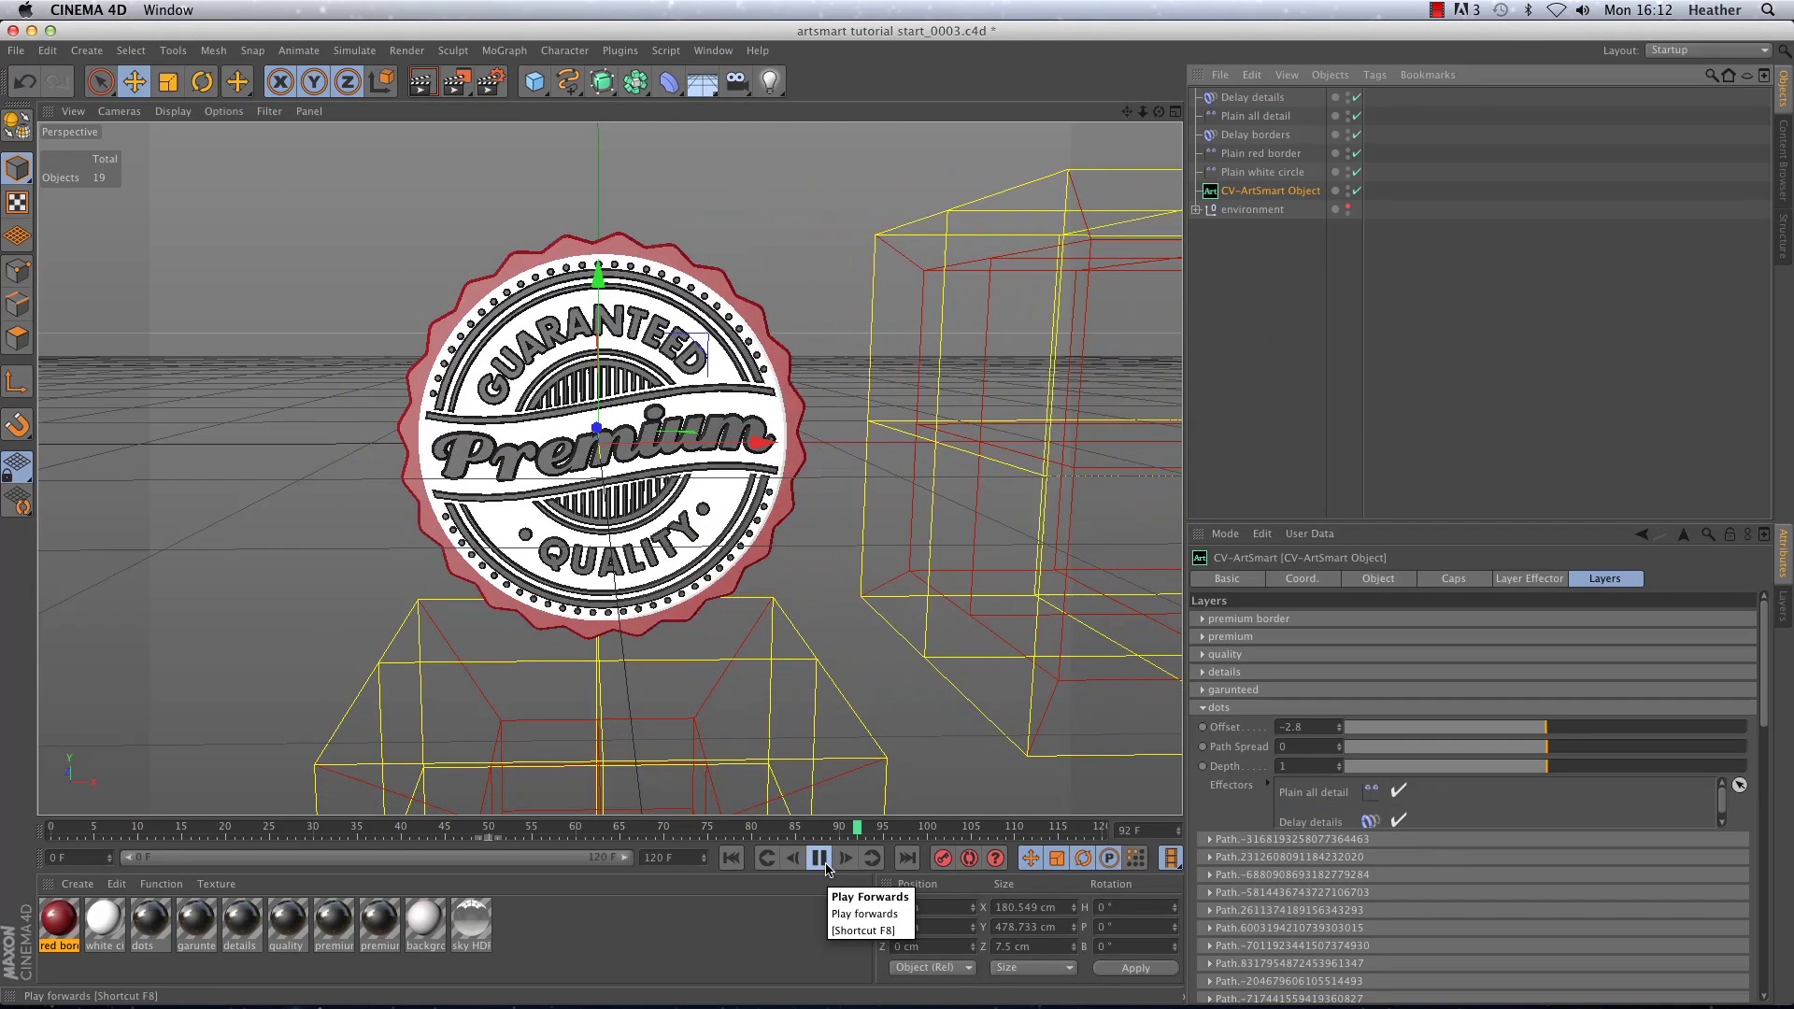
left_click(822, 861)
left_click(740, 858)
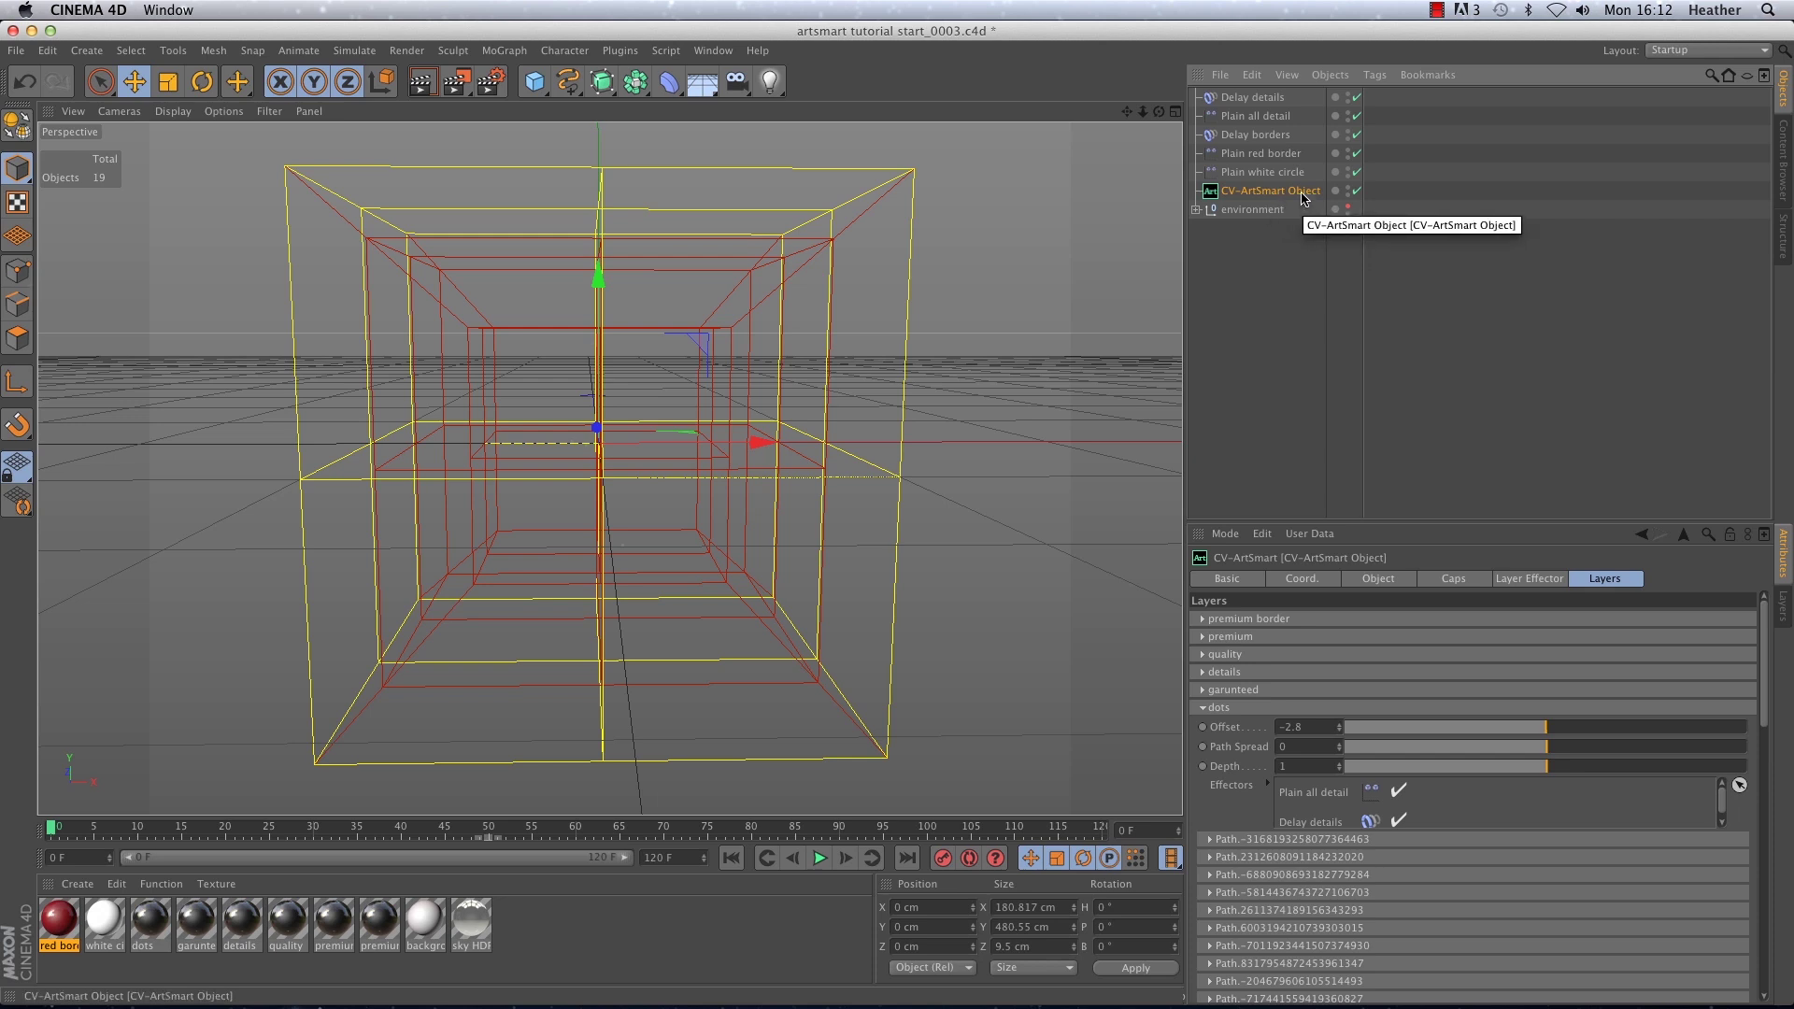
Convert the CV-ArtSmart Object into a Fracture Object and select its red border piece.
key("c")
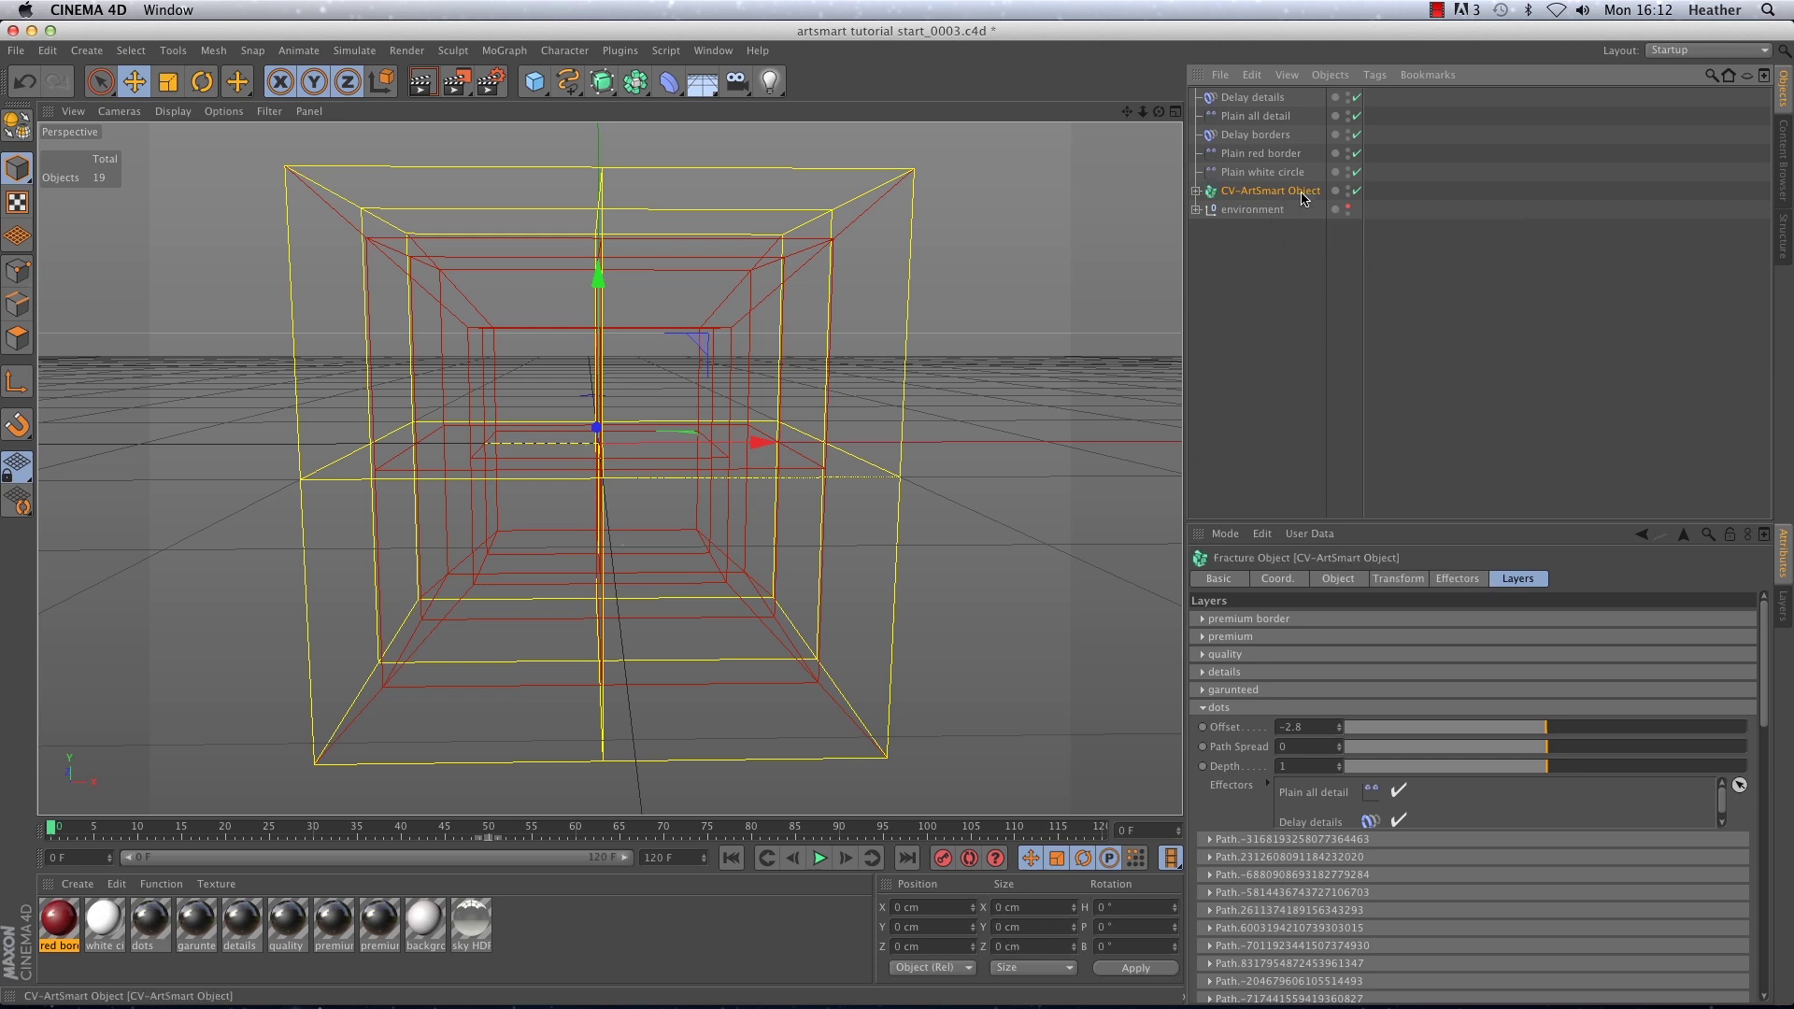
left_click(1197, 193)
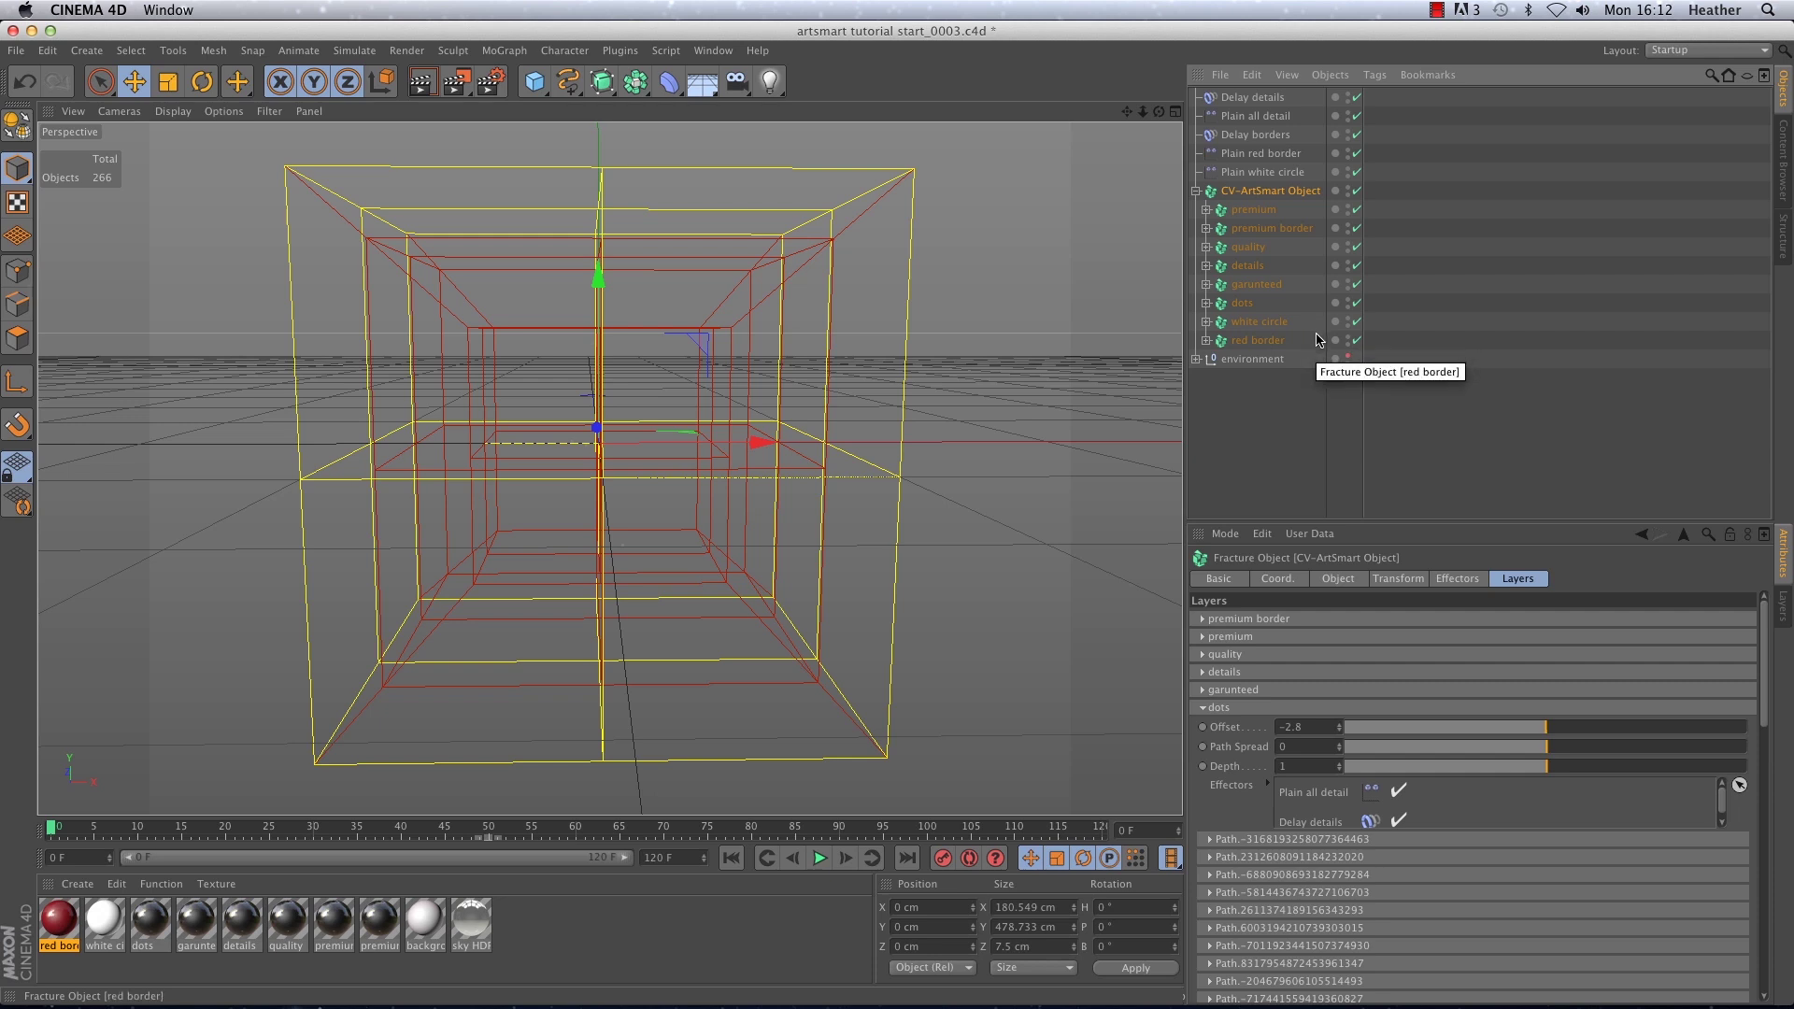
left_click(1261, 341)
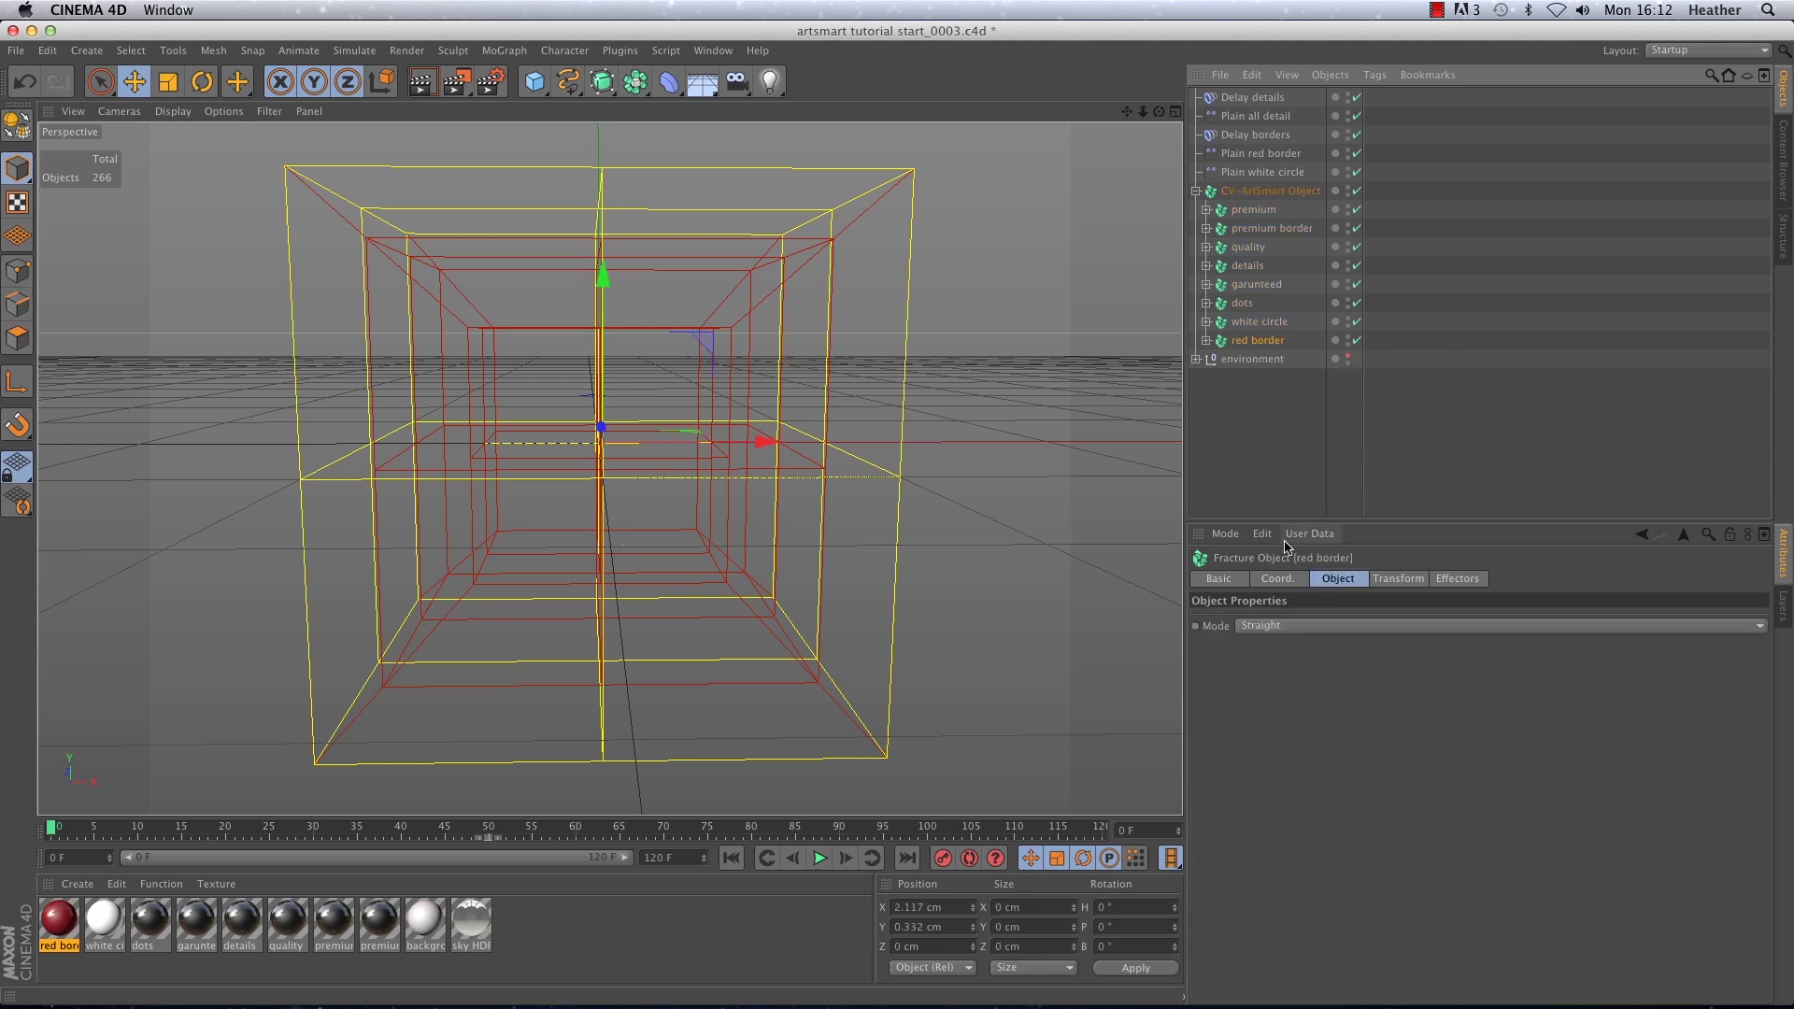
Near the animation's end, set the red border's bank rotation to 180°, then expand the environment group.
left_click(1285, 580)
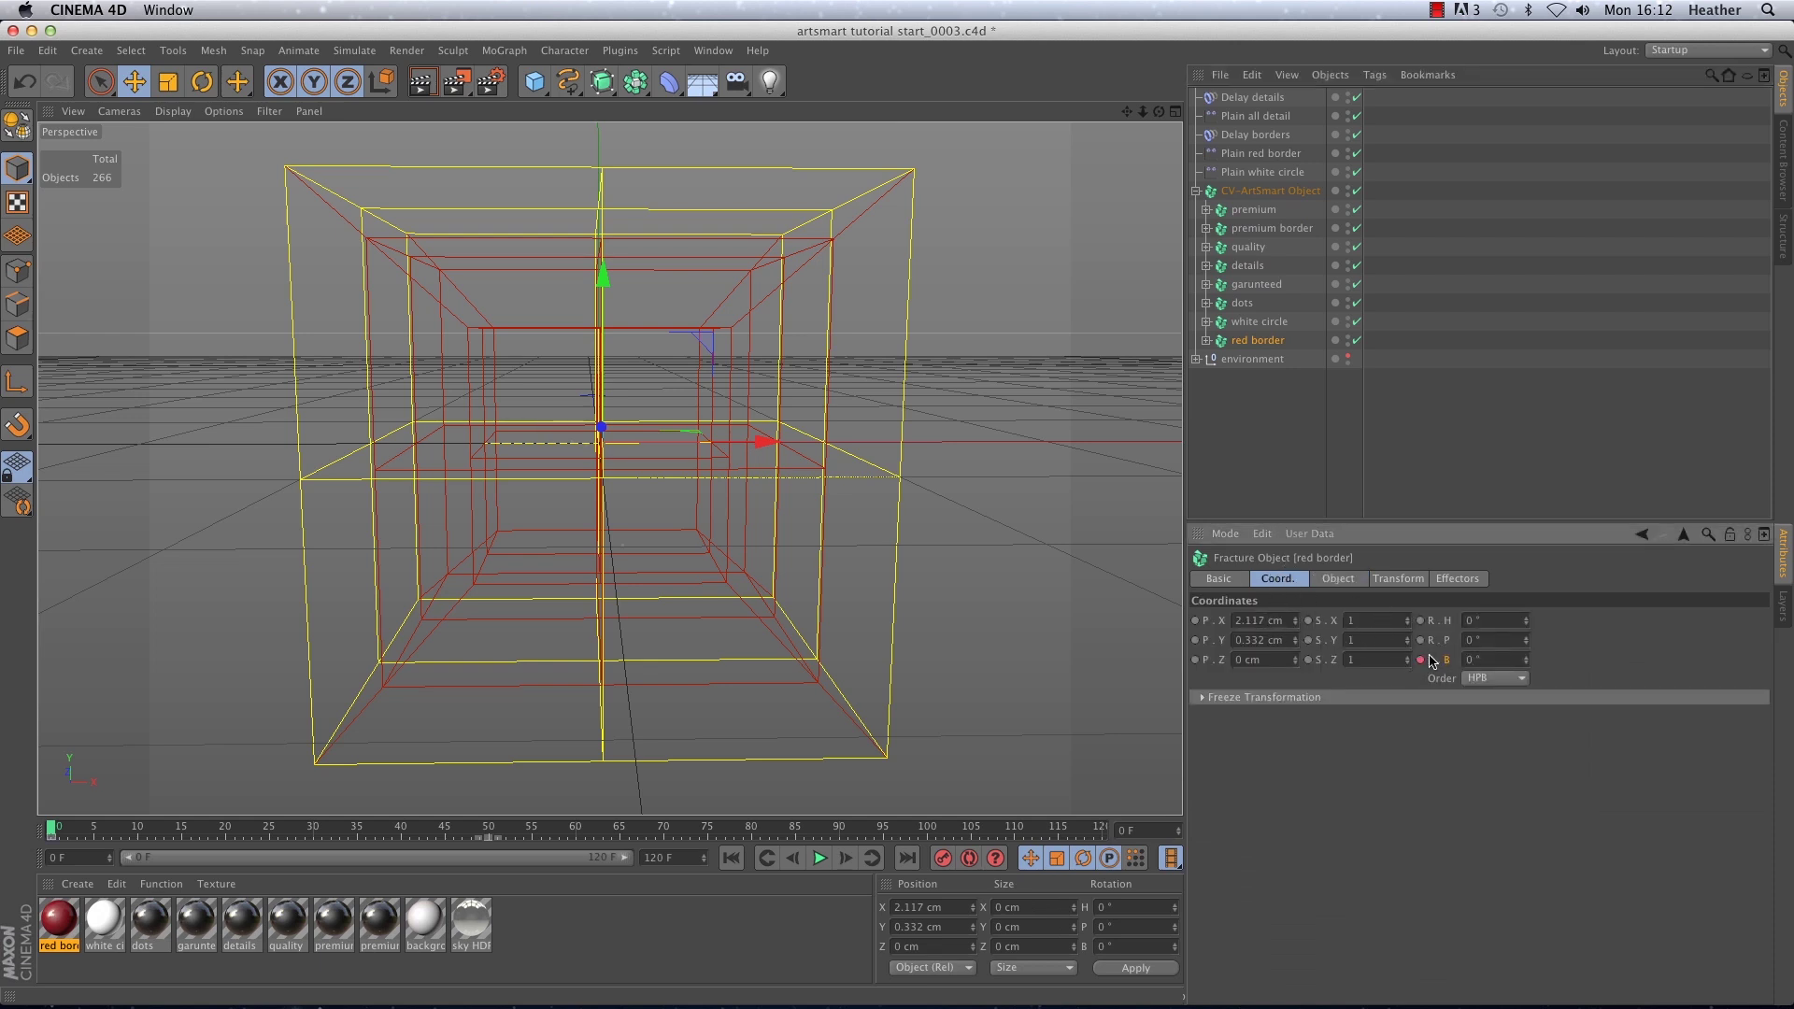
left_click_drag(52, 828, 1095, 846)
left_click(1467, 659)
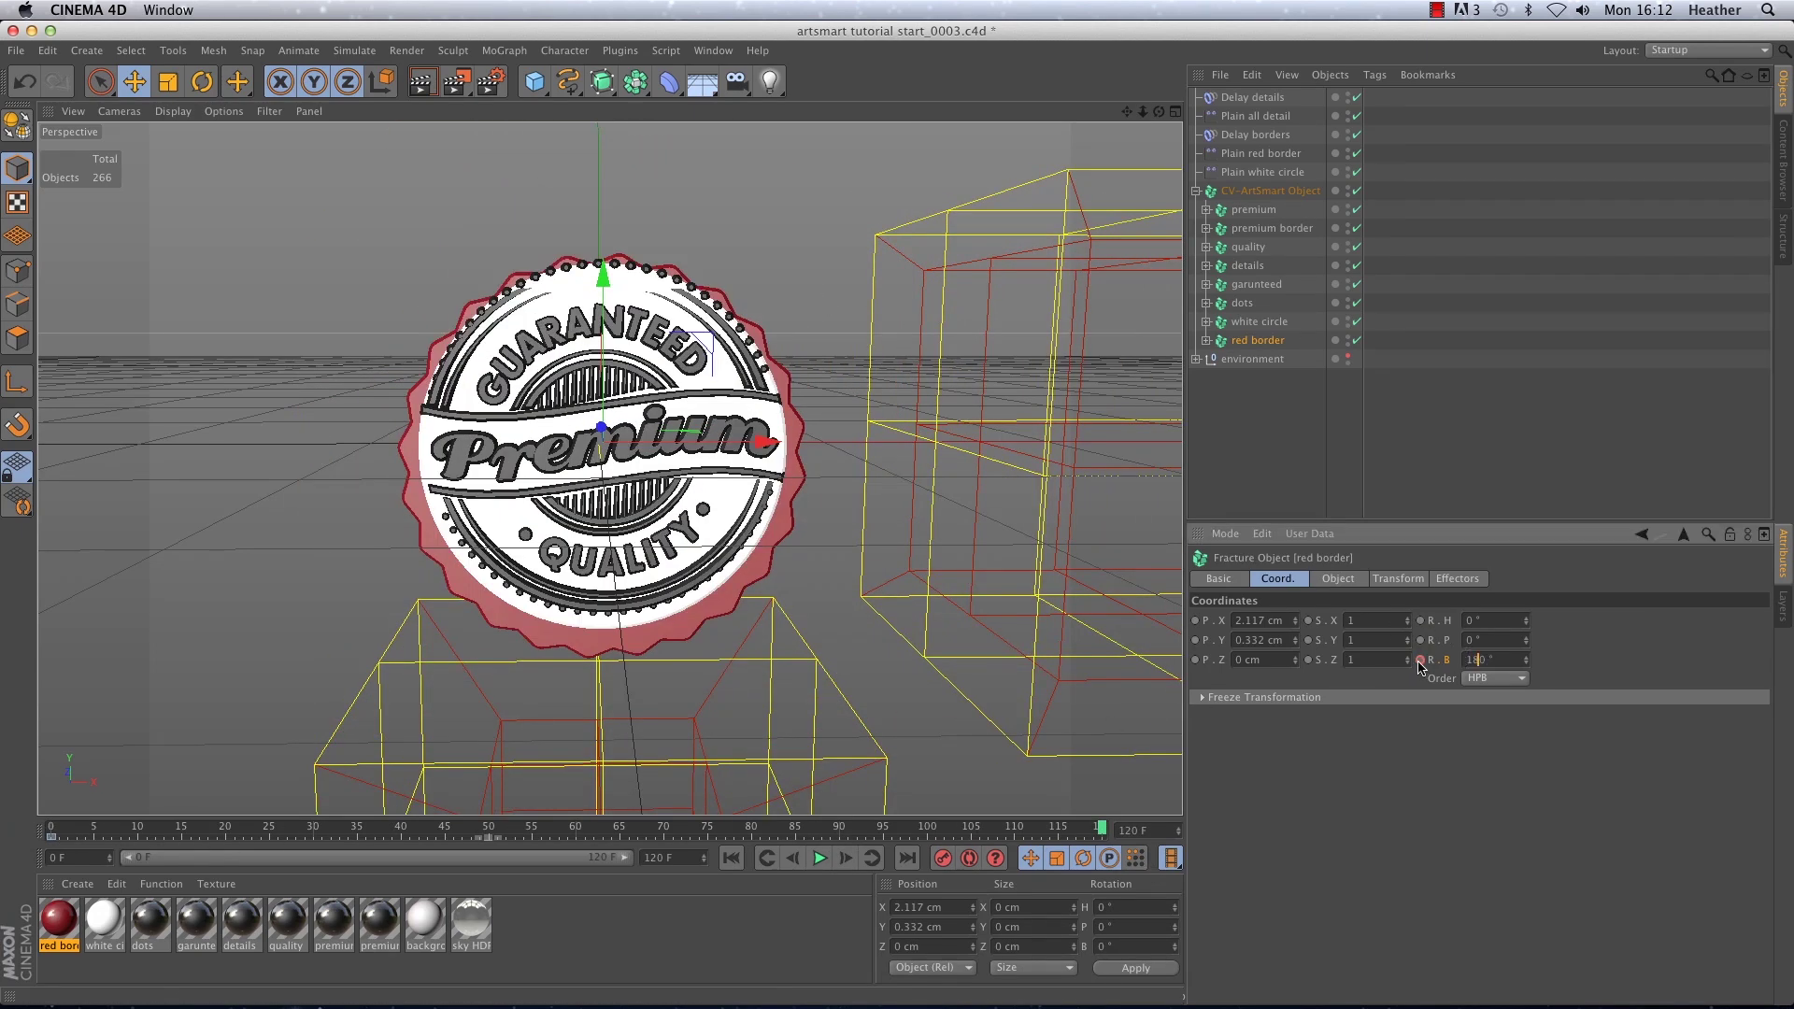
key("Return")
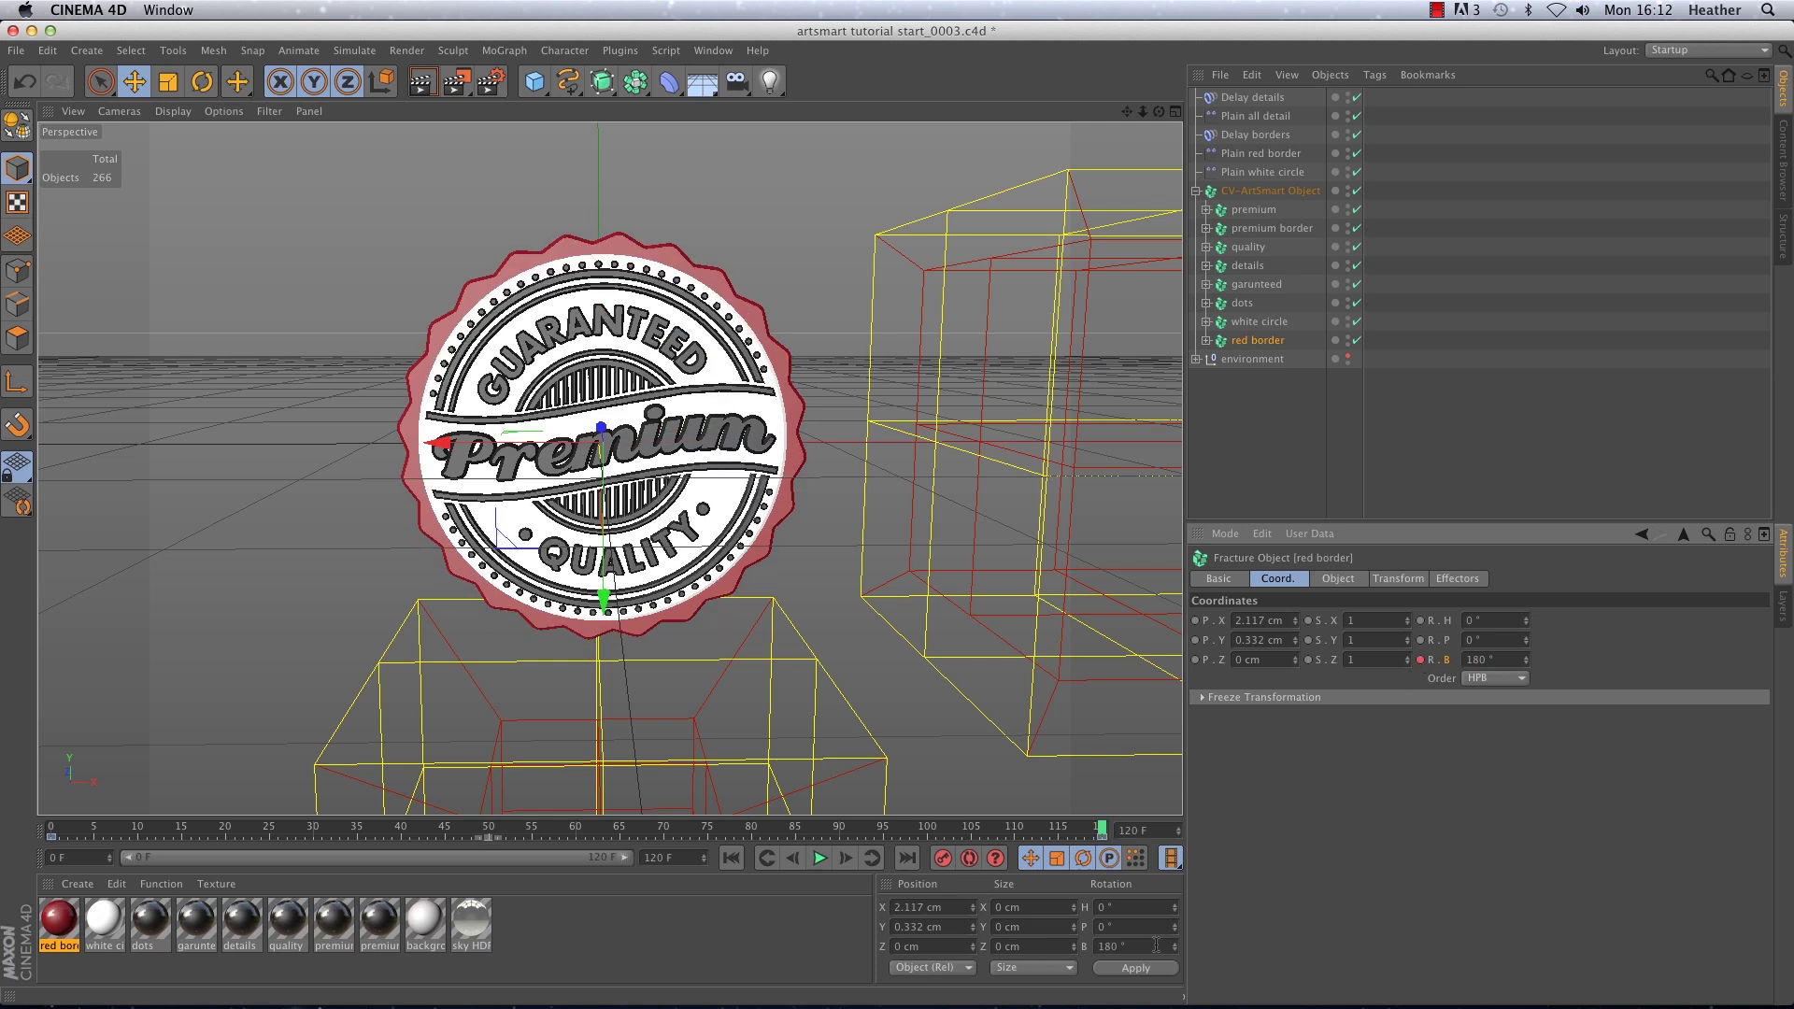
left_click(1199, 359)
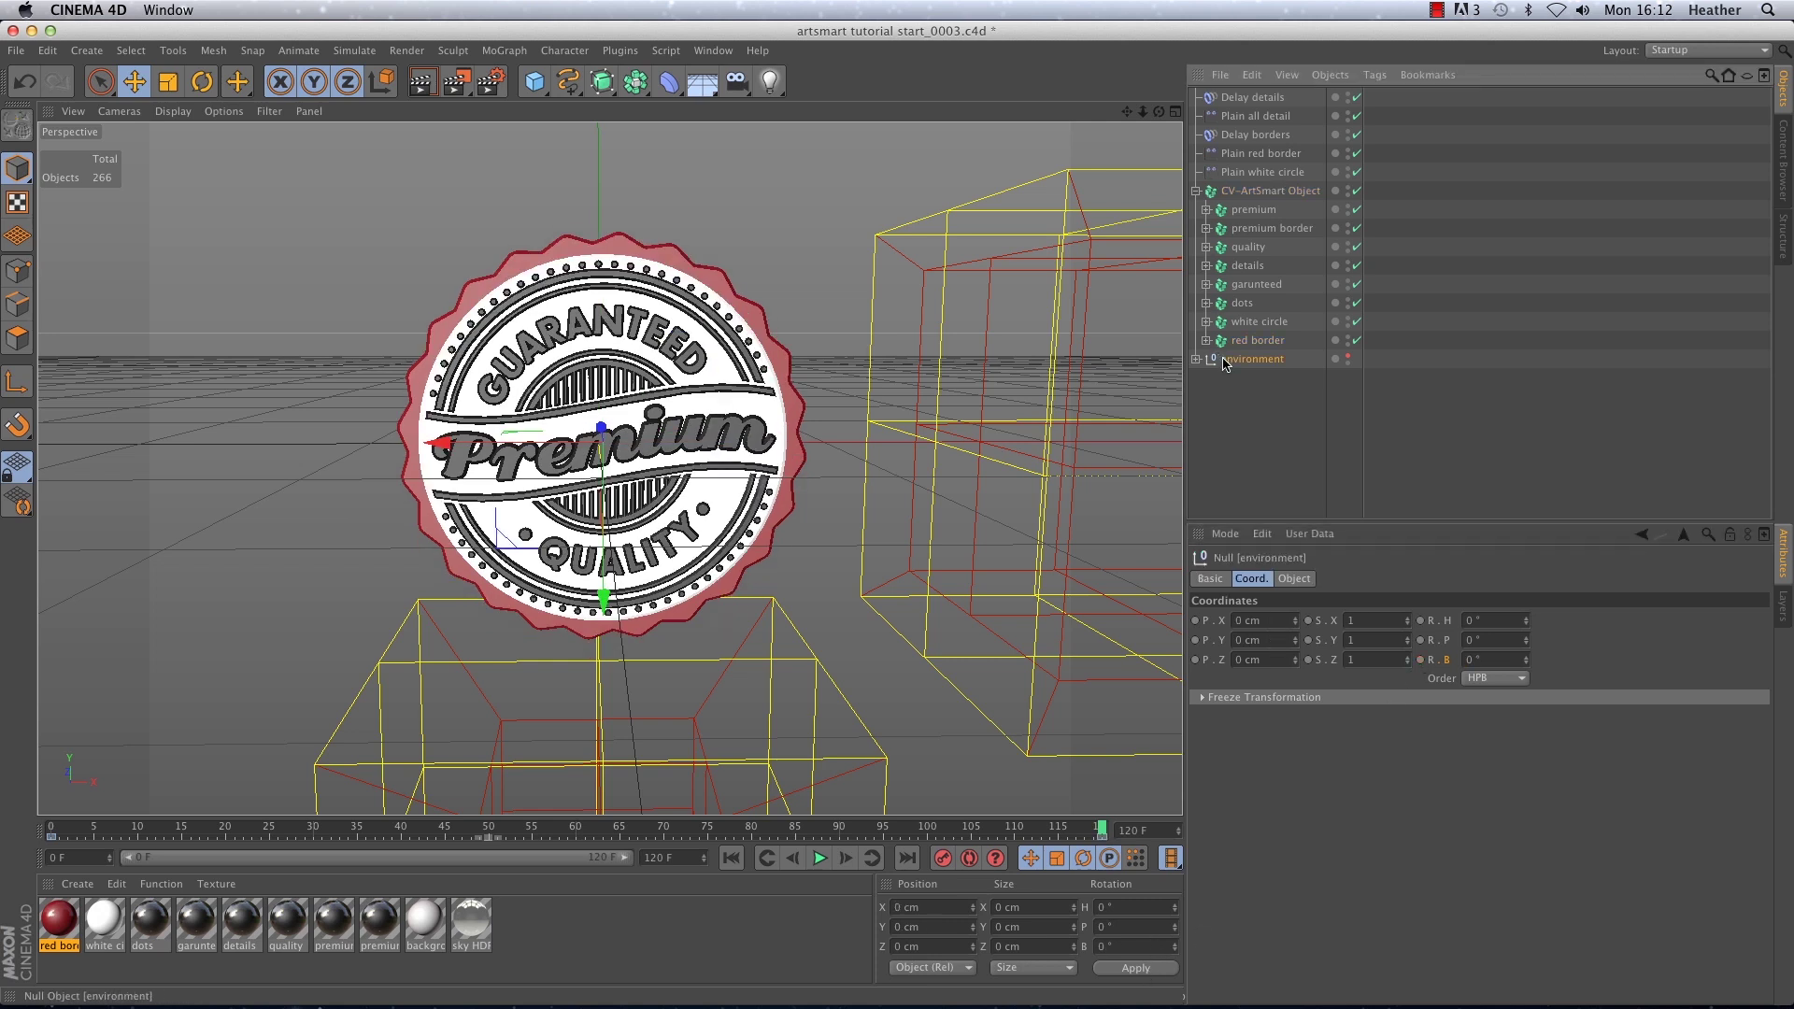
left_click(1195, 359)
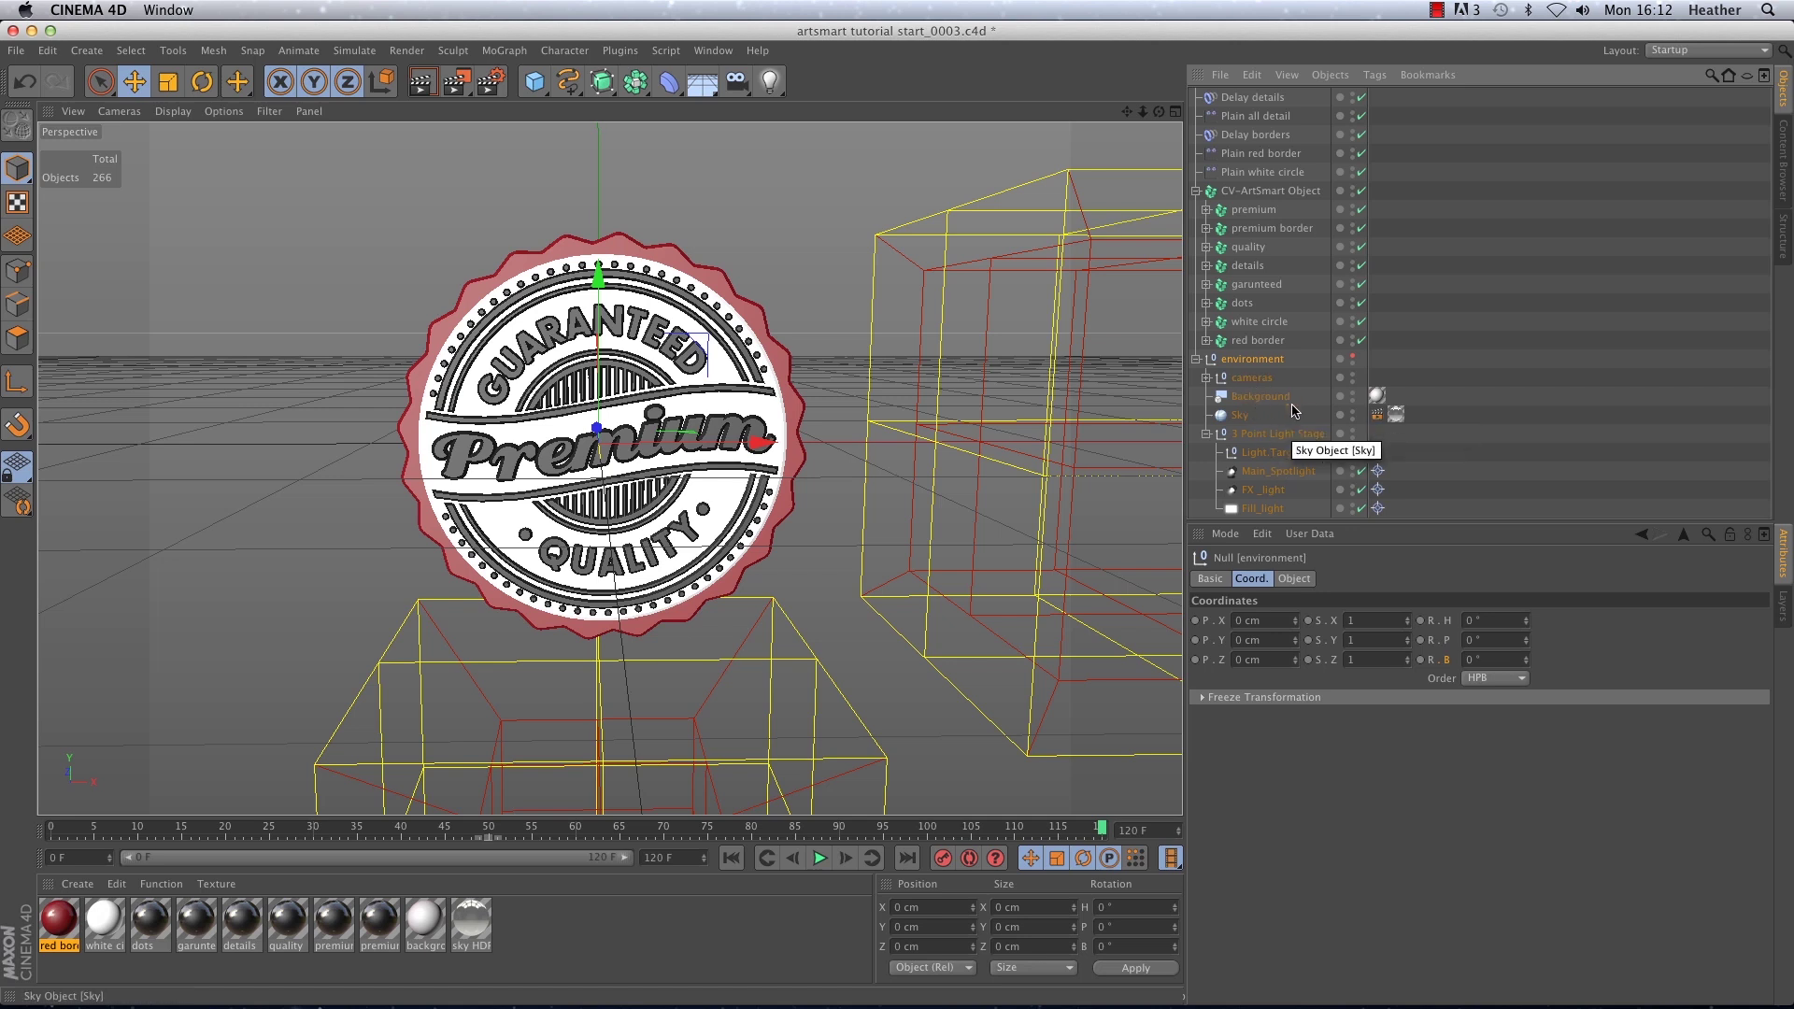
Open artsmart tut.mov in QuickTime Player and replay the badge movie from the start several times.
mouse_move(1203, 1004)
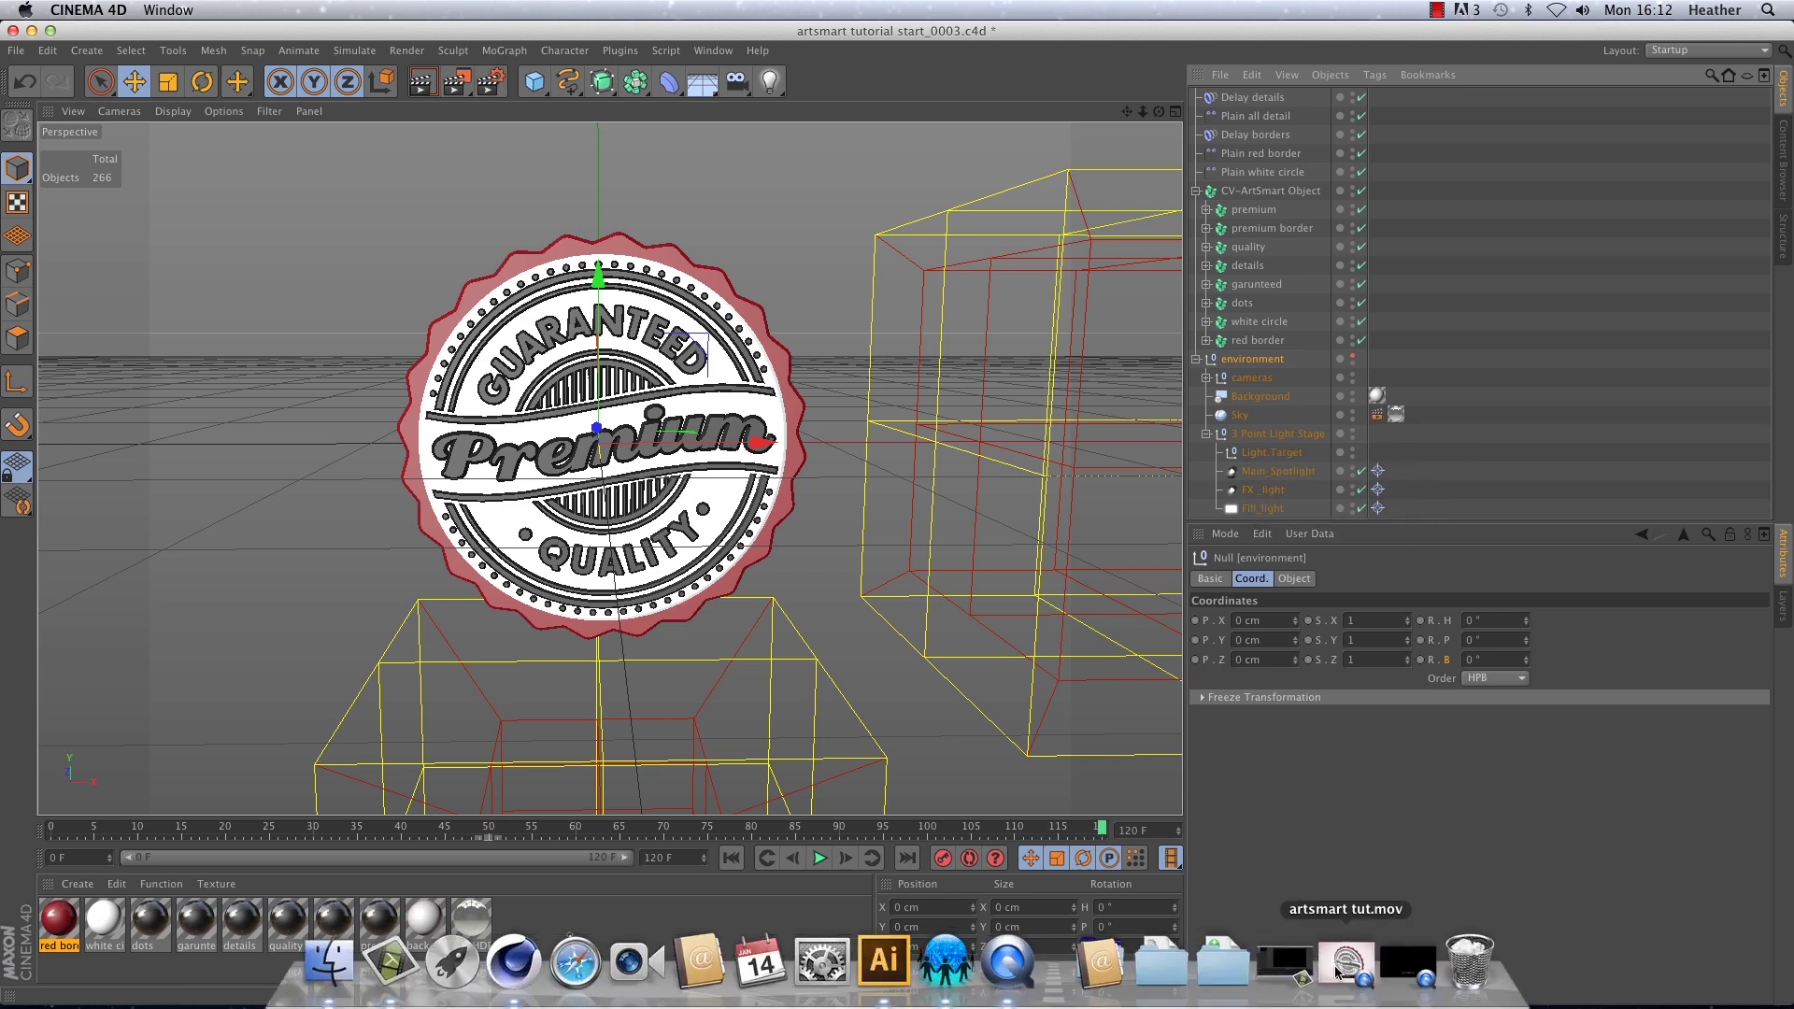
left_click(1287, 962)
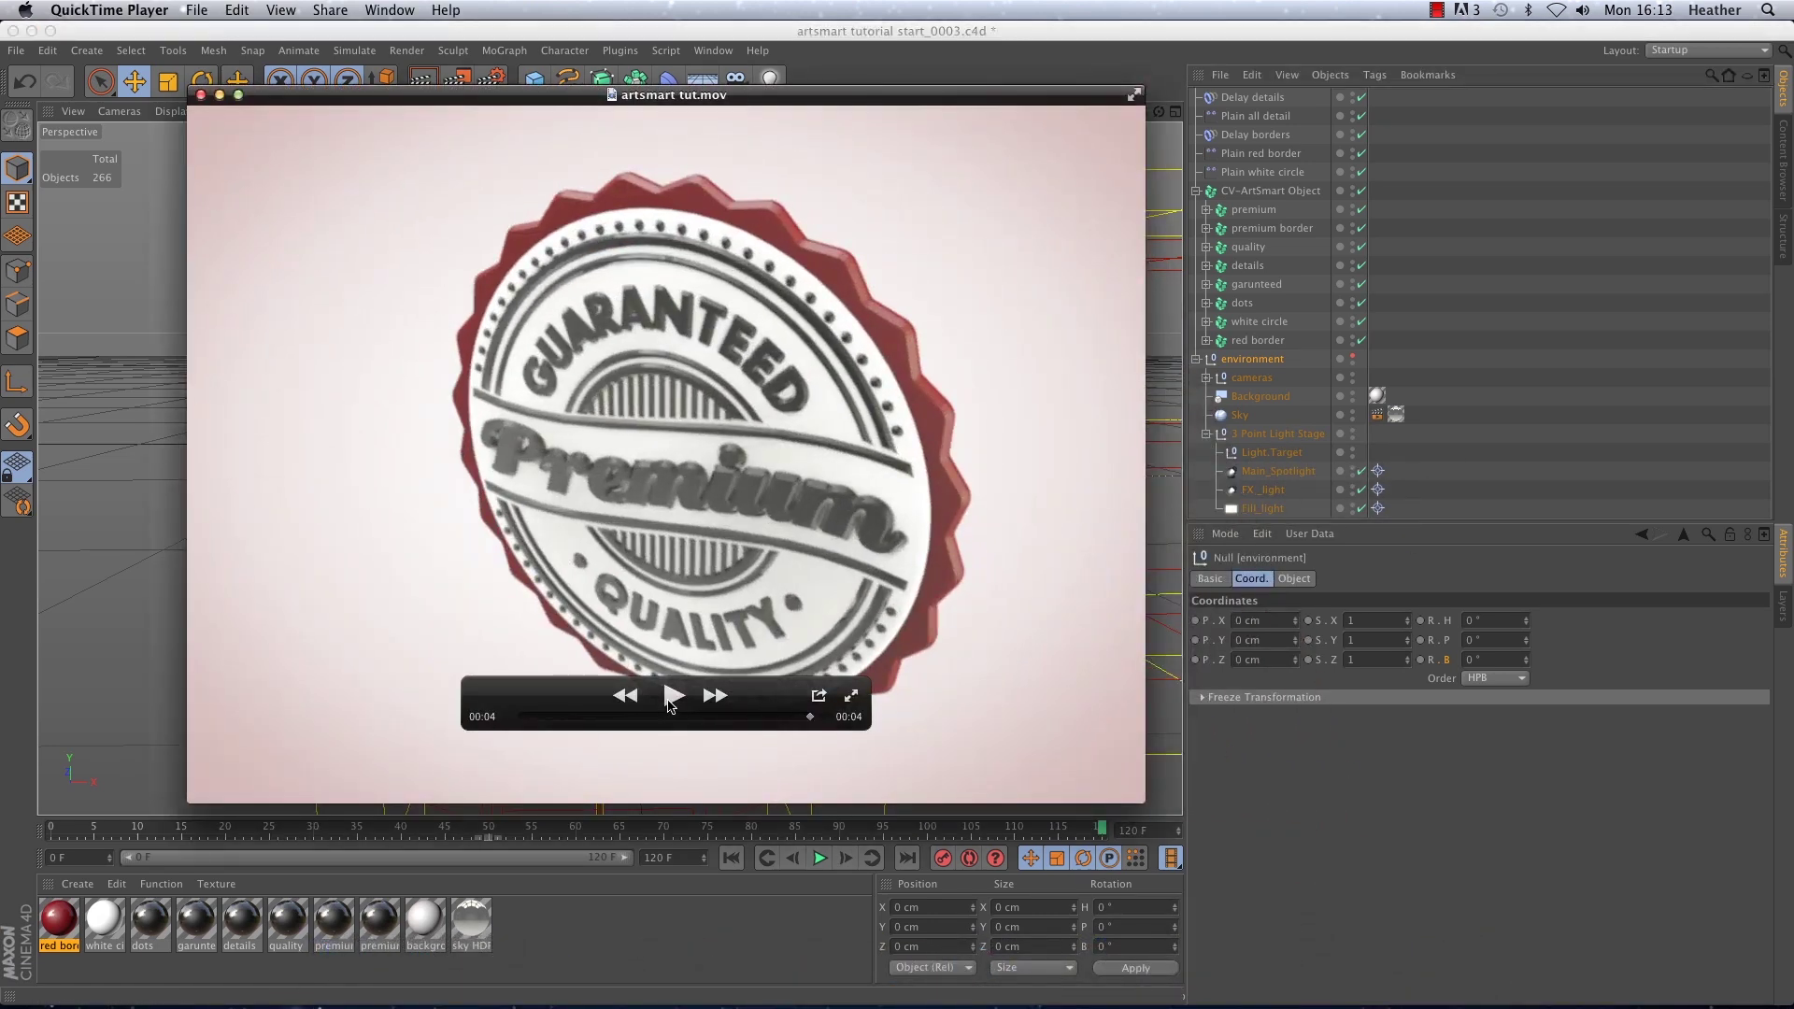
left_click(670, 700)
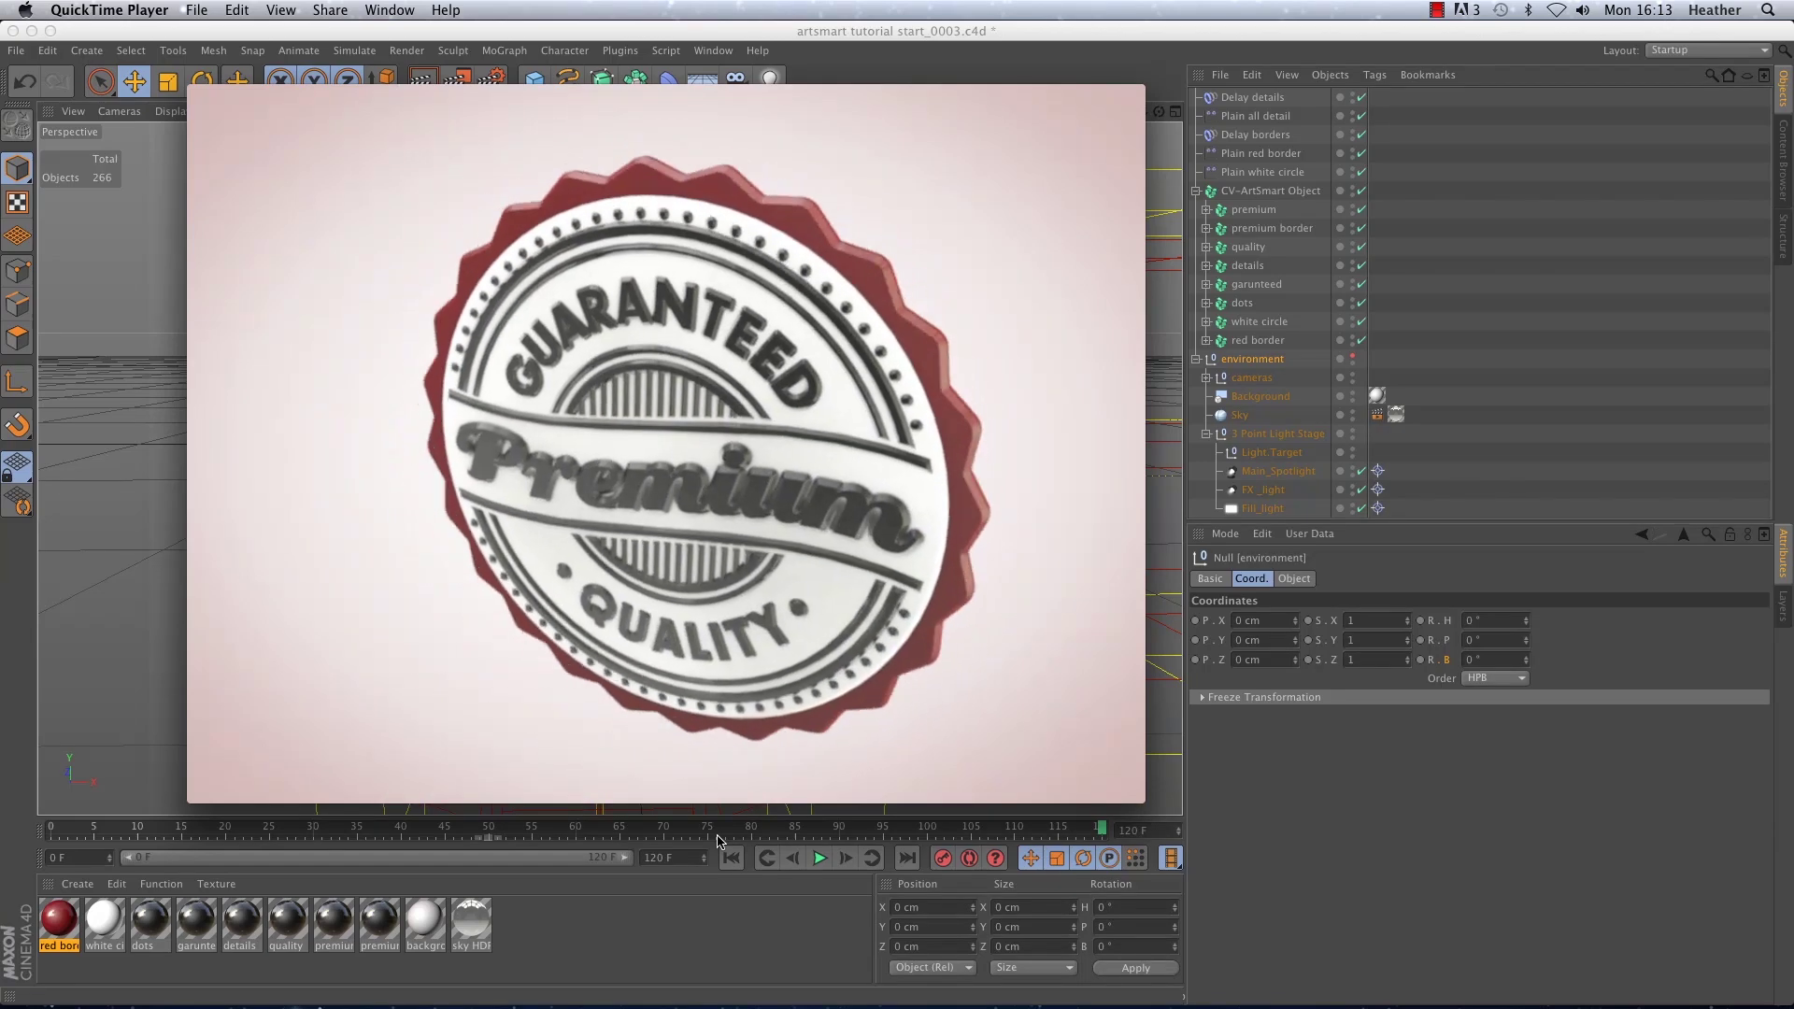
left_click(674, 697)
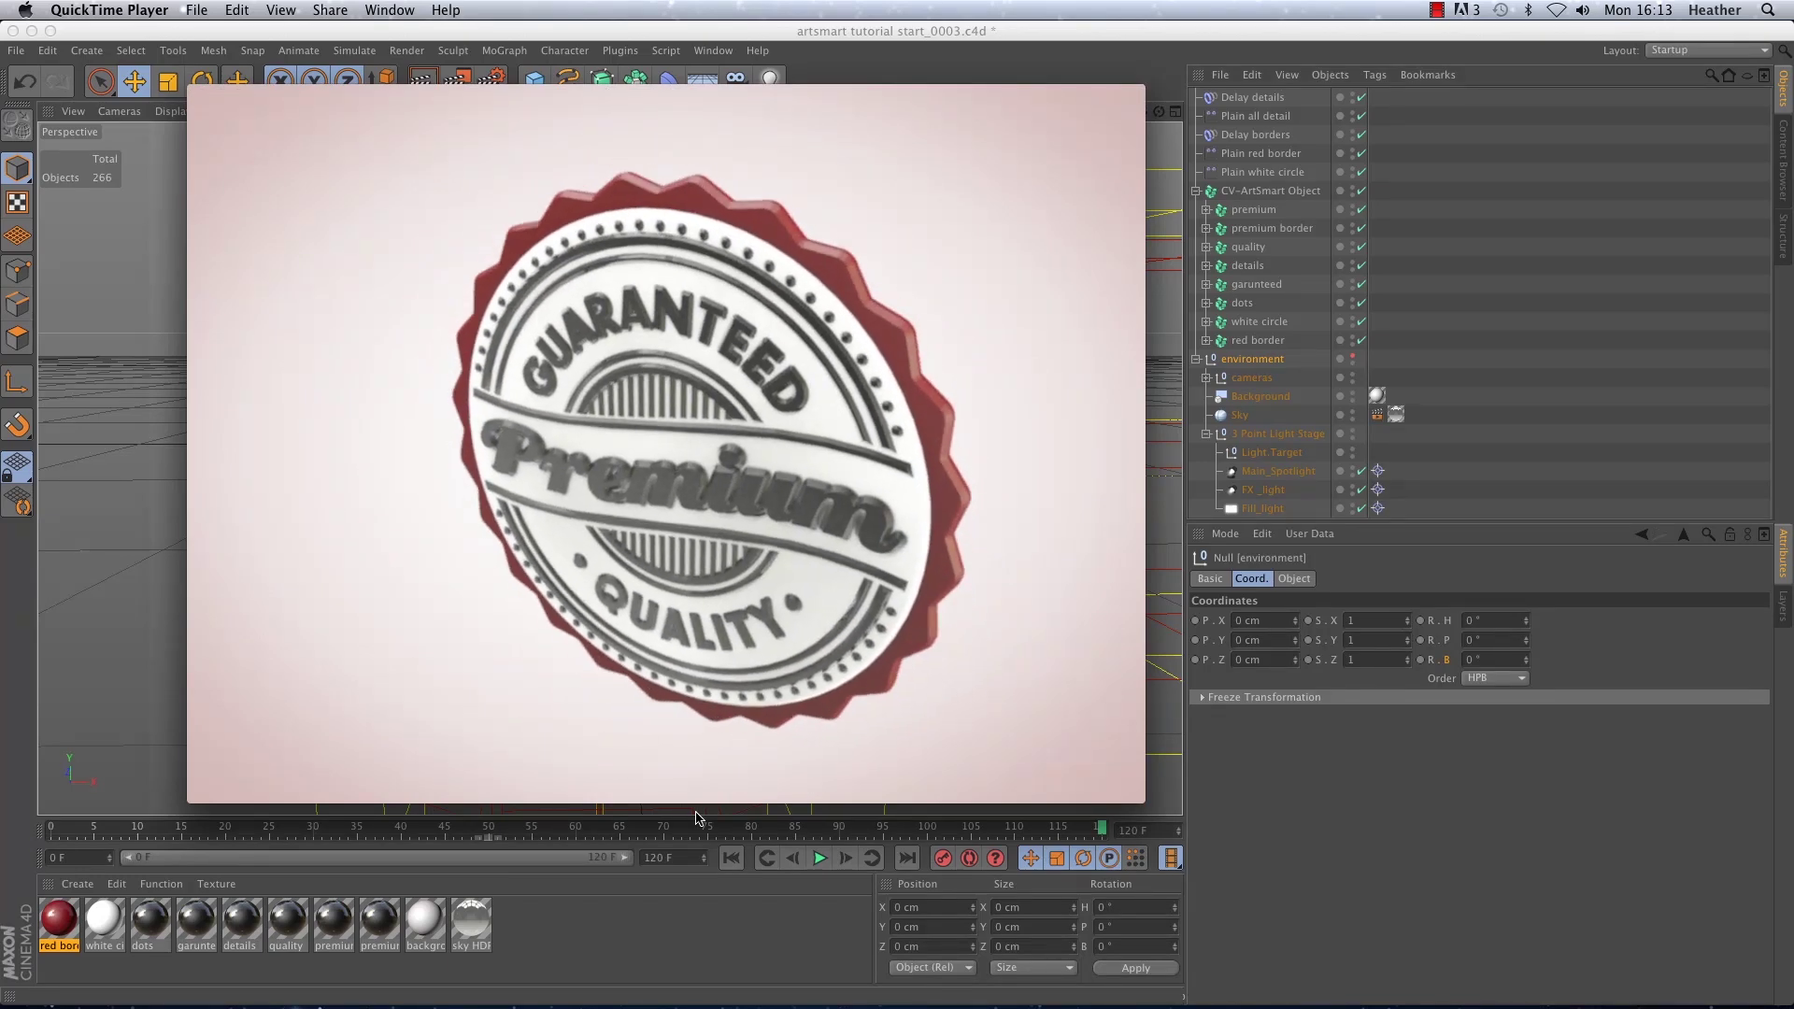
left_click(671, 695)
left_click(674, 696)
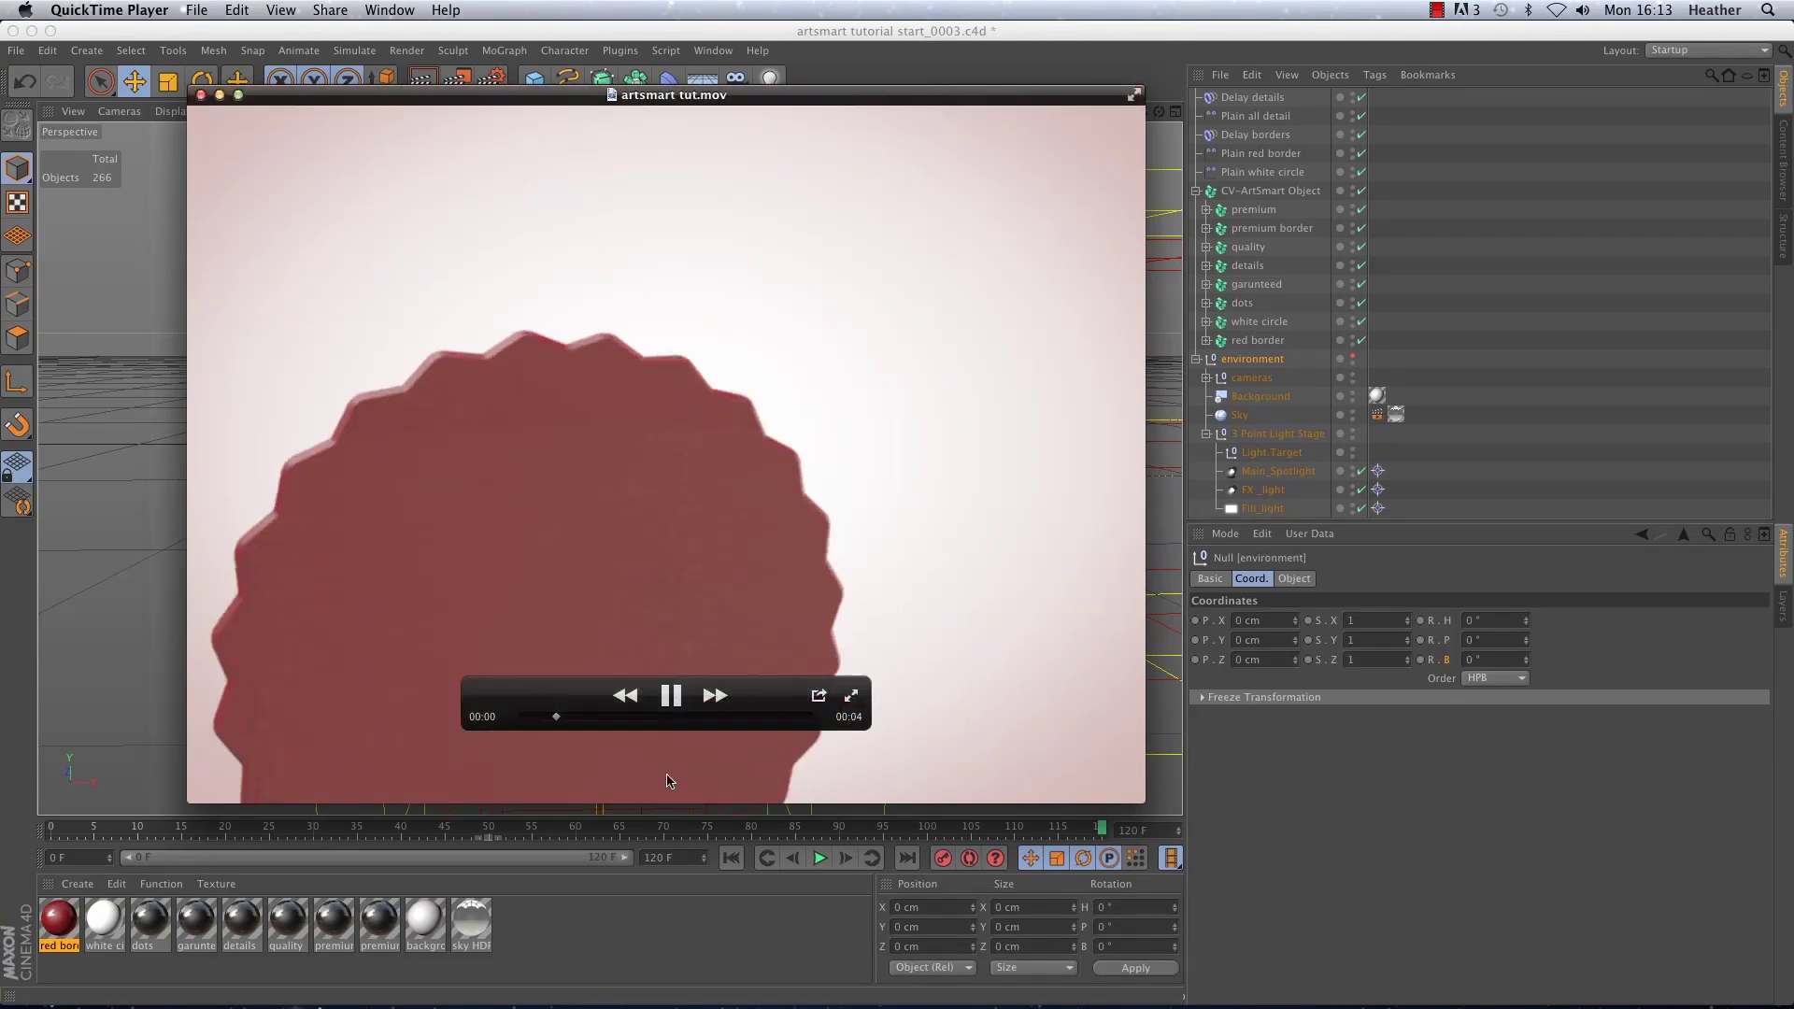